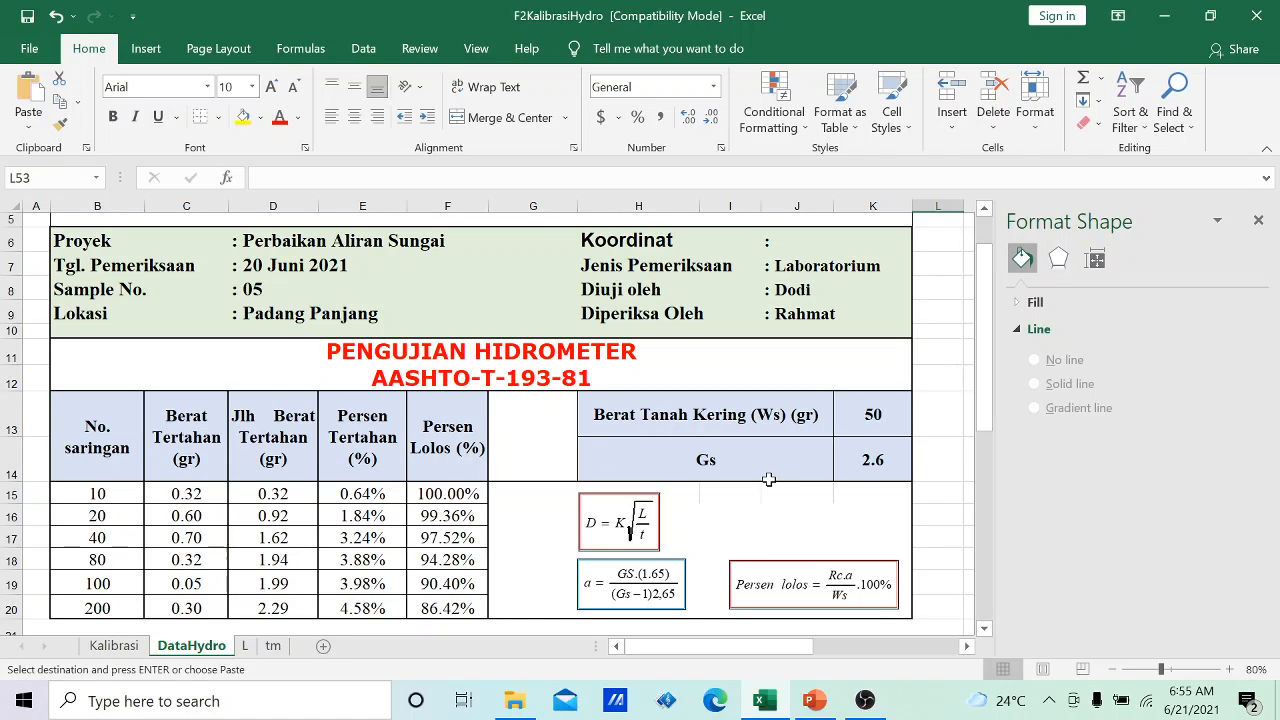
- Review the project header details, the sieve table, the hydrometer readings table and the grain-size chart on the DataHydro sheet
{"action": "left_click", "coordinate": [252, 289]}
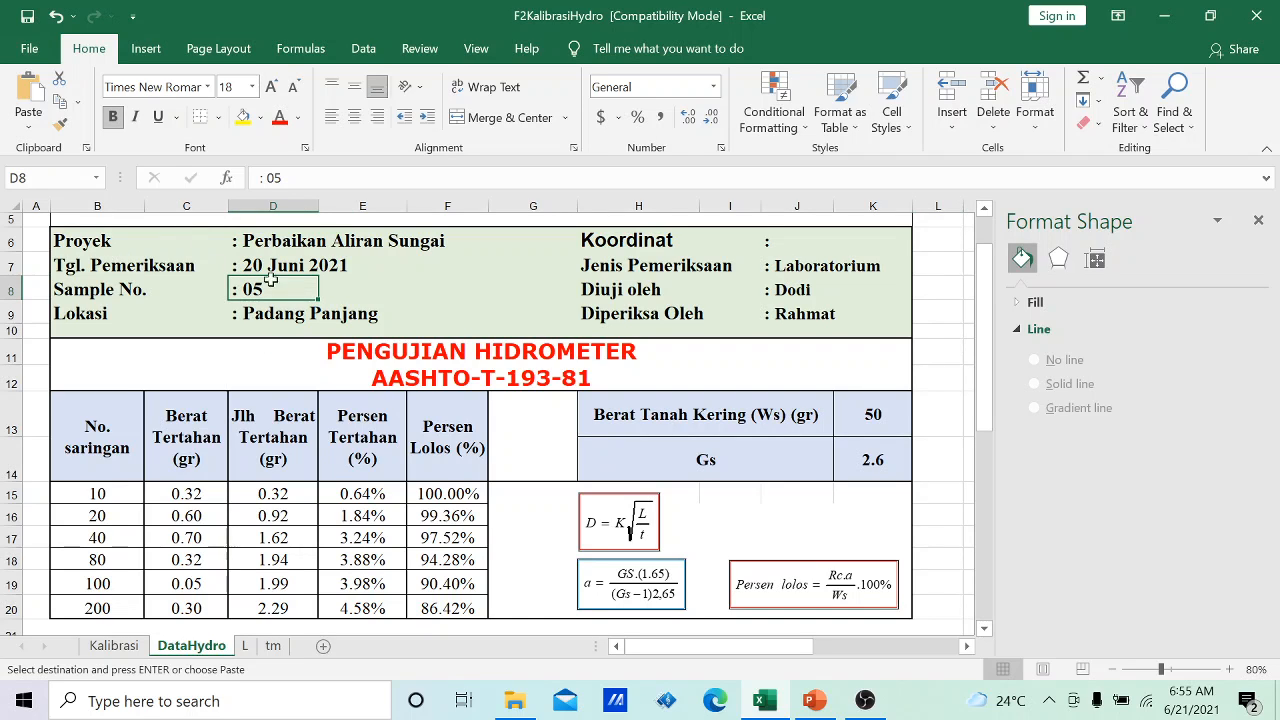
{"action": "left_click", "coordinate": [276, 266]}
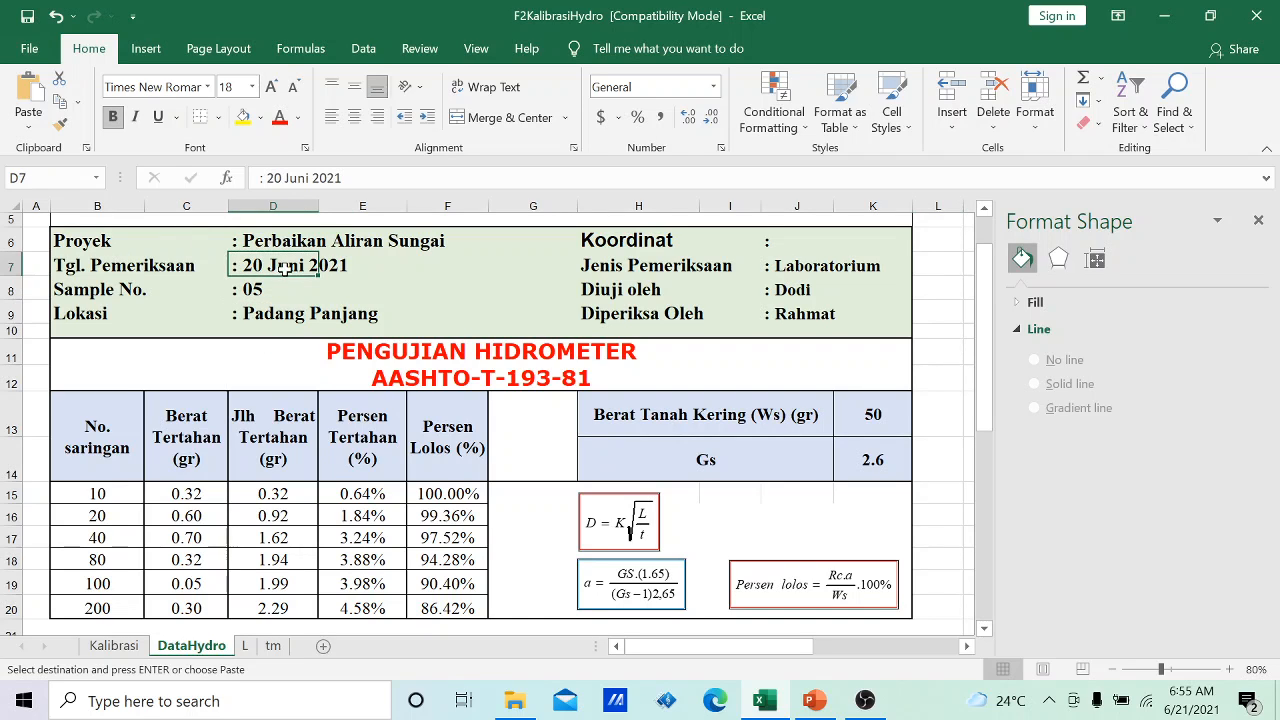
{"action": "left_click", "coordinate": [259, 290]}
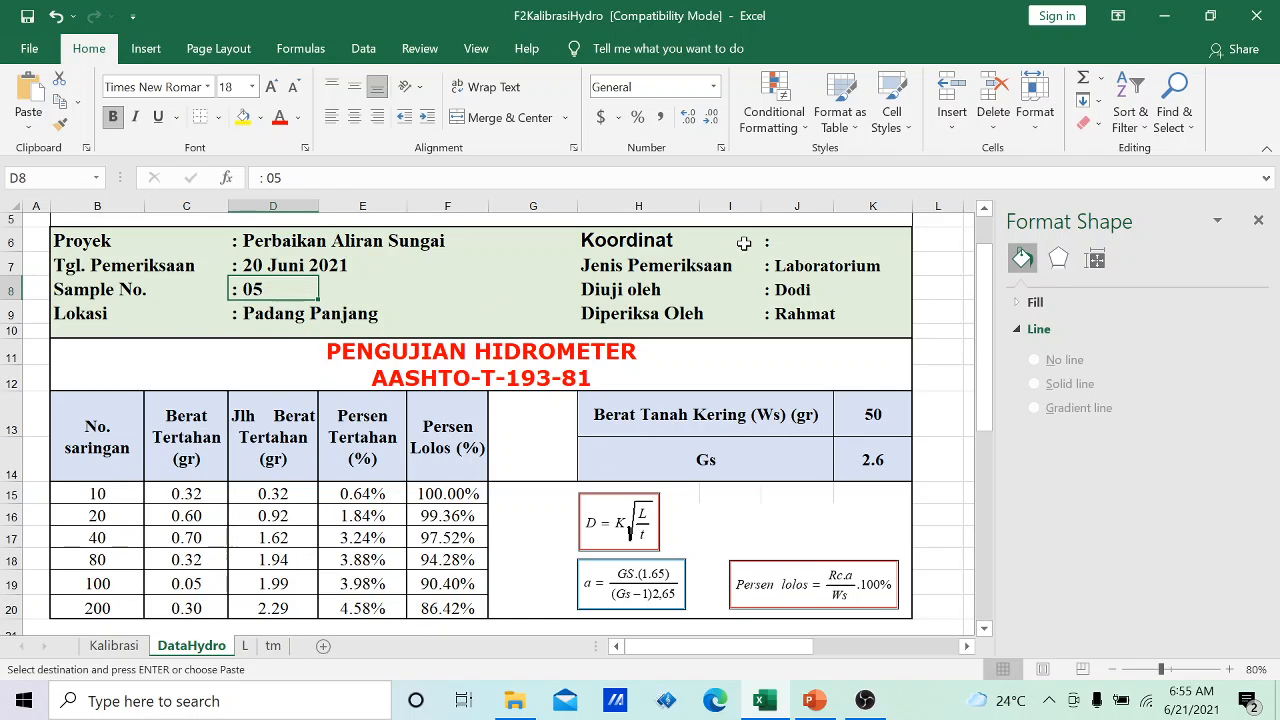
{"action": "left_click", "coordinate": [696, 237]}
{"action": "left_click", "coordinate": [808, 244]}
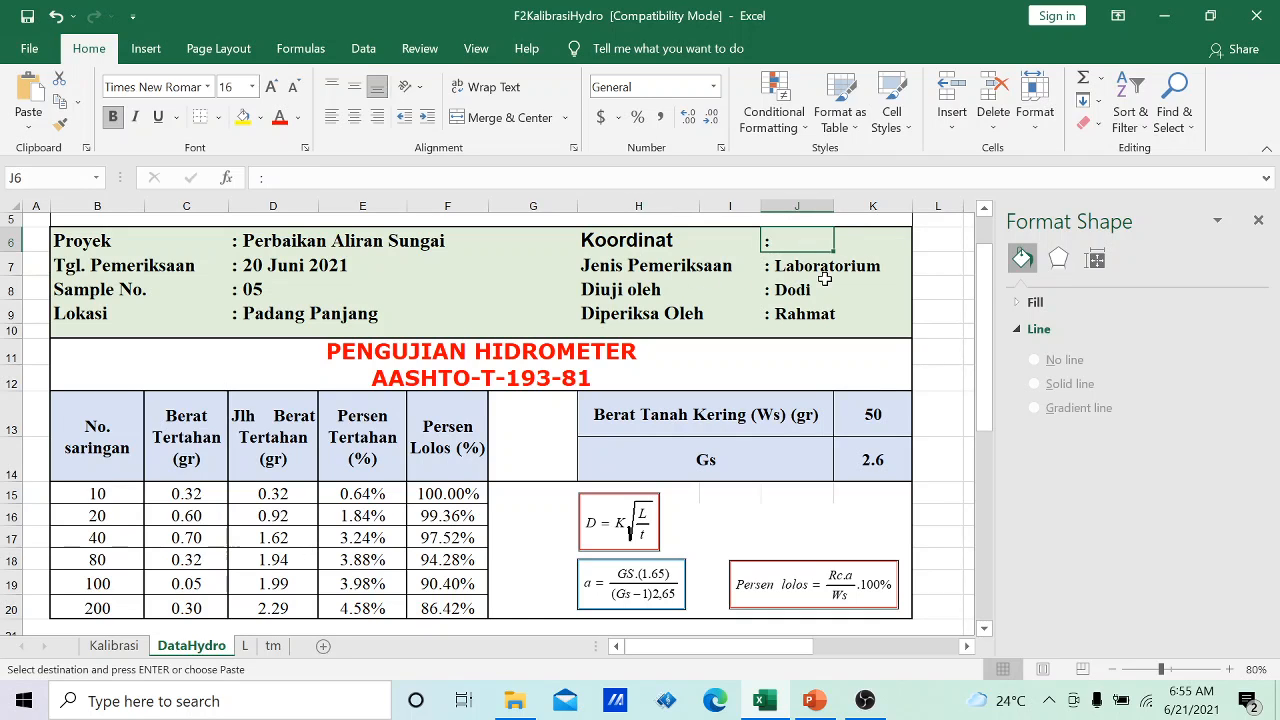
{"action": "left_click", "coordinate": [821, 270]}
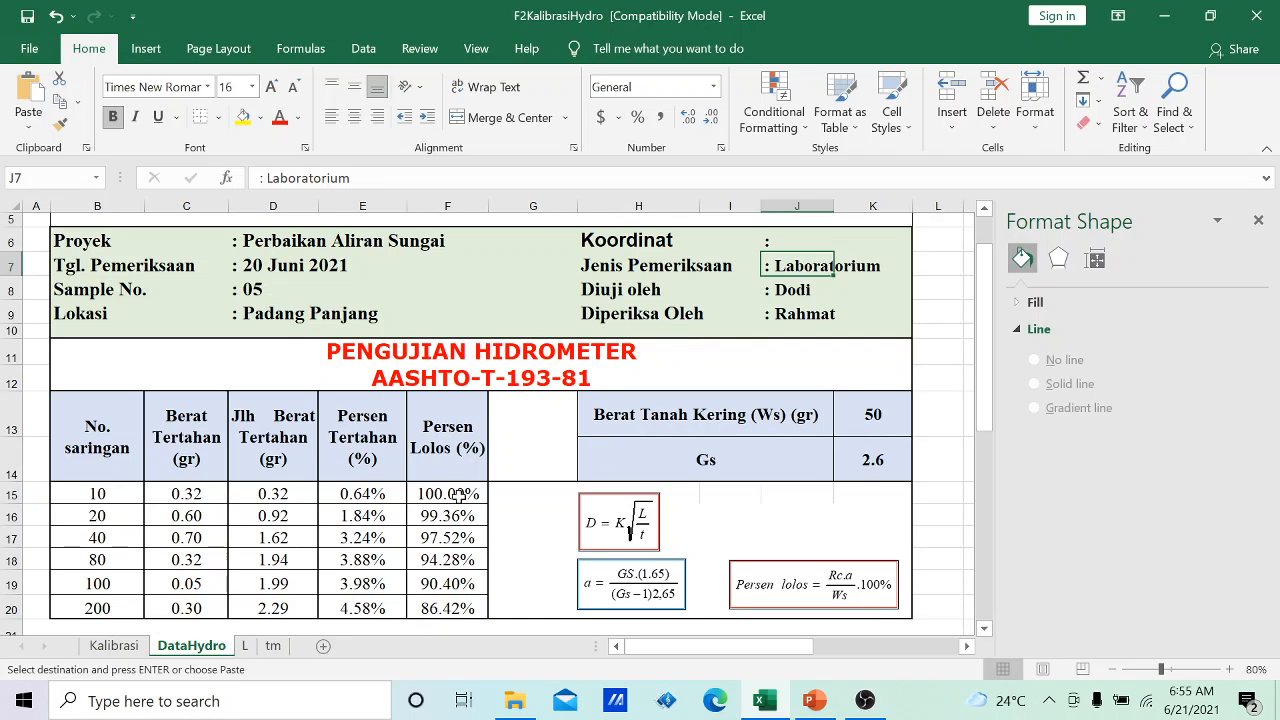
{"action": "left_click", "coordinate": [424, 515]}
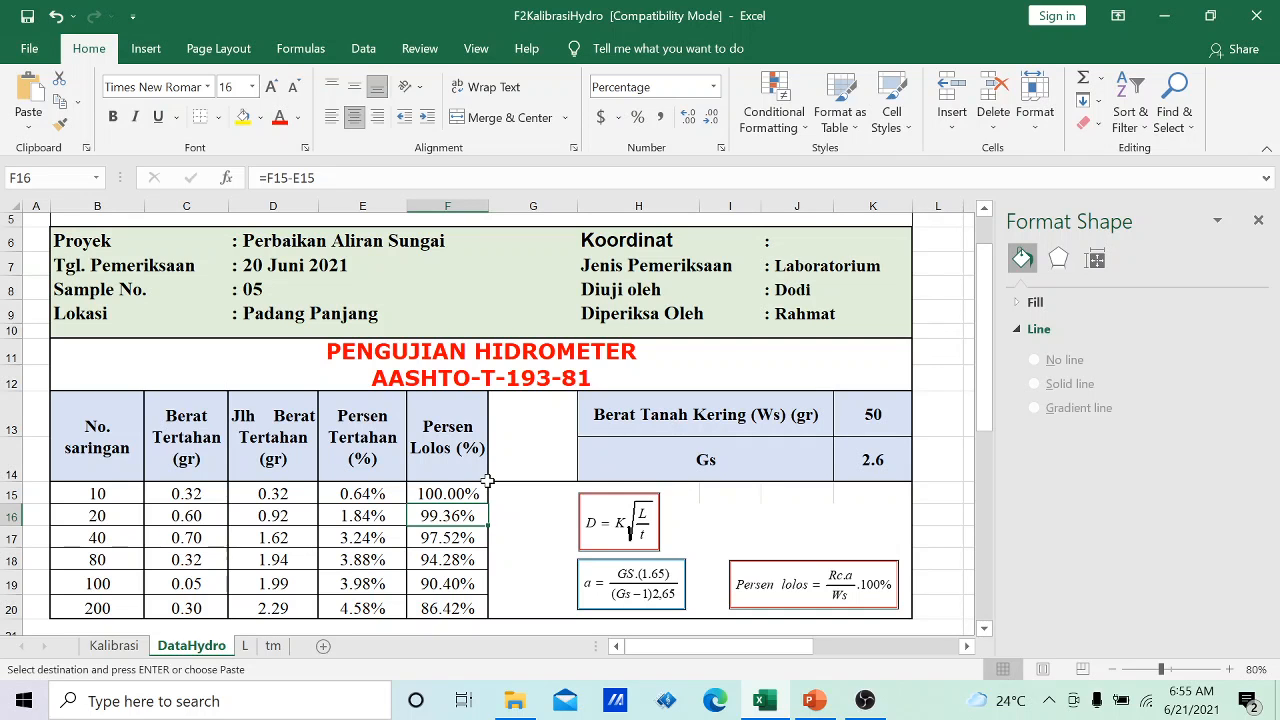
{"action": "scroll", "coordinate": [455, 487], "scroll_direction": "down", "scroll_amount": 5}
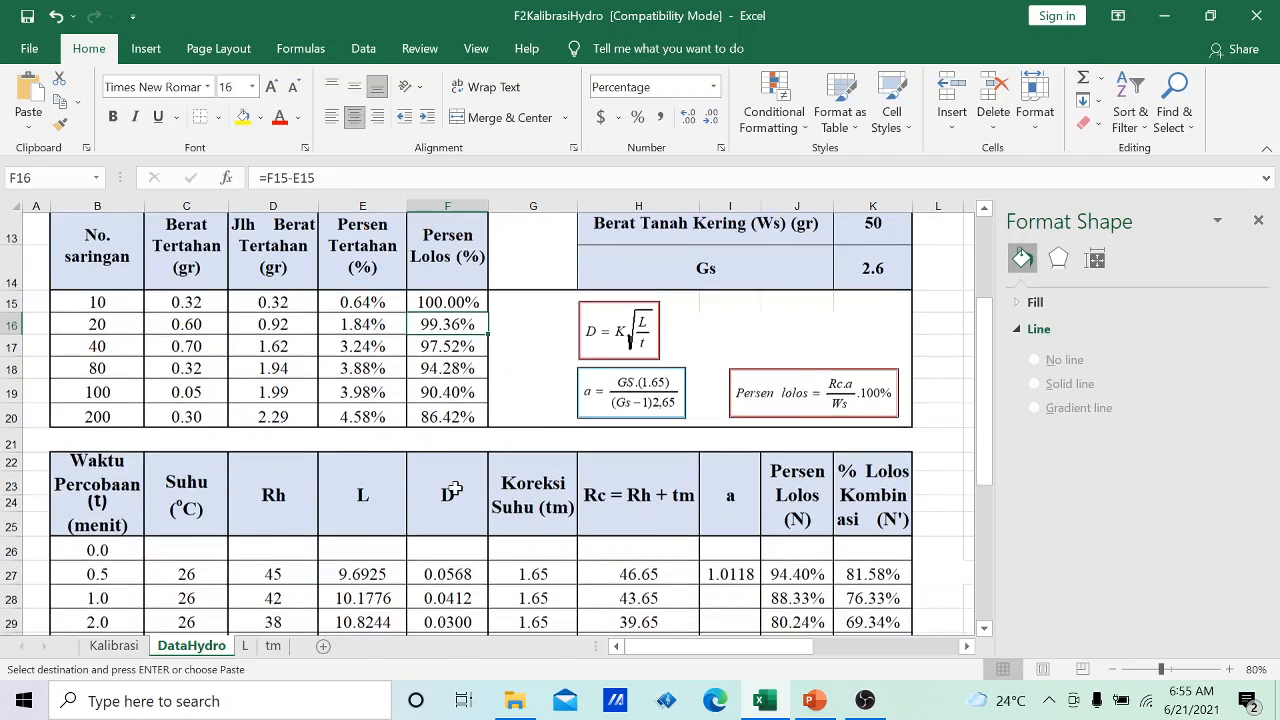
{"action": "scroll", "coordinate": [455, 487], "scroll_direction": "down", "scroll_amount": 4}
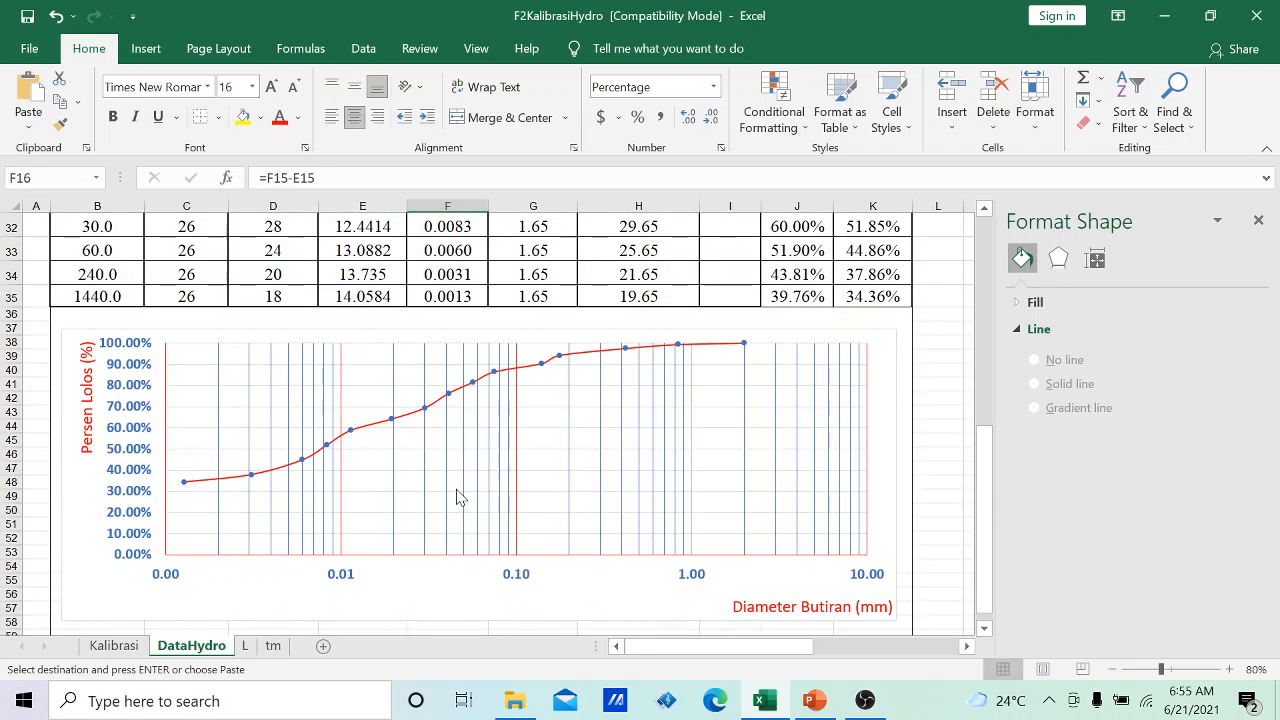
{"action": "scroll", "coordinate": [456, 497], "scroll_direction": "up", "scroll_amount": 3}
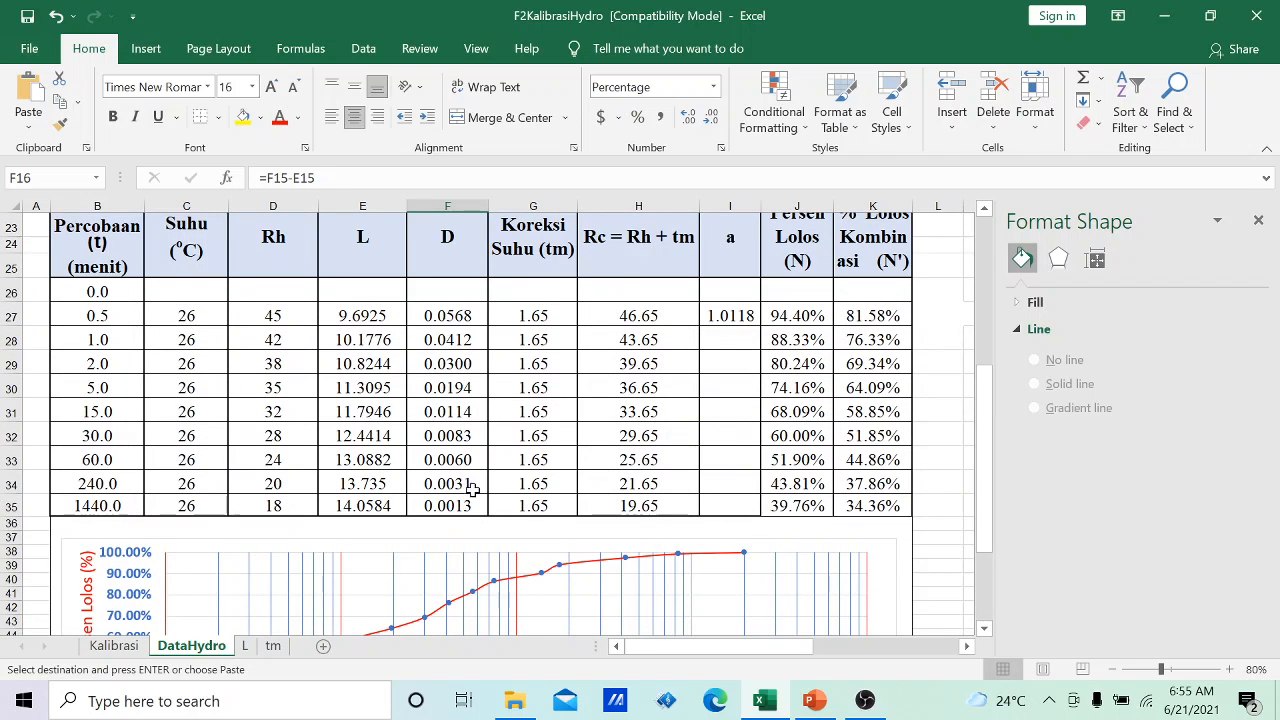
{"action": "scroll", "coordinate": [705, 424], "scroll_direction": "up", "scroll_amount": 2}
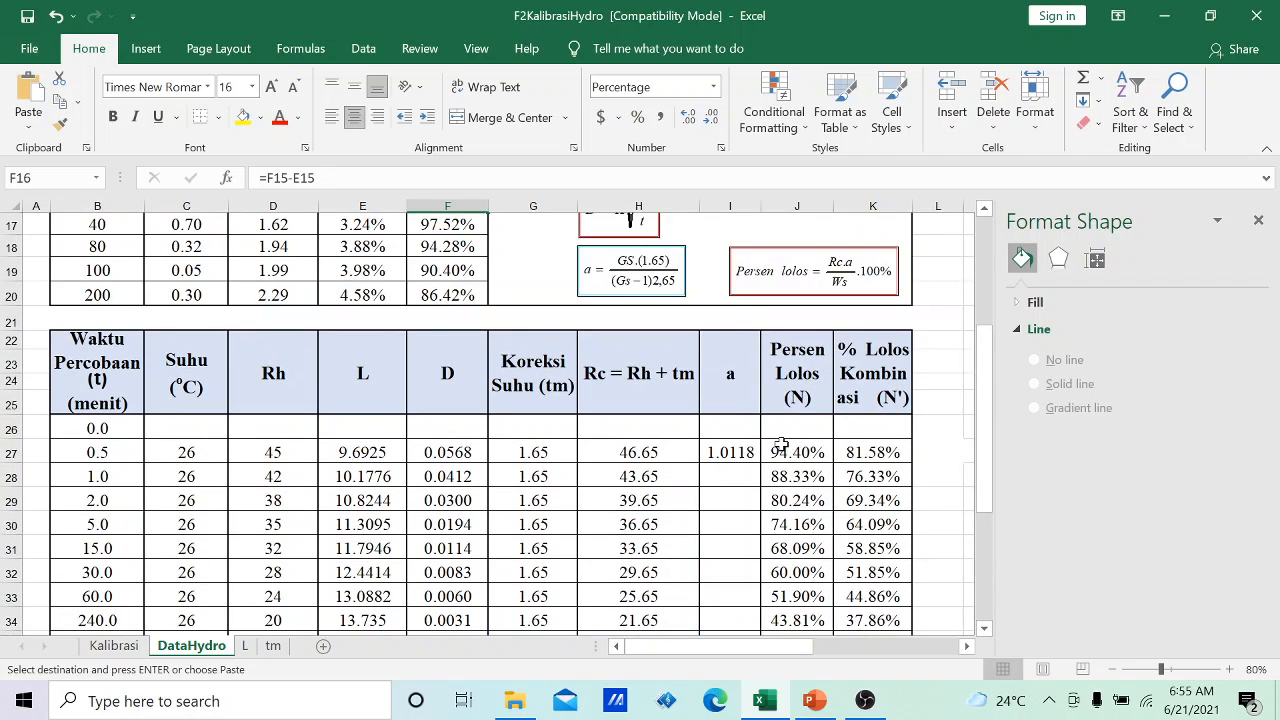
{"action": "scroll", "coordinate": [781, 444], "scroll_direction": "up", "scroll_amount": 2}
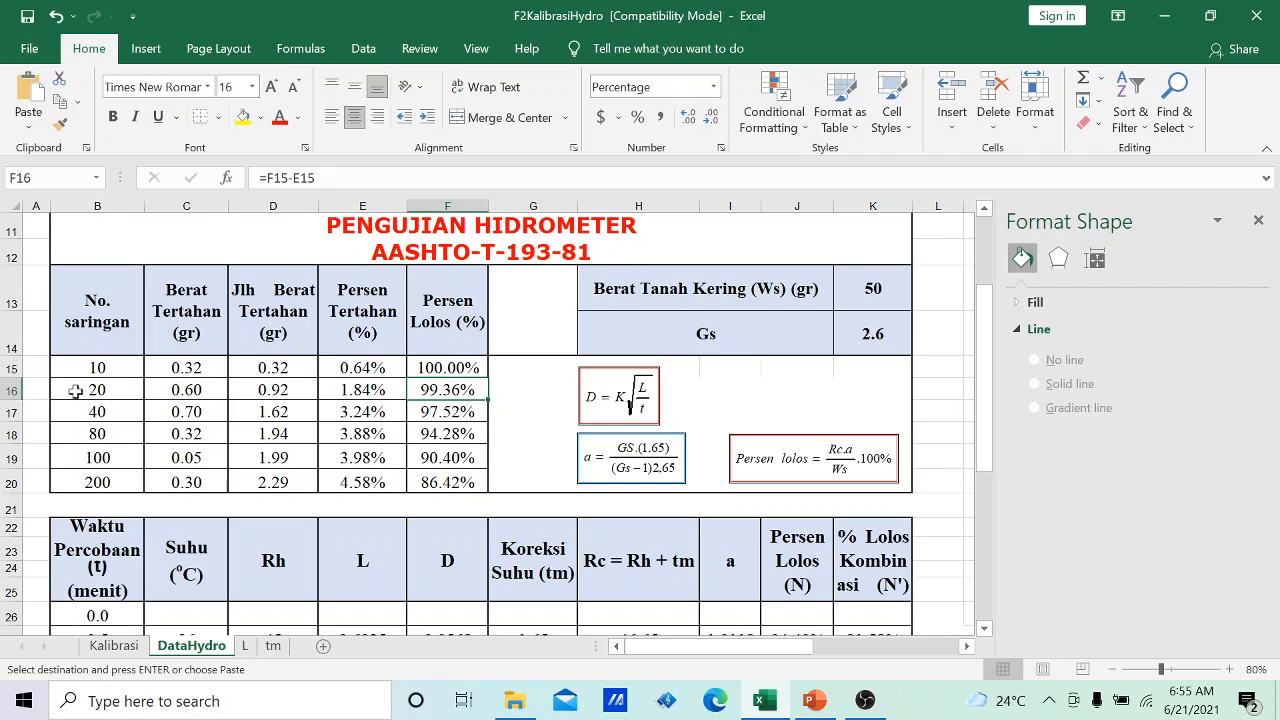
- Examine the dry soil weight (Ws) and Gs inputs and the formulas in the cumulative retained weight column
{"action": "left_click", "coordinate": [871, 291]}
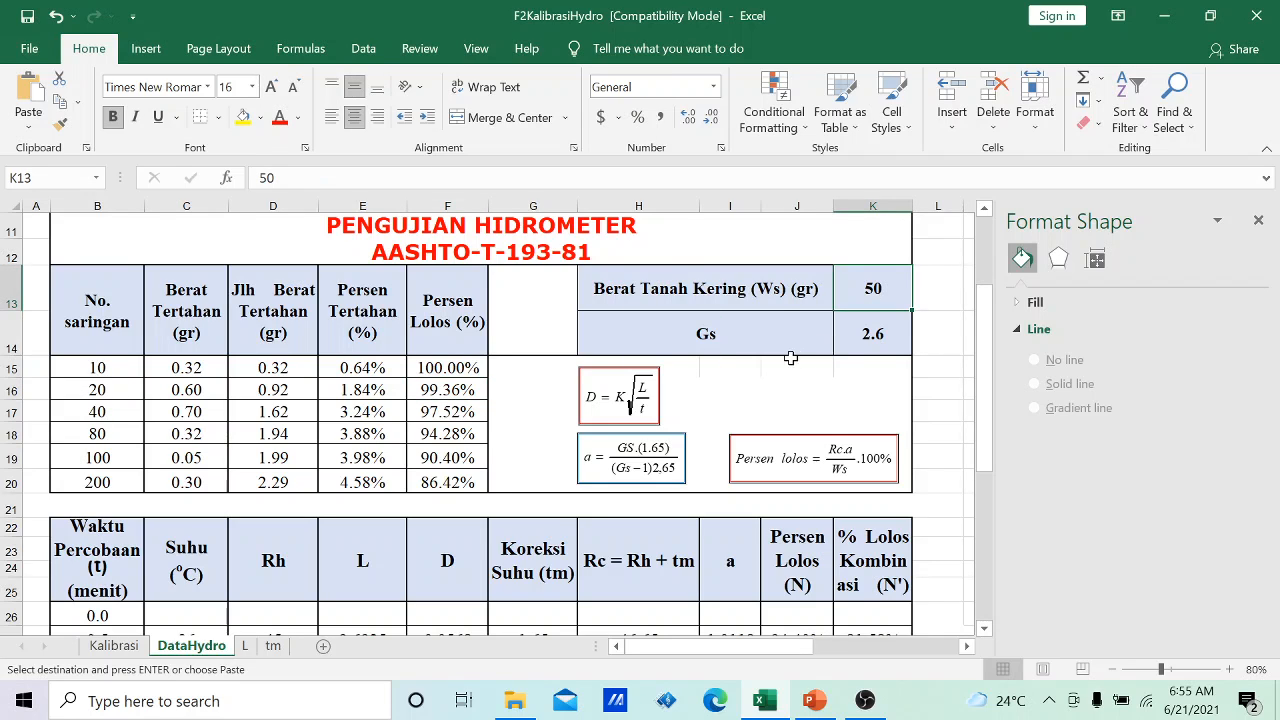
{"action": "left_click", "coordinate": [737, 334]}
{"action": "left_click", "coordinate": [855, 334]}
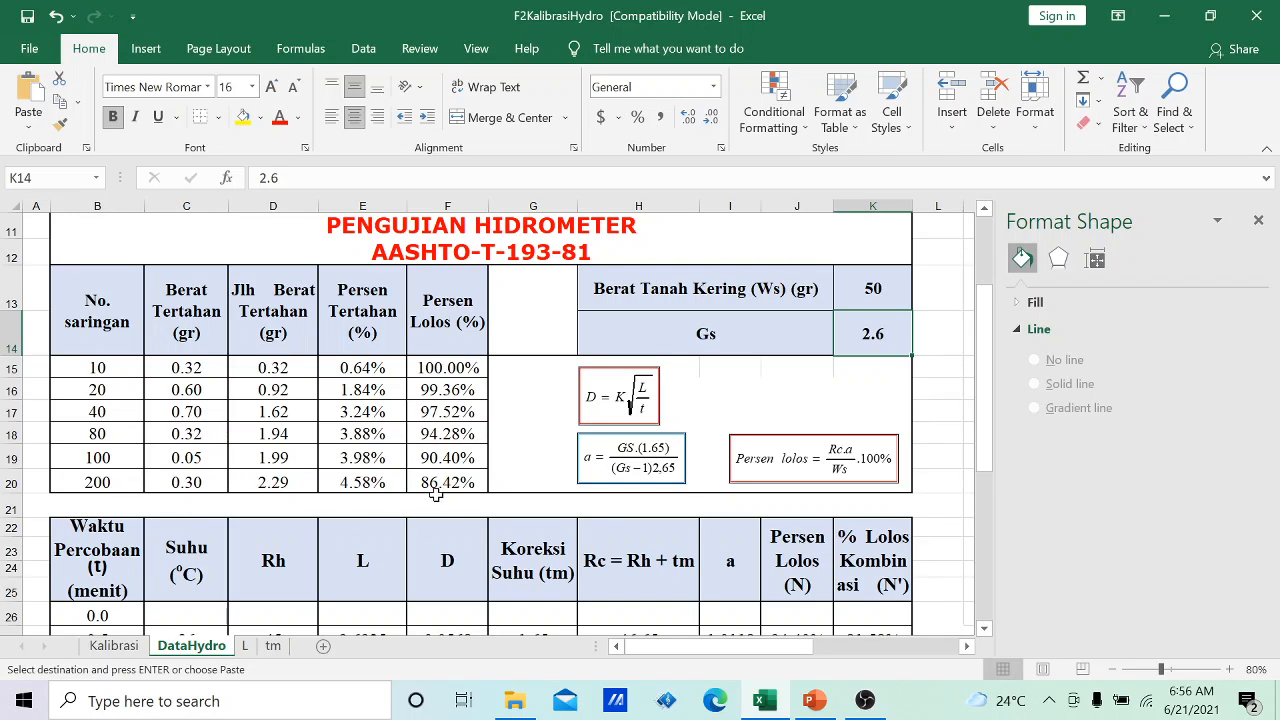
{"action": "scroll", "coordinate": [715, 576], "scroll_direction": "down", "scroll_amount": 2}
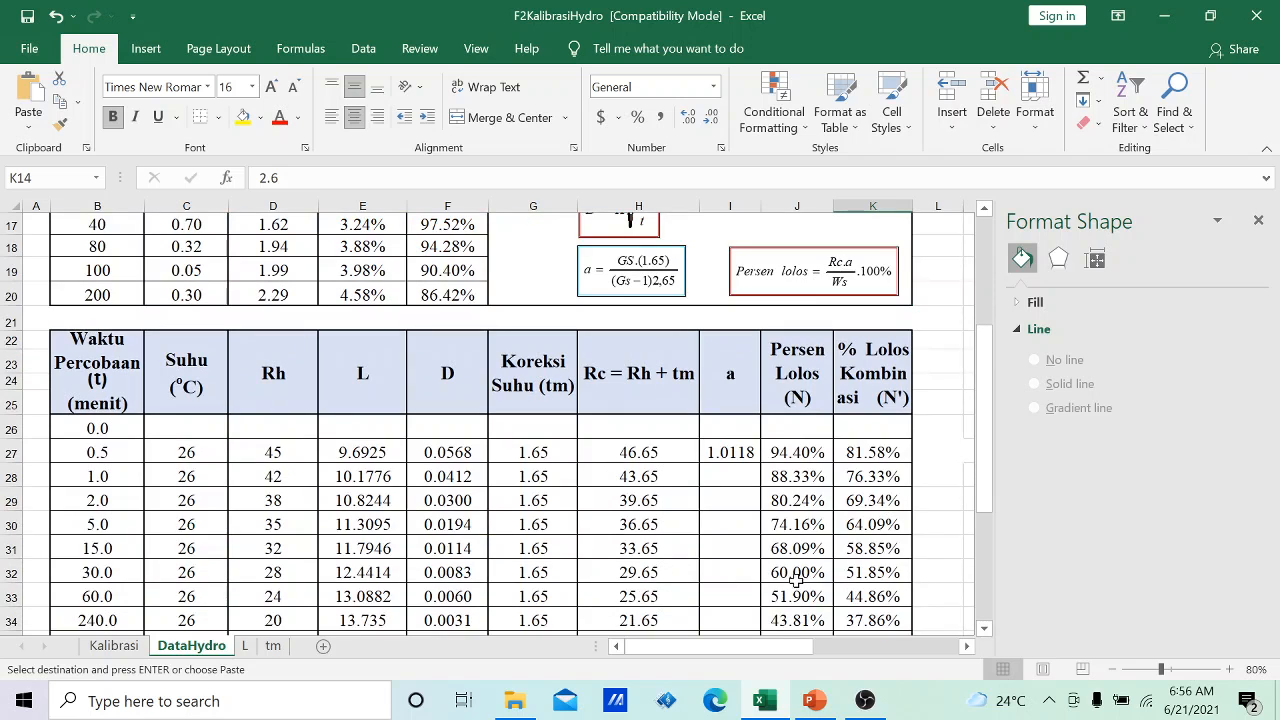
{"action": "scroll", "coordinate": [435, 502], "scroll_direction": "up", "scroll_amount": 2}
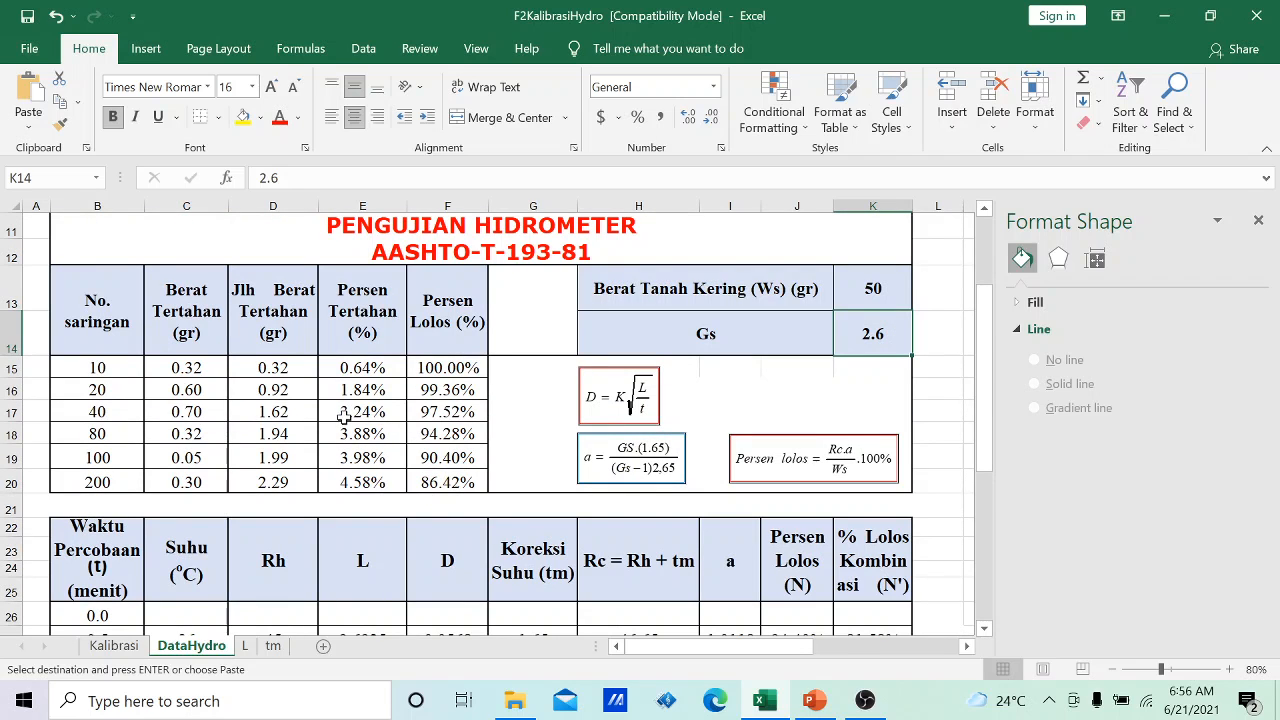
{"action": "left_click", "coordinate": [284, 369]}
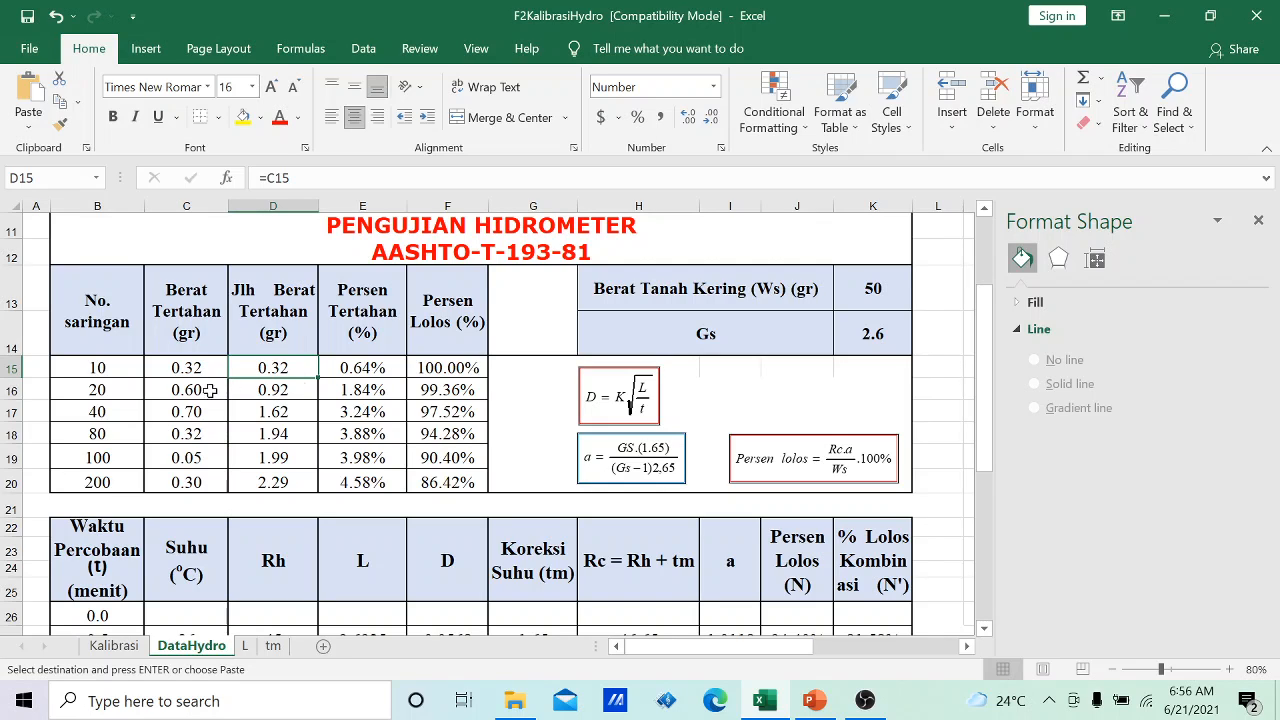
{"action": "left_click", "coordinate": [274, 413]}
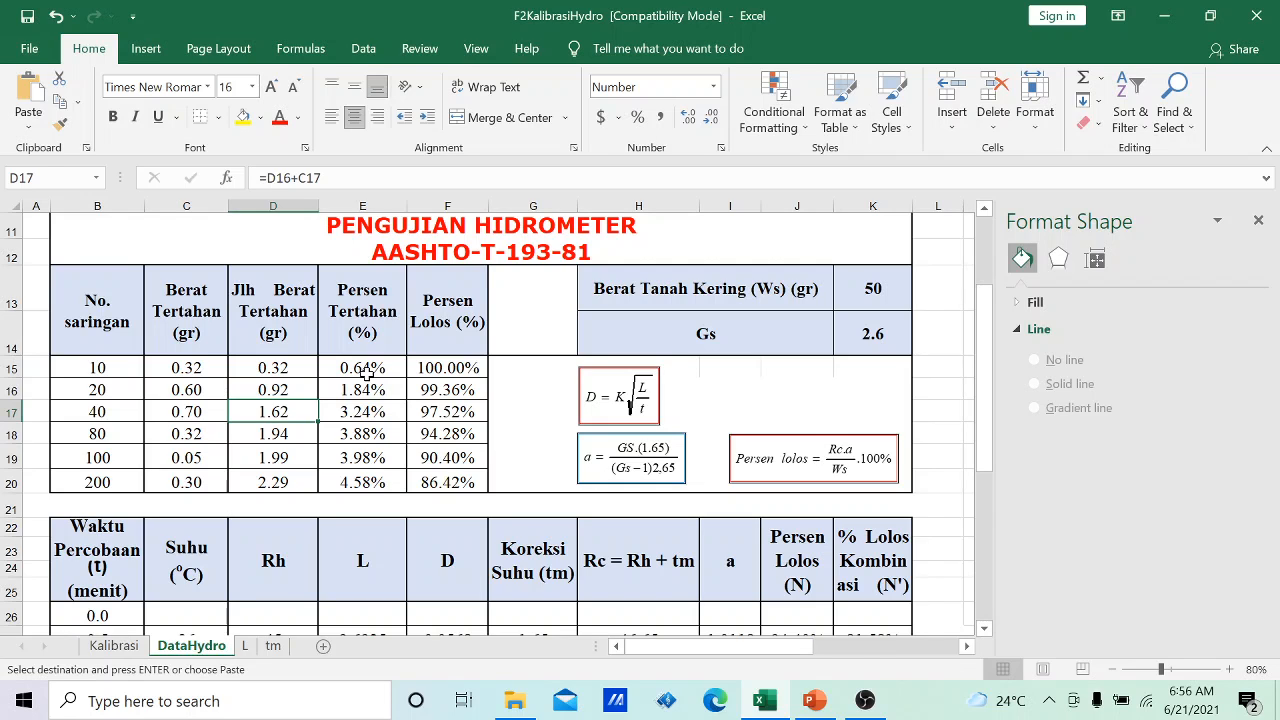
- Clear the Persen Tertahan and Persen Lolos values in E15:F20 of the sieve table
{"action": "left_click_drag", "start_coordinate": [365, 370], "coordinate": [426, 483]}
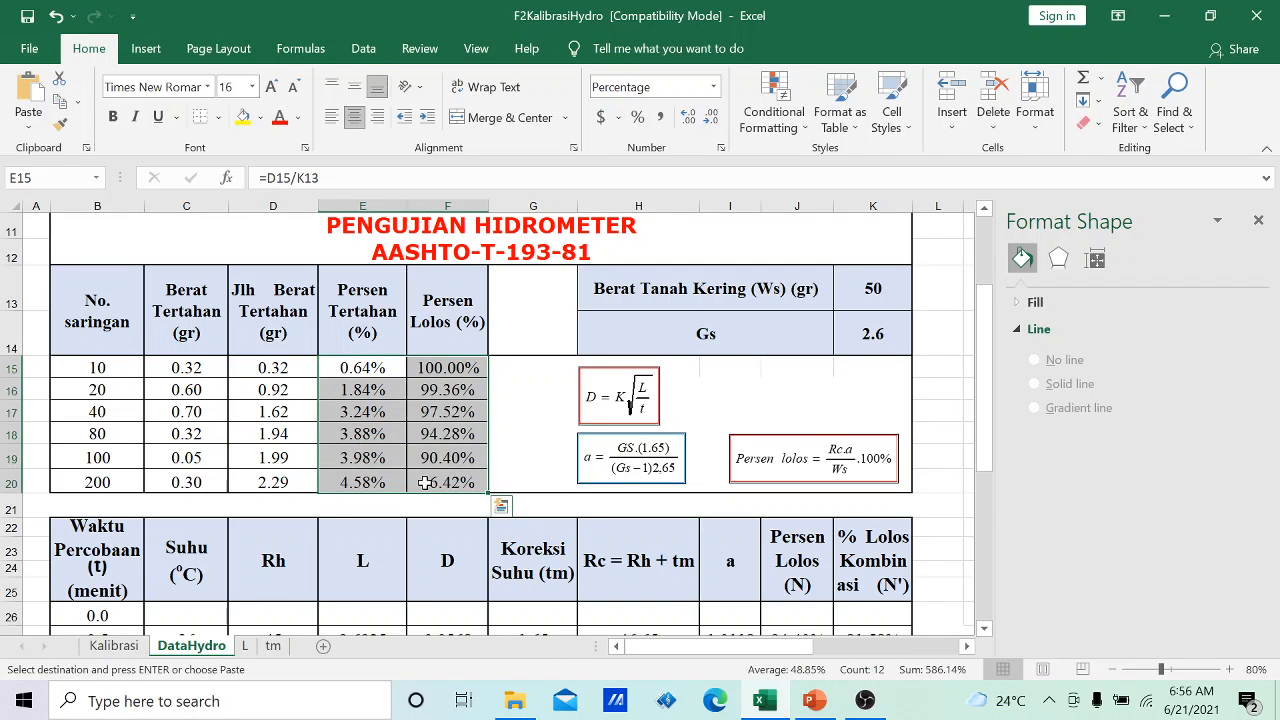
{"action": "key", "text": "Delete"}
{"action": "left_click", "coordinate": [424, 481]}
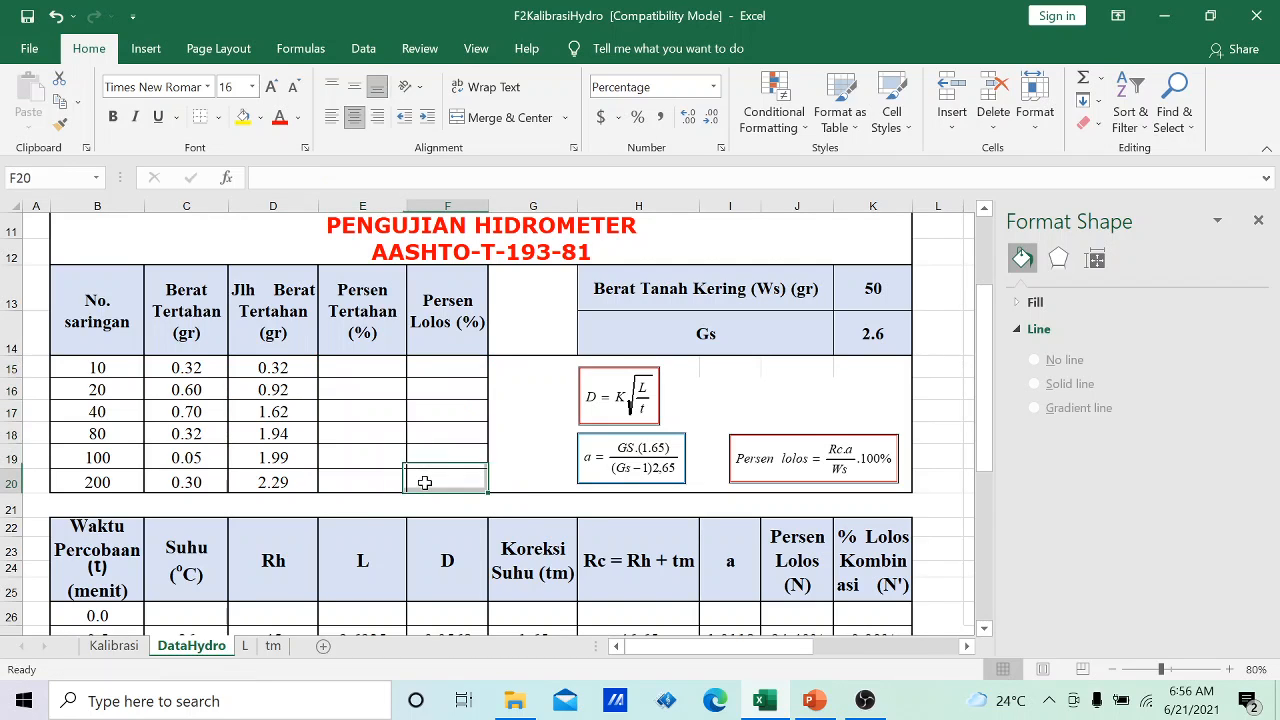
- Enter the percent-retained formula =D15/$K$13 in E15, with an absolute reference to the dry soil weight
{"action": "left_click", "coordinate": [358, 427]}
{"action": "left_click", "coordinate": [372, 370]}
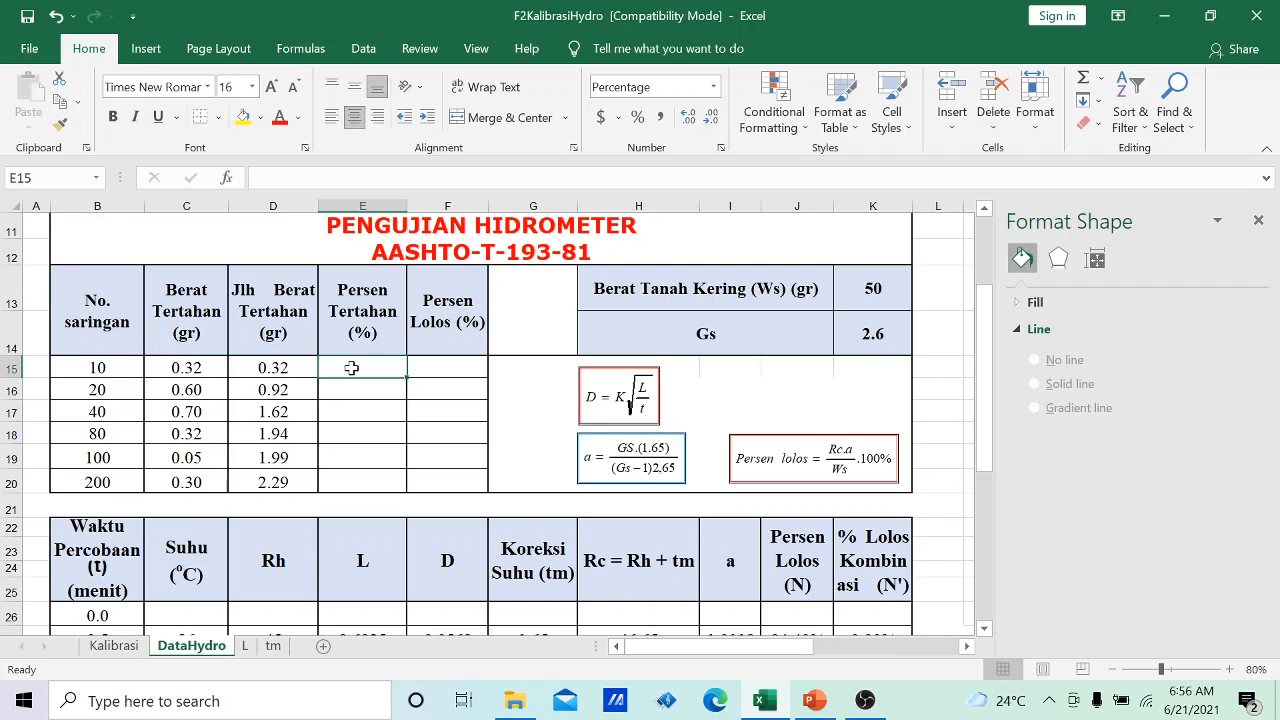
{"action": "type", "text": "="}
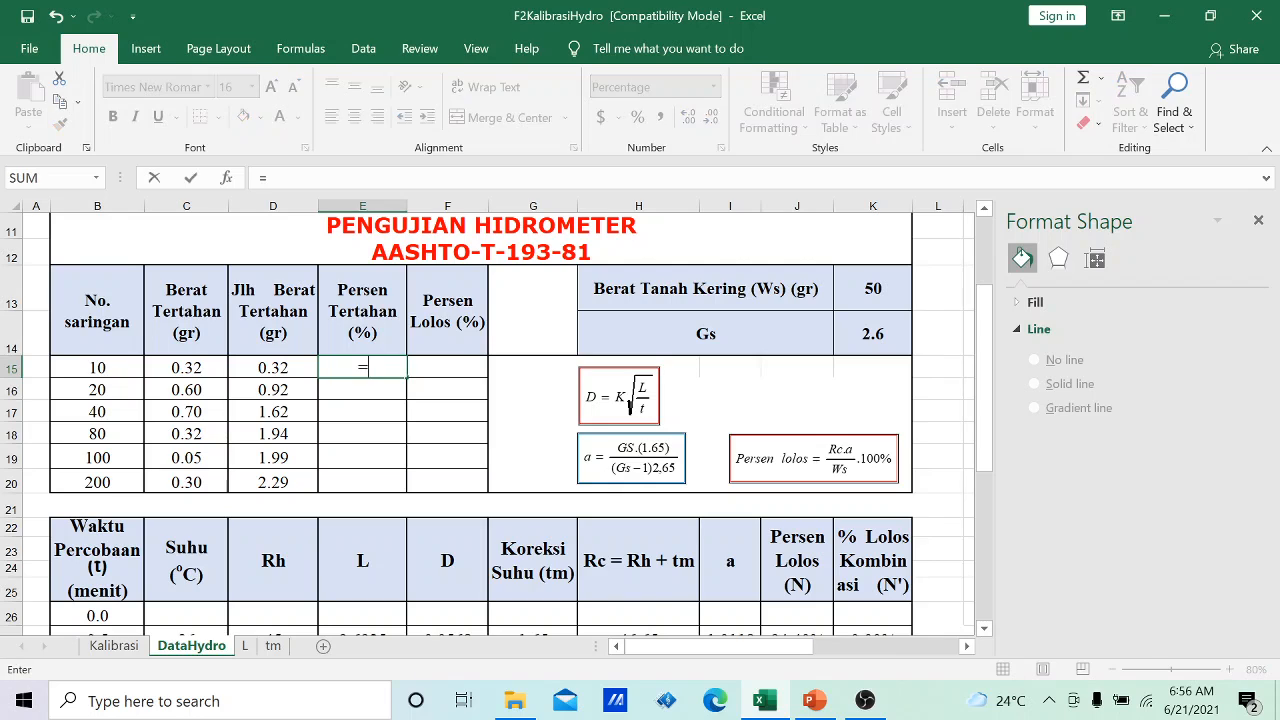
{"action": "left_click", "coordinate": [272, 368]}
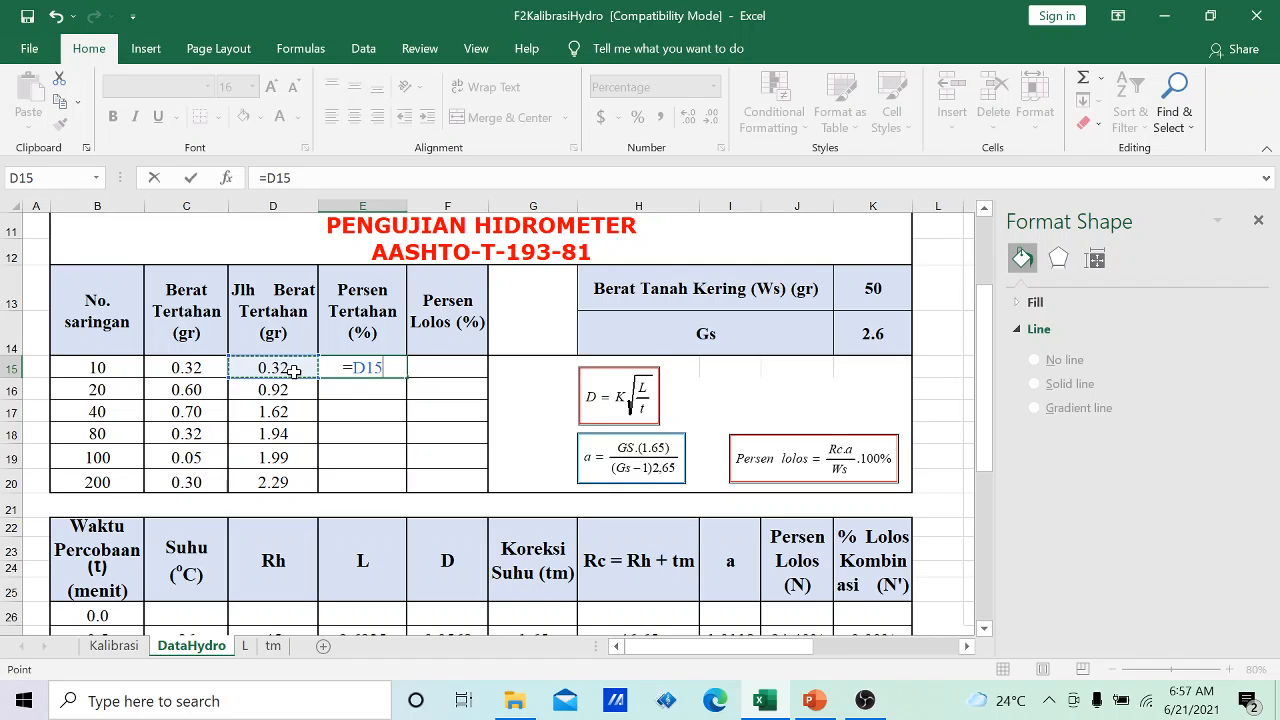
{"action": "type", "text": "/"}
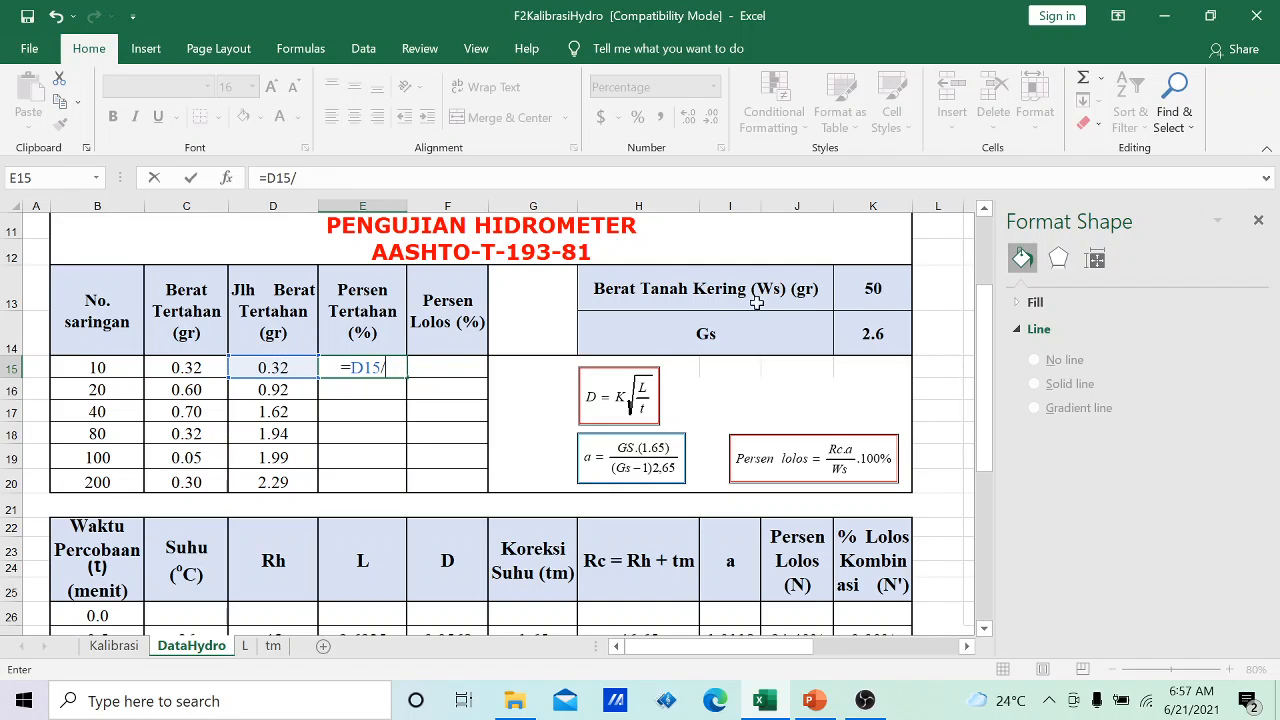
{"action": "left_click", "coordinate": [873, 290]}
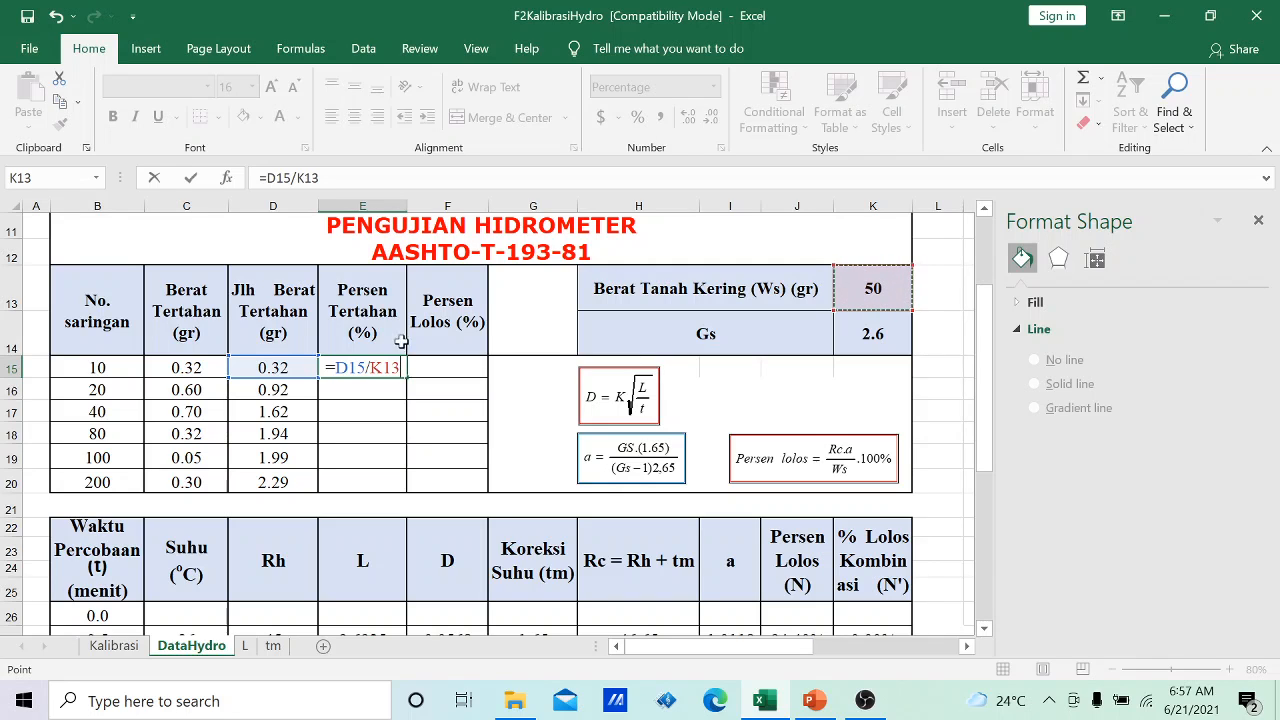
{"action": "left_click", "coordinate": [376, 368]}
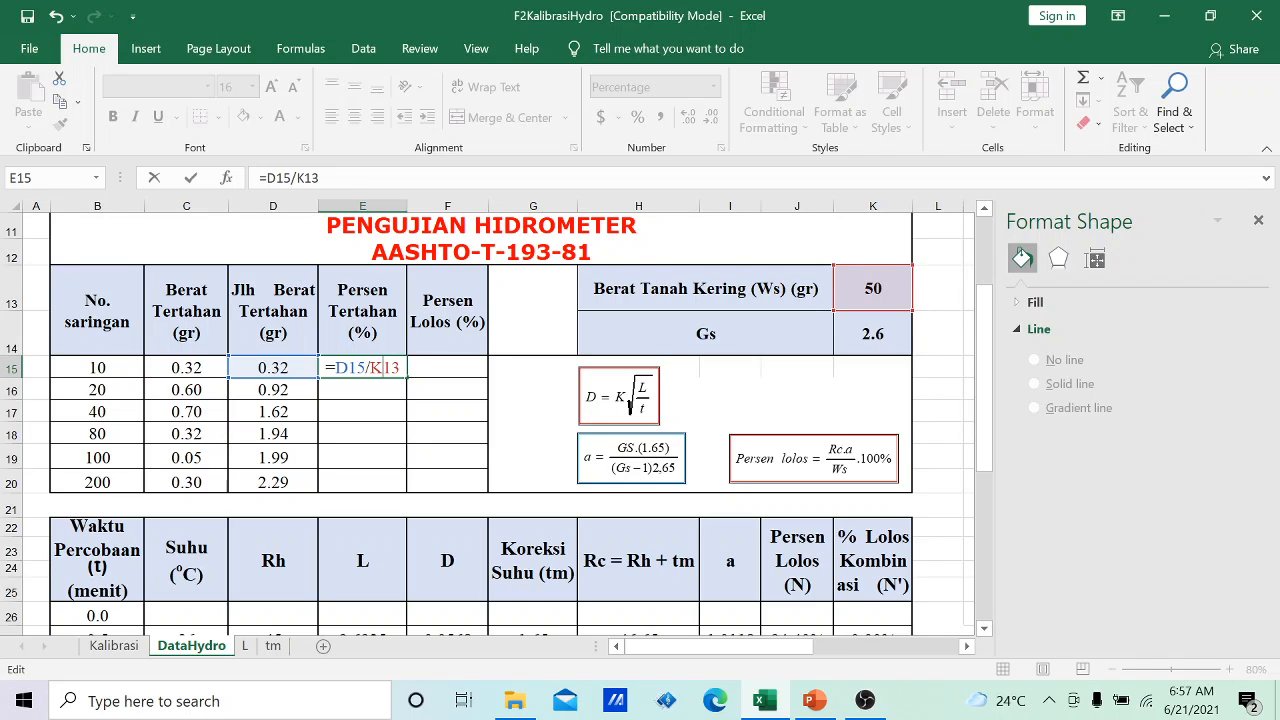
{"action": "key", "text": "F4"}
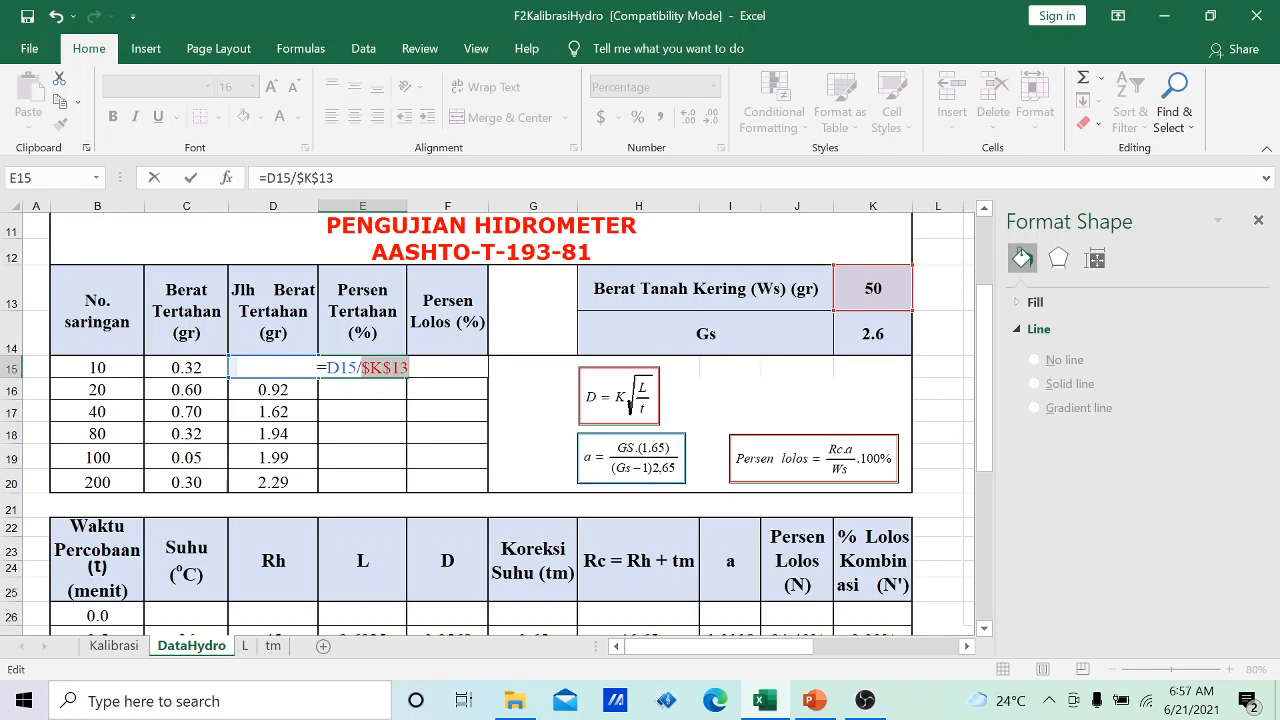
{"action": "key", "text": "Return"}
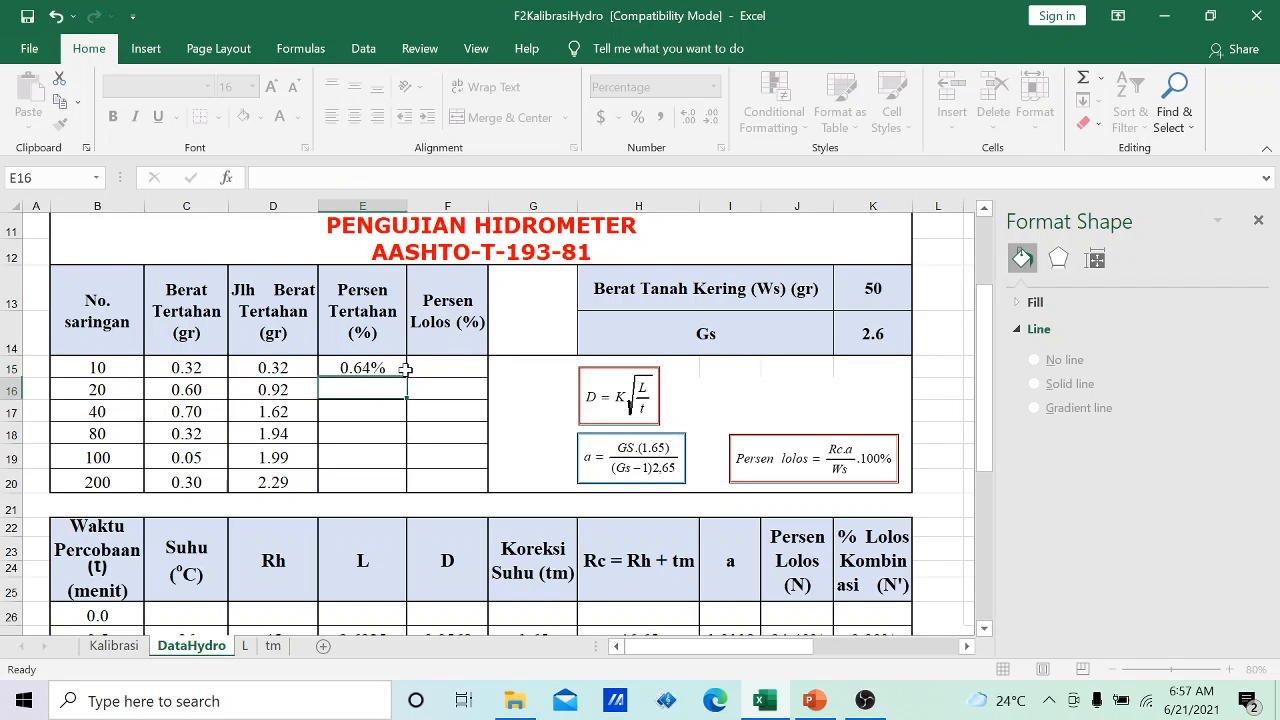
- Copy the percent-retained formula from E15 into E16:E20 for the remaining sieves
{"action": "left_click", "coordinate": [378, 370]}
{"action": "right_click", "coordinate": [380, 374]}
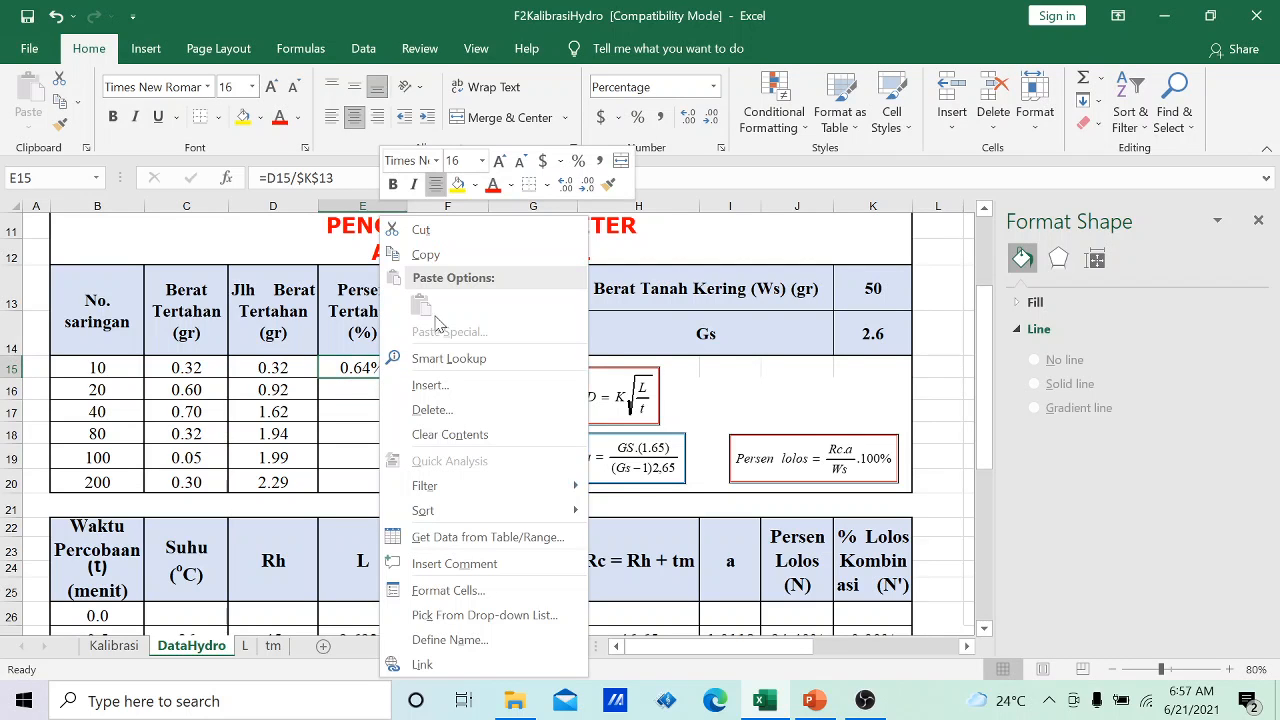
{"action": "left_click", "coordinate": [425, 254]}
{"action": "left_click_drag", "start_coordinate": [348, 390], "coordinate": [372, 486]}
{"action": "right_click", "coordinate": [372, 486]}
{"action": "left_click", "coordinate": [413, 112]}
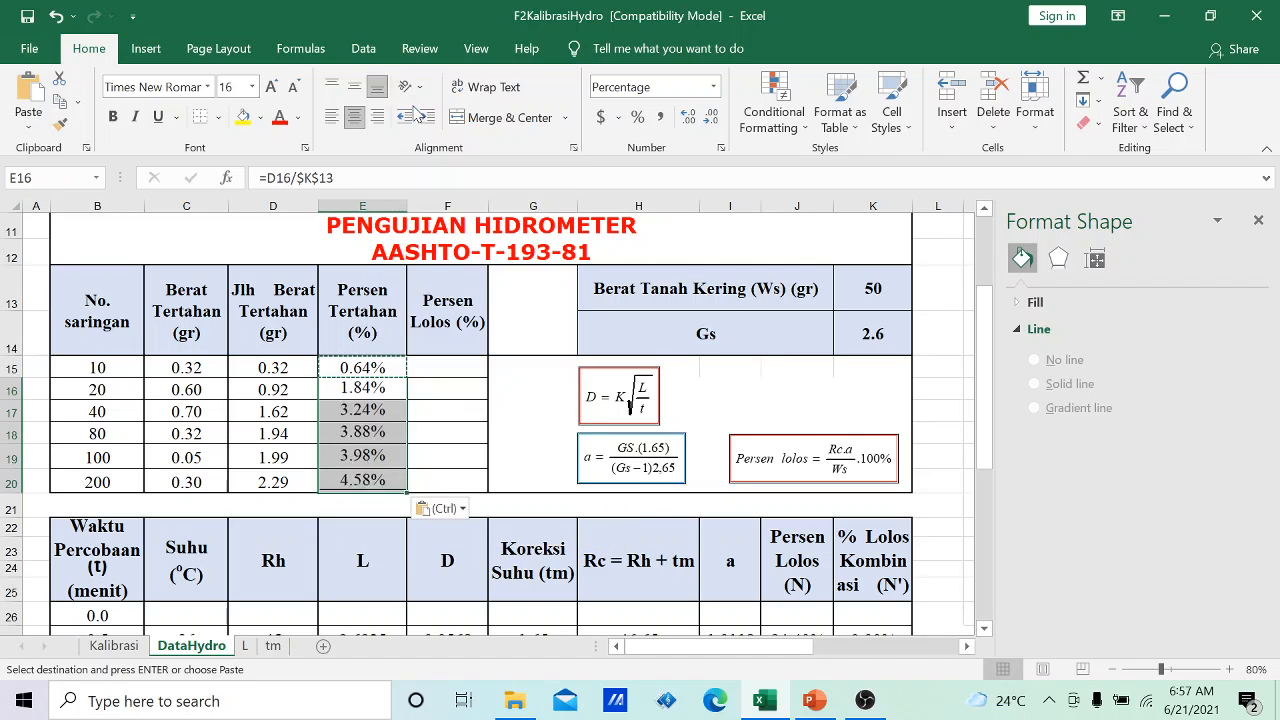
{"action": "left_click", "coordinate": [422, 434]}
{"action": "left_click", "coordinate": [431, 372]}
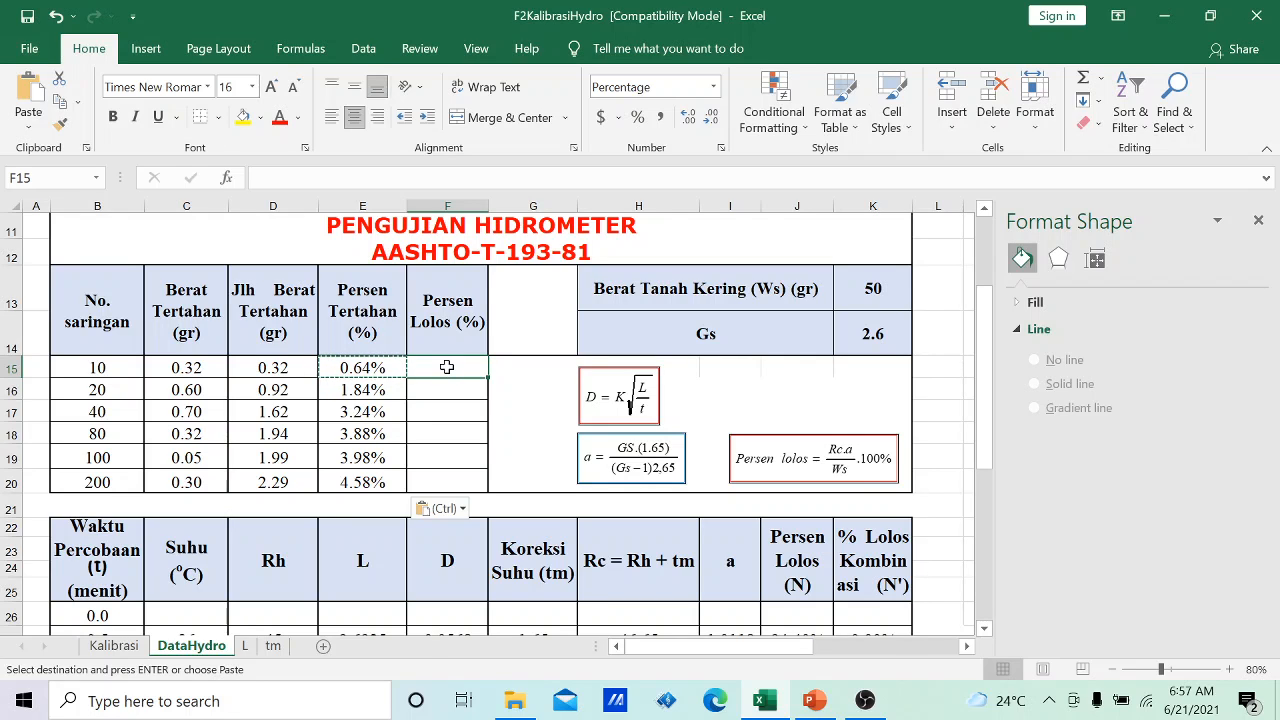
{"action": "type", "text": "1"}
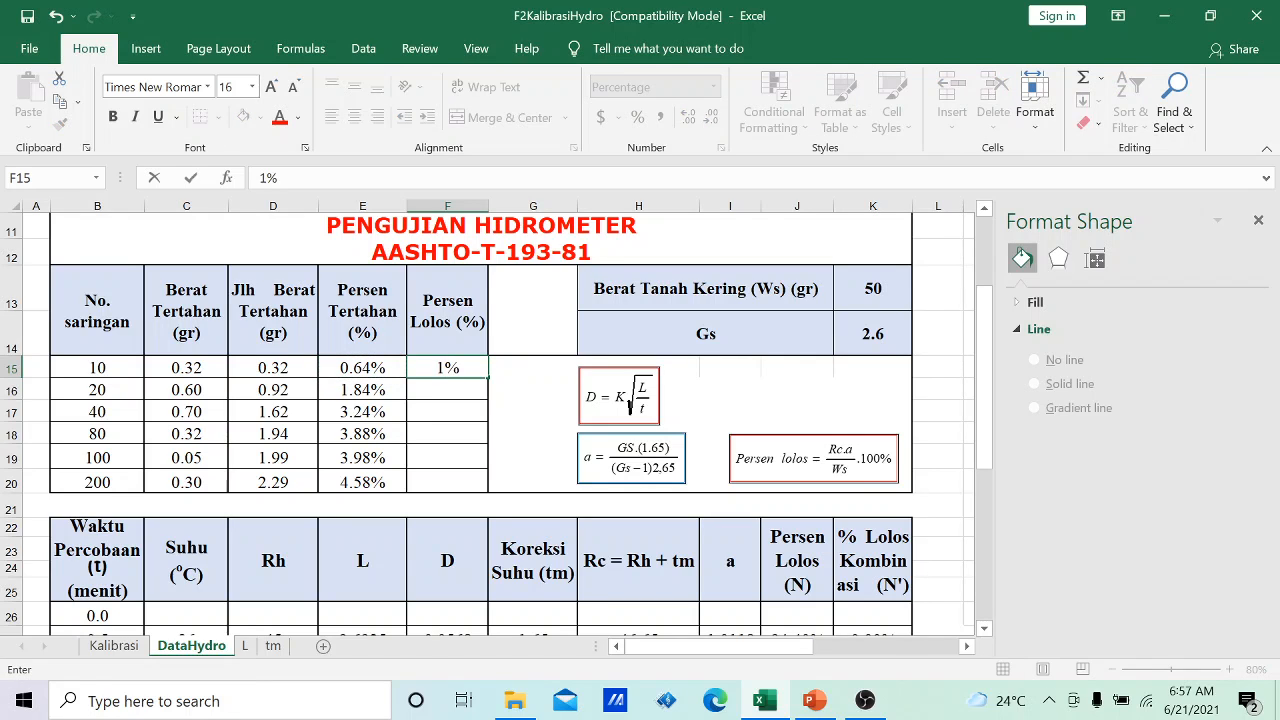
{"action": "type", "text": "00-"}
{"action": "left_click", "coordinate": [363, 368]}
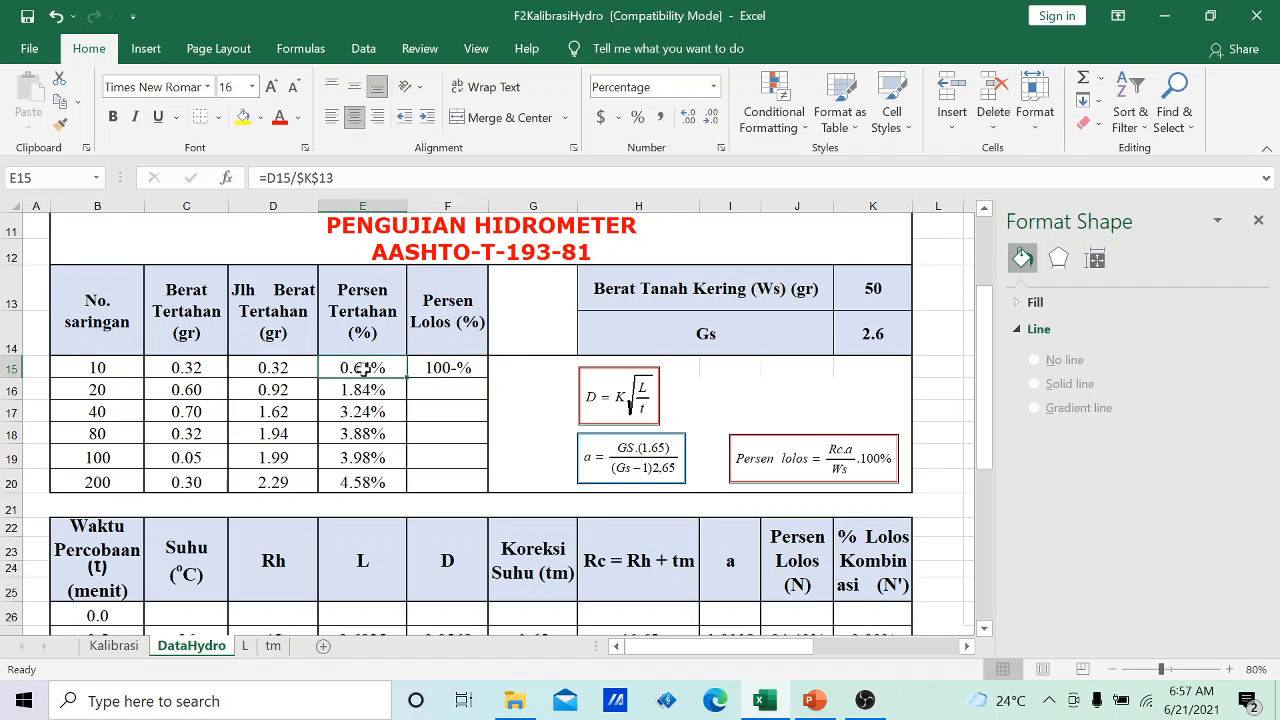
{"action": "key", "text": "Down"}
- Enter the percent-passing formula =100-E15 in F15 for the No. 10 sieve
{"action": "left_click", "coordinate": [438, 370]}
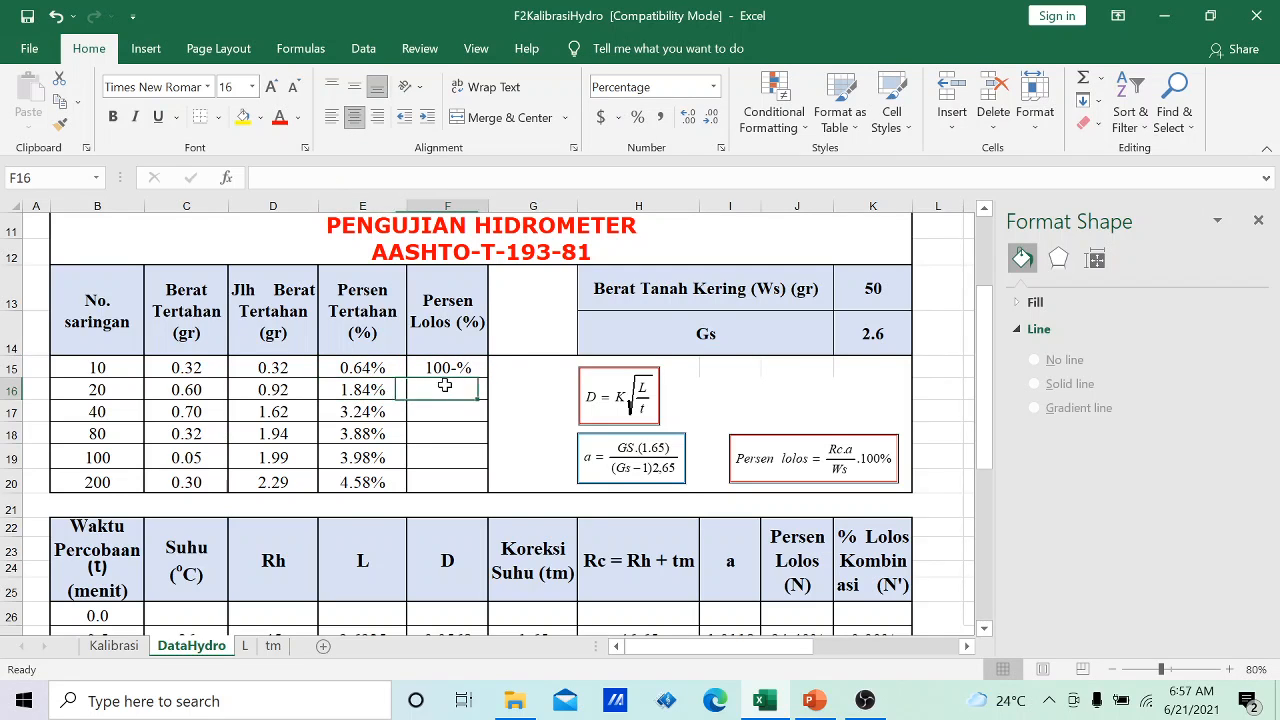
{"action": "type", "text": "="}
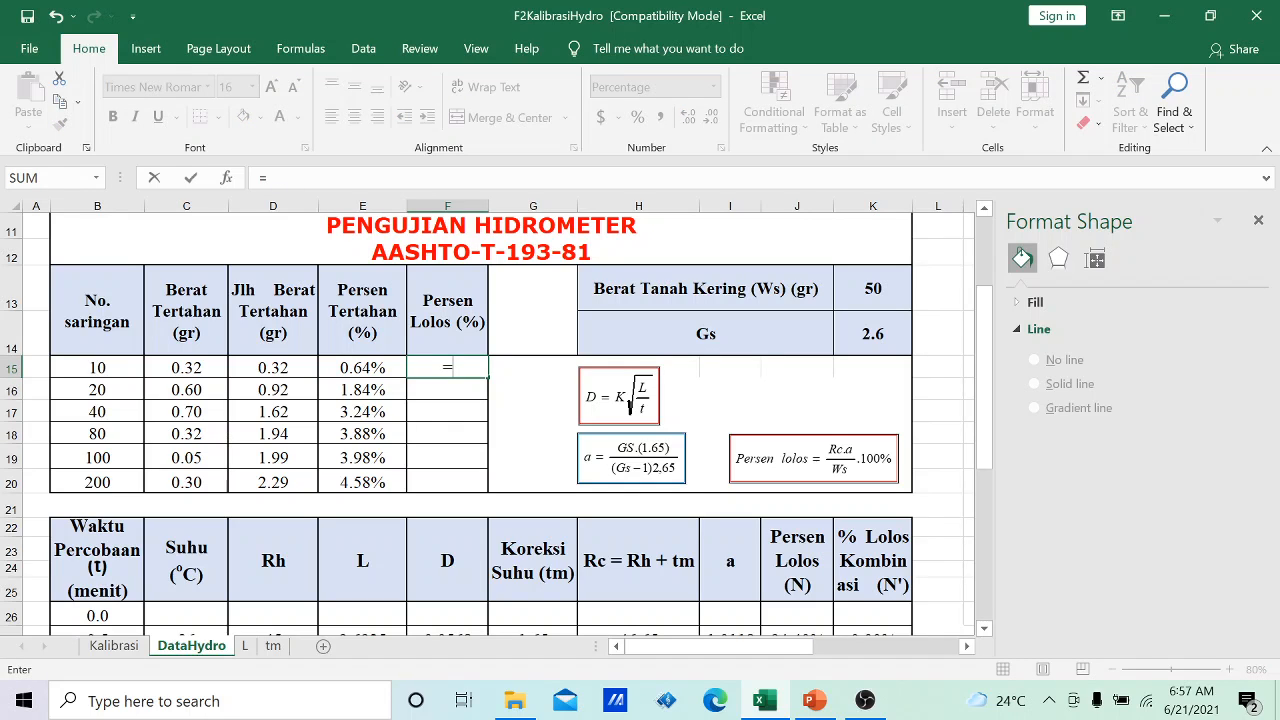
{"action": "type", "text": "100-"}
{"action": "left_click", "coordinate": [359, 367]}
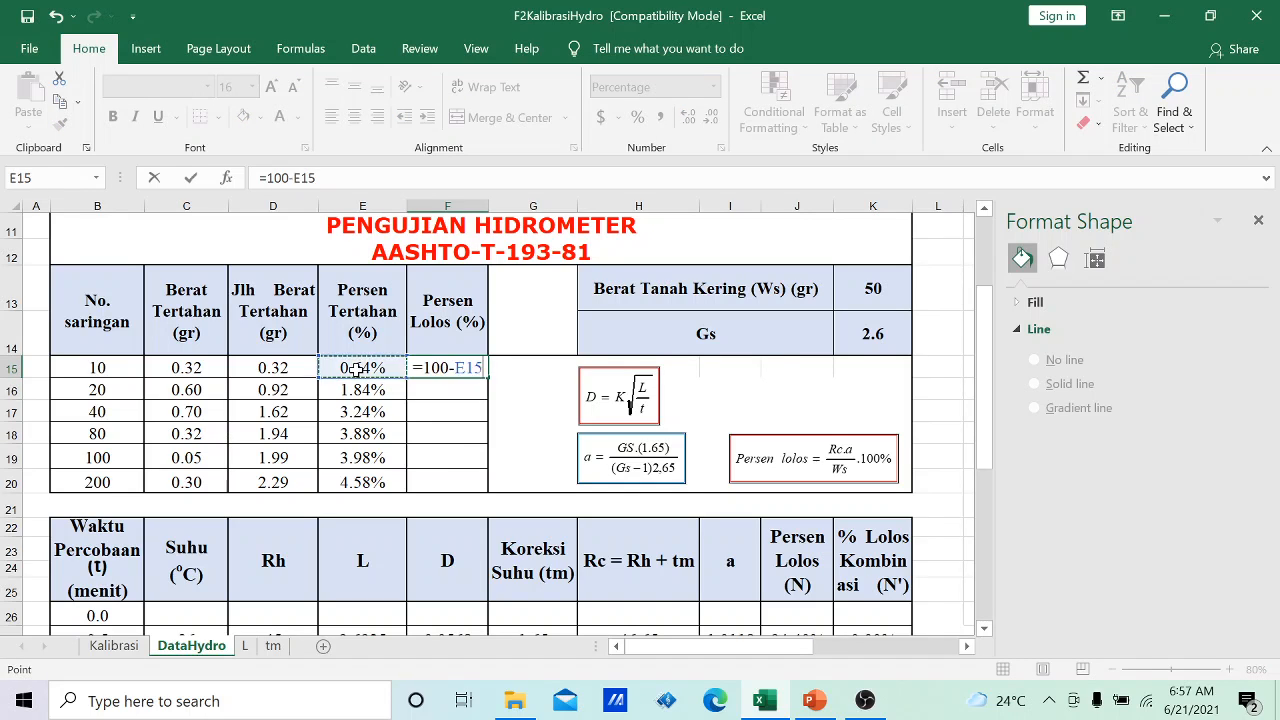
{"action": "key", "text": "Return"}
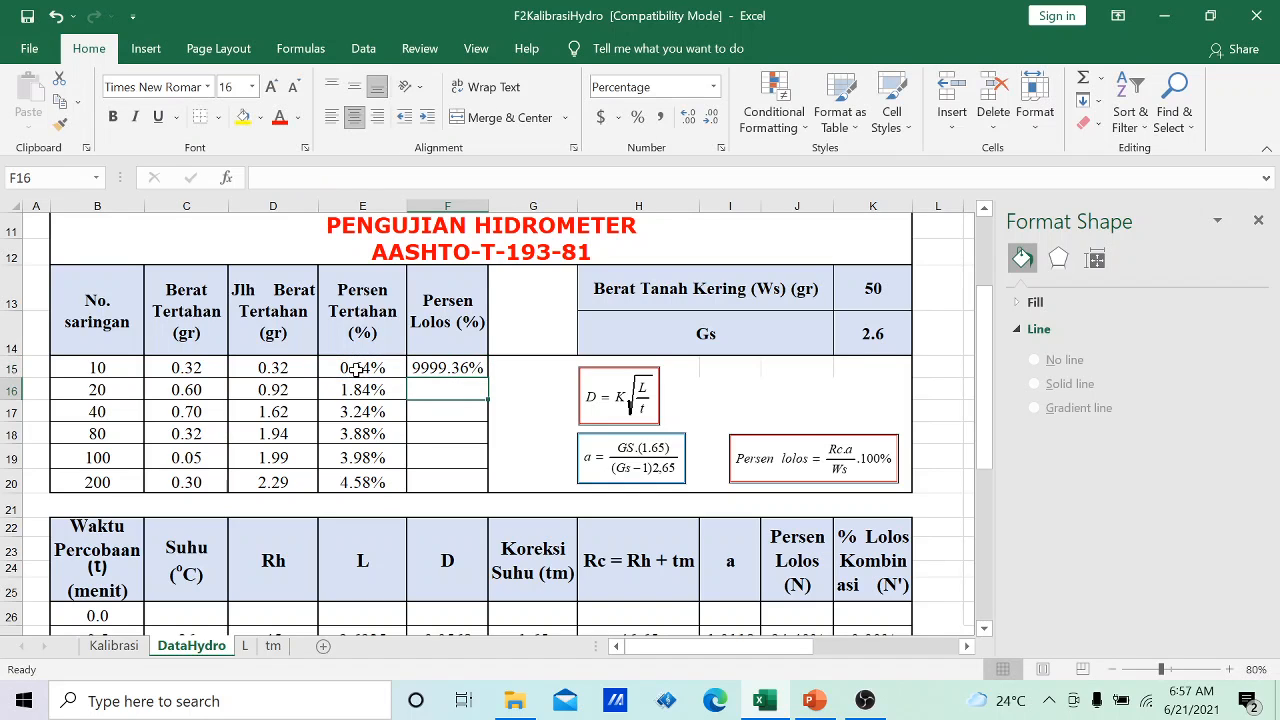
- Correct the percent-passing formula in F15 to =1-E15
{"action": "left_click", "coordinate": [459, 368]}
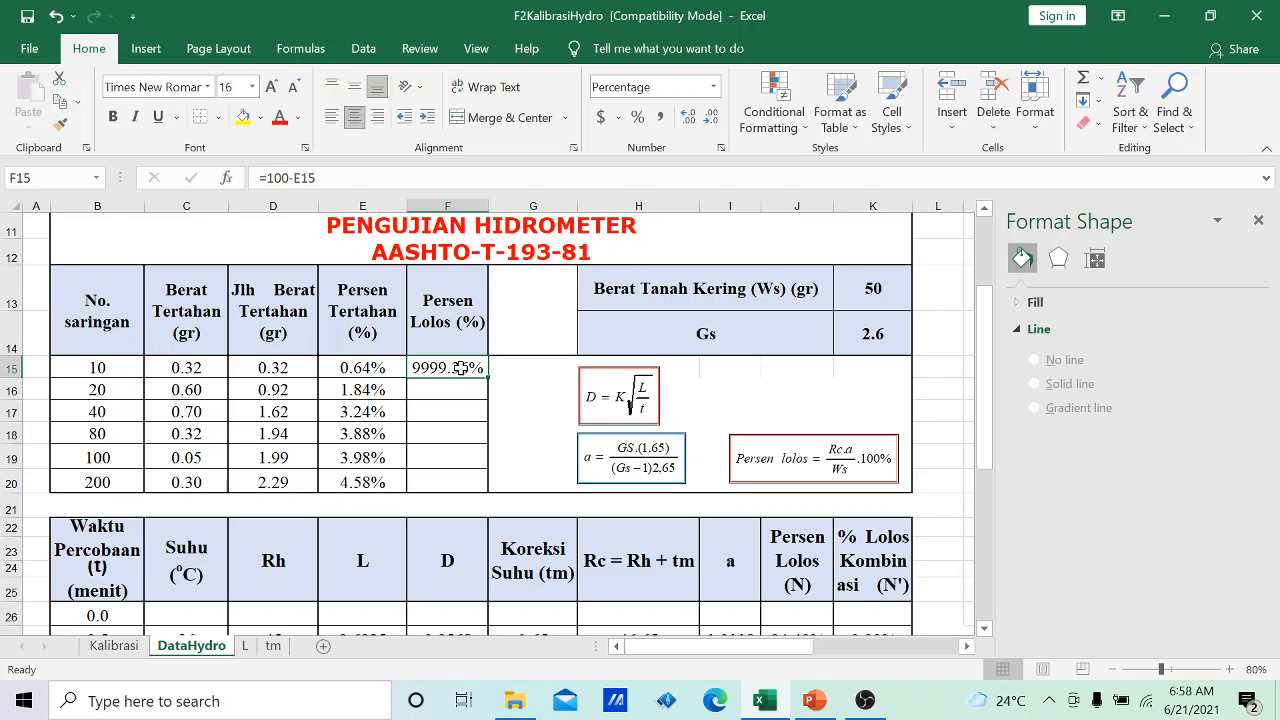
{"action": "left_click", "coordinate": [283, 178]}
{"action": "key", "text": "BackSpace"}
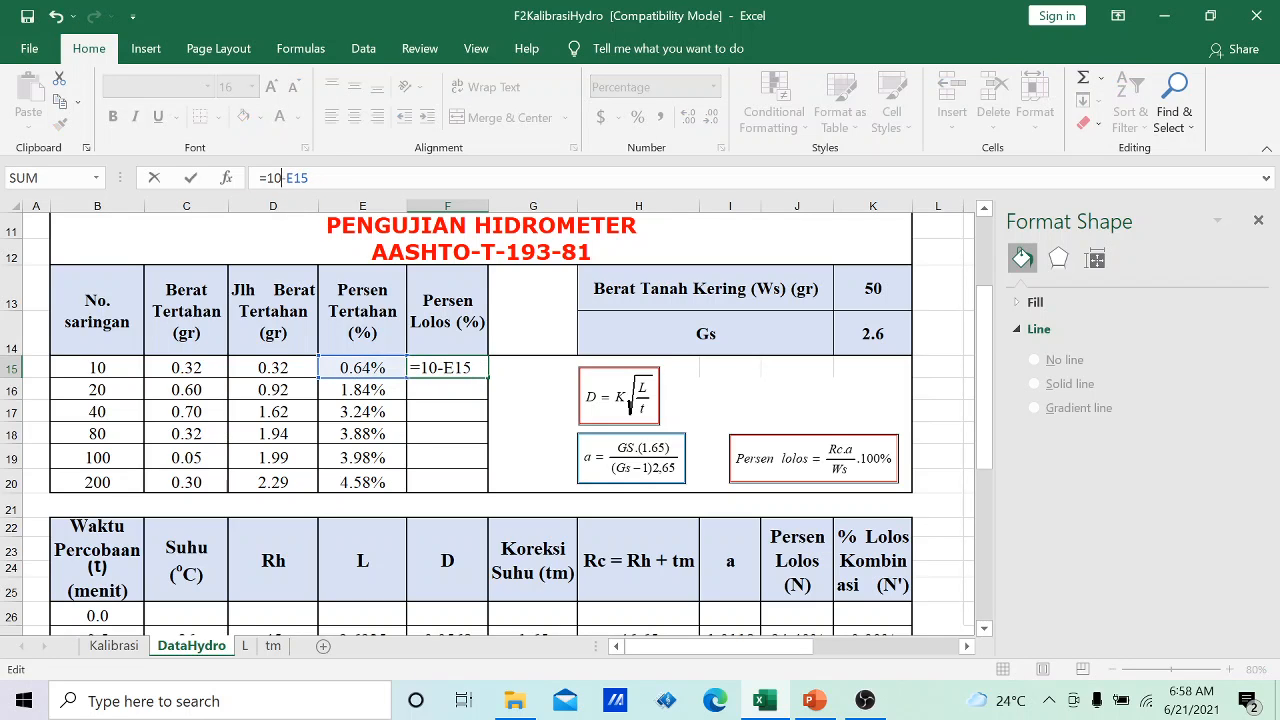
{"action": "key", "text": "BackSpace"}
{"action": "key", "text": "Return"}
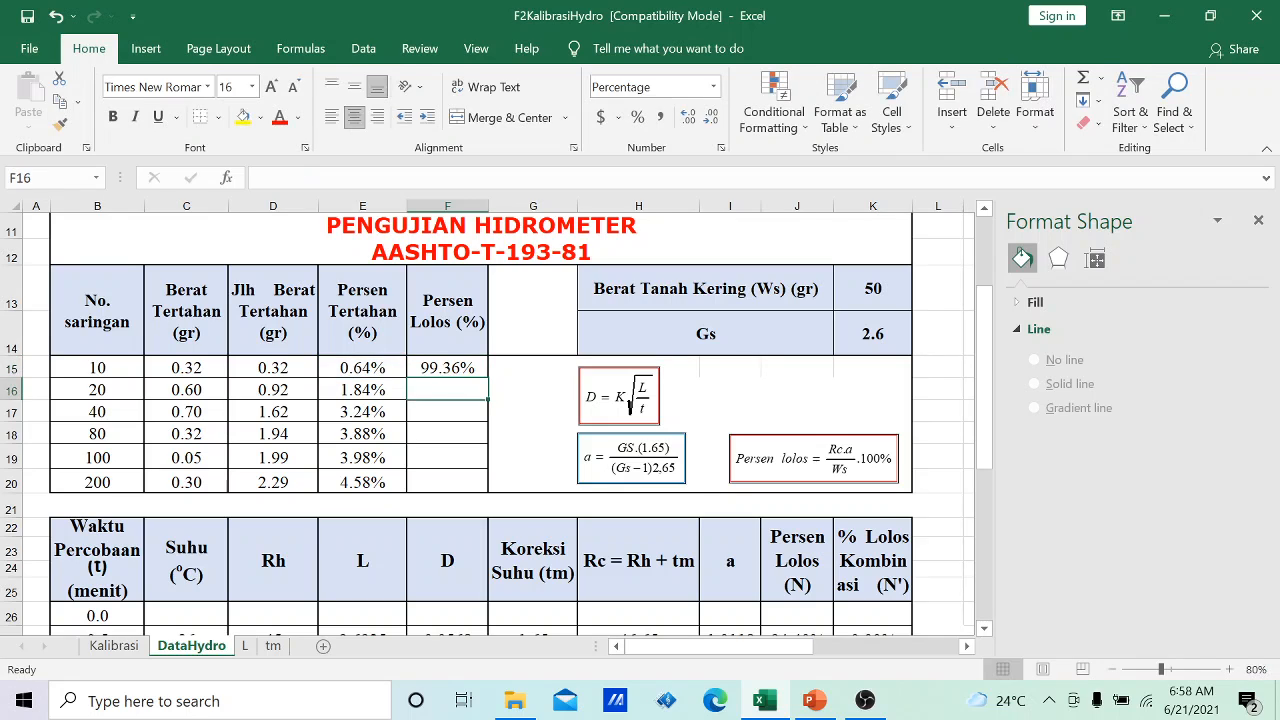
- Copy the percent-passing formula from F15 into F16:F20 for the remaining sieves
{"action": "right_click", "coordinate": [452, 368]}
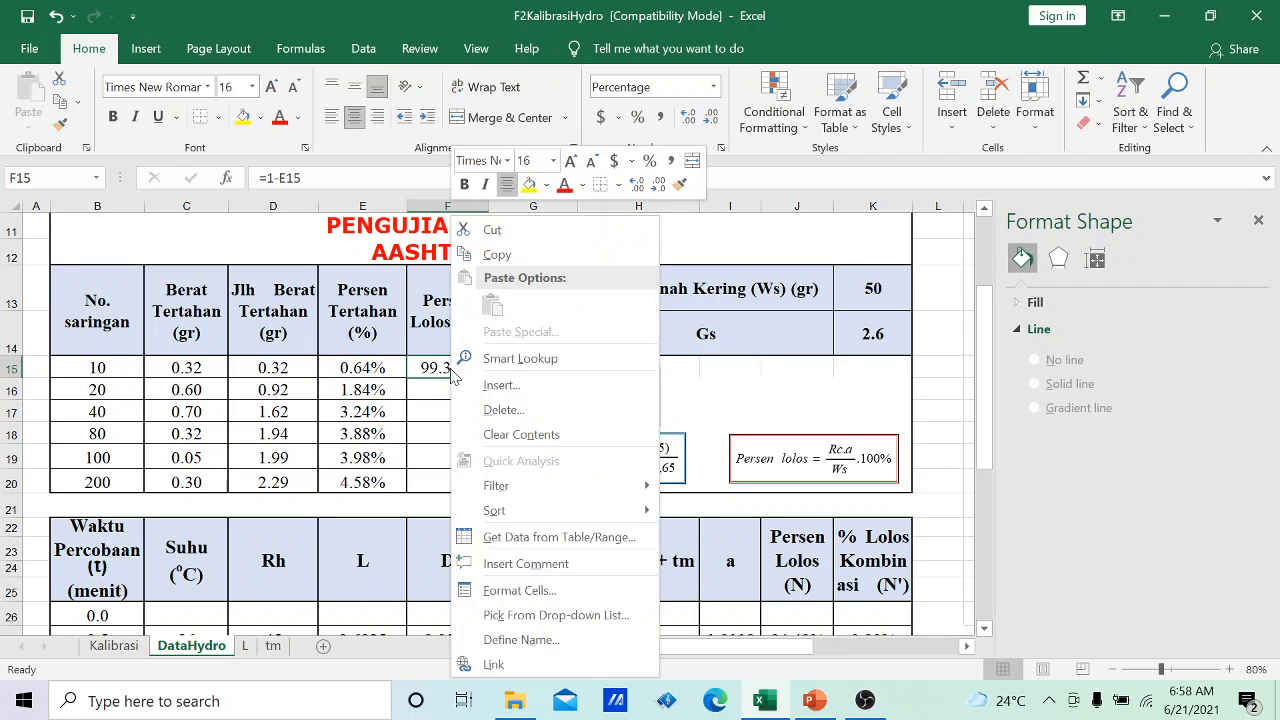
{"action": "left_click", "coordinate": [496, 254]}
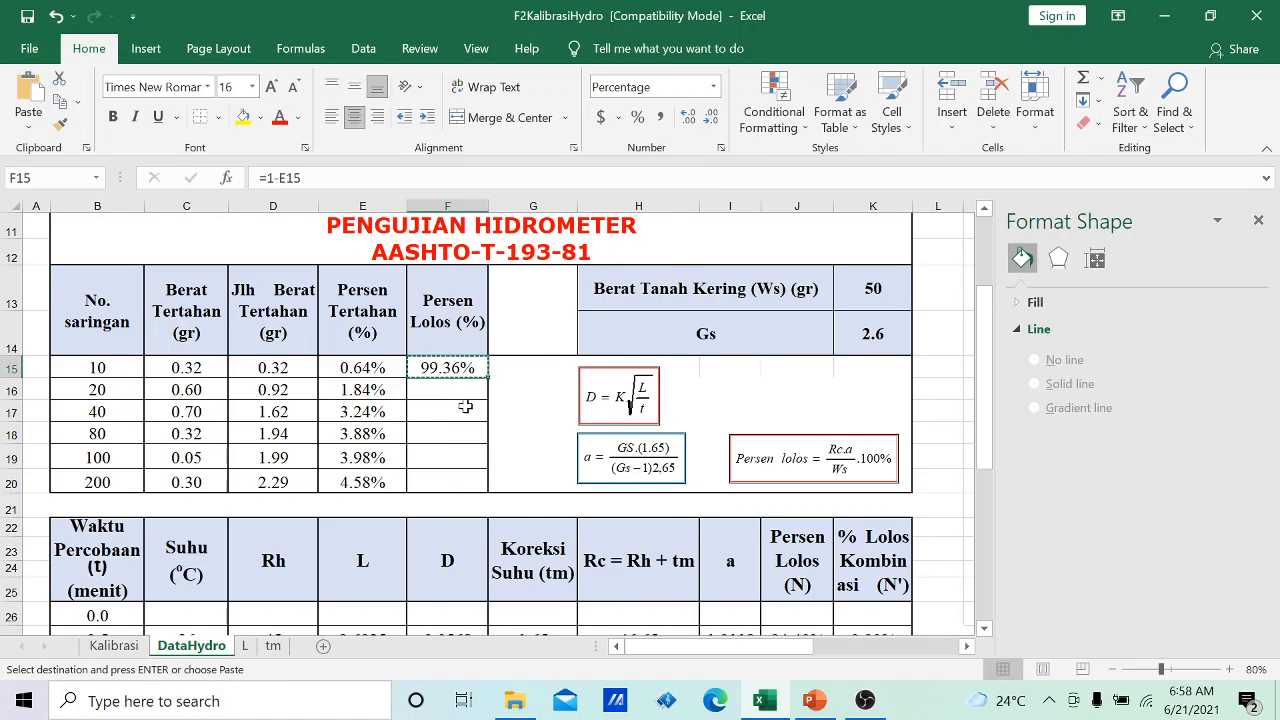
{"action": "left_click_drag", "start_coordinate": [447, 389], "coordinate": [445, 480]}
{"action": "right_click", "coordinate": [445, 480]}
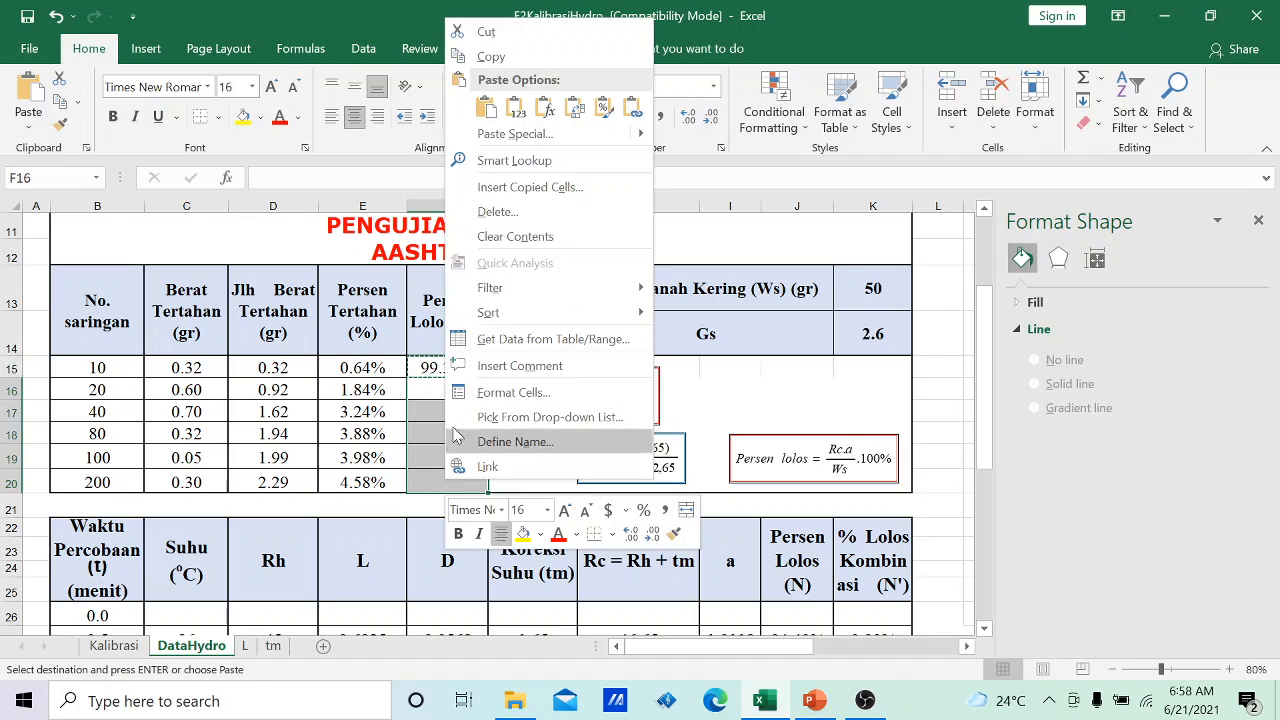
{"action": "left_click", "coordinate": [517, 118]}
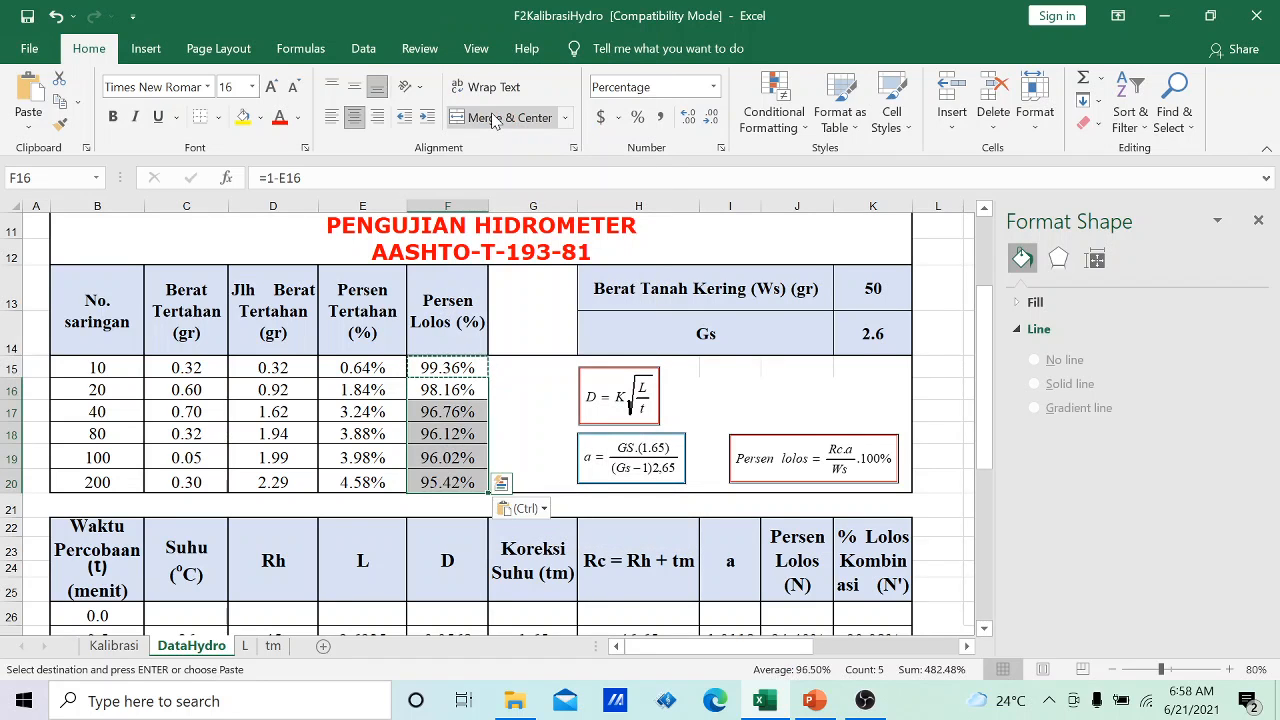
{"action": "left_click", "coordinate": [430, 457]}
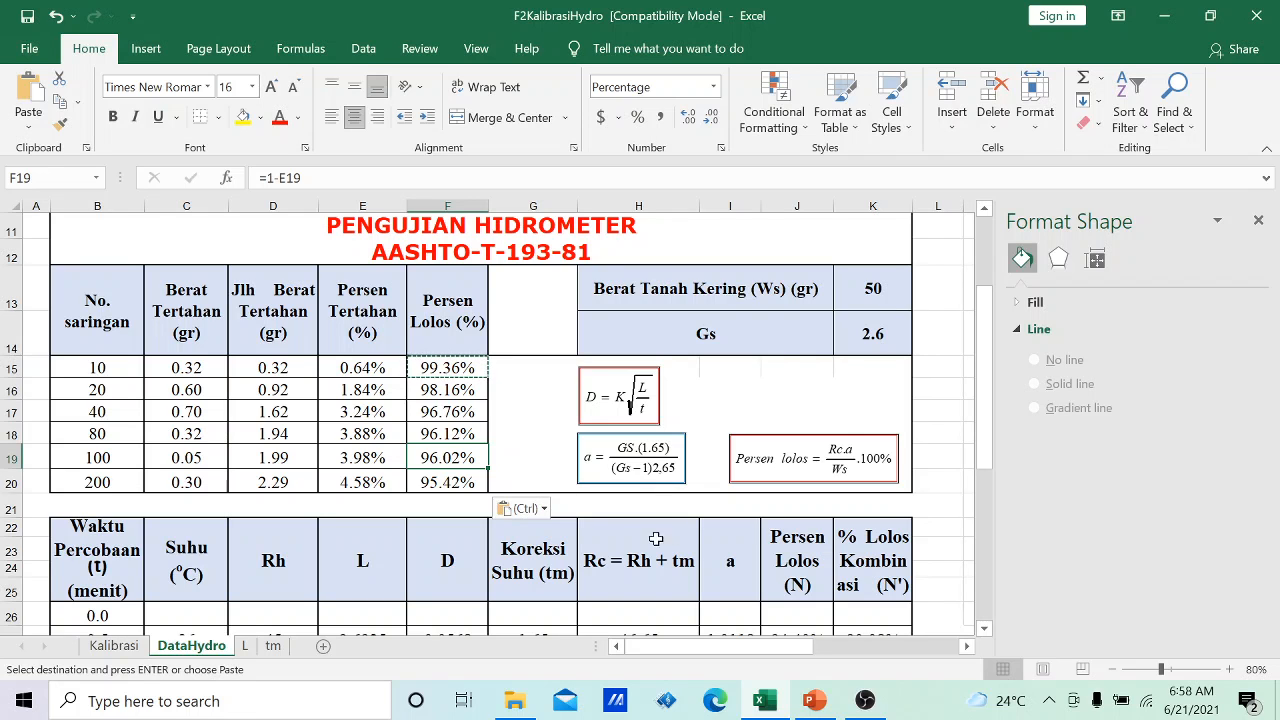
- Examine the test time, temperature (Suhu) and Rh reading columns of the hydrometer table
{"action": "scroll", "coordinate": [820, 563], "scroll_direction": "down", "scroll_amount": 2}
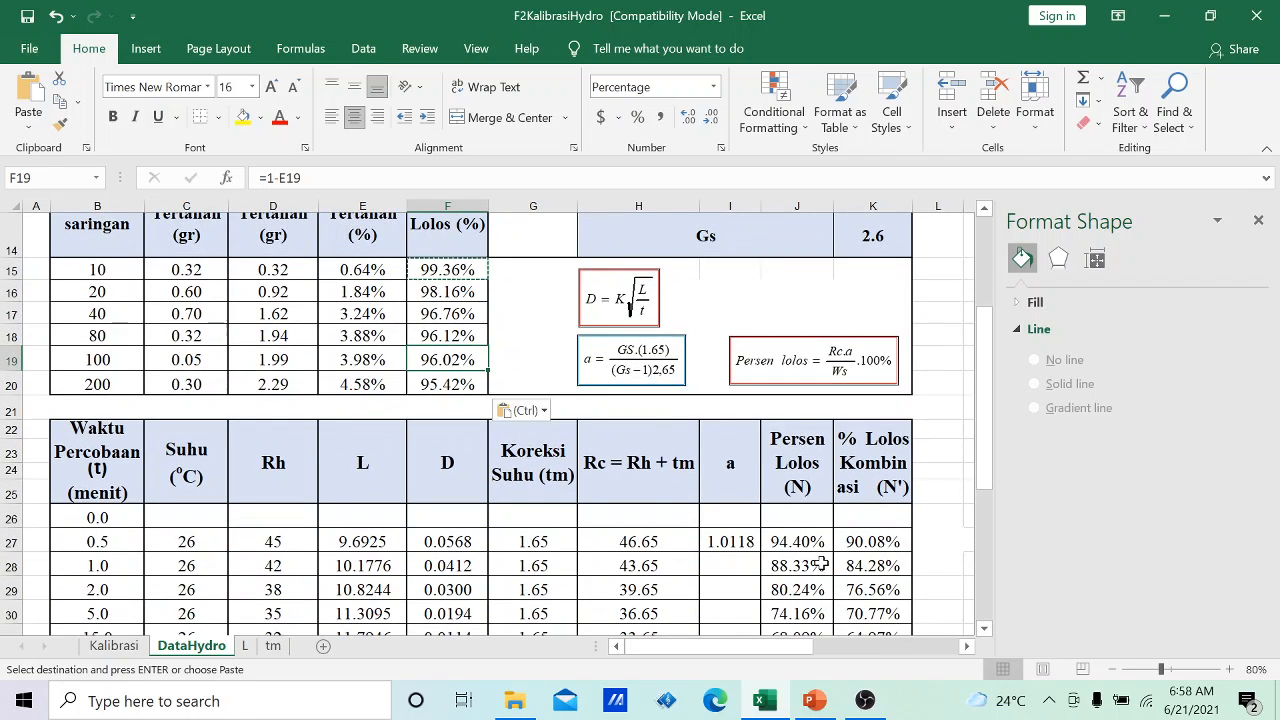
{"action": "scroll", "coordinate": [410, 527], "scroll_direction": "down", "scroll_amount": 1}
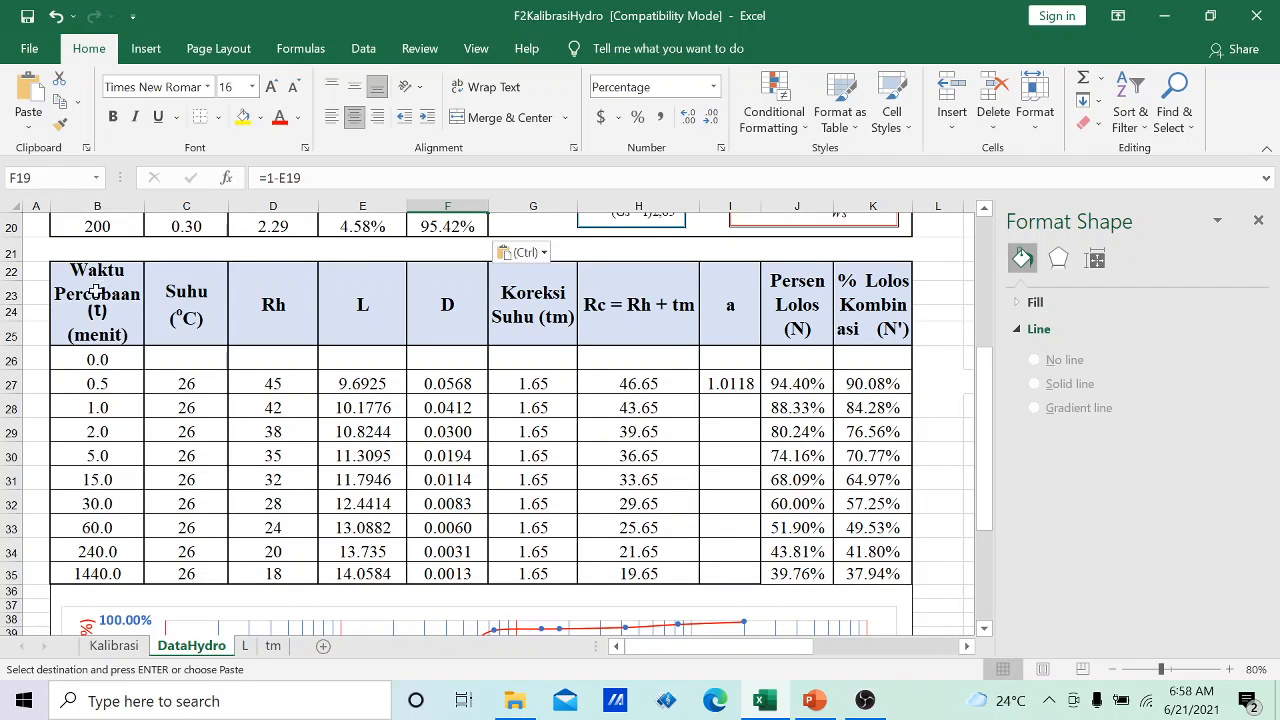
{"action": "left_click", "coordinate": [106, 385]}
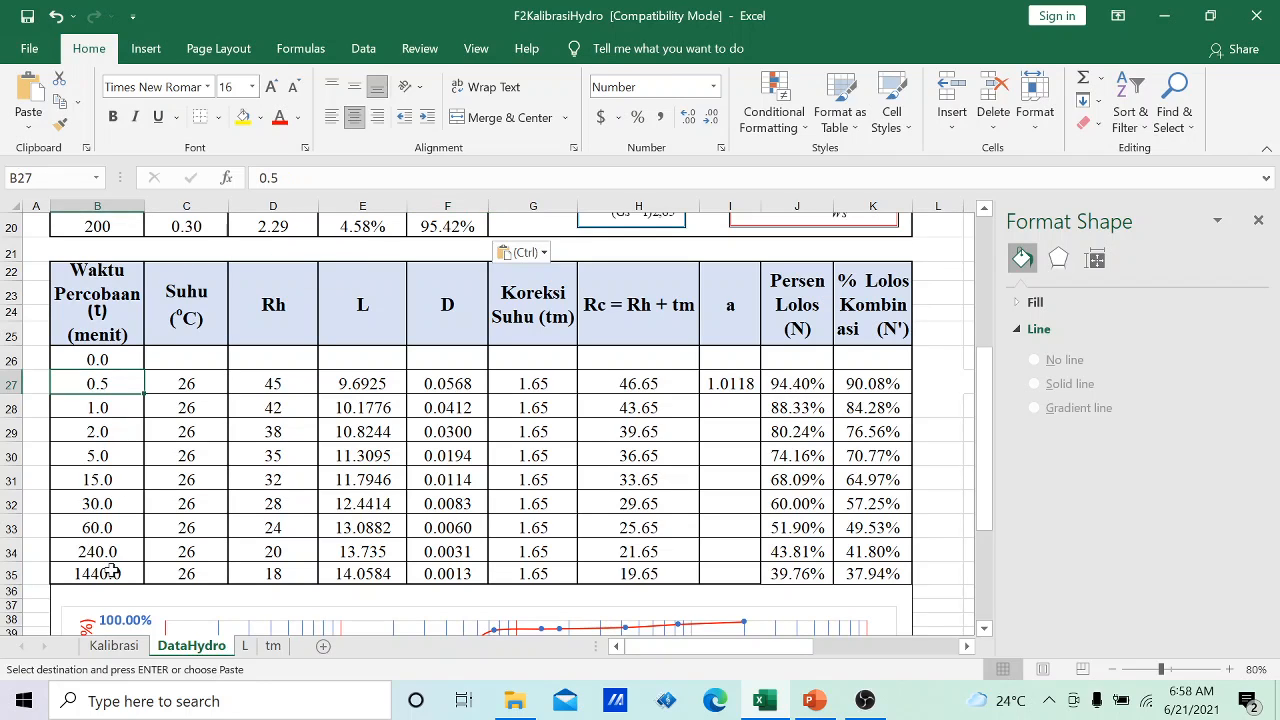
{"action": "left_click", "coordinate": [186, 390]}
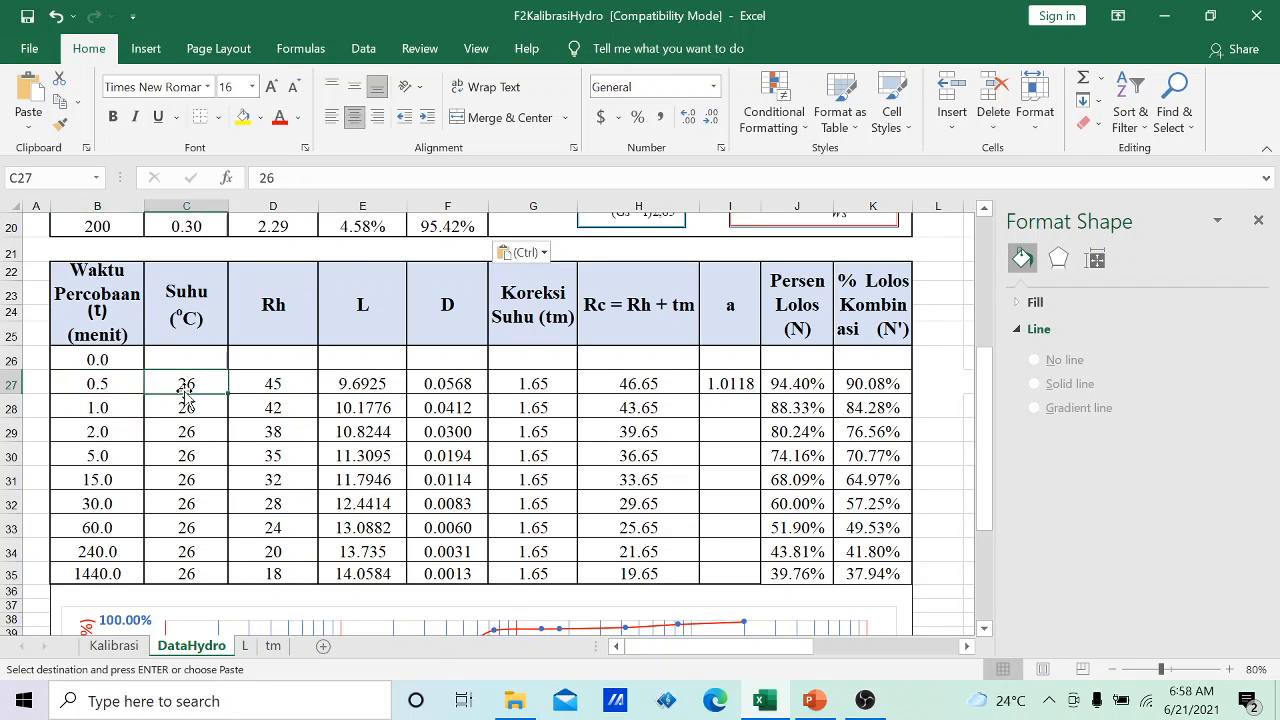
{"action": "left_click", "coordinate": [180, 509]}
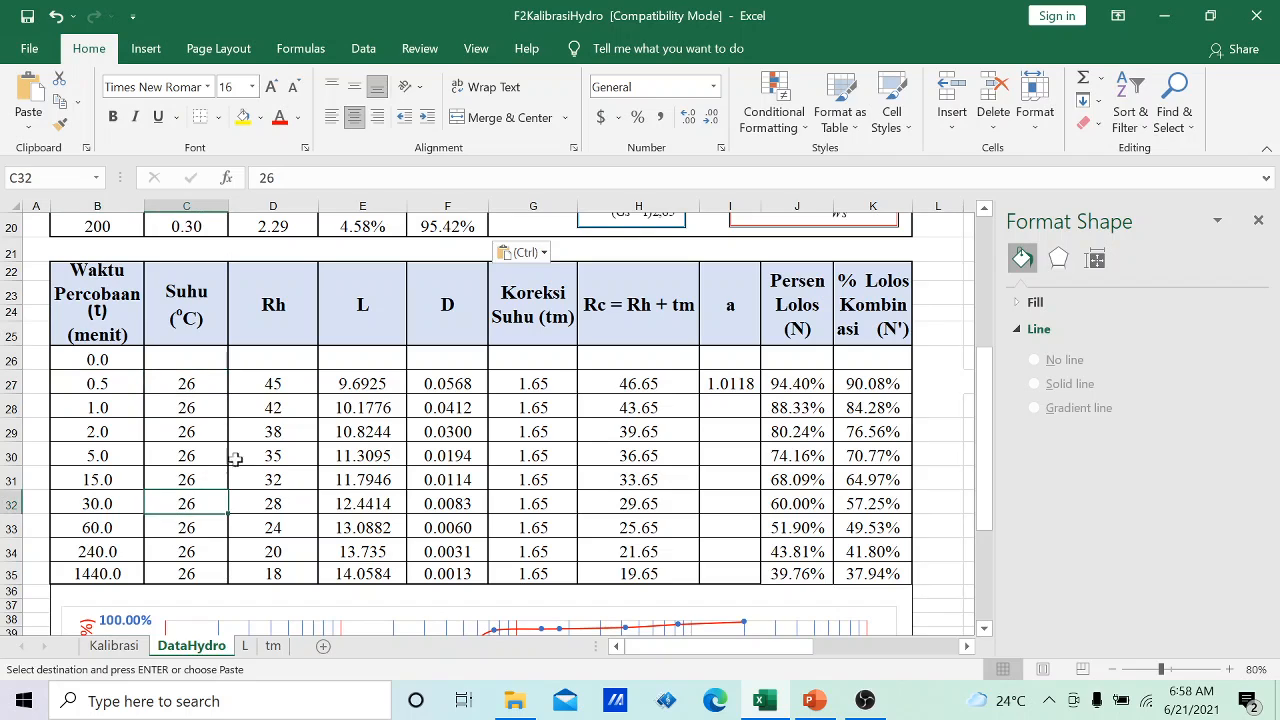
{"action": "left_click", "coordinate": [281, 384]}
{"action": "left_click", "coordinate": [271, 473]}
{"action": "left_click", "coordinate": [276, 384]}
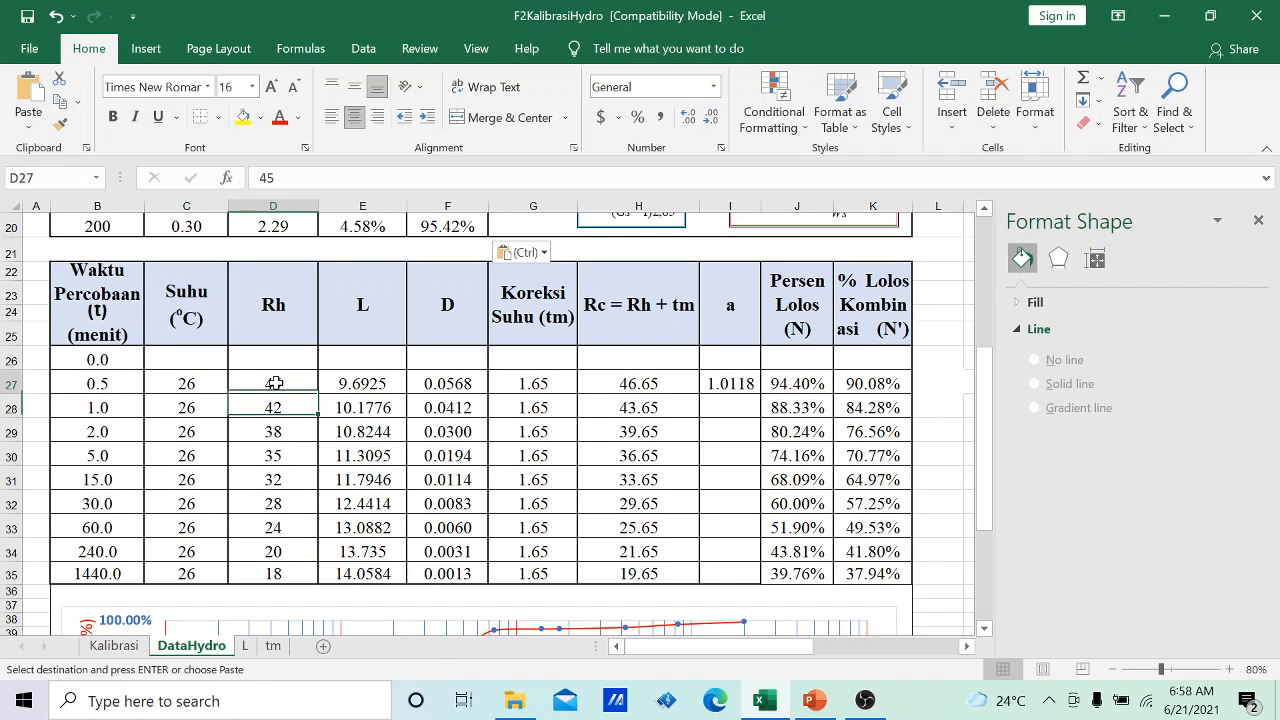
{"action": "left_click", "coordinate": [273, 455]}
{"action": "left_click", "coordinate": [273, 527]}
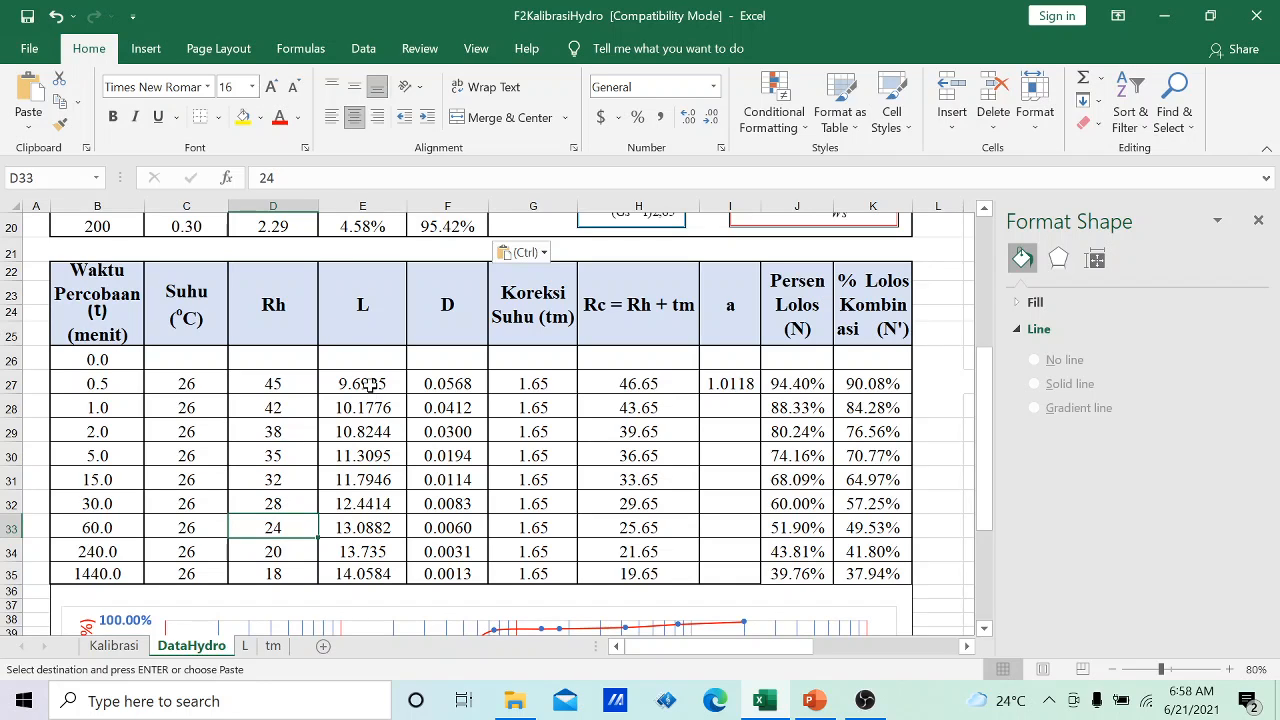
- Inspect the L formula in E27 and consult the effective depth table on the L sheet
{"action": "left_click", "coordinate": [368, 384]}
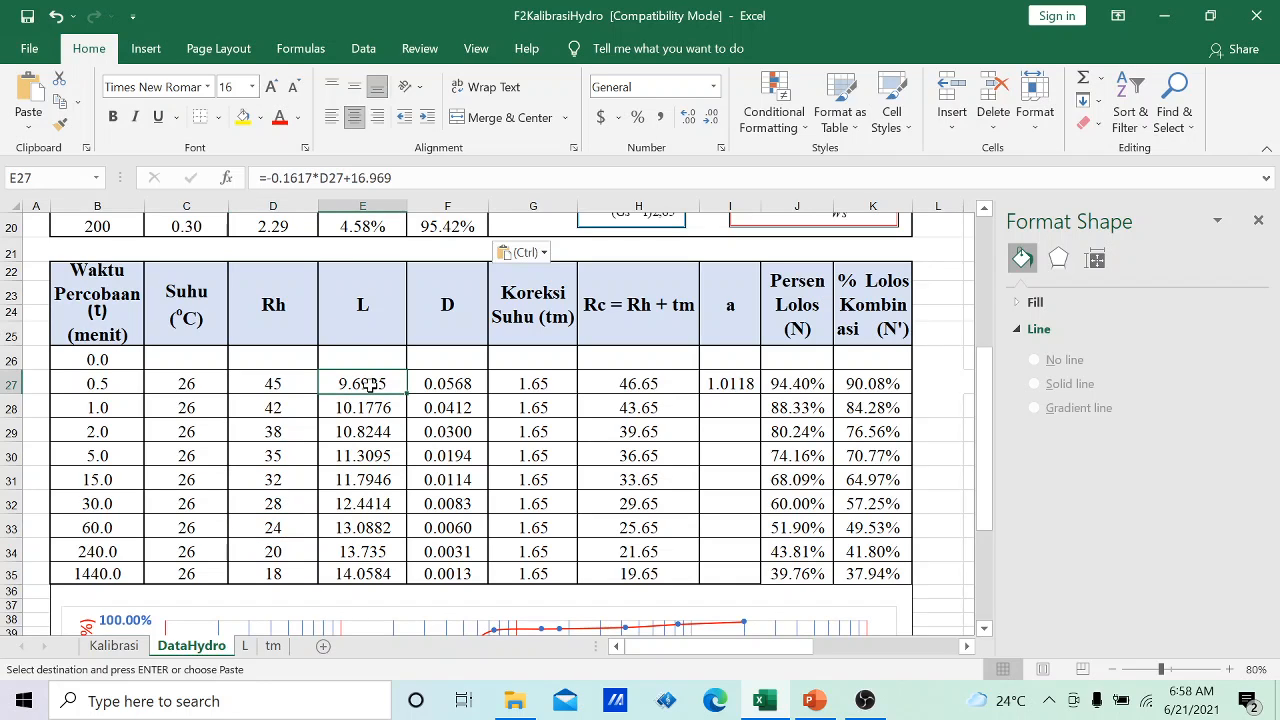
{"action": "left_click", "coordinate": [246, 646]}
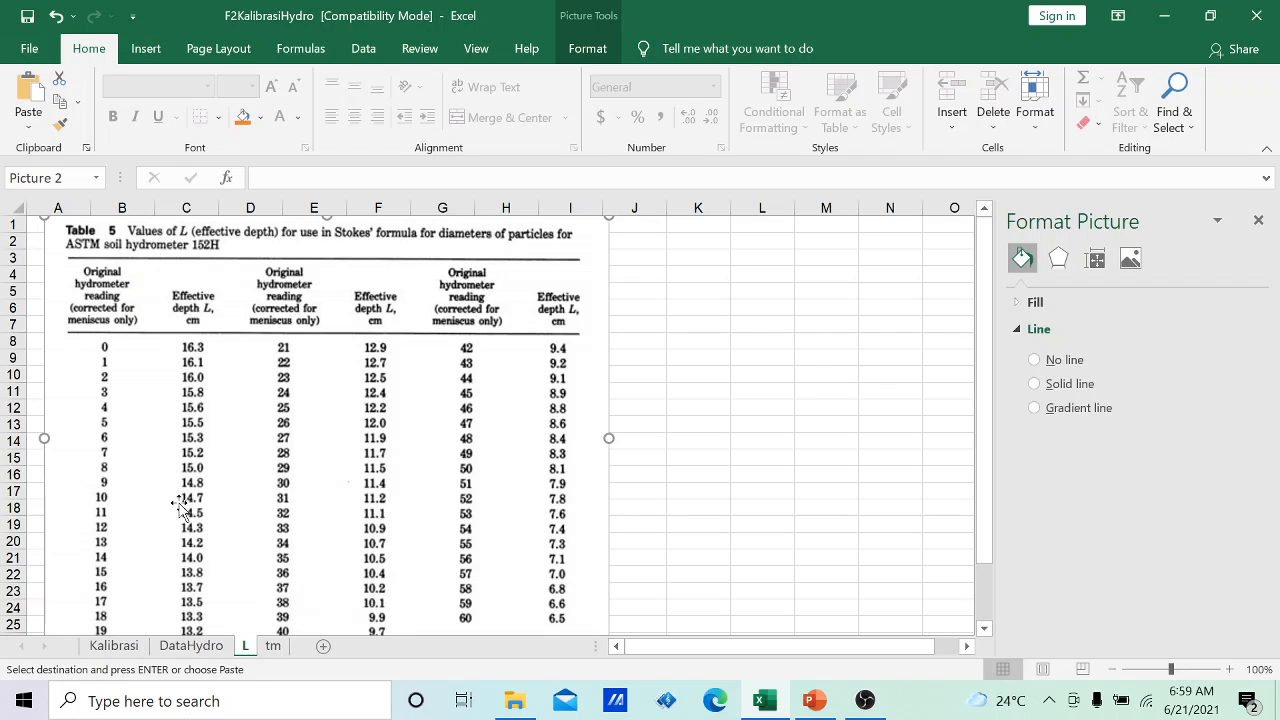
{"action": "left_click", "coordinate": [195, 645]}
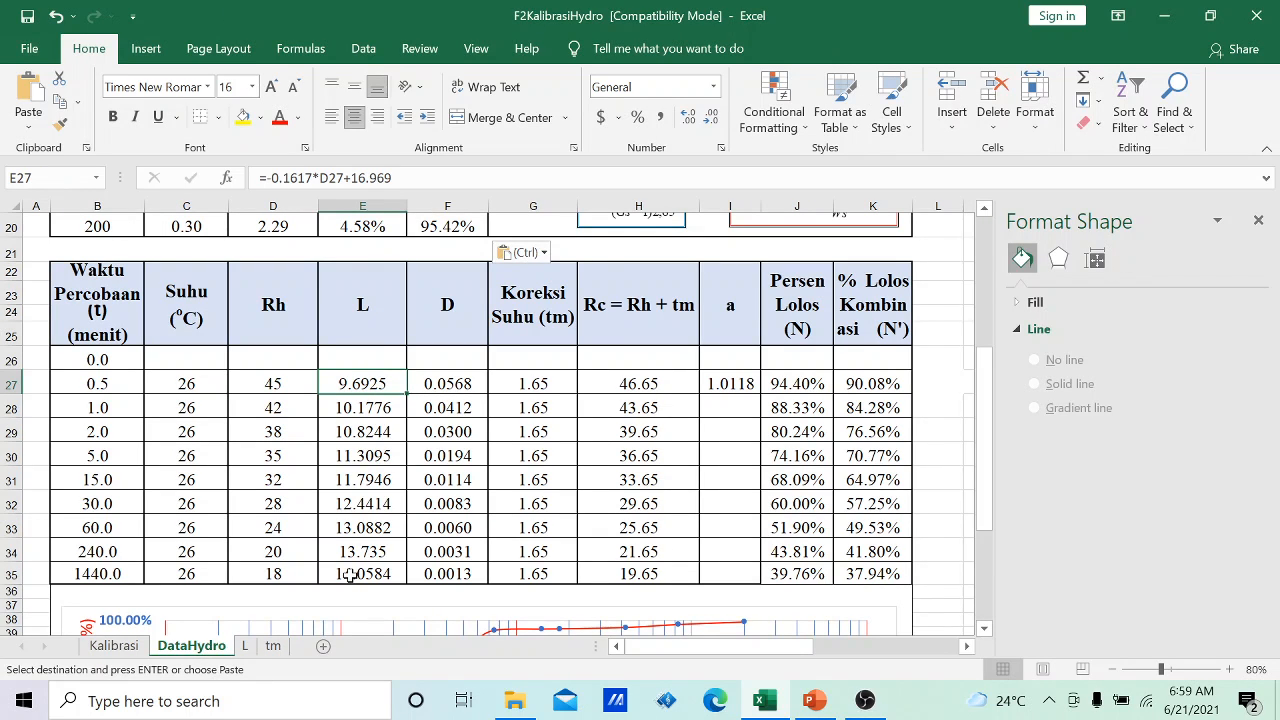
- Compare the particle diameter formula in F27 with the D = K√(L/t) equation shown above the hydrometer table
{"action": "left_click", "coordinate": [437, 385]}
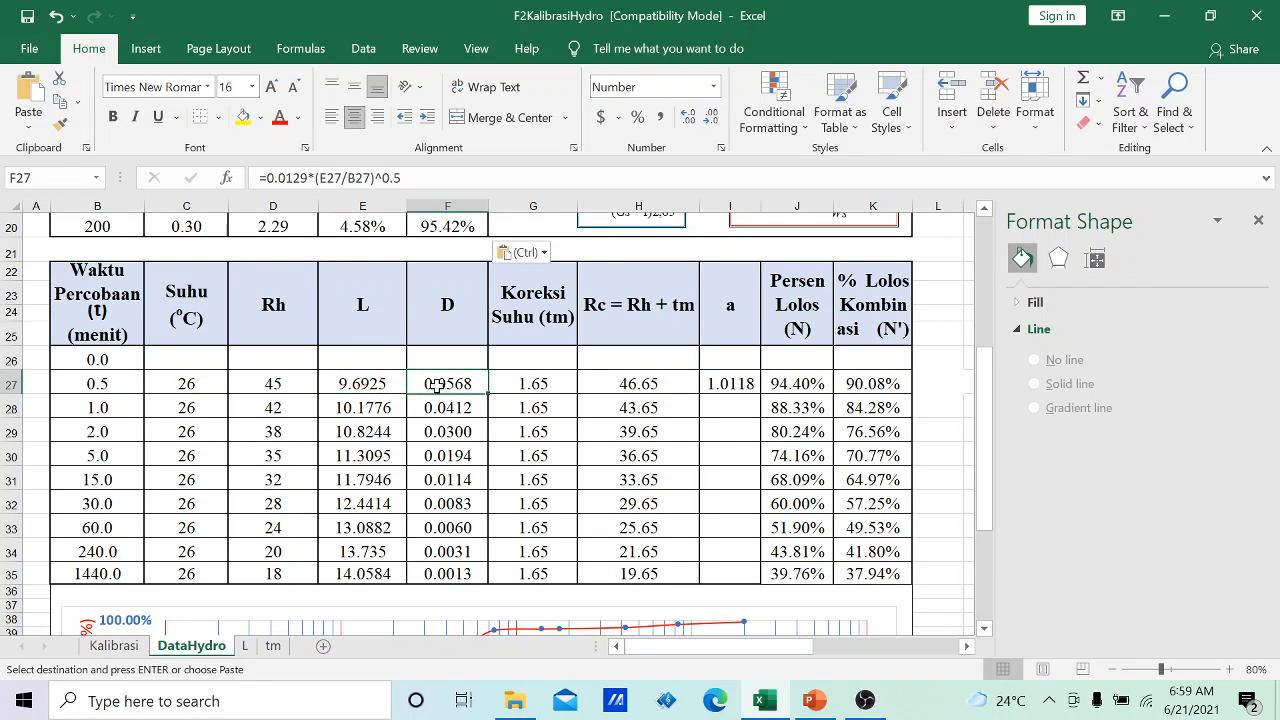
{"action": "scroll", "coordinate": [430, 400], "scroll_direction": "up", "scroll_amount": 2}
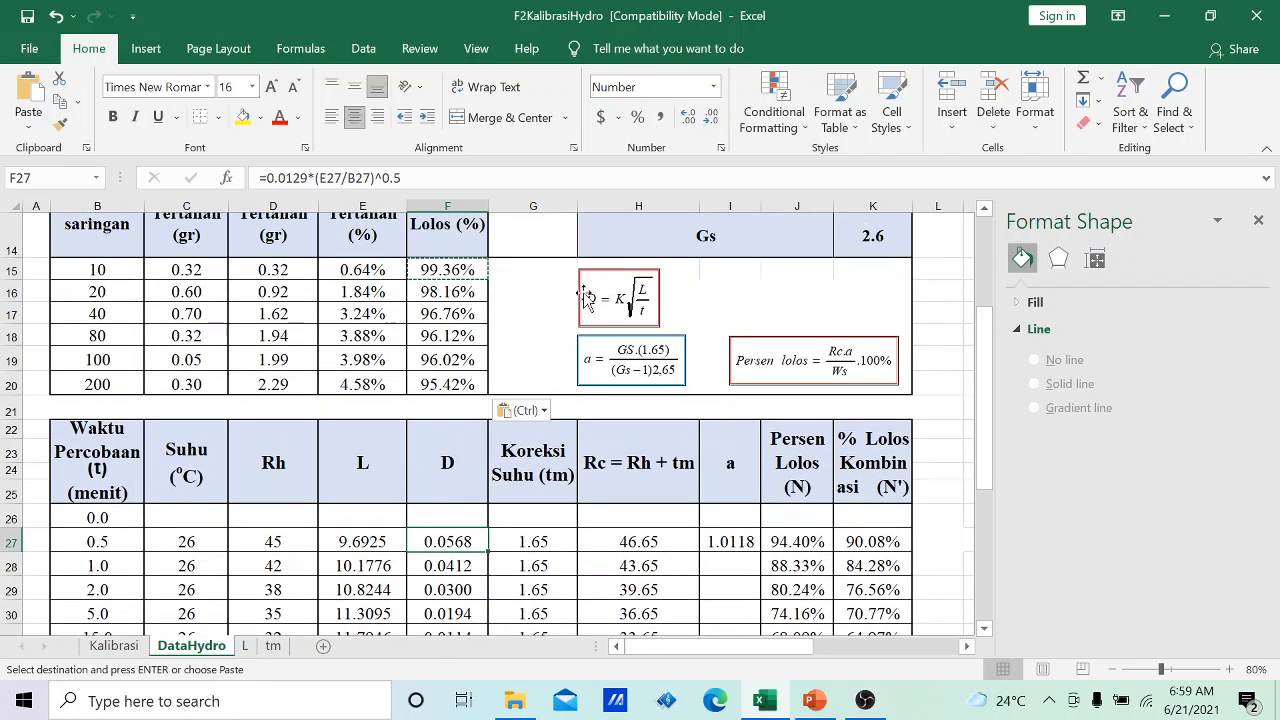
{"action": "scroll", "coordinate": [414, 536], "scroll_direction": "down", "scroll_amount": 1}
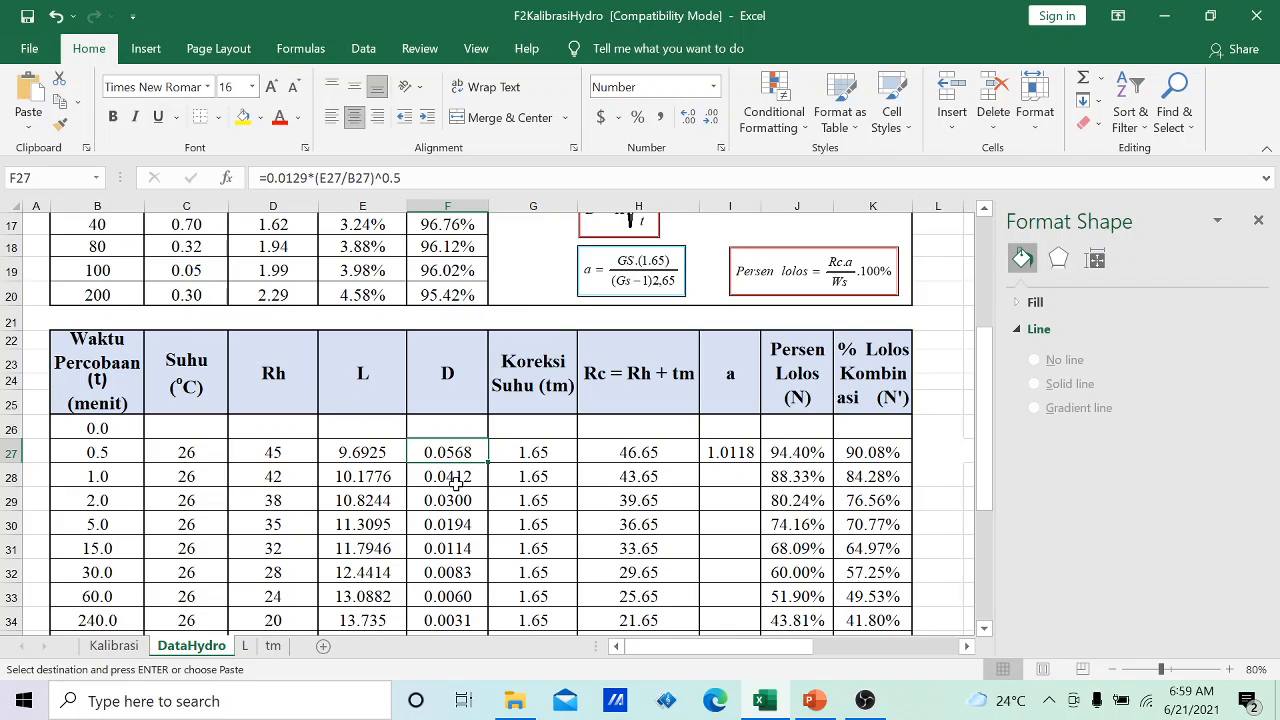
{"action": "scroll", "coordinate": [450, 478], "scroll_direction": "up", "scroll_amount": 1}
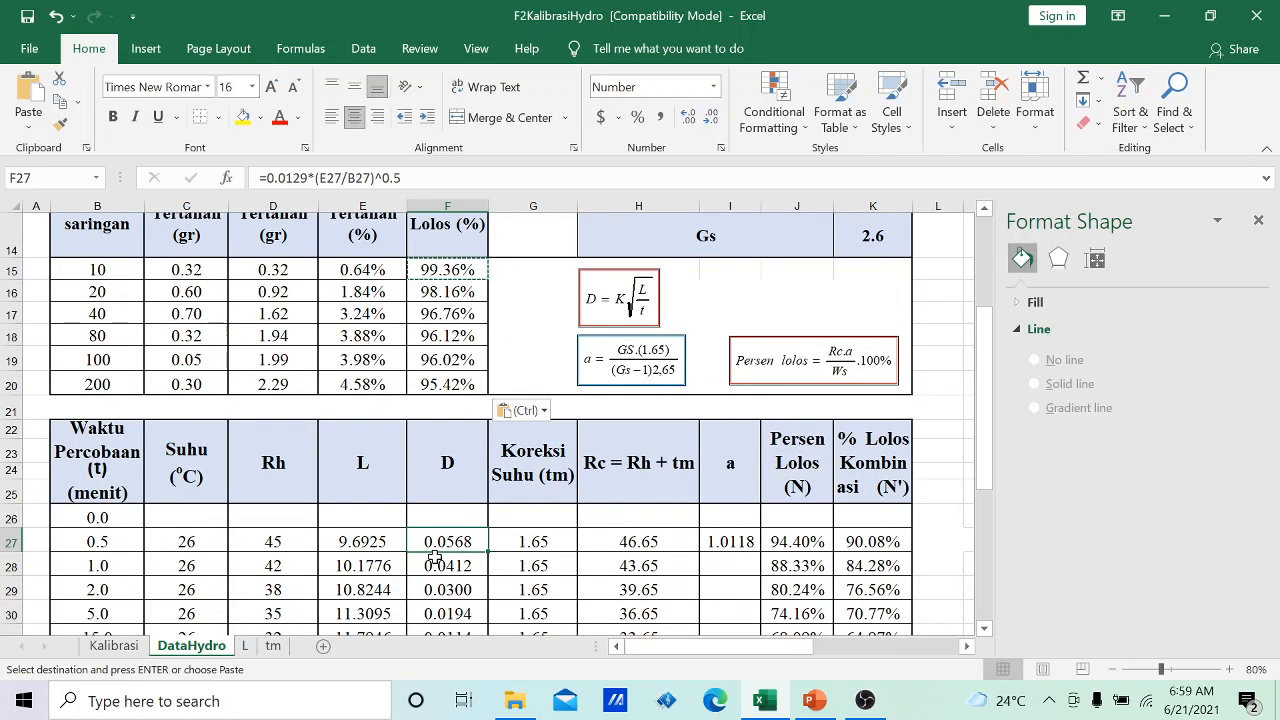
{"action": "scroll", "coordinate": [435, 558], "scroll_direction": "down", "scroll_amount": 1}
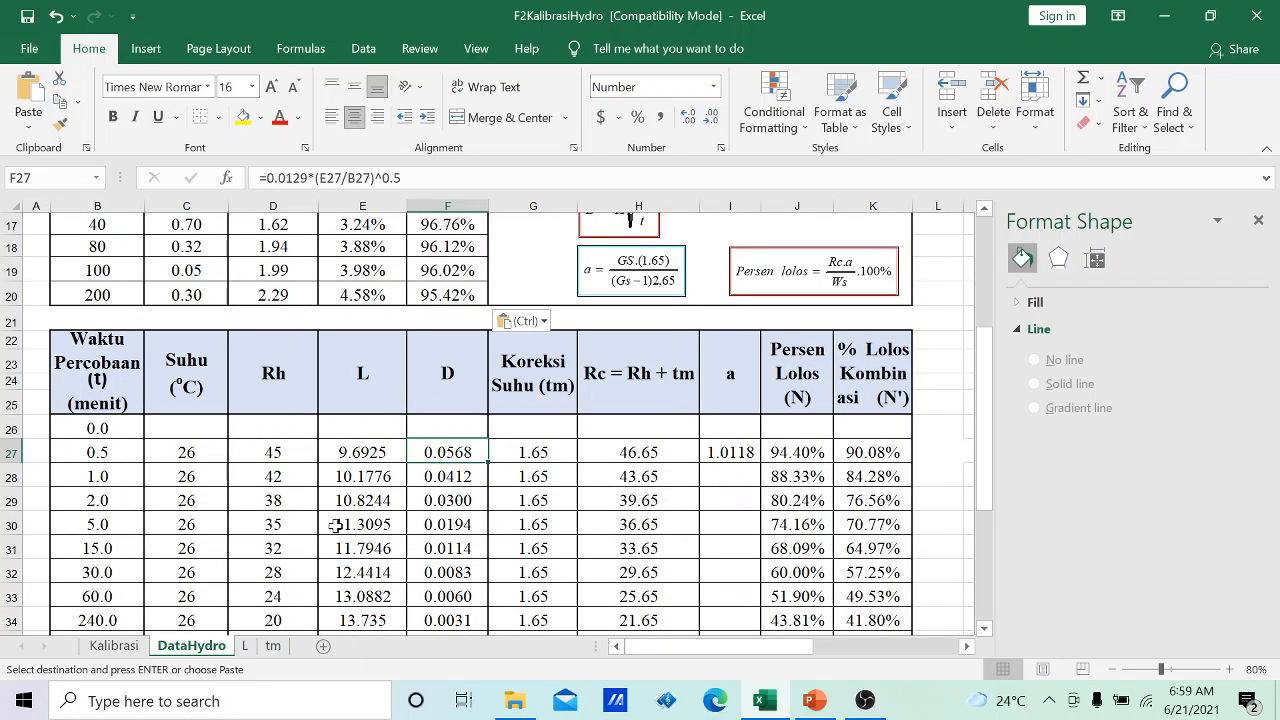
{"action": "scroll", "coordinate": [570, 490], "scroll_direction": "up", "scroll_amount": 1}
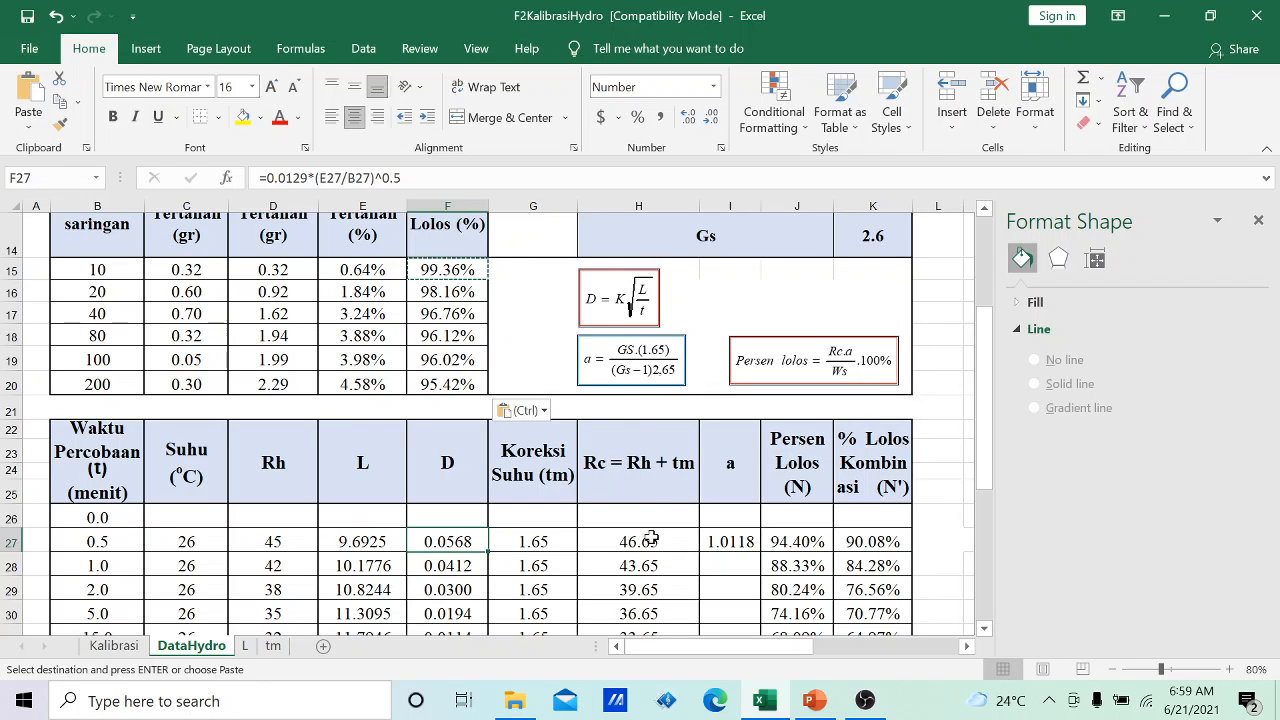
{"action": "double_click", "coordinate": [447, 541]}
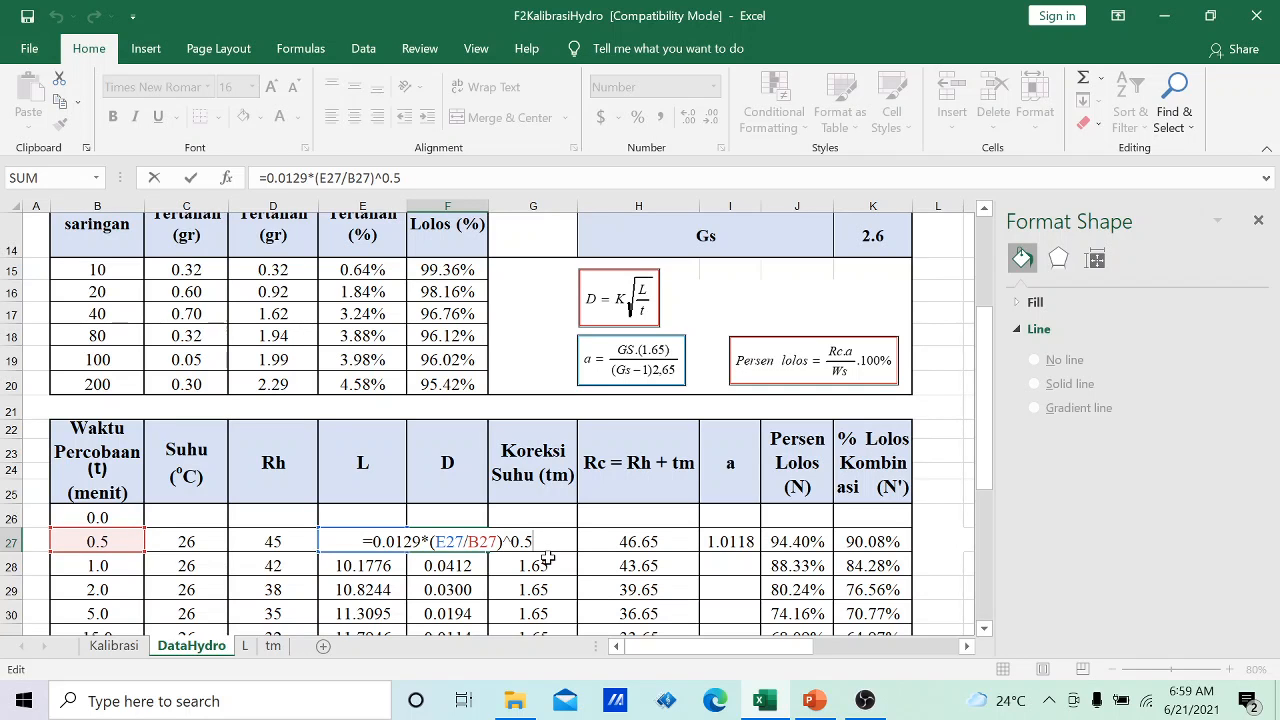
{"action": "key", "text": "ctrl+Return"}
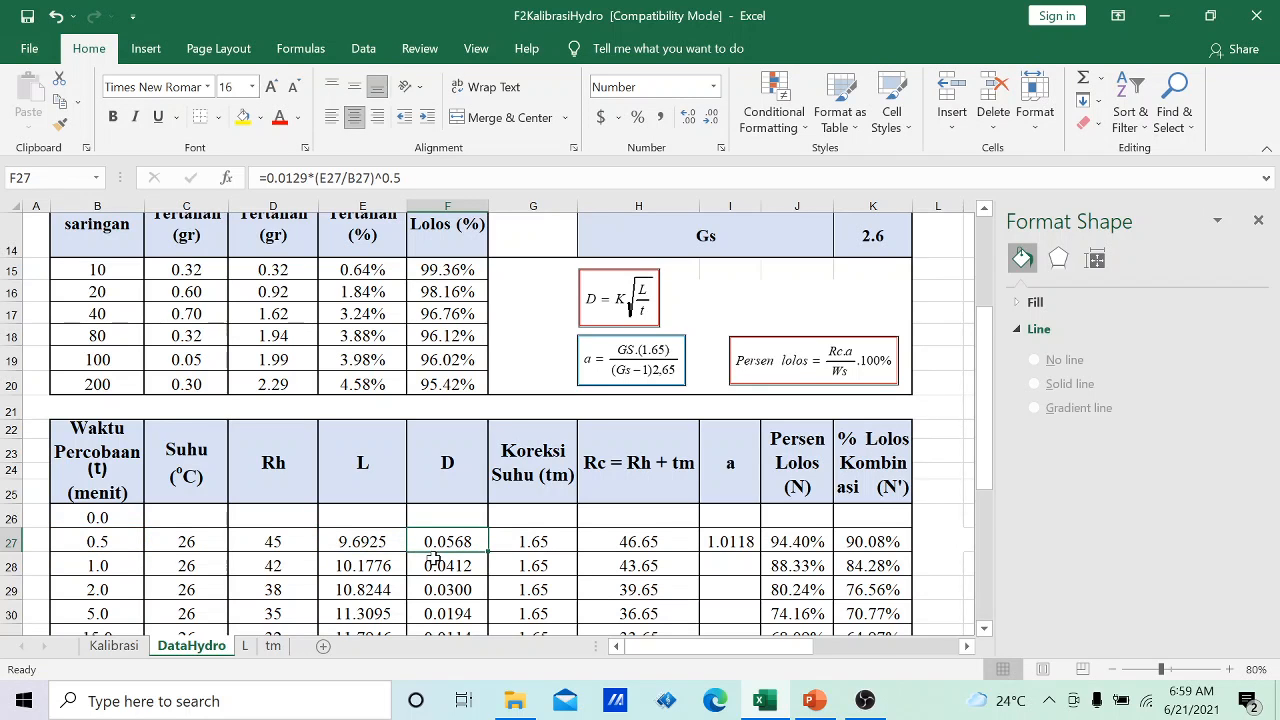
{"action": "scroll", "coordinate": [433, 560], "scroll_direction": "down", "scroll_amount": 1}
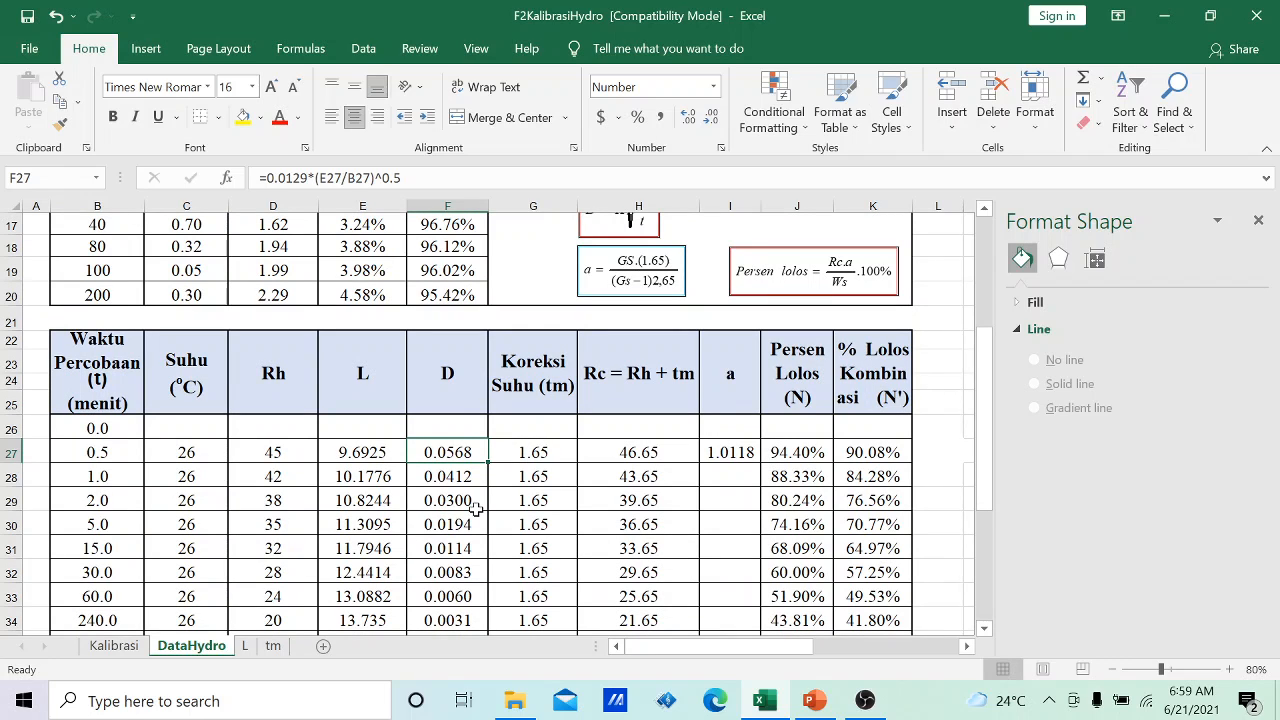
- Check the Koreksi Suhu (tm) values against the temperature correction table on the tm sheet, and inspect the Rc formula in H27
{"action": "left_click", "coordinate": [273, 646]}
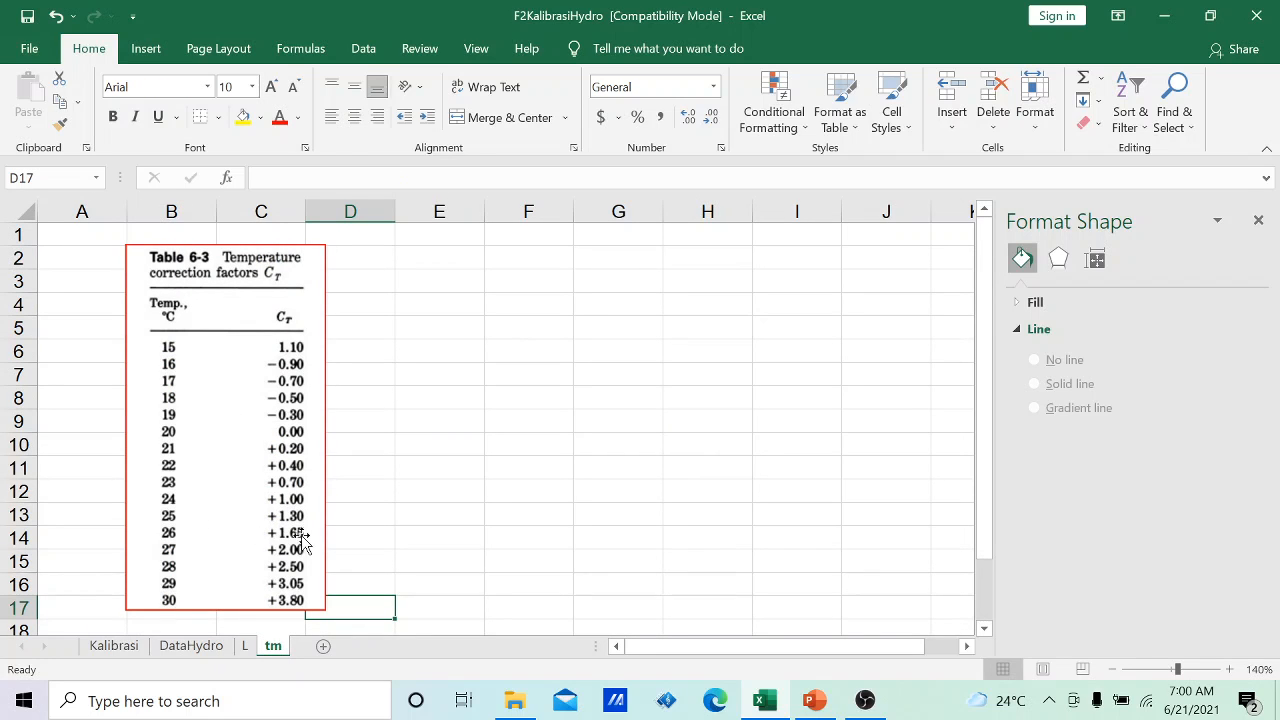
{"action": "left_click", "coordinate": [192, 646]}
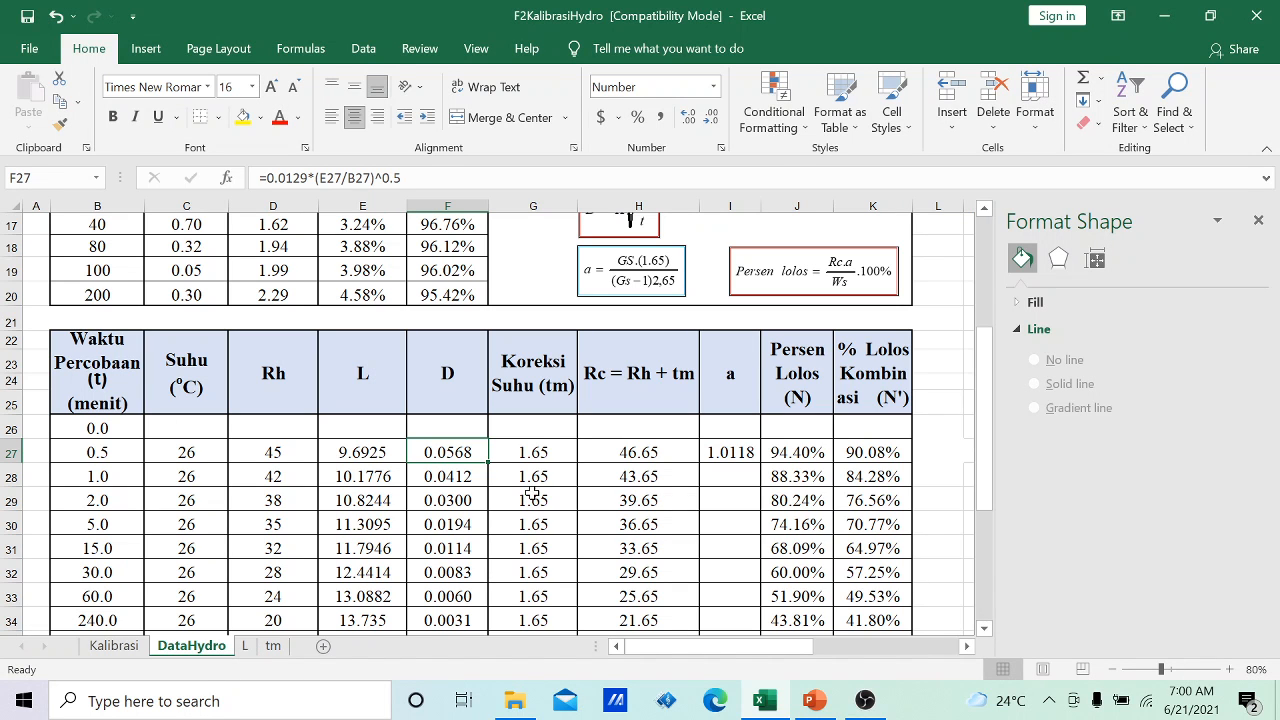
{"action": "left_click", "coordinate": [533, 495]}
{"action": "left_click", "coordinate": [208, 468]}
{"action": "left_click", "coordinate": [537, 452]}
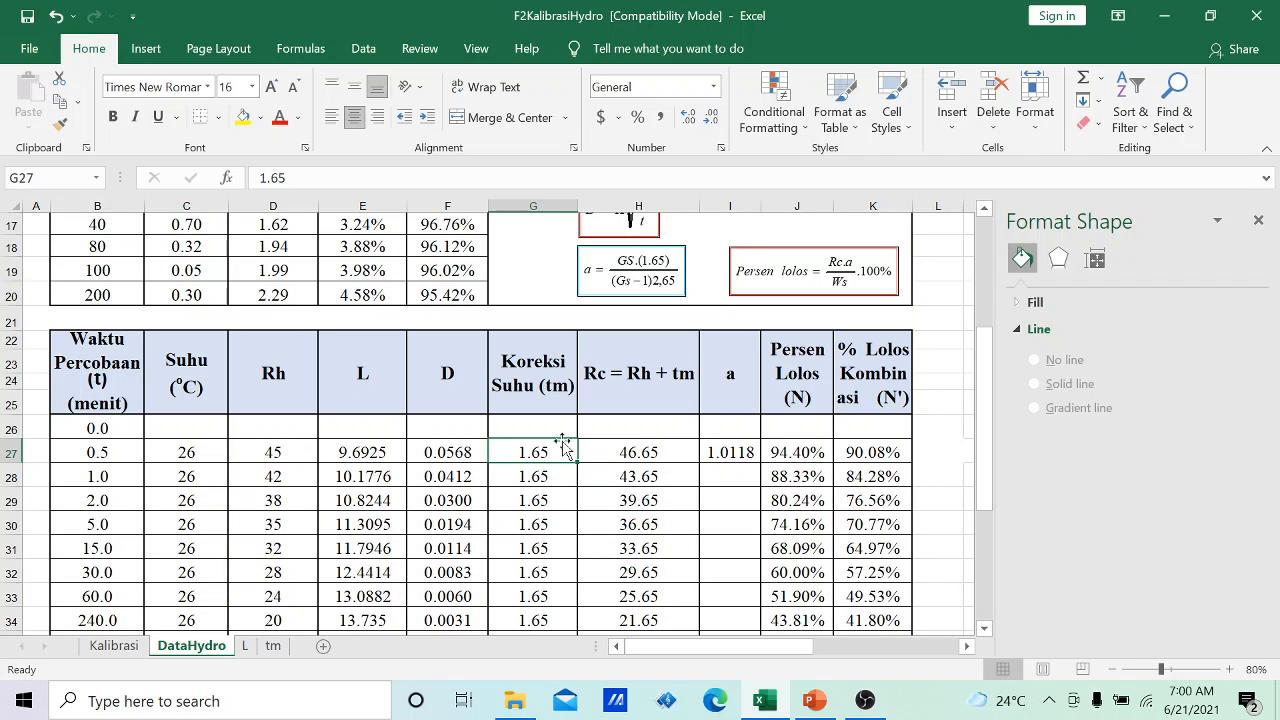
{"action": "left_click", "coordinate": [637, 454]}
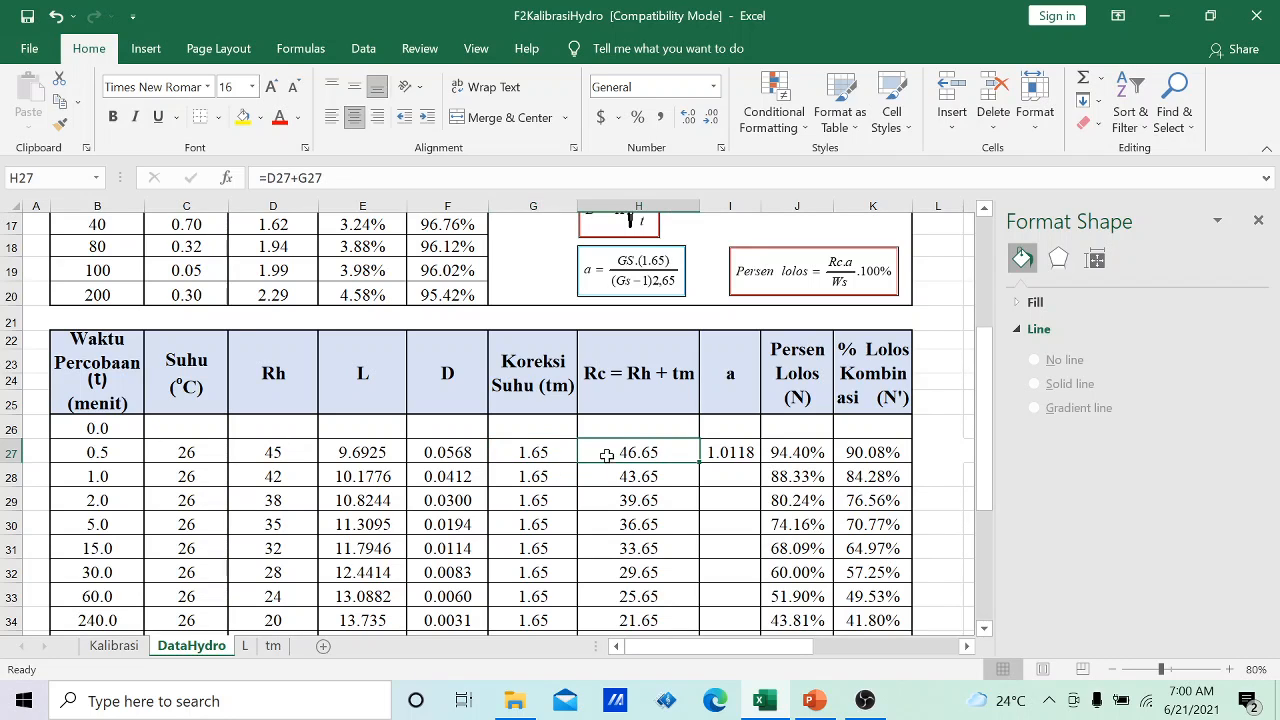
- Trace the Rc formula in H27 back to its Rh value in D27 and temperature correction in G27
{"action": "left_click", "coordinate": [272, 454]}
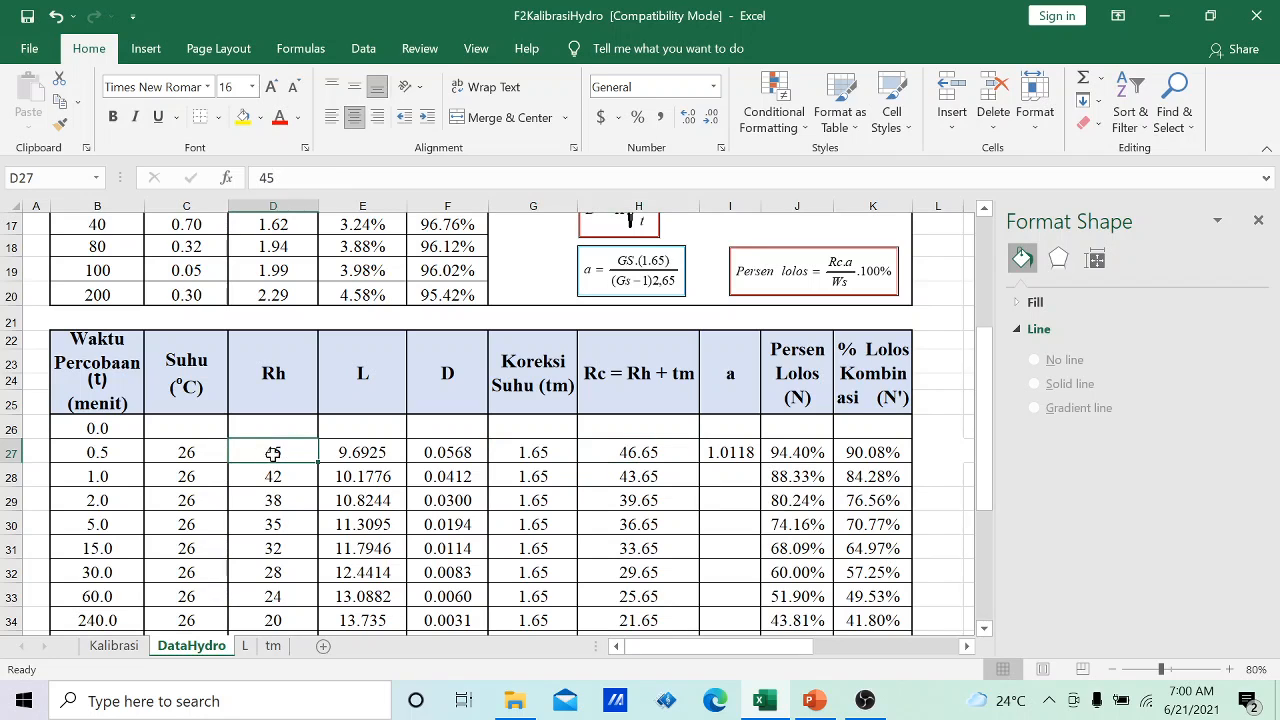
{"action": "left_click", "coordinate": [533, 455]}
{"action": "left_click", "coordinate": [632, 452]}
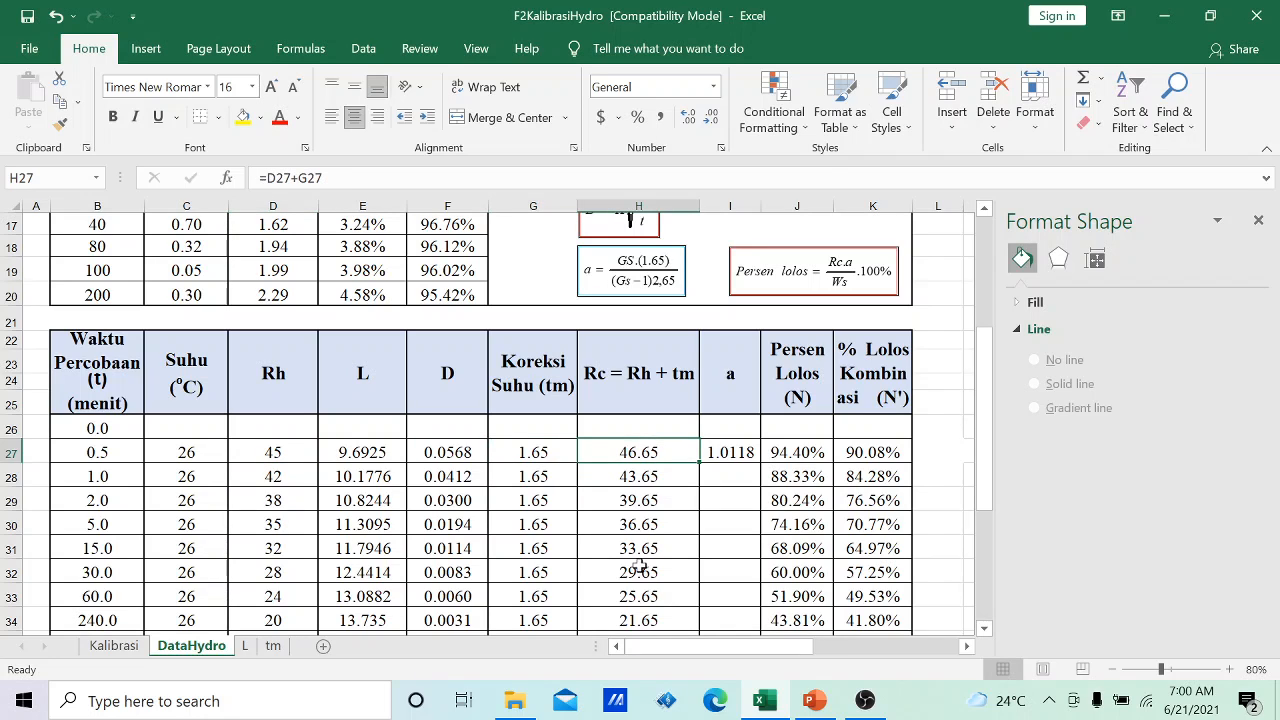
- Compare the formula for a in I27 with the equation above the hydrometer table and the Gs value in K14
{"action": "scroll", "coordinate": [660, 615], "scroll_direction": "up", "scroll_amount": 1}
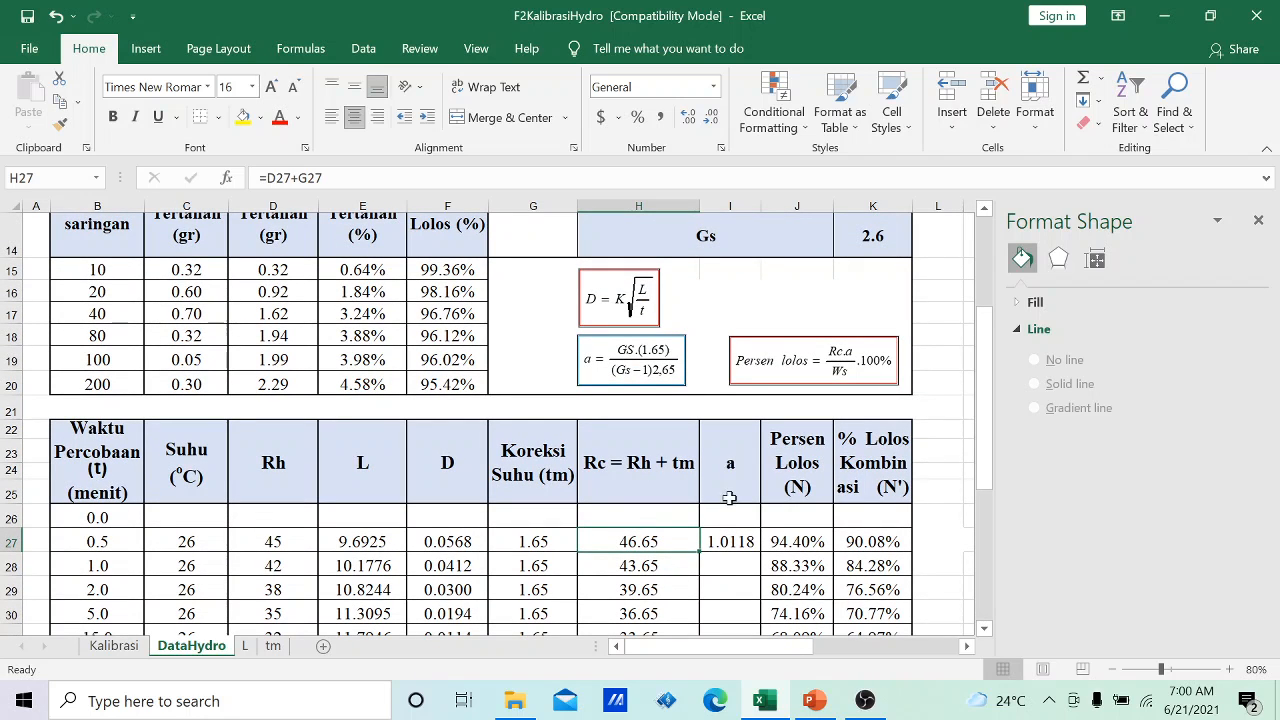
{"action": "left_click", "coordinate": [730, 537]}
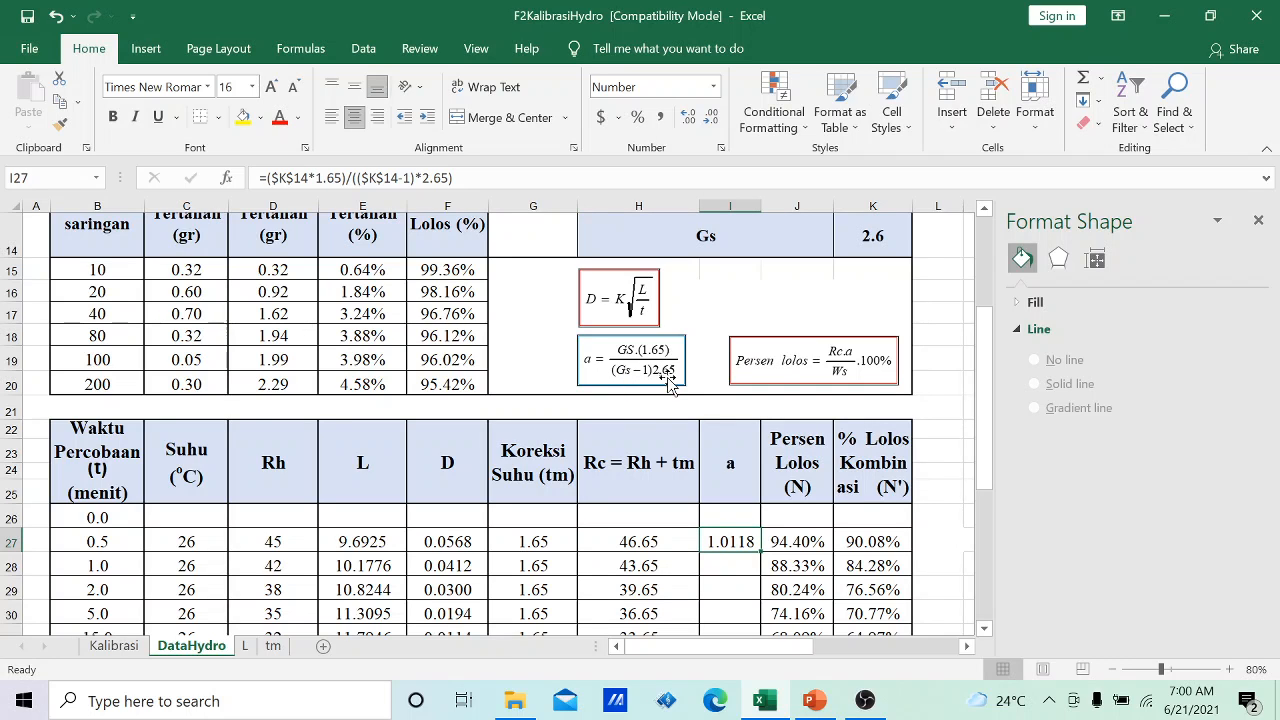
{"action": "scroll", "coordinate": [716, 405], "scroll_direction": "up", "scroll_amount": 1}
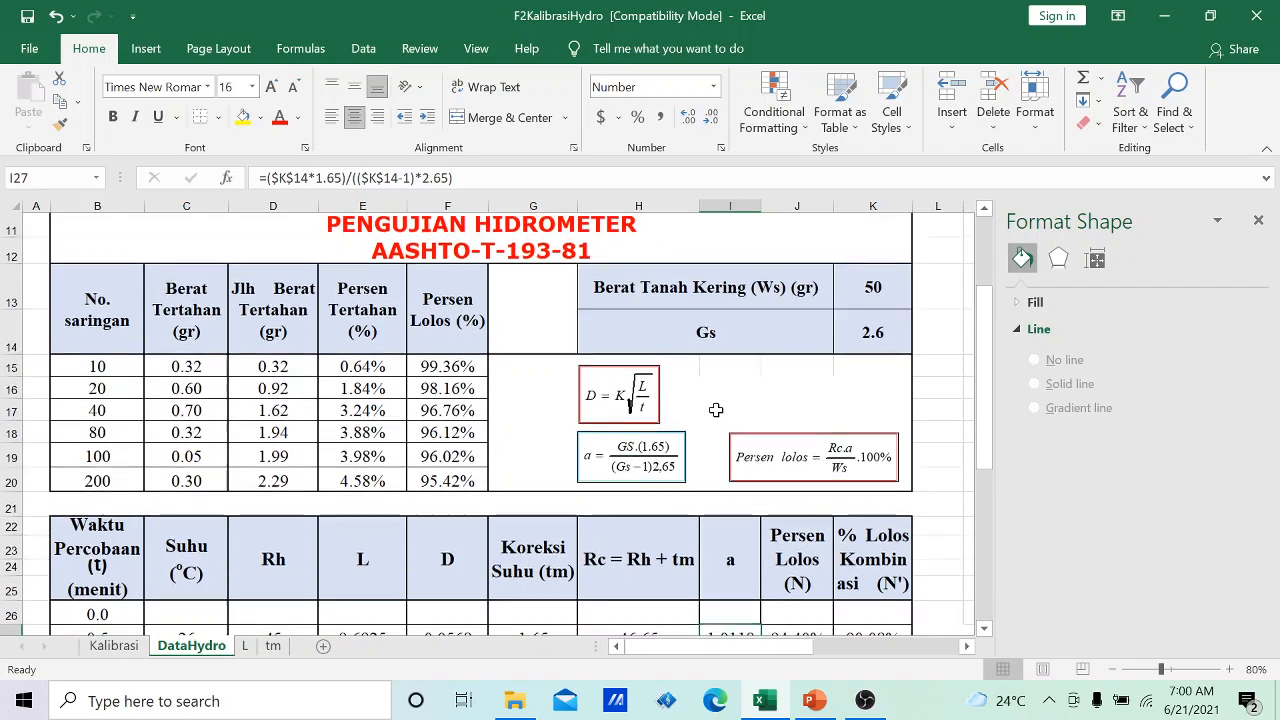
{"action": "left_click", "coordinate": [872, 337]}
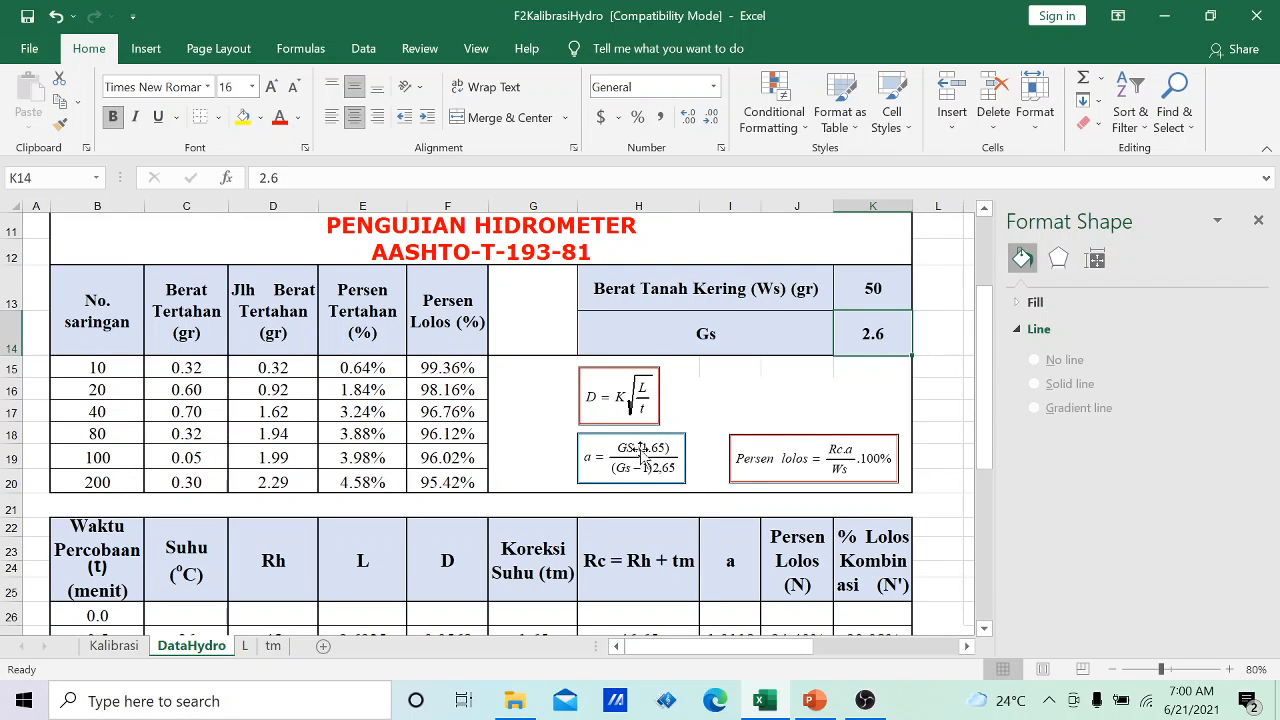
{"action": "scroll", "coordinate": [678, 478], "scroll_direction": "down", "scroll_amount": 1}
{"action": "left_click", "coordinate": [735, 541]}
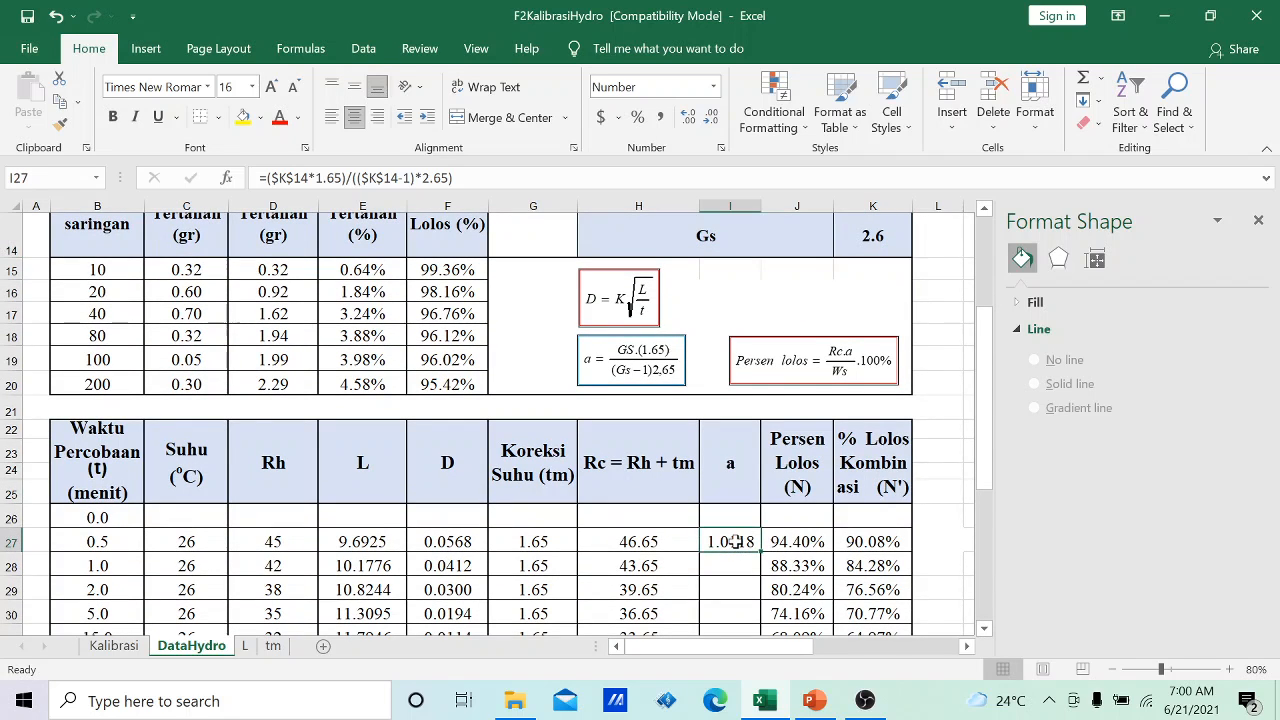
- Check the Persen Lolos (N) formula in J27 against its equation and clear J27:J35
{"action": "left_click", "coordinate": [800, 541]}
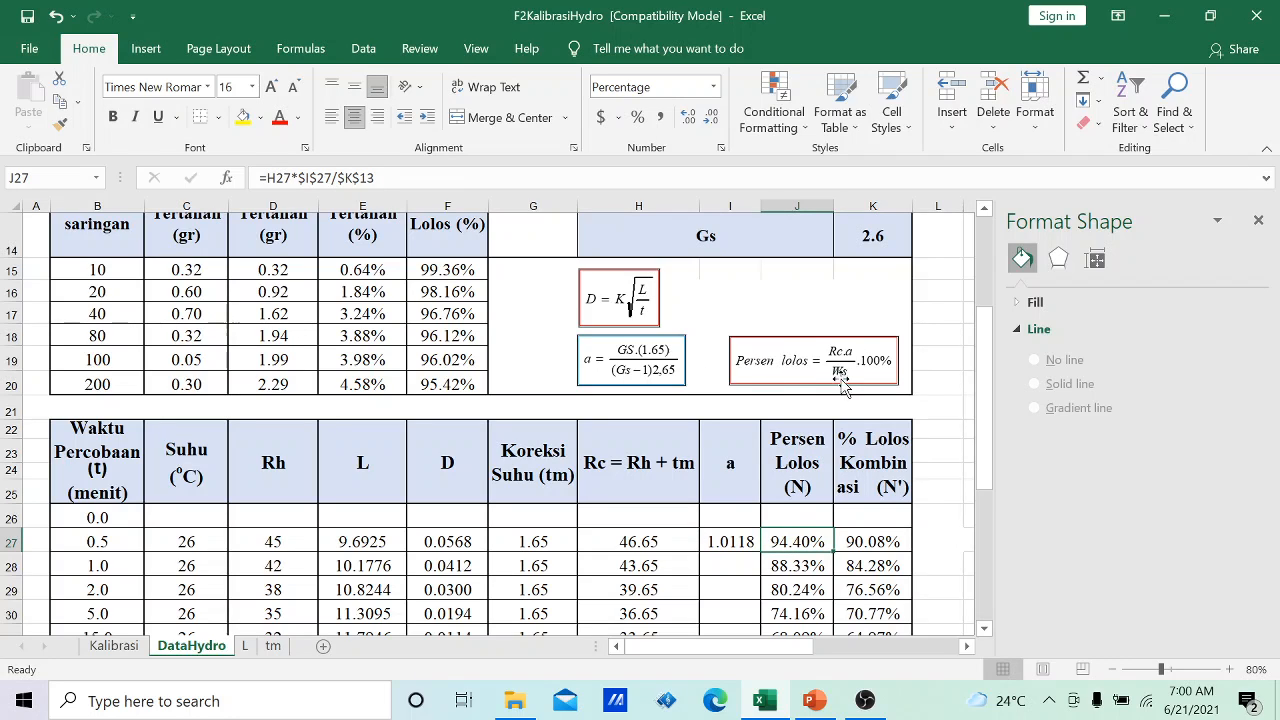
{"action": "left_click", "coordinate": [649, 539]}
{"action": "left_click_drag", "start_coordinate": [797, 541], "coordinate": [808, 592]}
{"action": "key", "text": "Delete"}
{"action": "scroll", "coordinate": [808, 592], "scroll_direction": "up", "scroll_amount": 2}
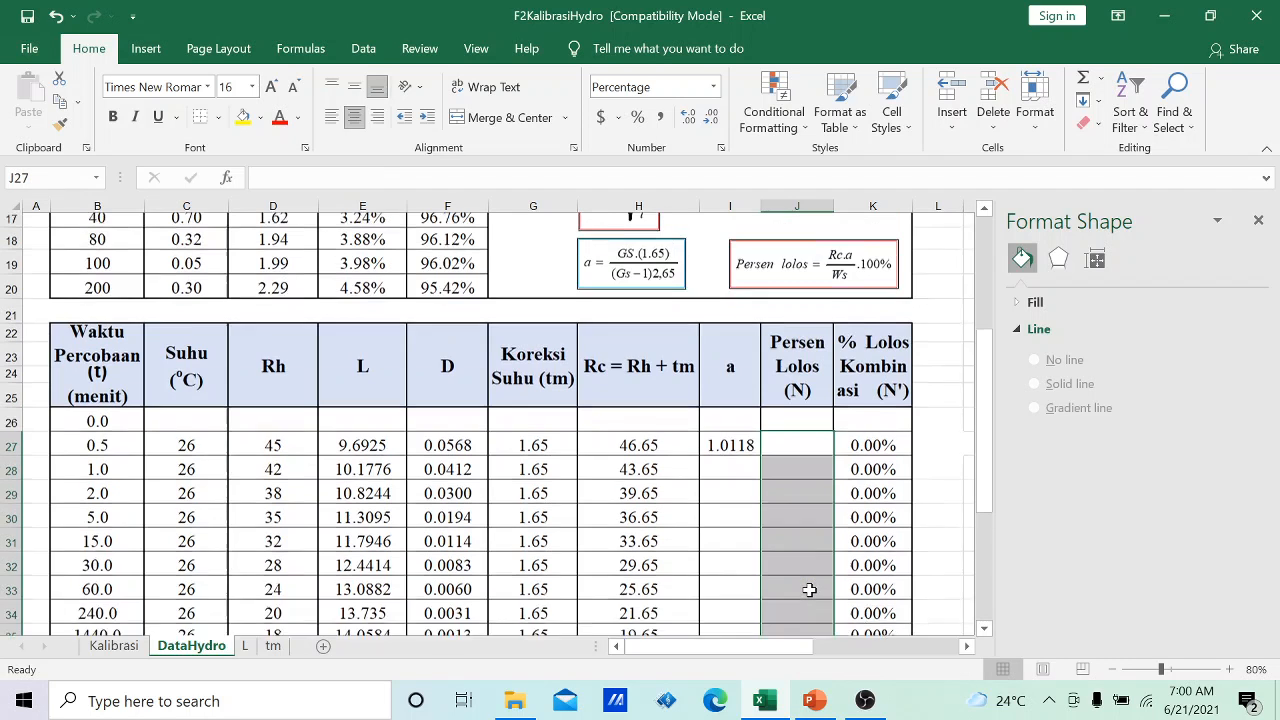
{"action": "scroll", "coordinate": [809, 590], "scroll_direction": "up", "scroll_amount": 1}
{"action": "scroll", "coordinate": [811, 591], "scroll_direction": "down", "scroll_amount": 2}
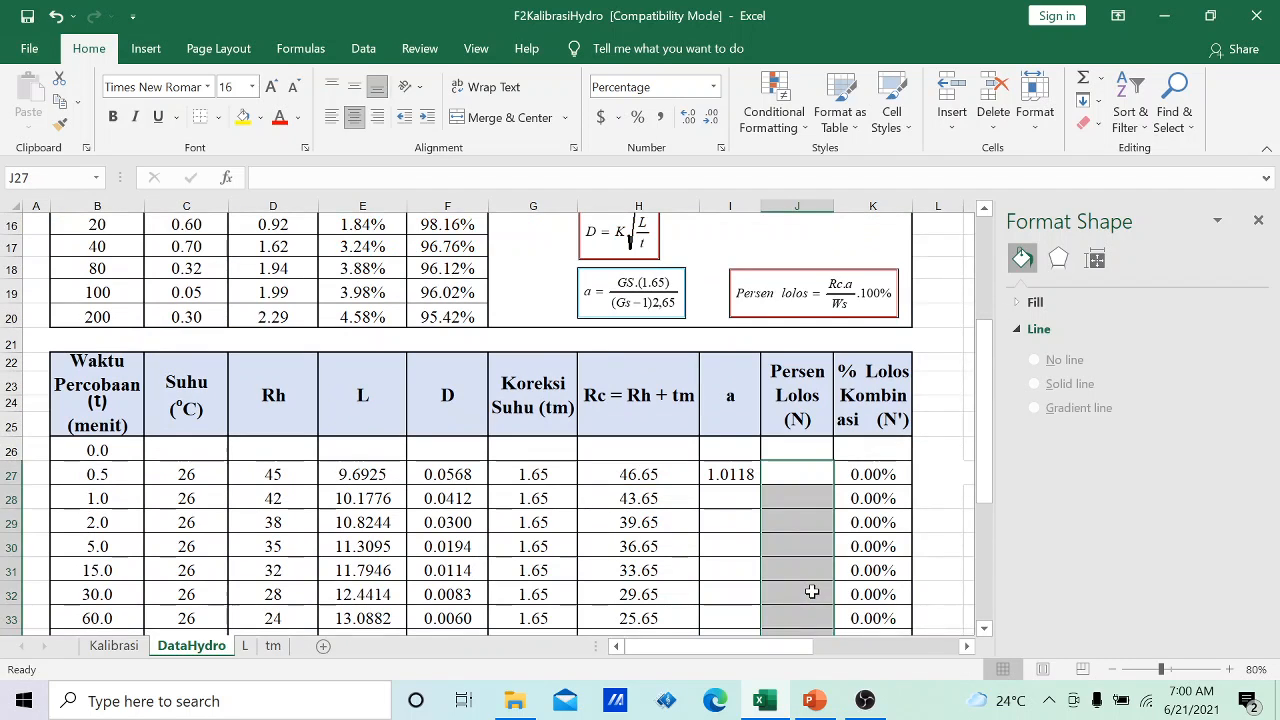
- Enter the formula =H27*$I$27/K13 in J27 to calculate Persen Lolos (N) for the 0.5-minute reading
{"action": "left_click", "coordinate": [811, 591]}
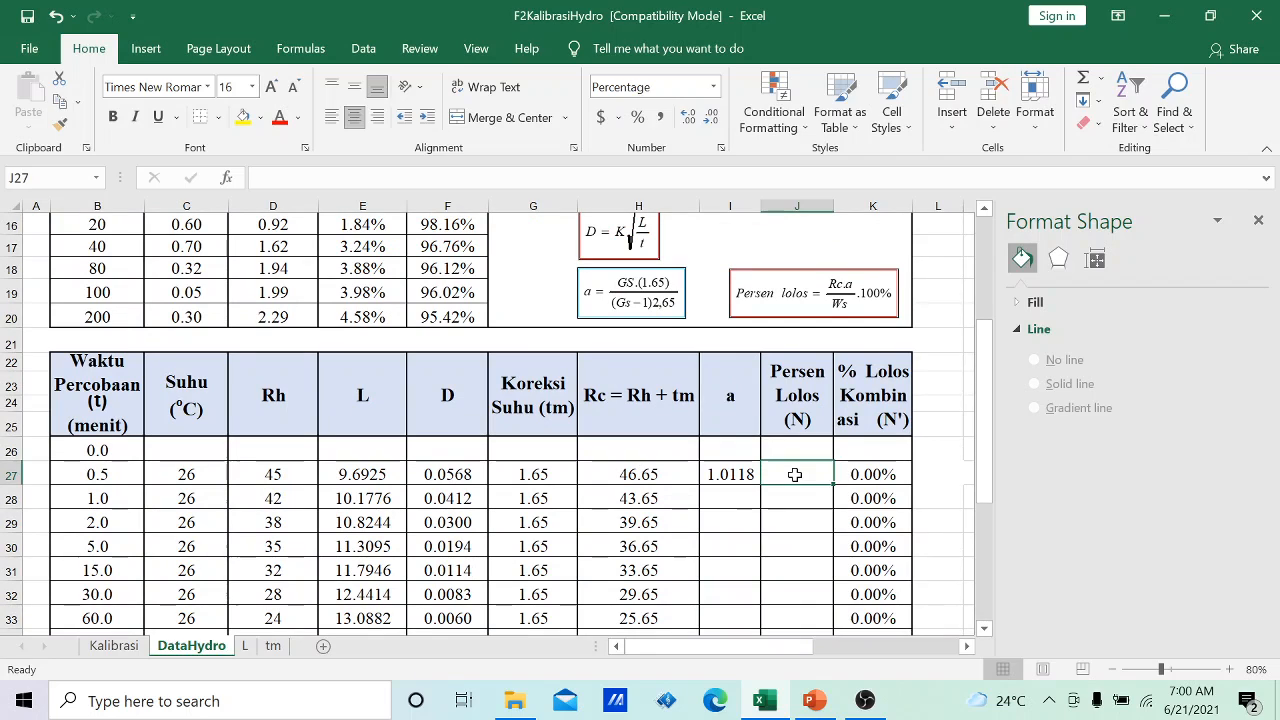
{"action": "type", "text": "="}
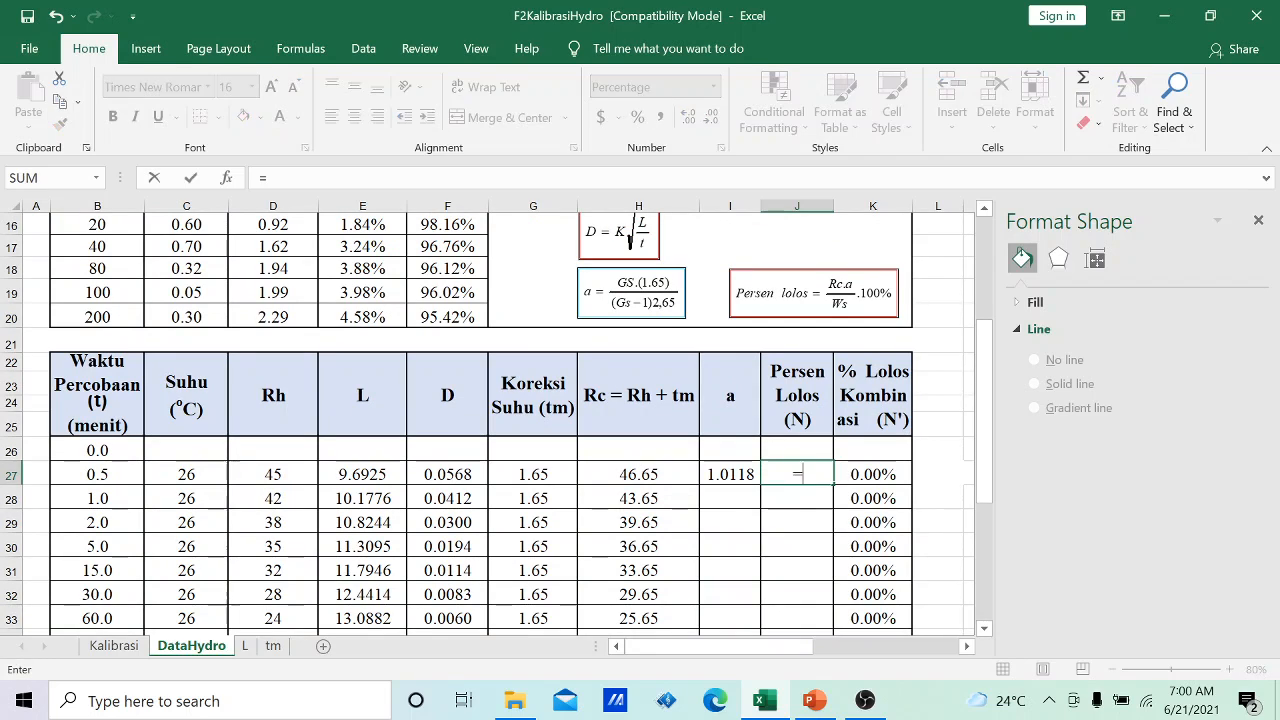
{"action": "left_click", "coordinate": [640, 473]}
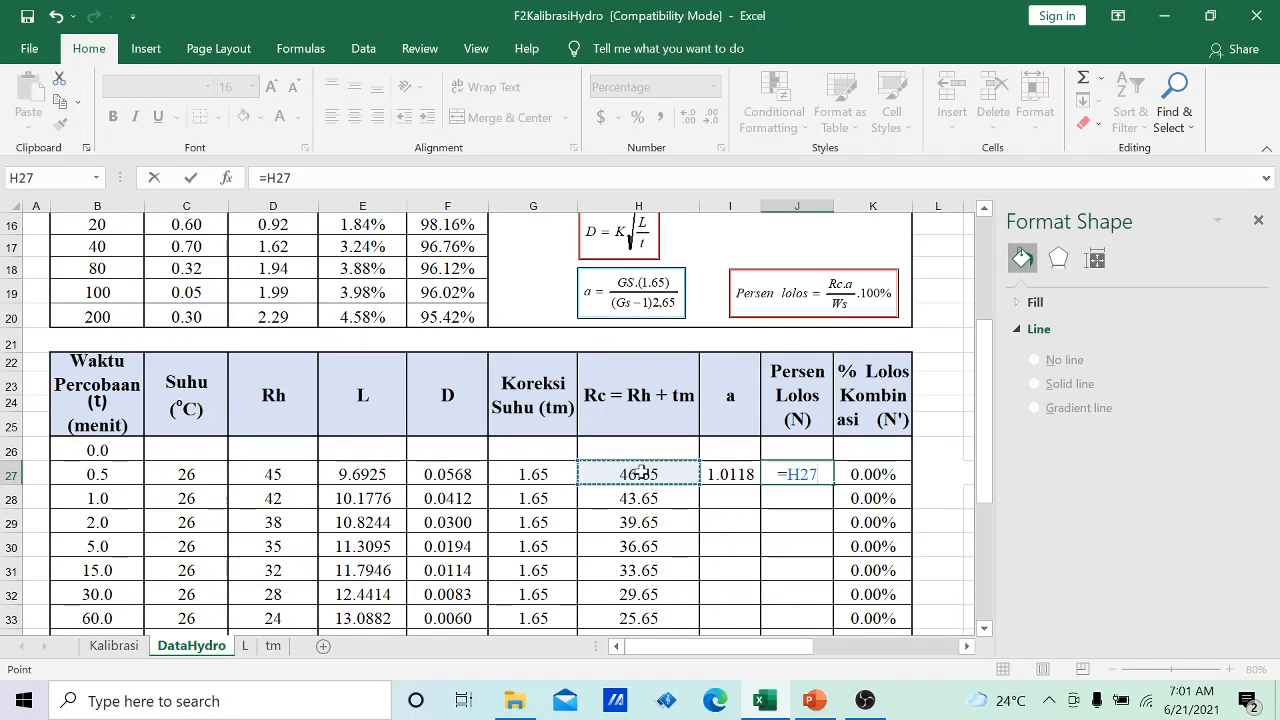
{"action": "type", "text": "*"}
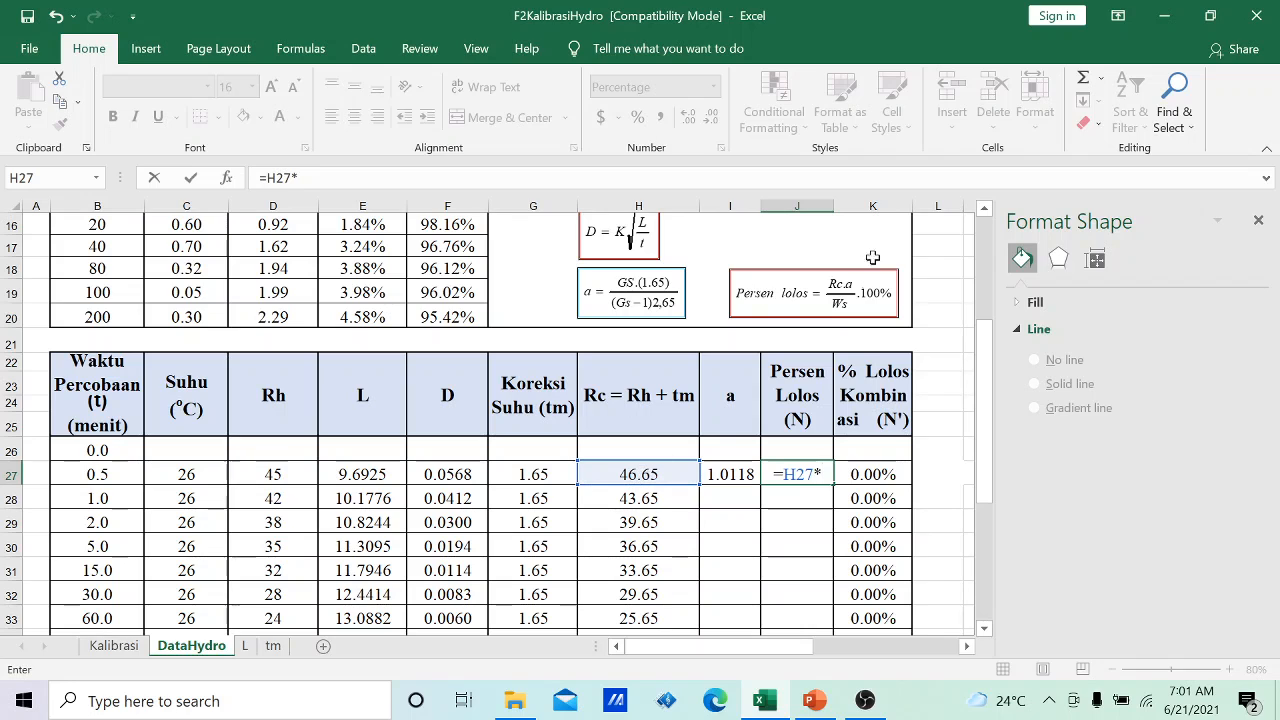
{"action": "left_click", "coordinate": [737, 474]}
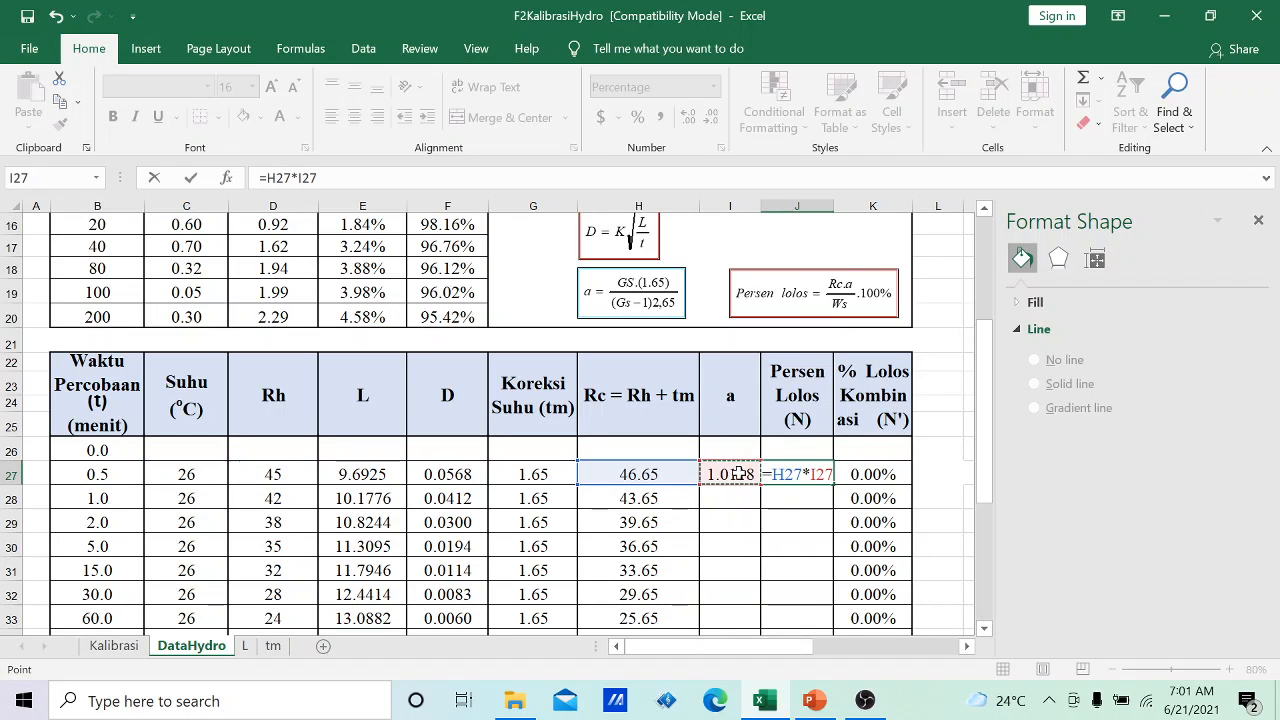
{"action": "left_click", "coordinate": [826, 475]}
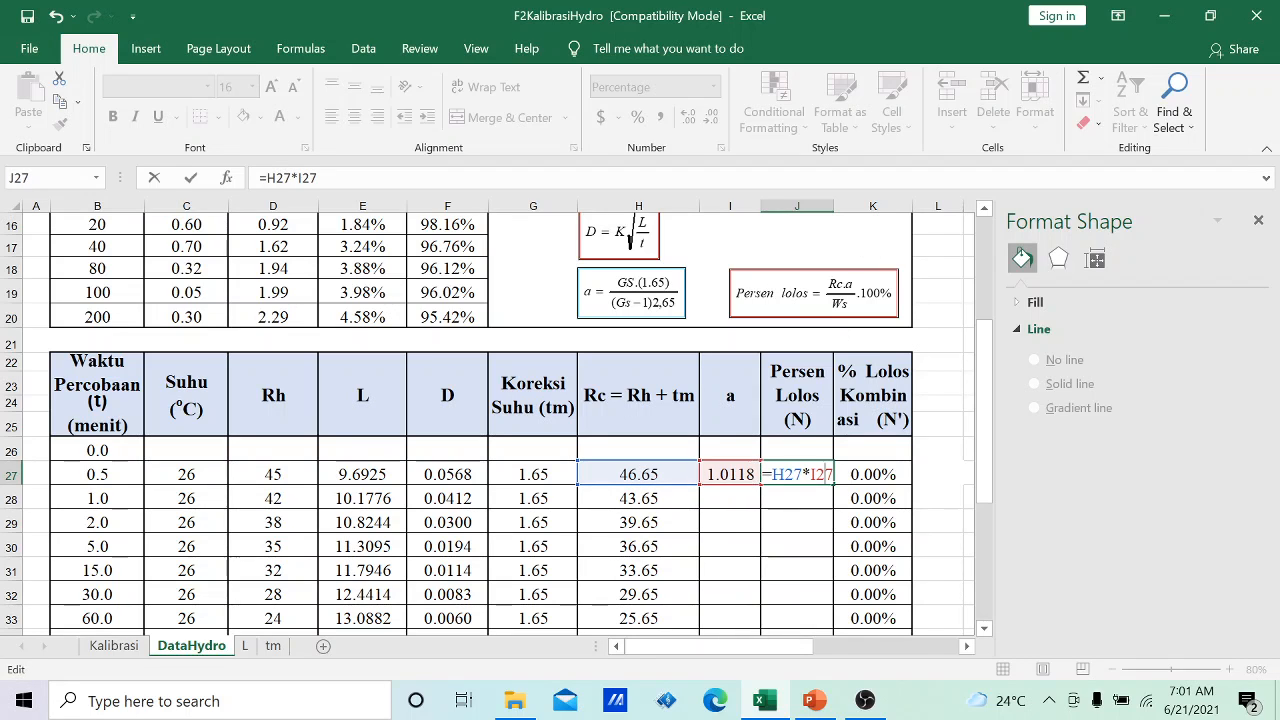
{"action": "key", "text": "F4"}
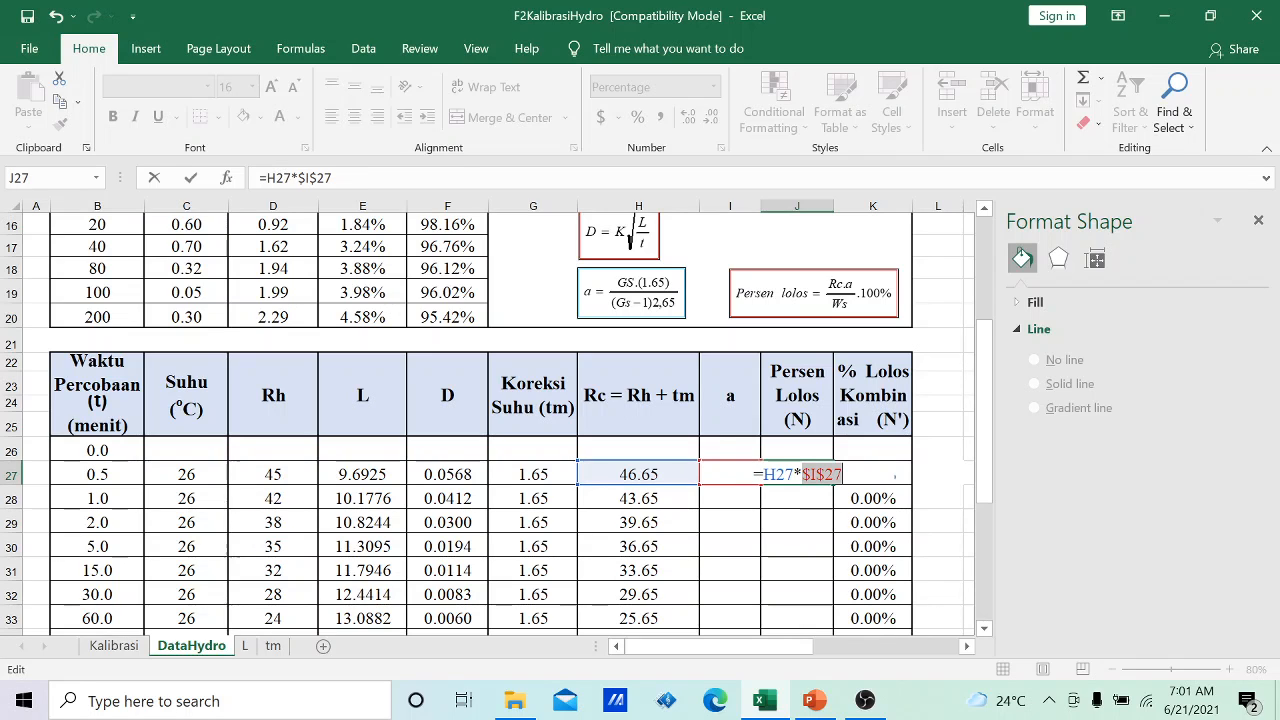
{"action": "left_click", "coordinate": [335, 178]}
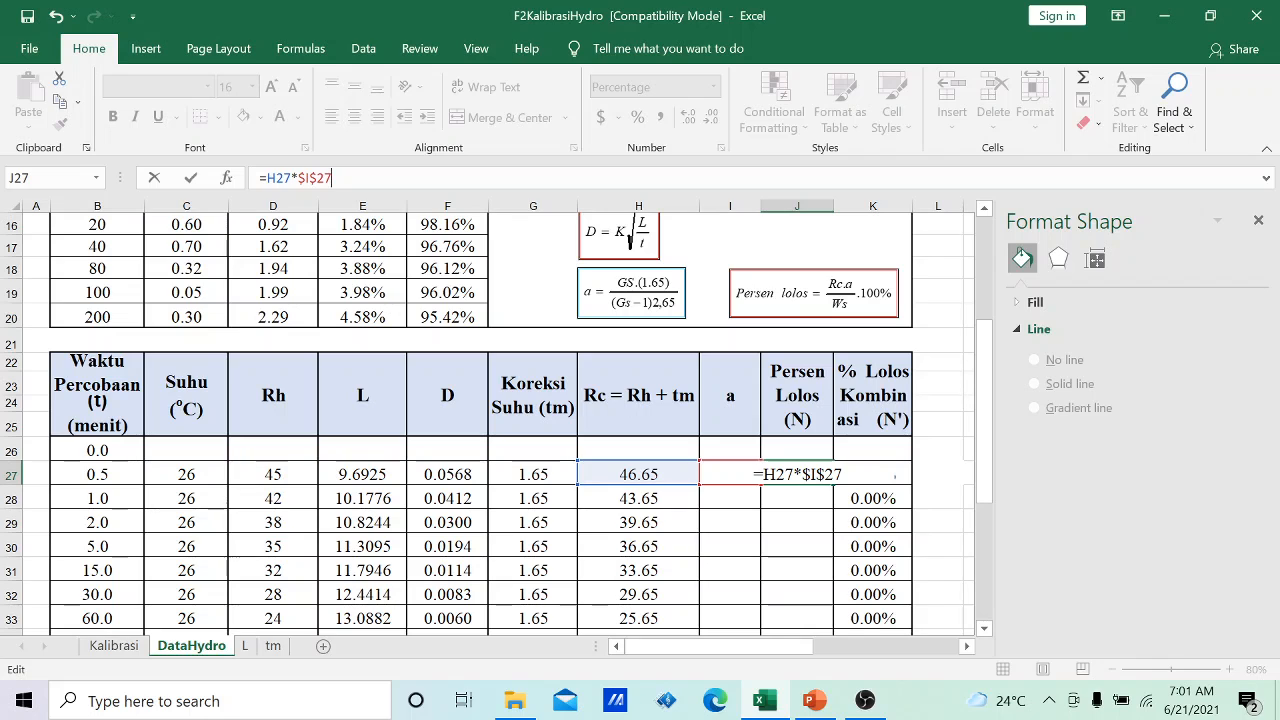
{"action": "type", "text": "/"}
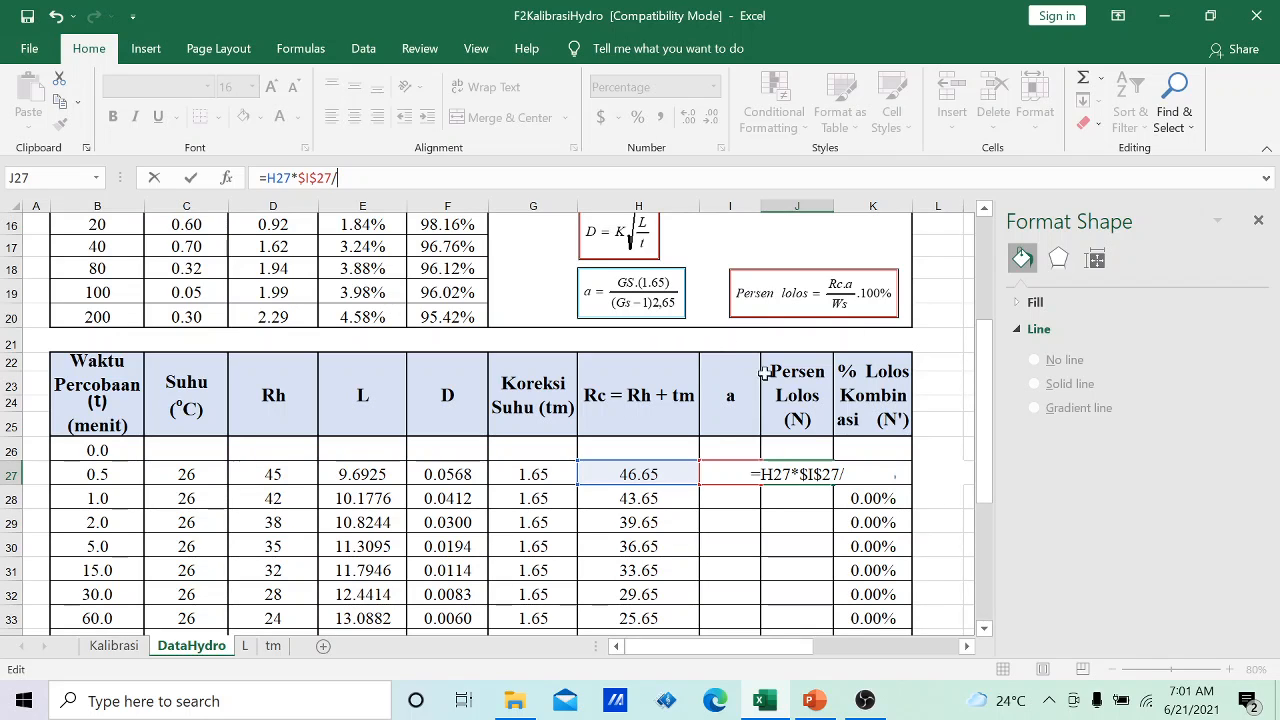
{"action": "scroll", "coordinate": [840, 336], "scroll_direction": "up", "scroll_amount": 2}
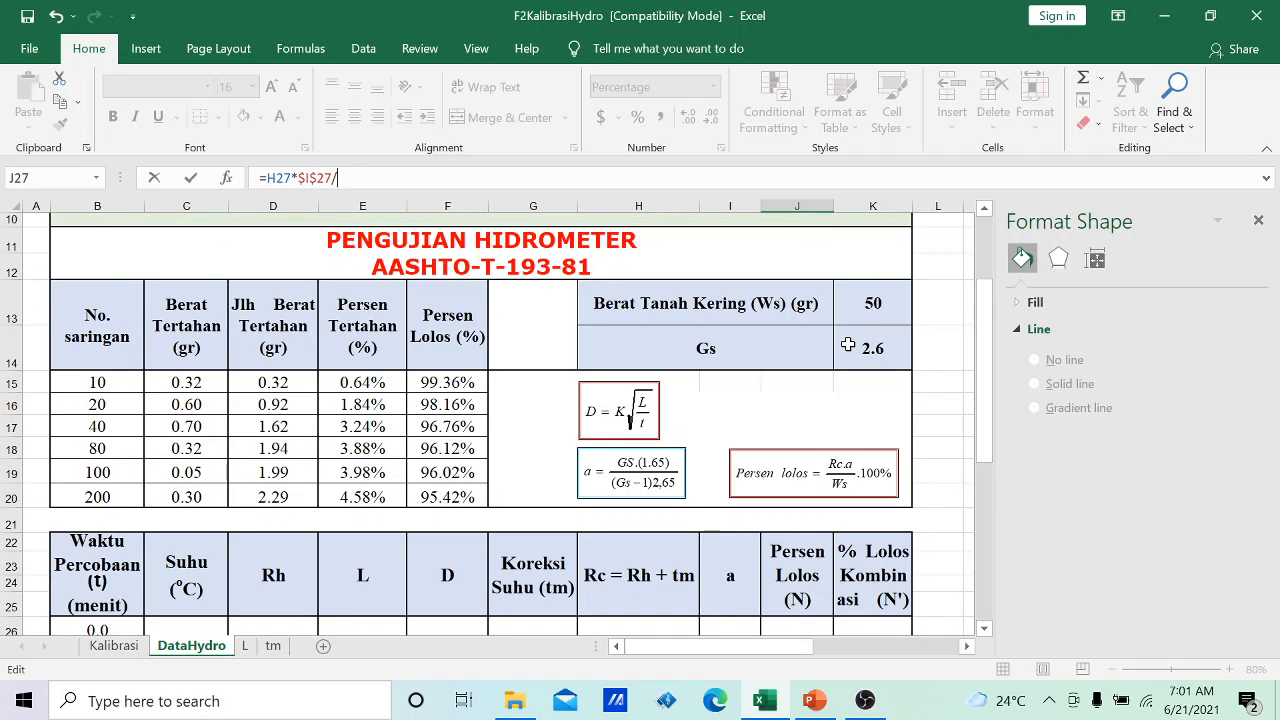
{"action": "left_click", "coordinate": [872, 310]}
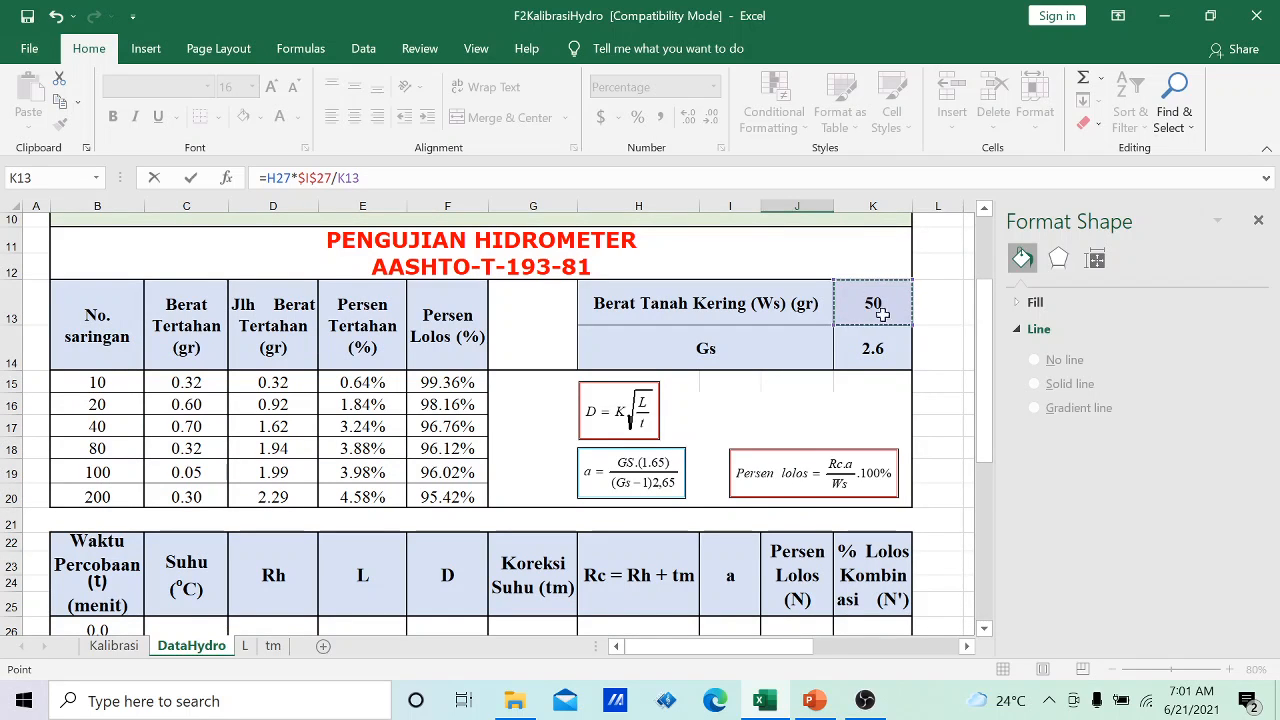
{"action": "key", "text": "Return"}
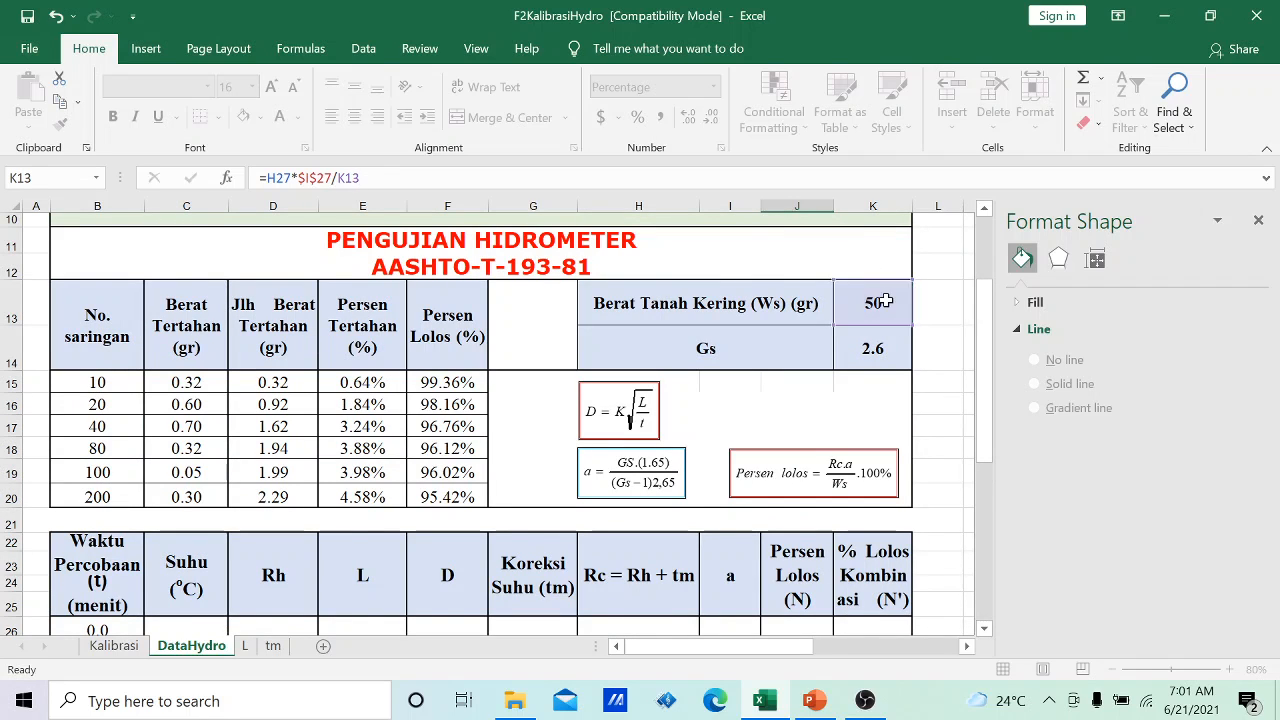
- Try to copy the J27 formula with its relative K13 reference to J28:J35, and remove the pasted results
{"action": "scroll", "coordinate": [855, 615], "scroll_direction": "down", "scroll_amount": 2}
{"action": "left_click", "coordinate": [804, 407]}
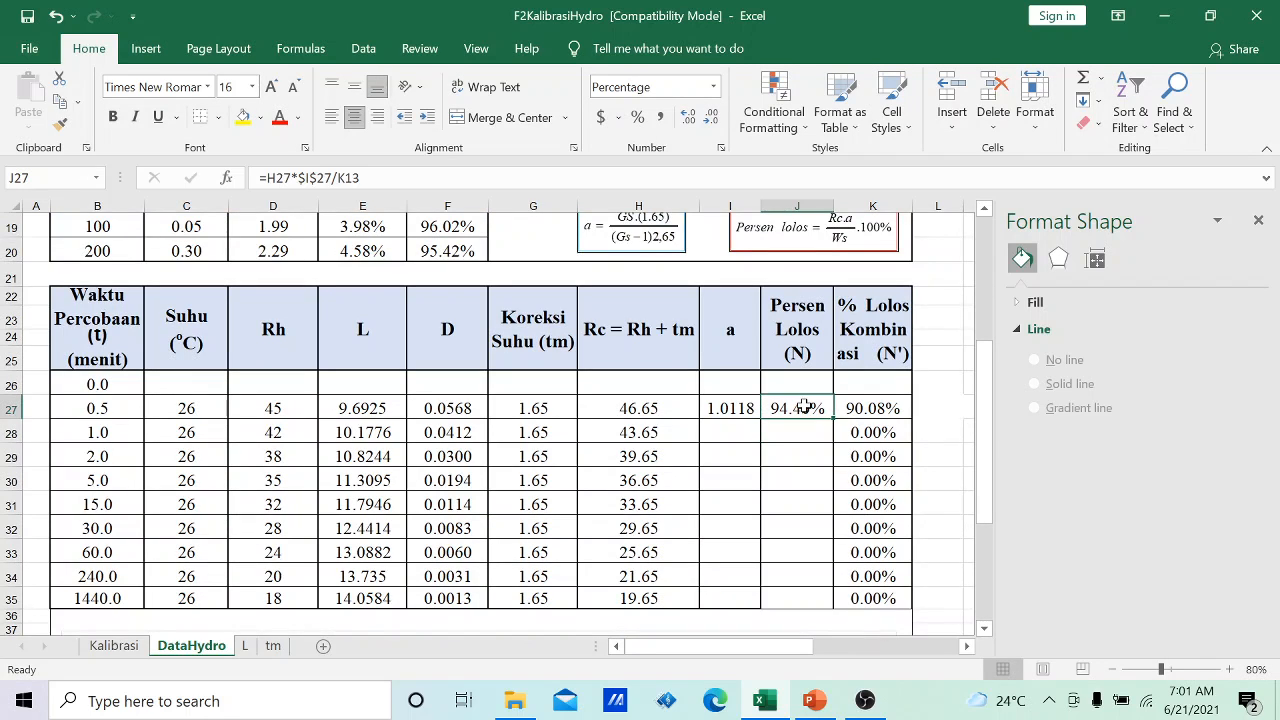
{"action": "key", "text": "ctrl+c"}
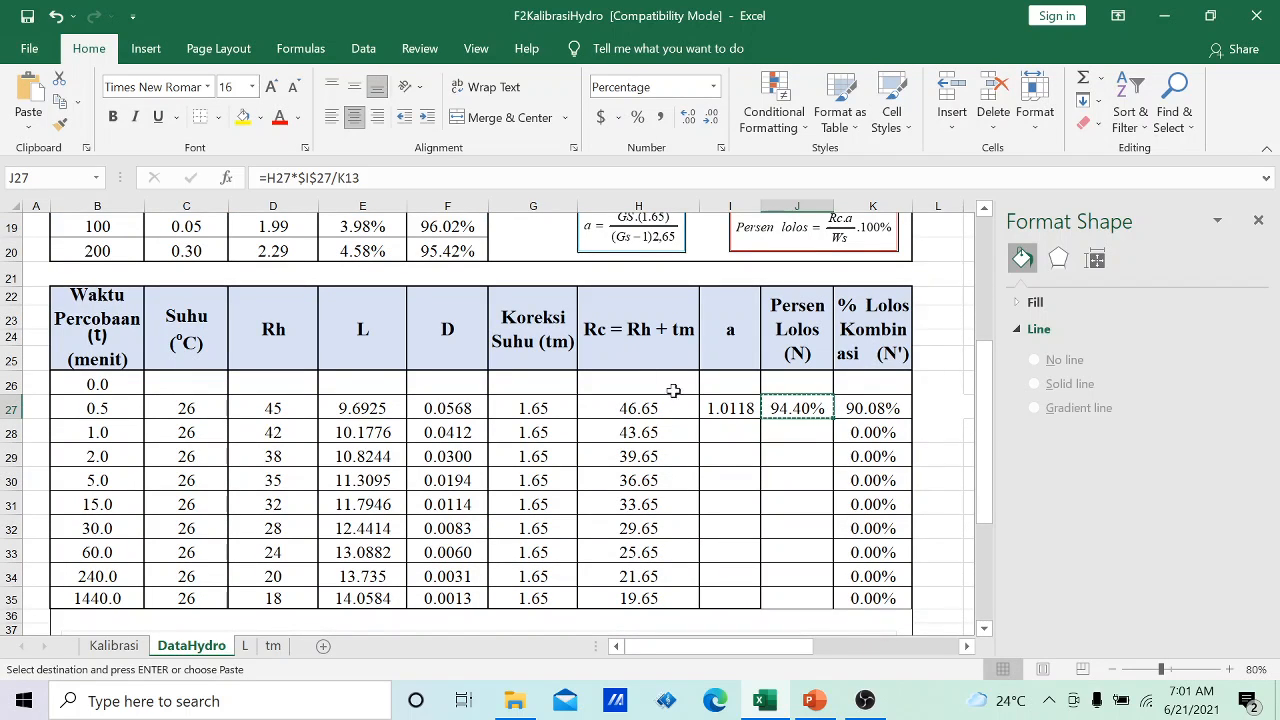
{"action": "left_click_drag", "start_coordinate": [784, 428], "coordinate": [808, 600]}
{"action": "right_click", "coordinate": [808, 600]}
{"action": "left_click", "coordinate": [846, 223]}
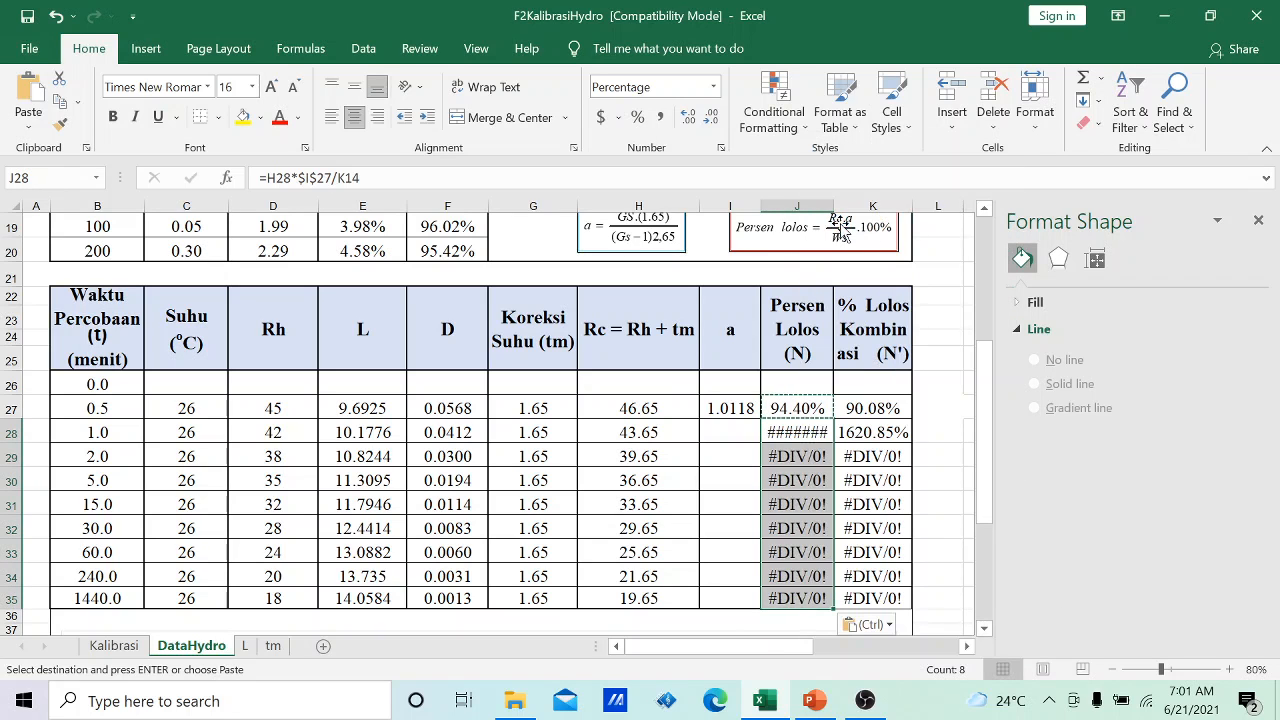
{"action": "key", "text": "Delete"}
- Make the K13 reference in J27 absolute so the formula reads =H27*$I$27/$K$13
{"action": "left_click", "coordinate": [790, 408]}
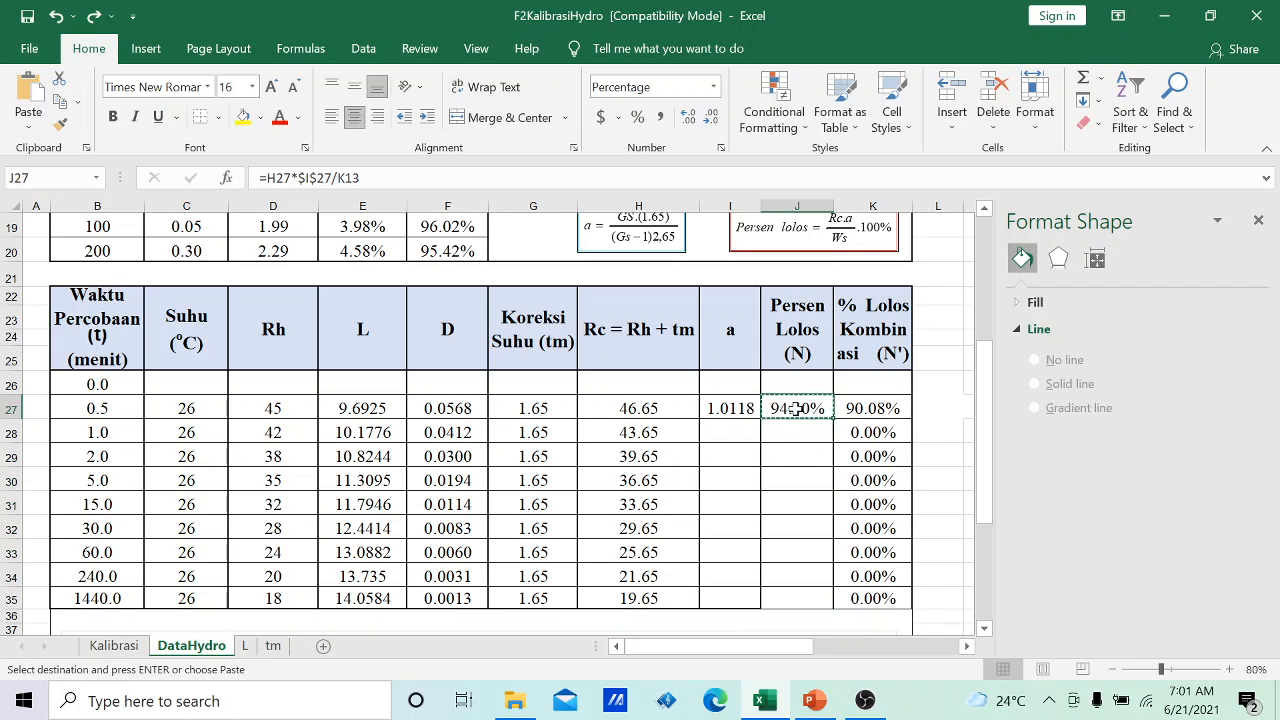
{"action": "double_click", "coordinate": [797, 408]}
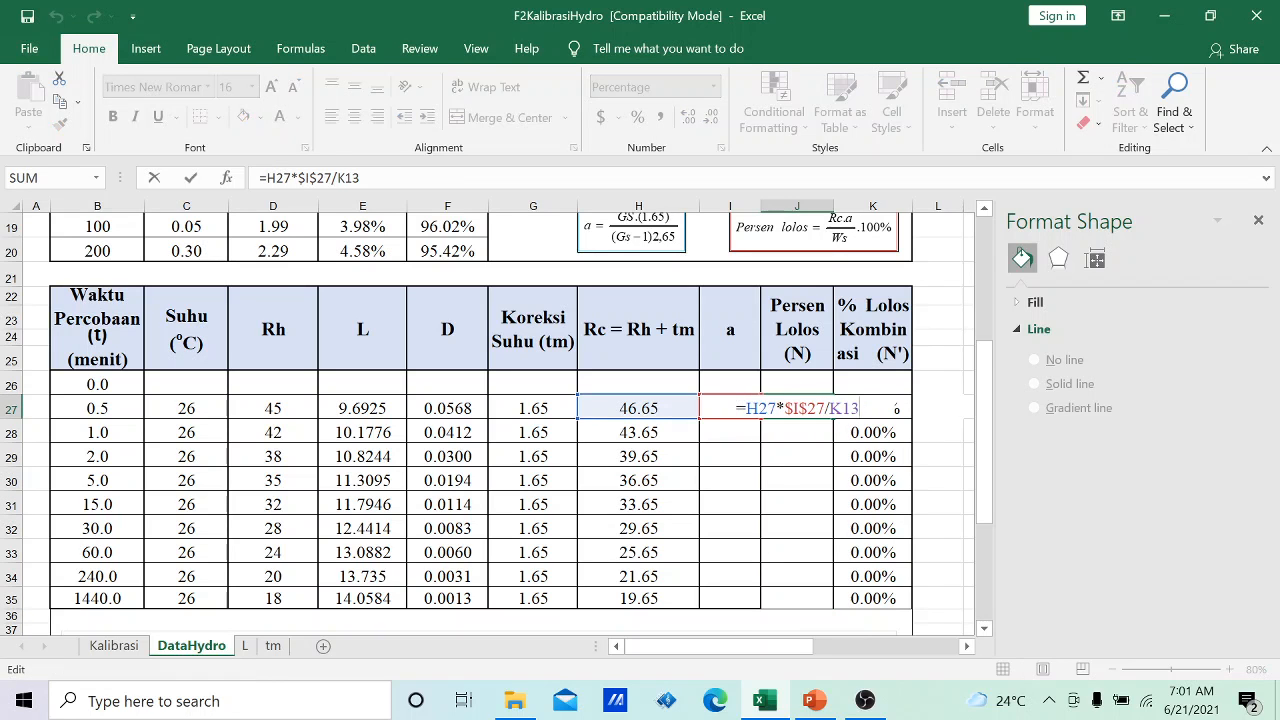
{"action": "scroll", "coordinate": [793, 408], "scroll_direction": "up", "scroll_amount": 1}
{"action": "scroll", "coordinate": [793, 408], "scroll_direction": "up", "scroll_amount": 1}
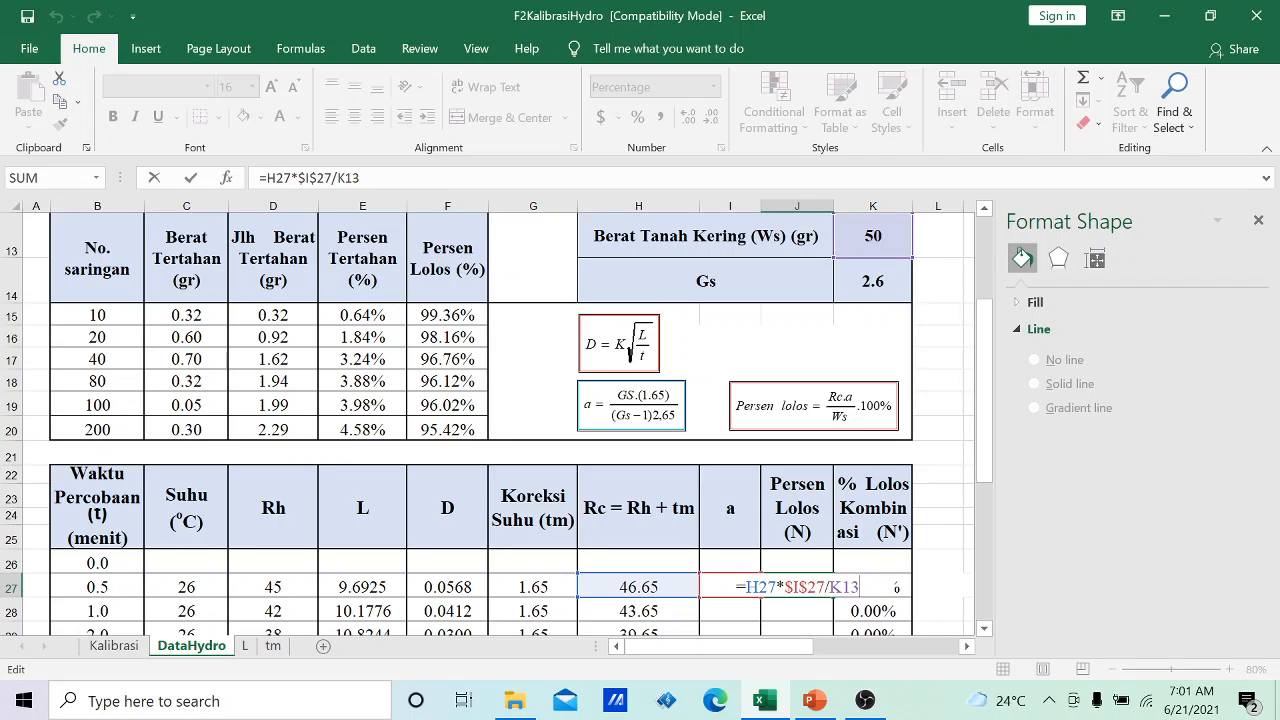
{"action": "left_click", "coordinate": [341, 178]}
{"action": "key", "text": "F4"}
{"action": "key", "text": "Return"}
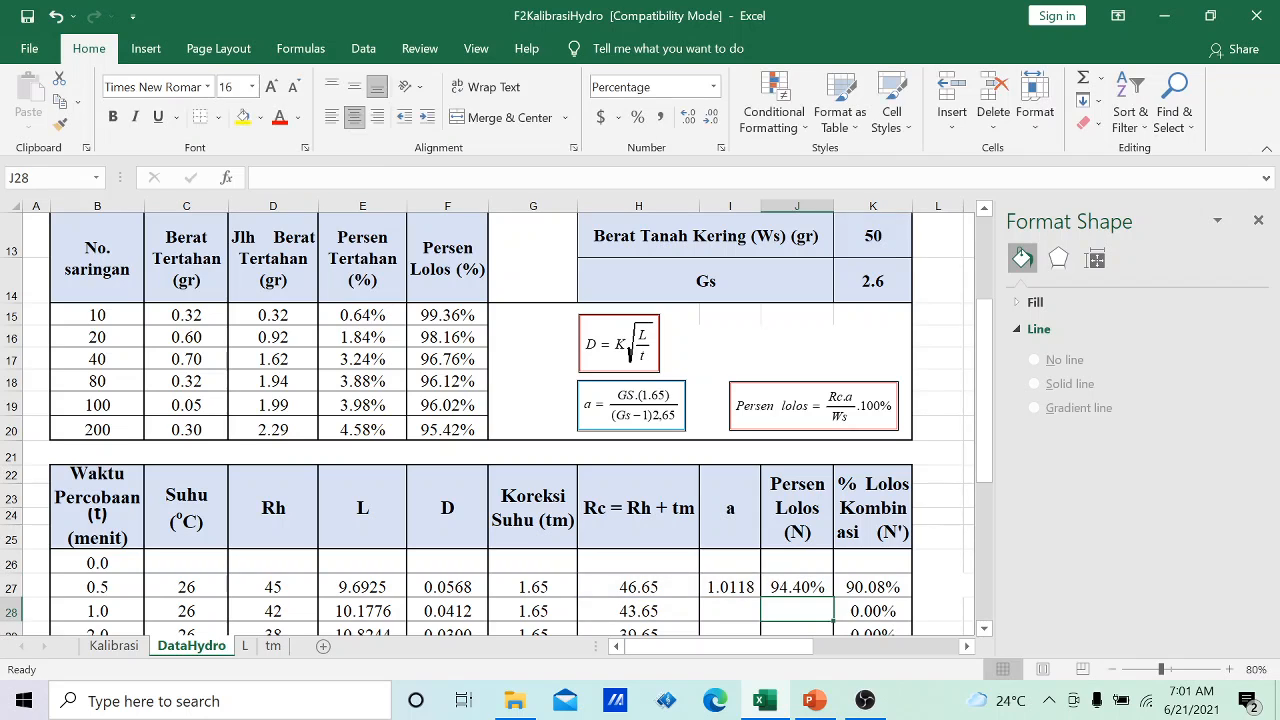
- Copy the Persen Lolos (N) formula from J27 to J28:J35
{"action": "left_click", "coordinate": [795, 589]}
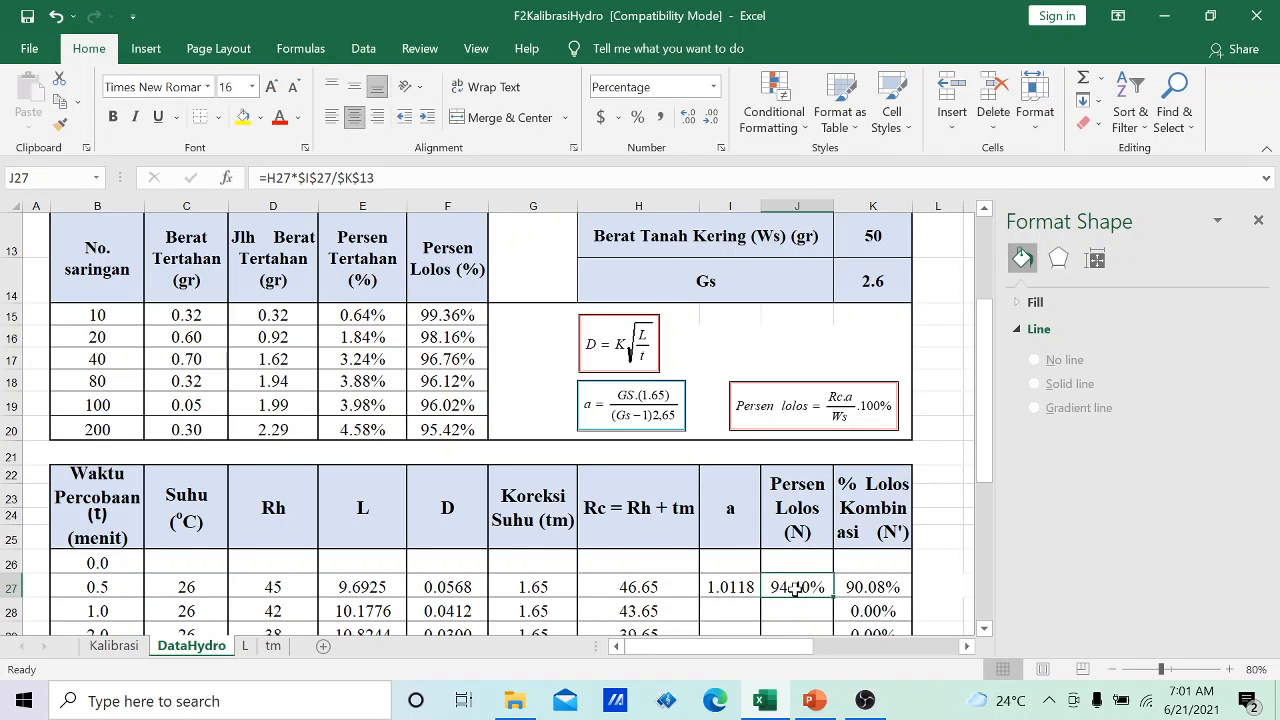
{"action": "right_click", "coordinate": [795, 589]}
{"action": "left_click", "coordinate": [832, 168]}
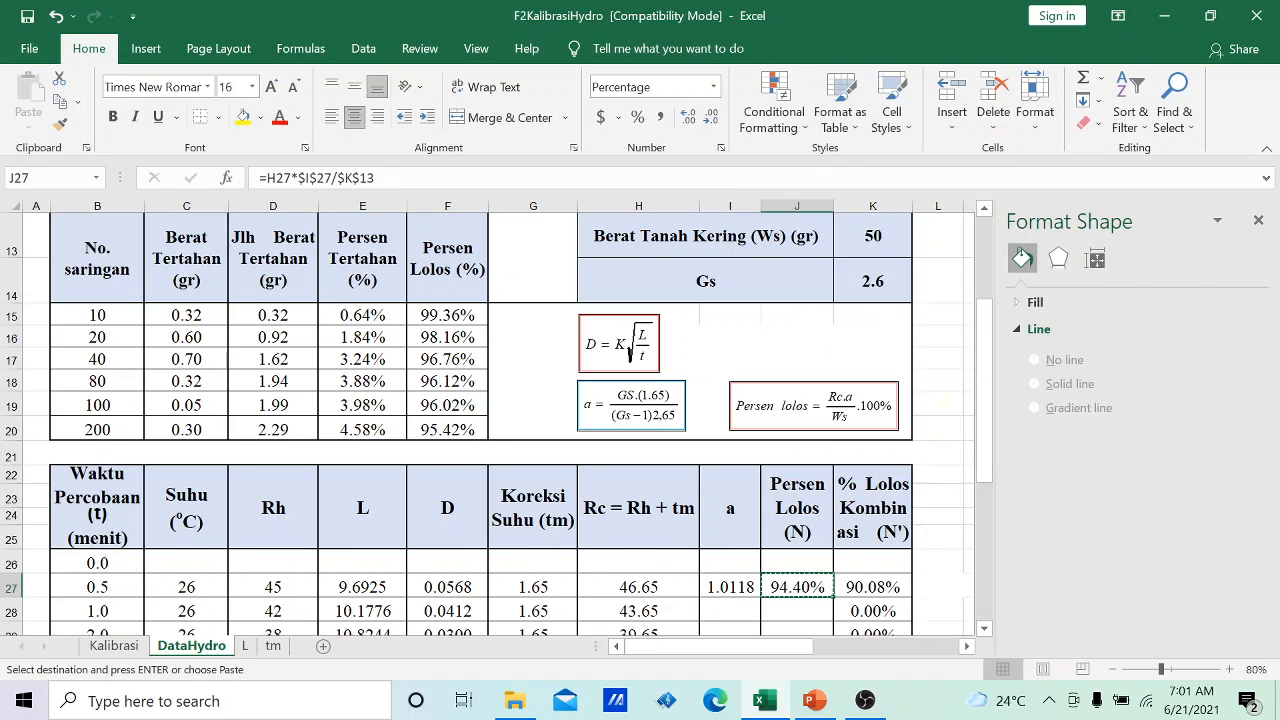
{"action": "scroll", "coordinate": [843, 428], "scroll_direction": "down", "scroll_amount": 3}
{"action": "left_click_drag", "start_coordinate": [797, 358], "coordinate": [808, 516]}
{"action": "right_click", "coordinate": [808, 516]}
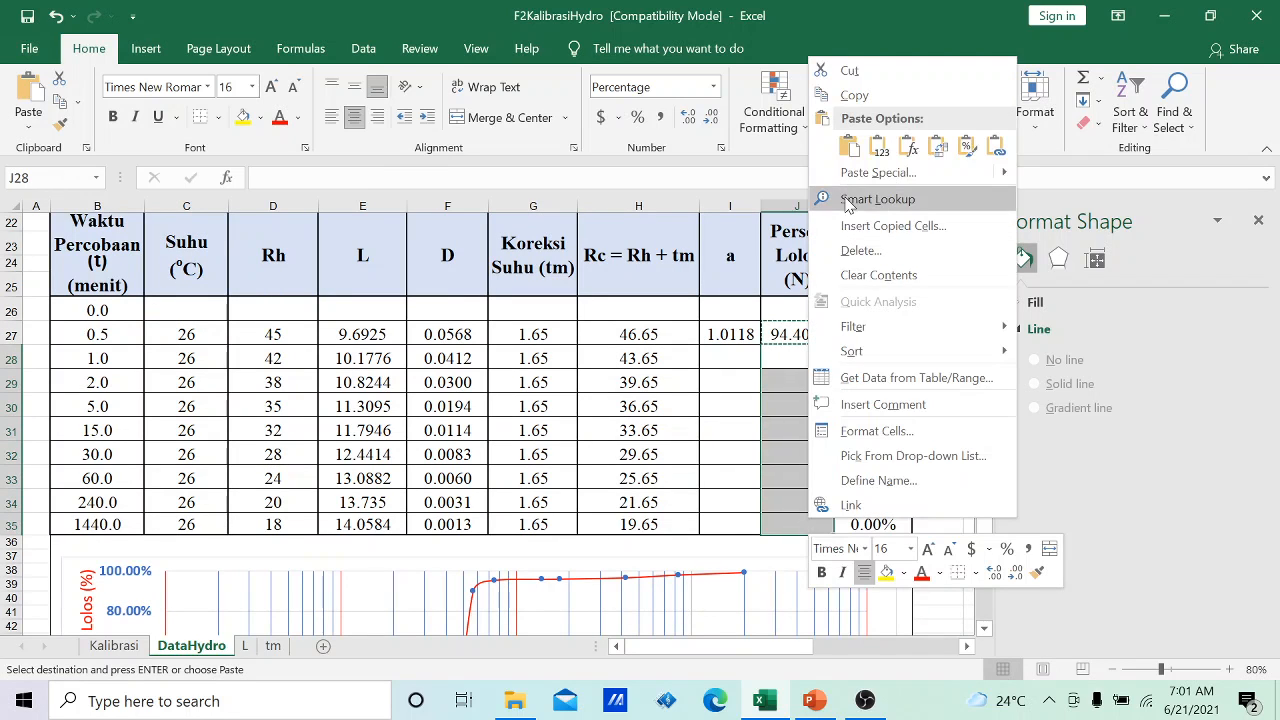
{"action": "left_click", "coordinate": [849, 150]}
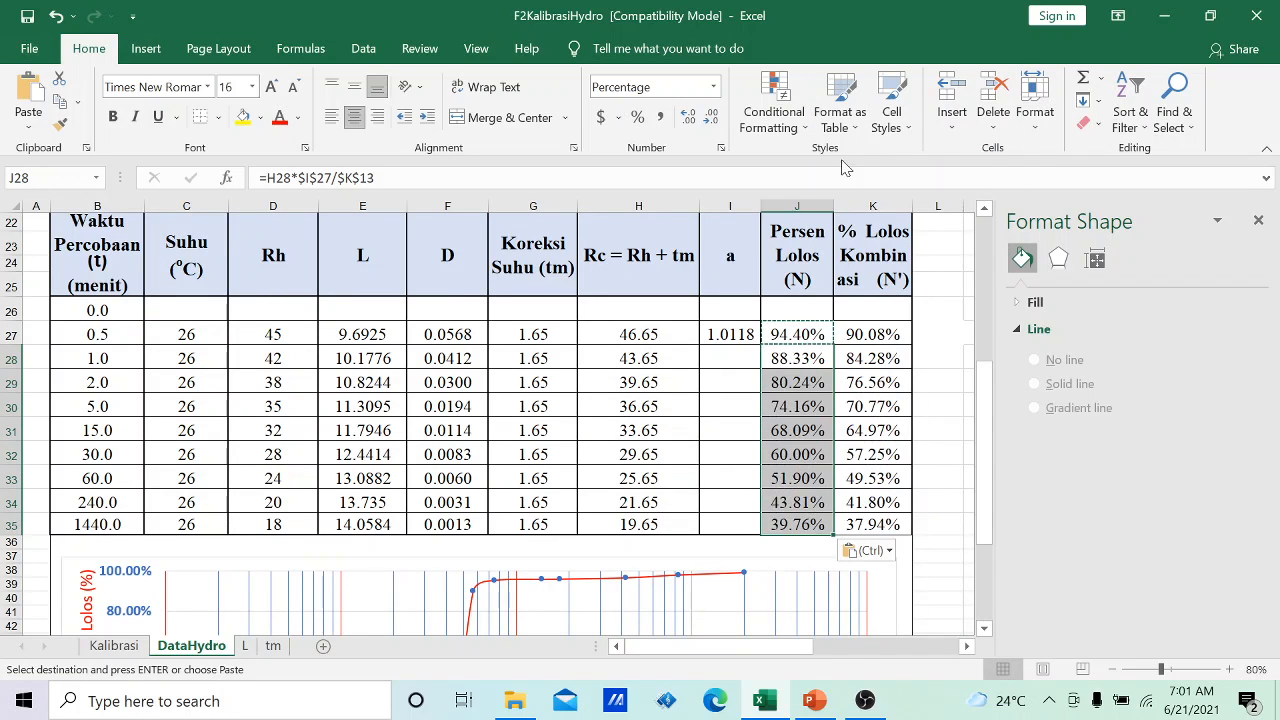
- Clear the % Lolos Kombinasi (N') values in K27:K35 of the hydrometer table
{"action": "left_click", "coordinate": [876, 450]}
{"action": "left_click_drag", "start_coordinate": [866, 336], "coordinate": [868, 526]}
{"action": "key", "text": "Delete"}
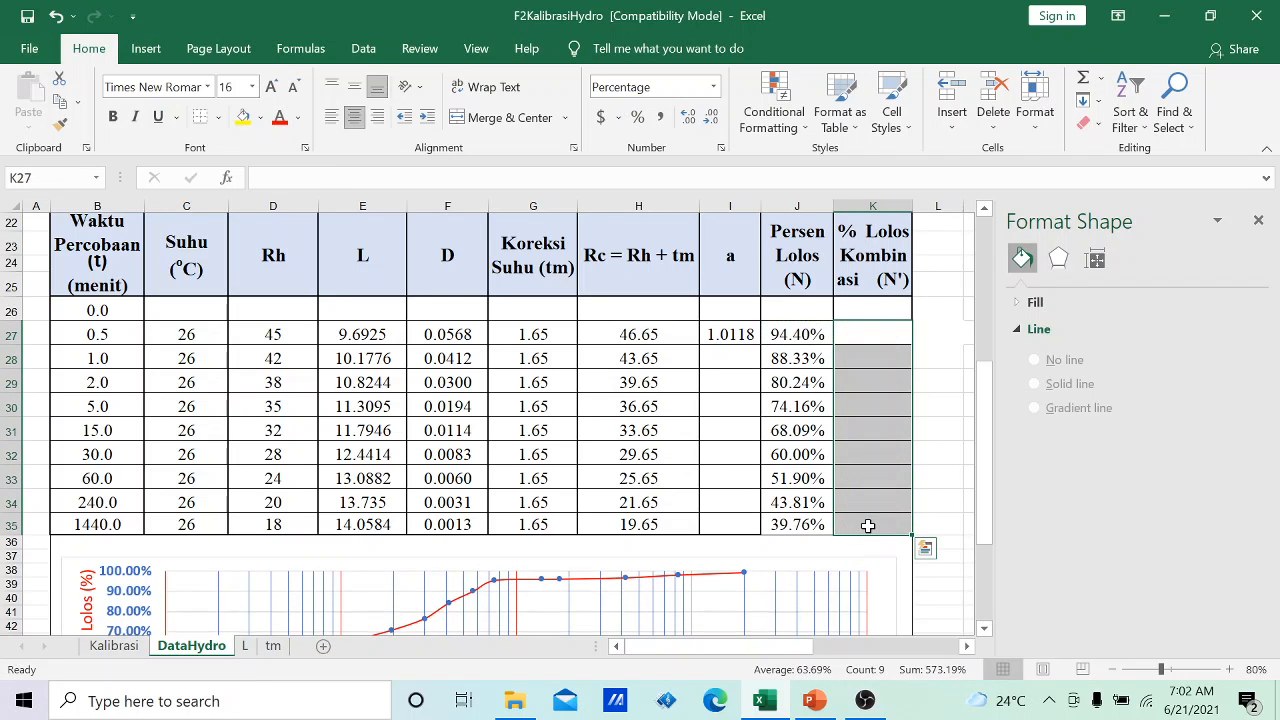
{"action": "scroll", "coordinate": [865, 516], "scroll_direction": "up", "scroll_amount": 2}
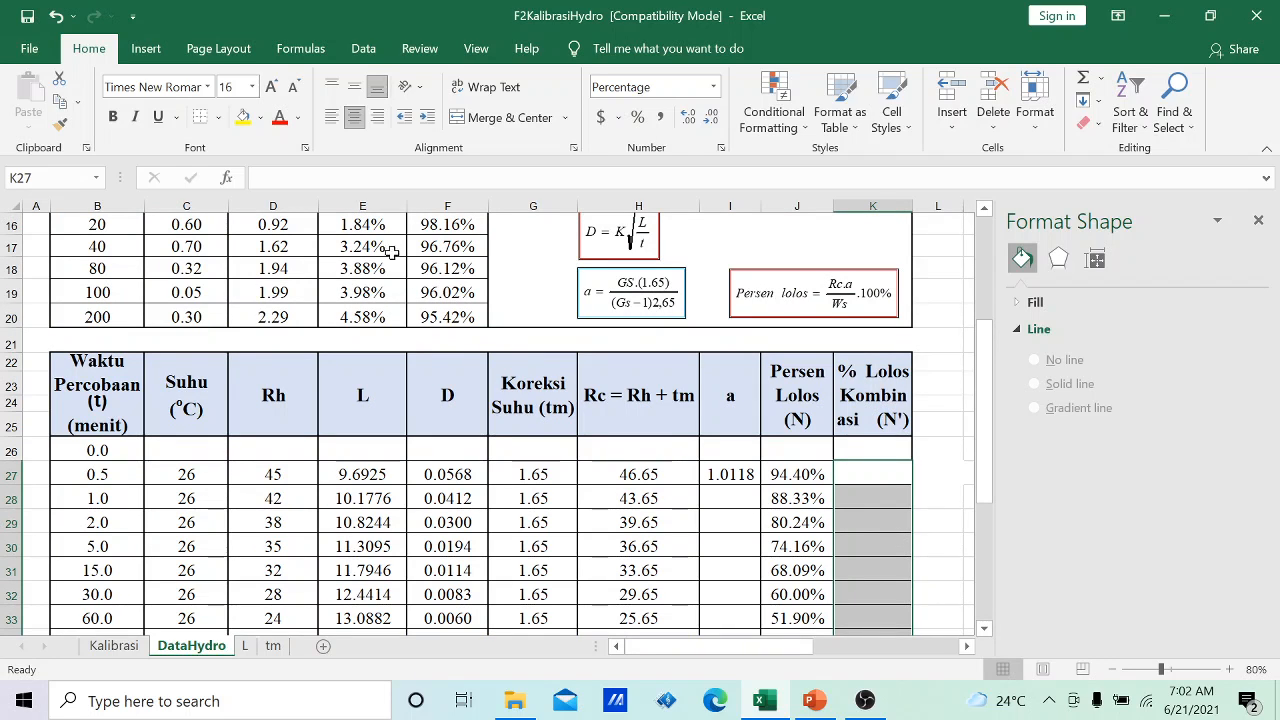
- Enter the combined percent passing (N') formula =J27*$F$20 in K27, with the F20 reference absolute
{"action": "left_click", "coordinate": [845, 556]}
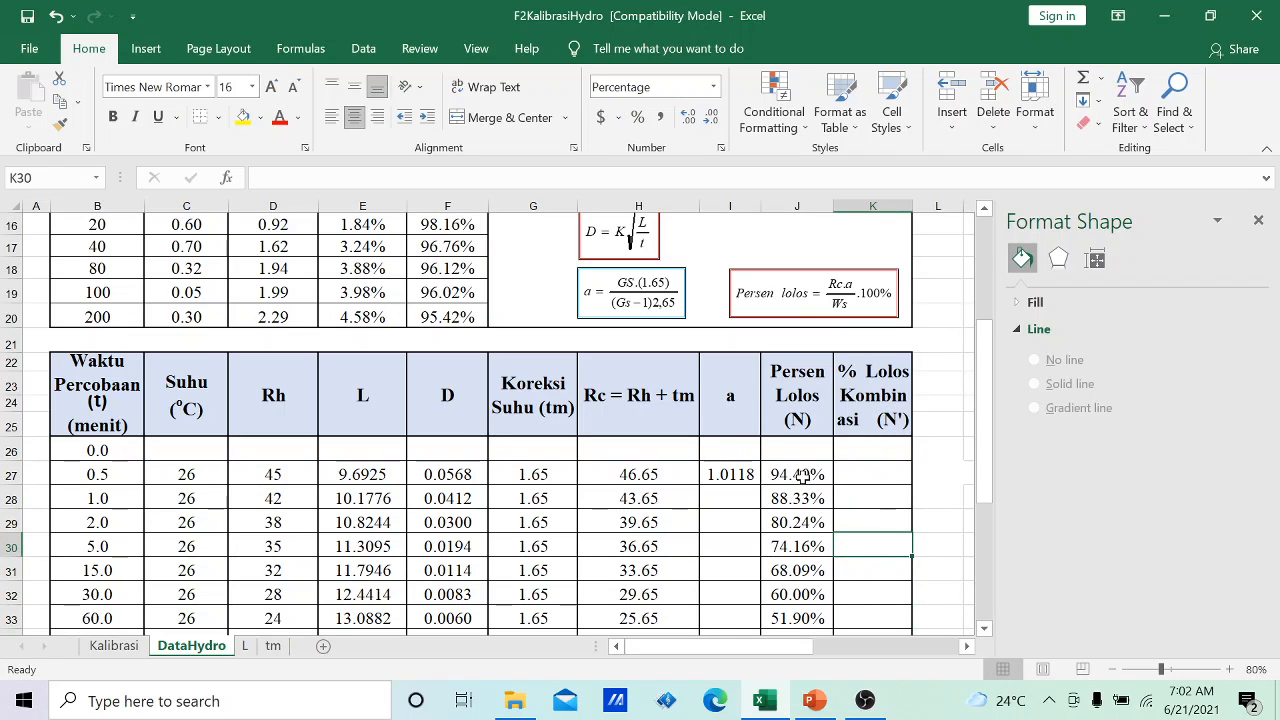
{"action": "left_click", "coordinate": [864, 476]}
{"action": "type", "text": "="}
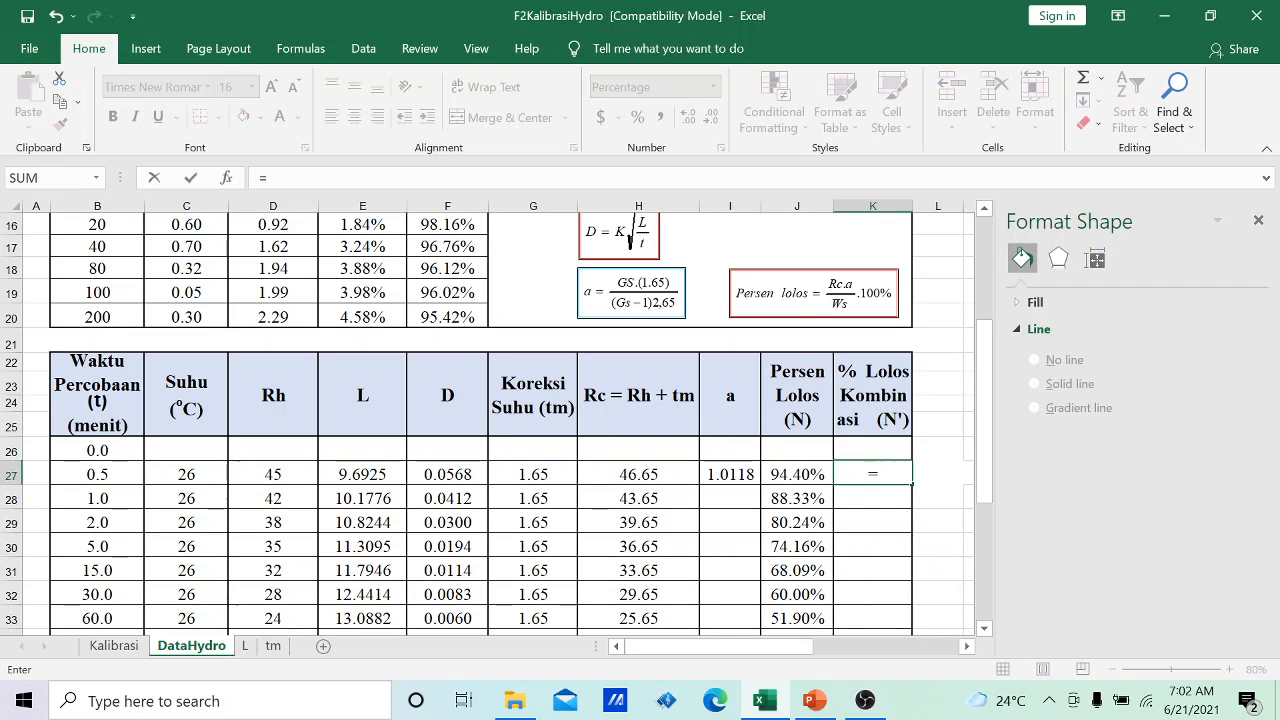
{"action": "left_click", "coordinate": [797, 472]}
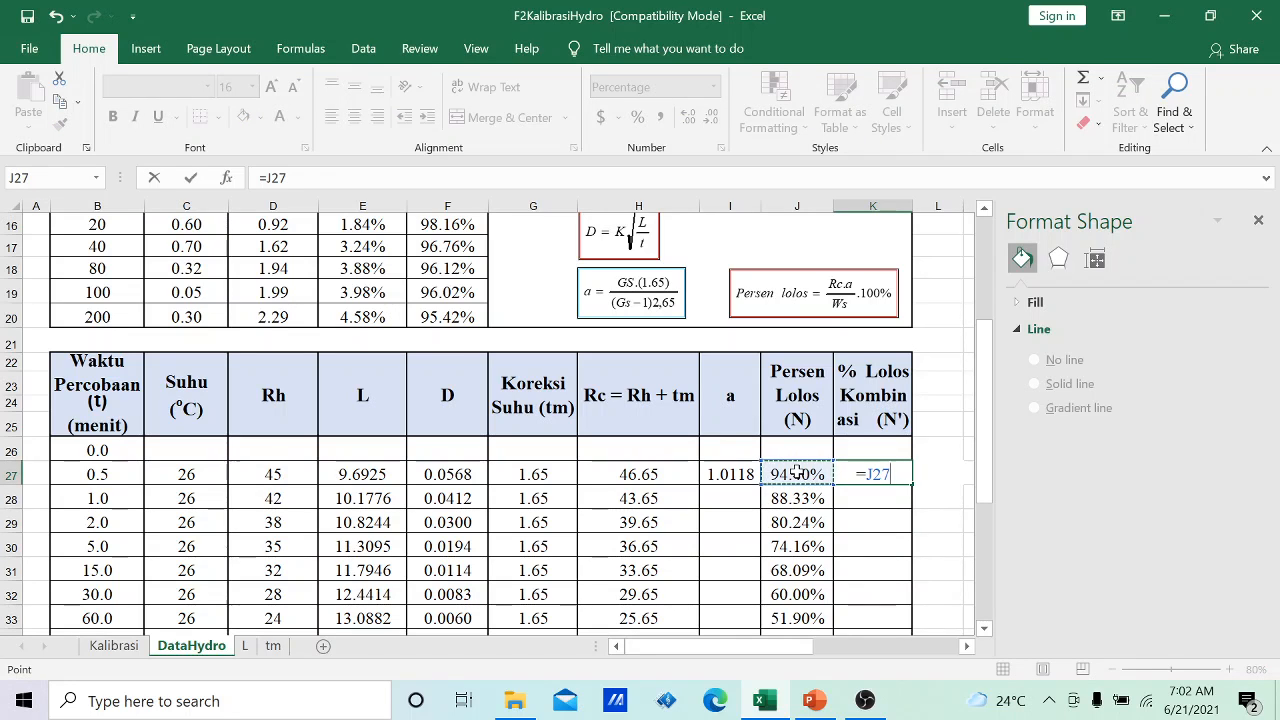
{"action": "type", "text": "*"}
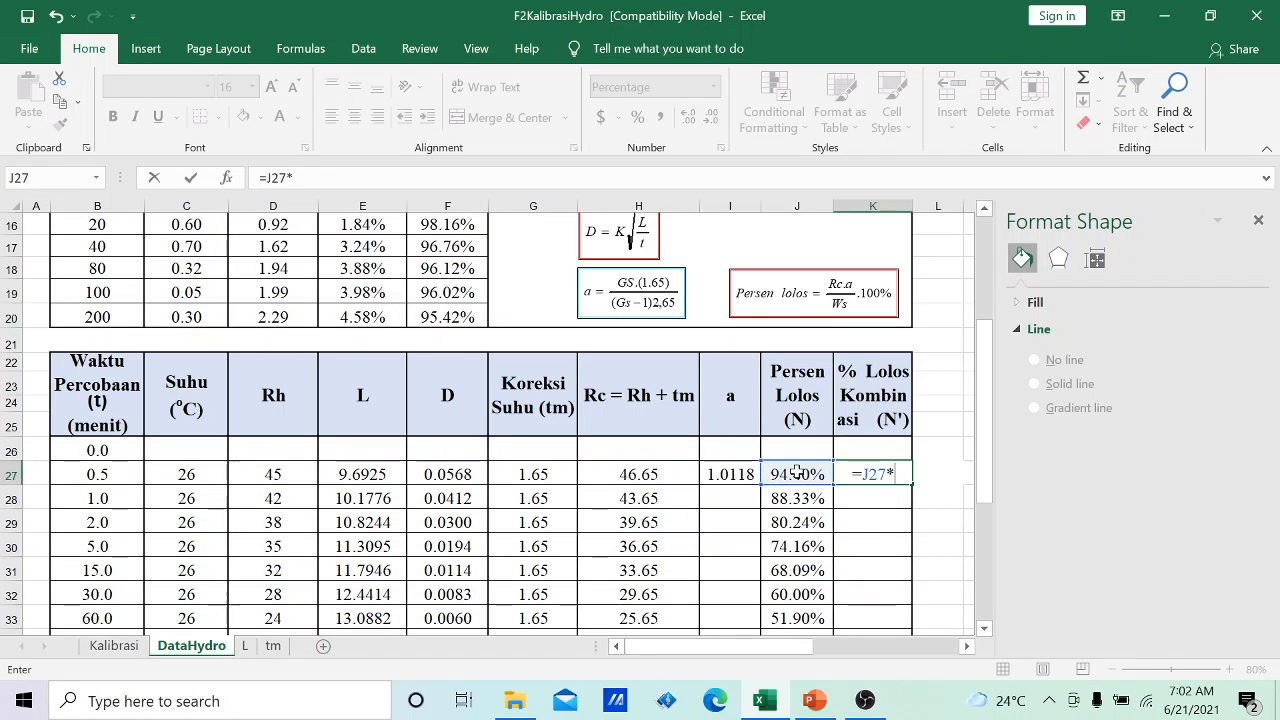
{"action": "left_click", "coordinate": [436, 313]}
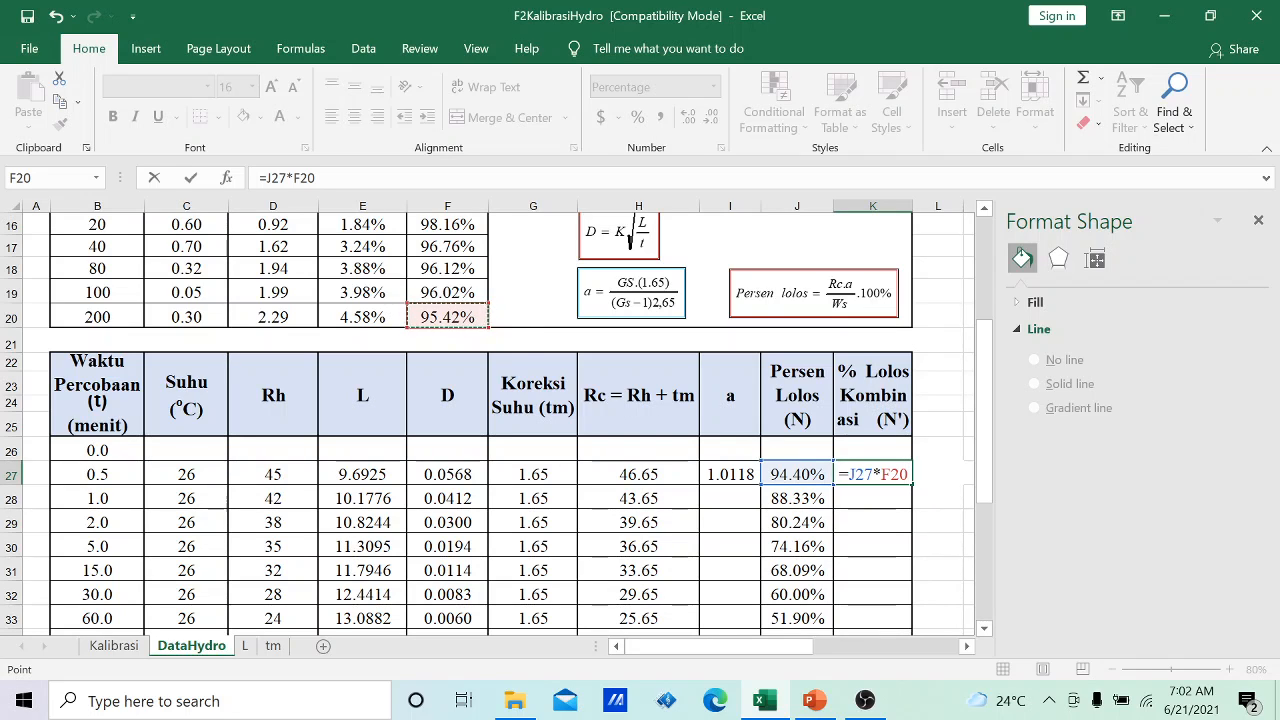
{"action": "left_click", "coordinate": [889, 474]}
{"action": "key", "text": "F4"}
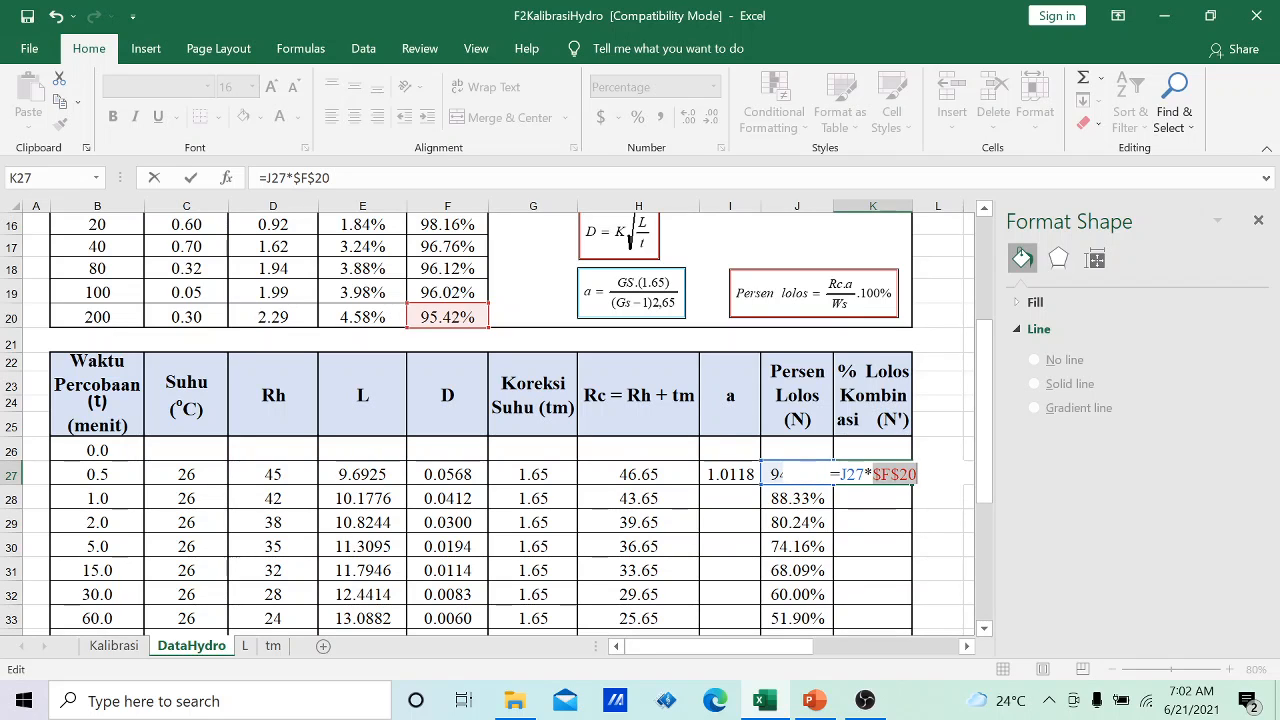
{"action": "key", "text": "Return"}
- Copy the % Lolos Kombinasi (N') formula from K27 to K28:K35
{"action": "left_click", "coordinate": [885, 471]}
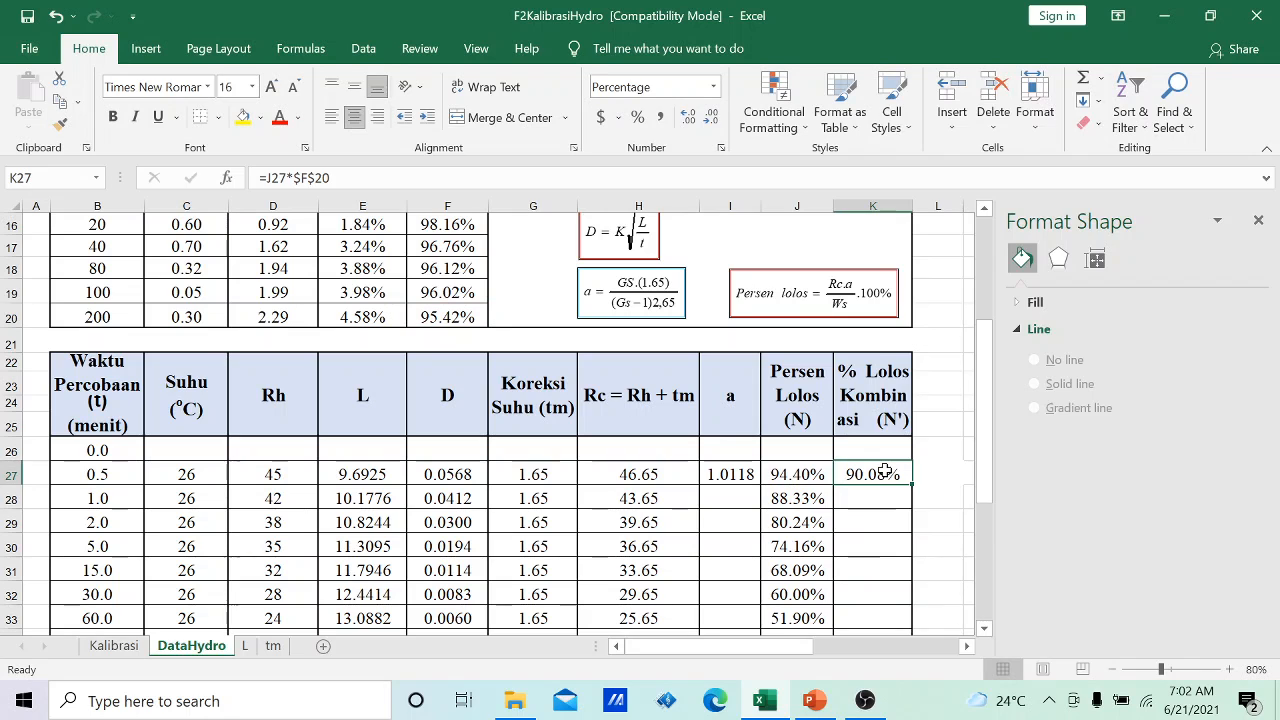
{"action": "right_click", "coordinate": [885, 471]}
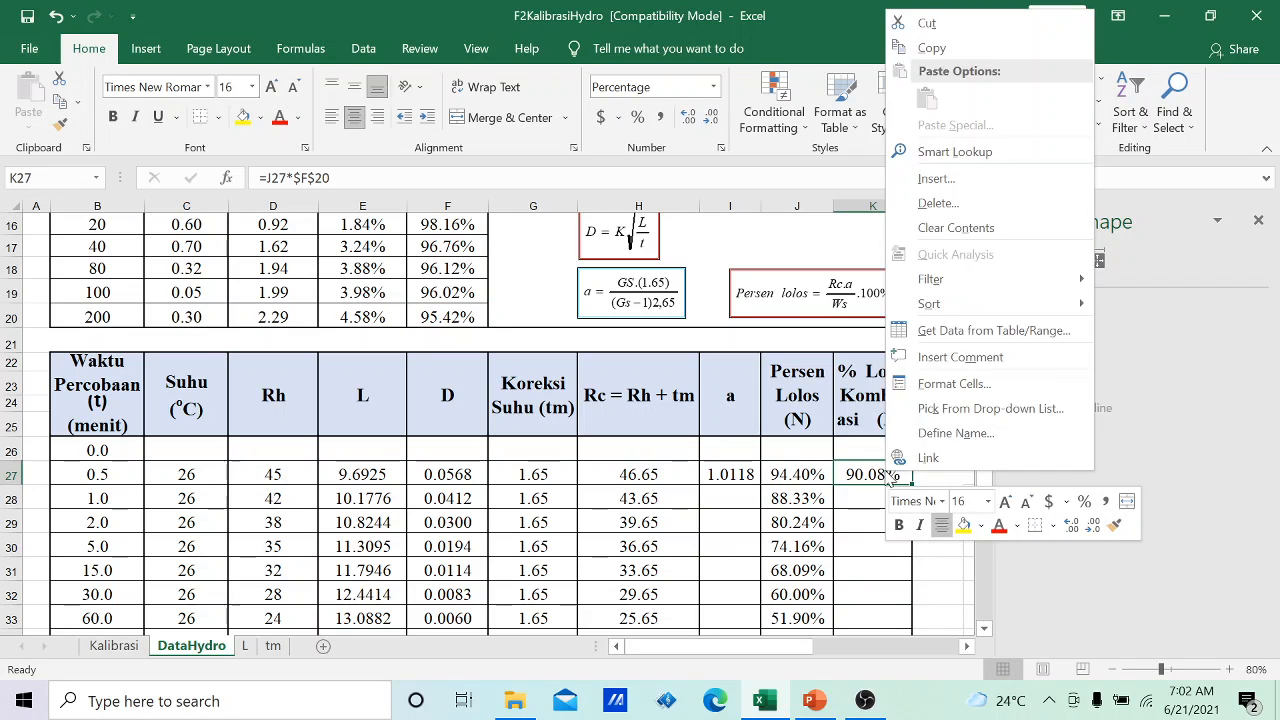
{"action": "left_click", "coordinate": [931, 48]}
{"action": "scroll", "coordinate": [886, 430], "scroll_direction": "down", "scroll_amount": 3}
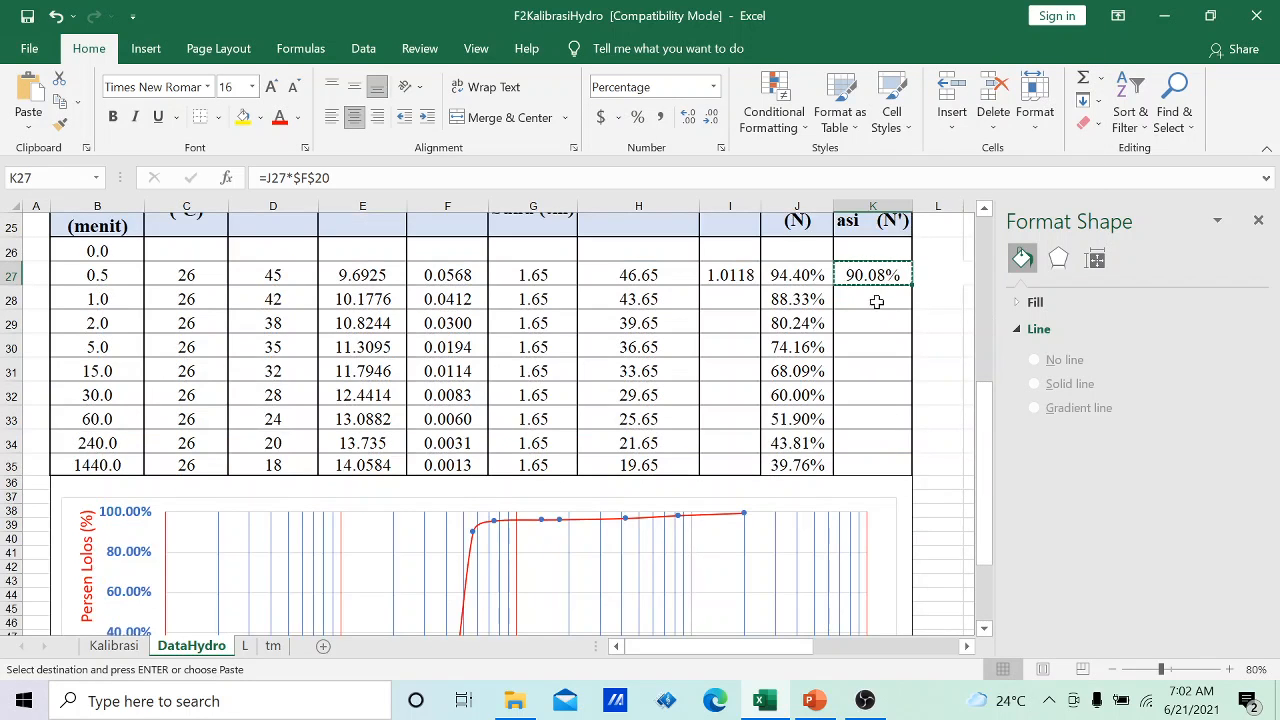
{"action": "left_click_drag", "start_coordinate": [876, 301], "coordinate": [866, 460]}
{"action": "right_click", "coordinate": [866, 462]}
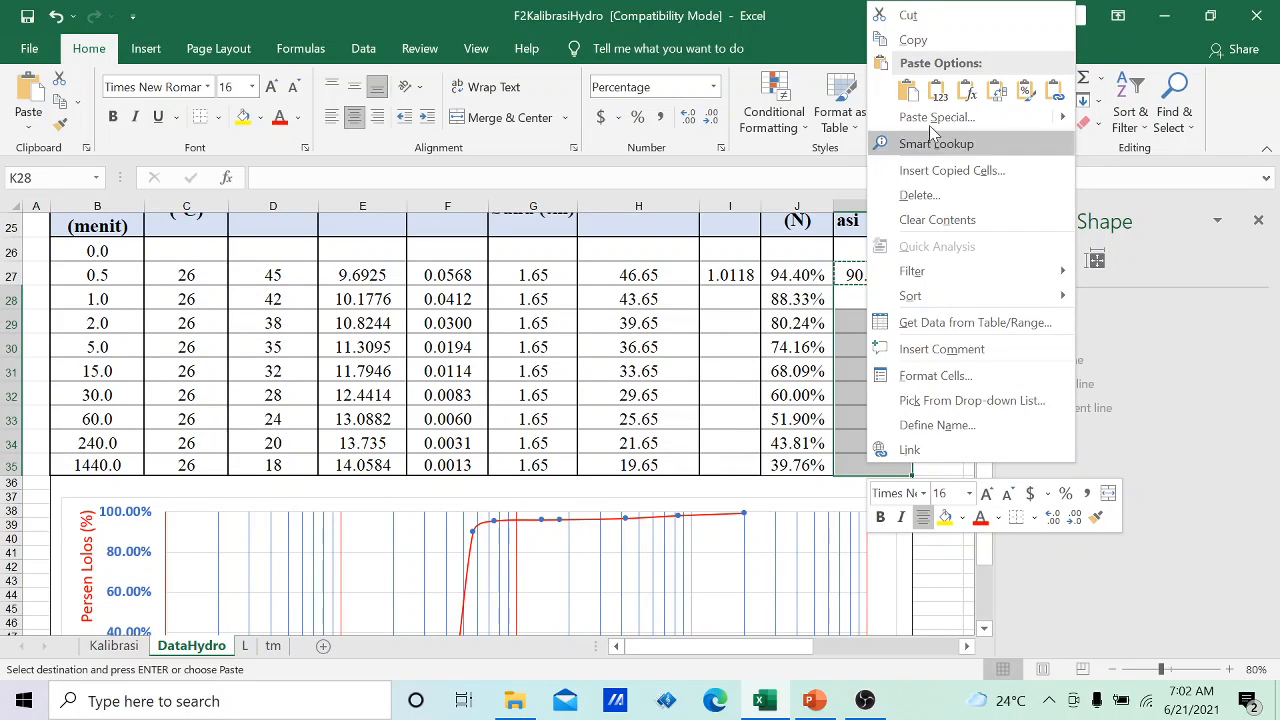
{"action": "left_click", "coordinate": [908, 91]}
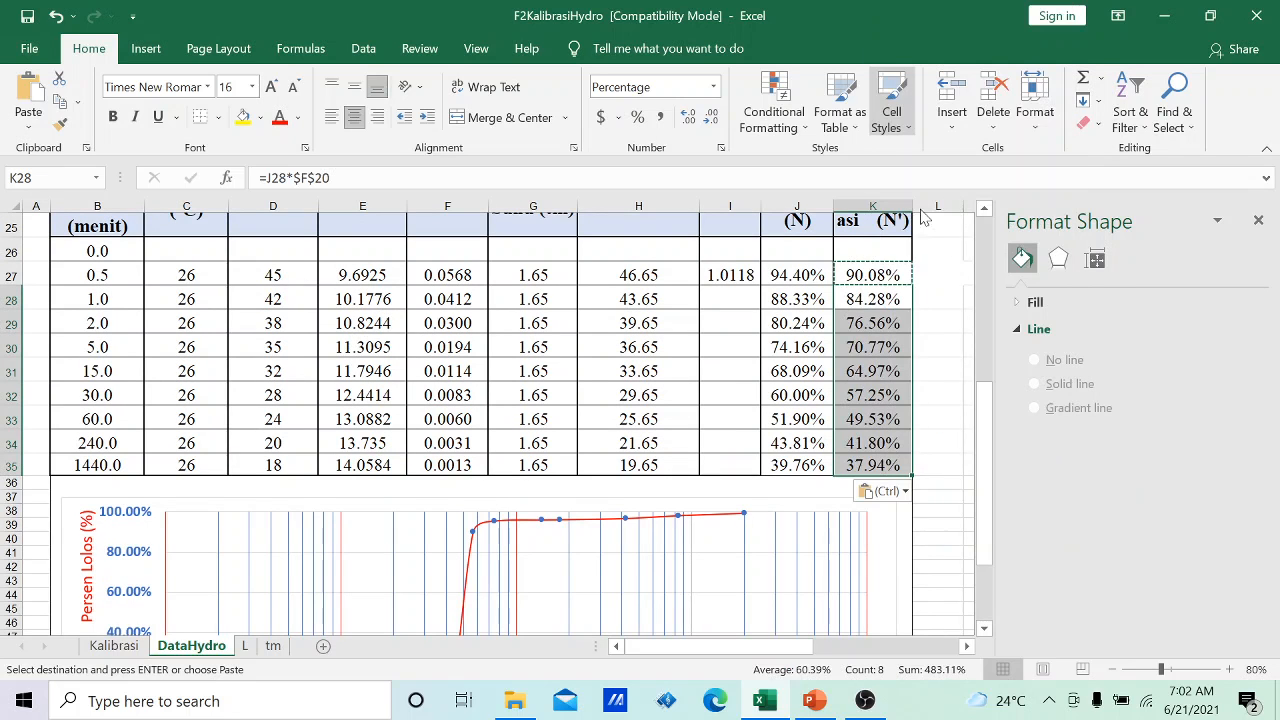
{"action": "left_click", "coordinate": [860, 446]}
- Delete the grain-size distribution chart (Persen Lolos against Diameter Butiran) below the hydrometer table
{"action": "scroll", "coordinate": [583, 543], "scroll_direction": "down", "scroll_amount": 2}
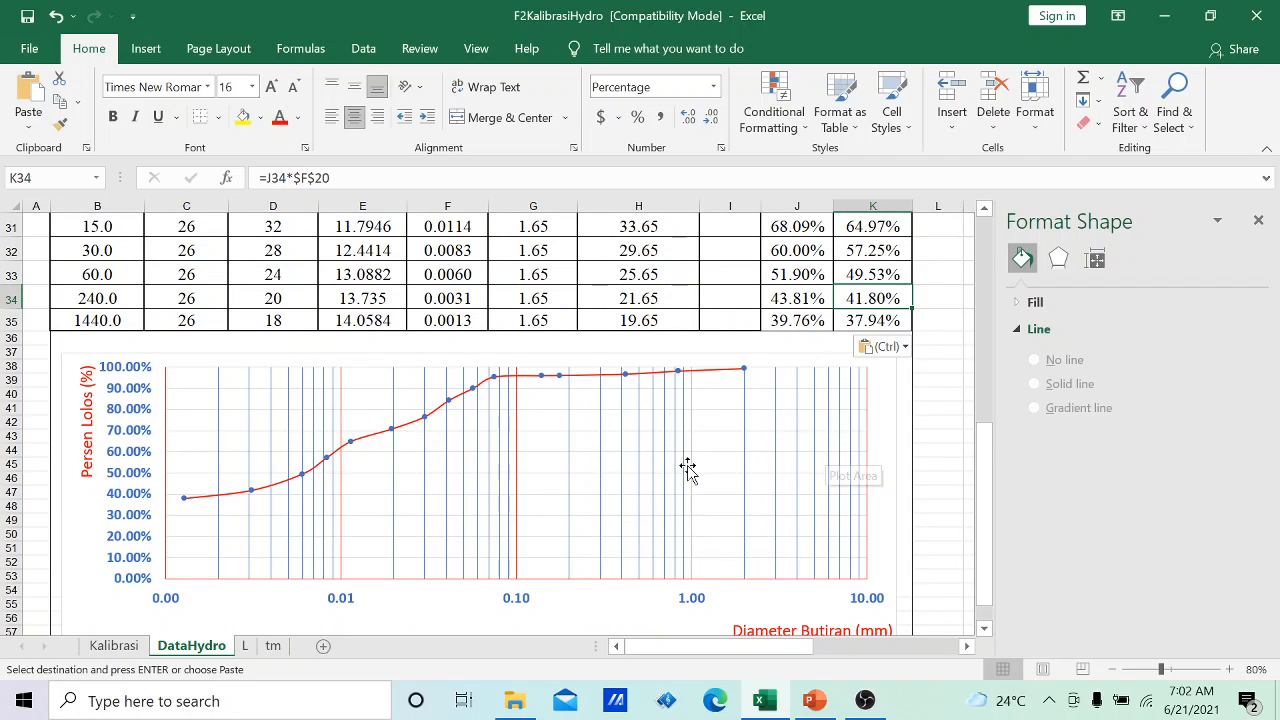
{"action": "scroll", "coordinate": [737, 503], "scroll_direction": "up", "scroll_amount": 1}
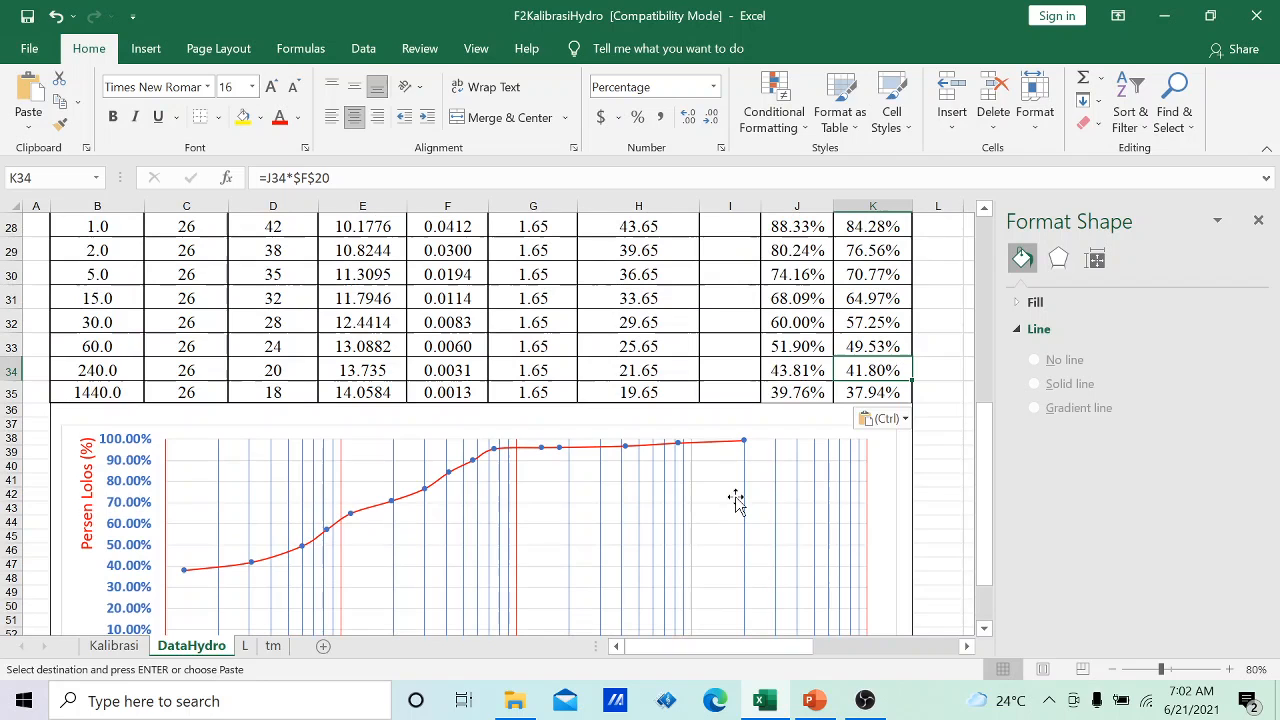
{"action": "left_click", "coordinate": [887, 521]}
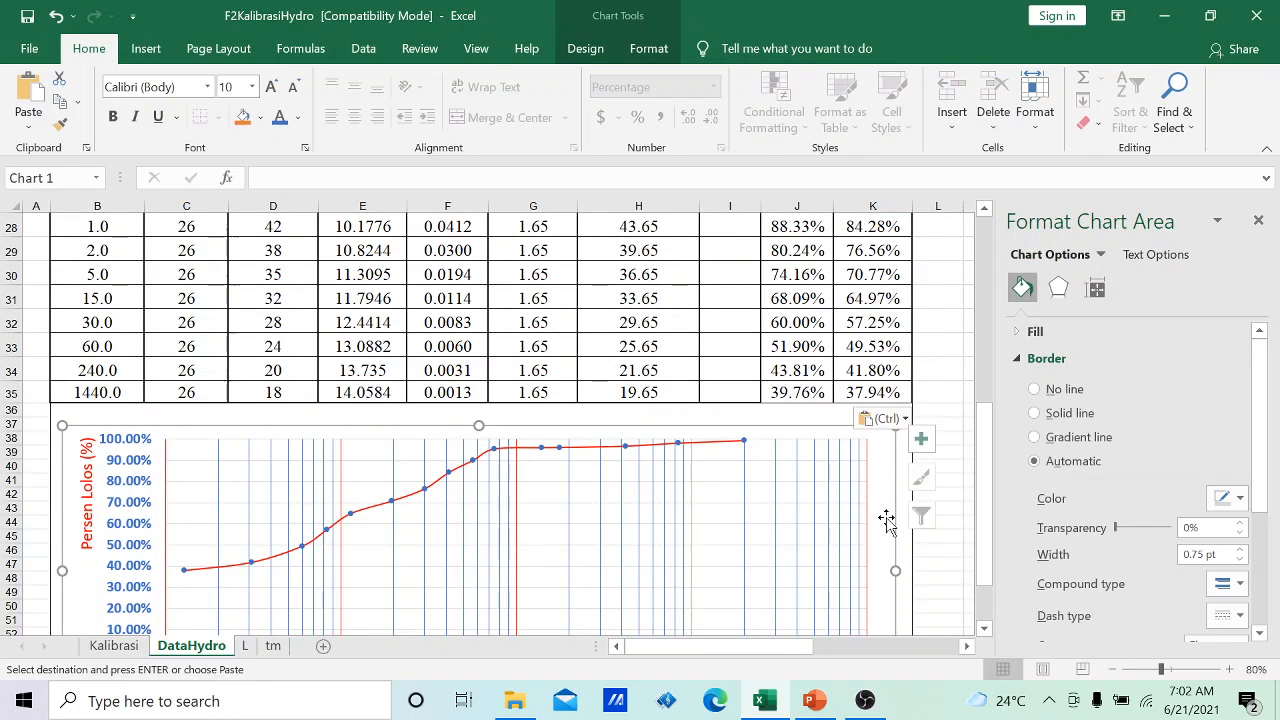
{"action": "key", "text": "Delete"}
{"action": "scroll", "coordinate": [886, 517], "scroll_direction": "up", "scroll_amount": 2}
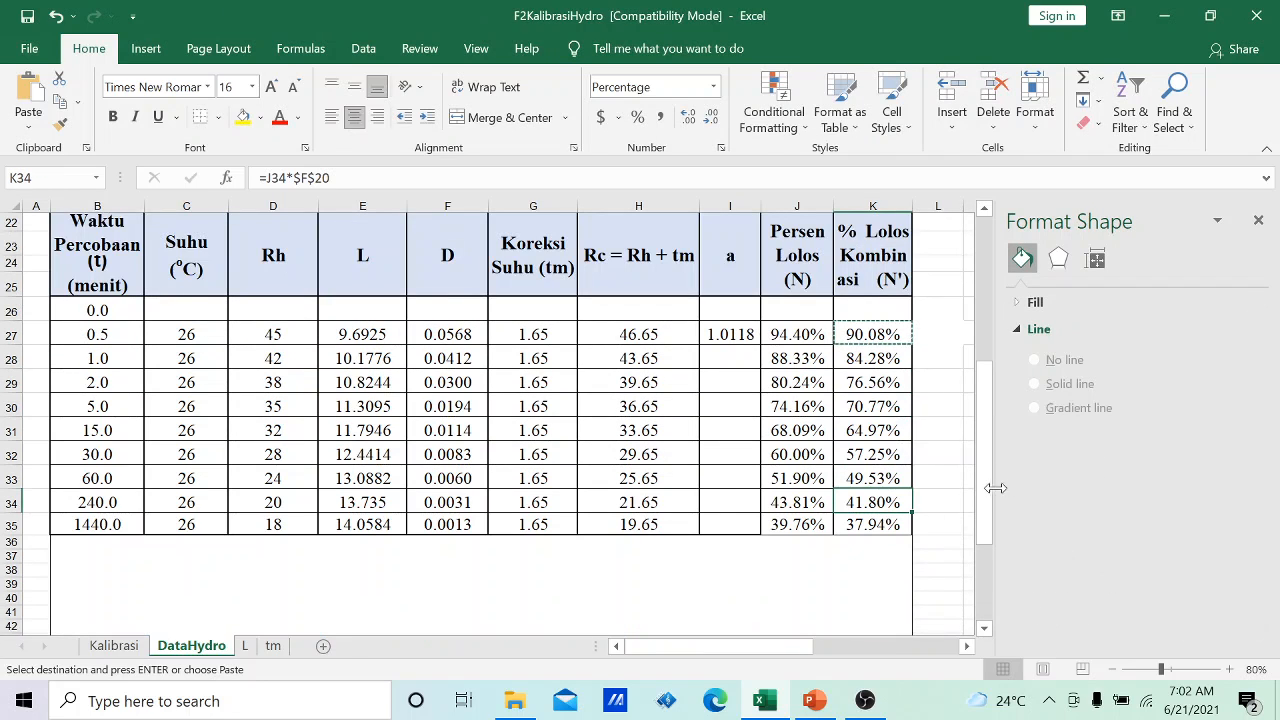
- Close the Format Shape pane and widen column K so the word Kombinasi fits on one line in its header
{"action": "left_click", "coordinate": [1258, 220]}
{"action": "left_click", "coordinate": [955, 483]}
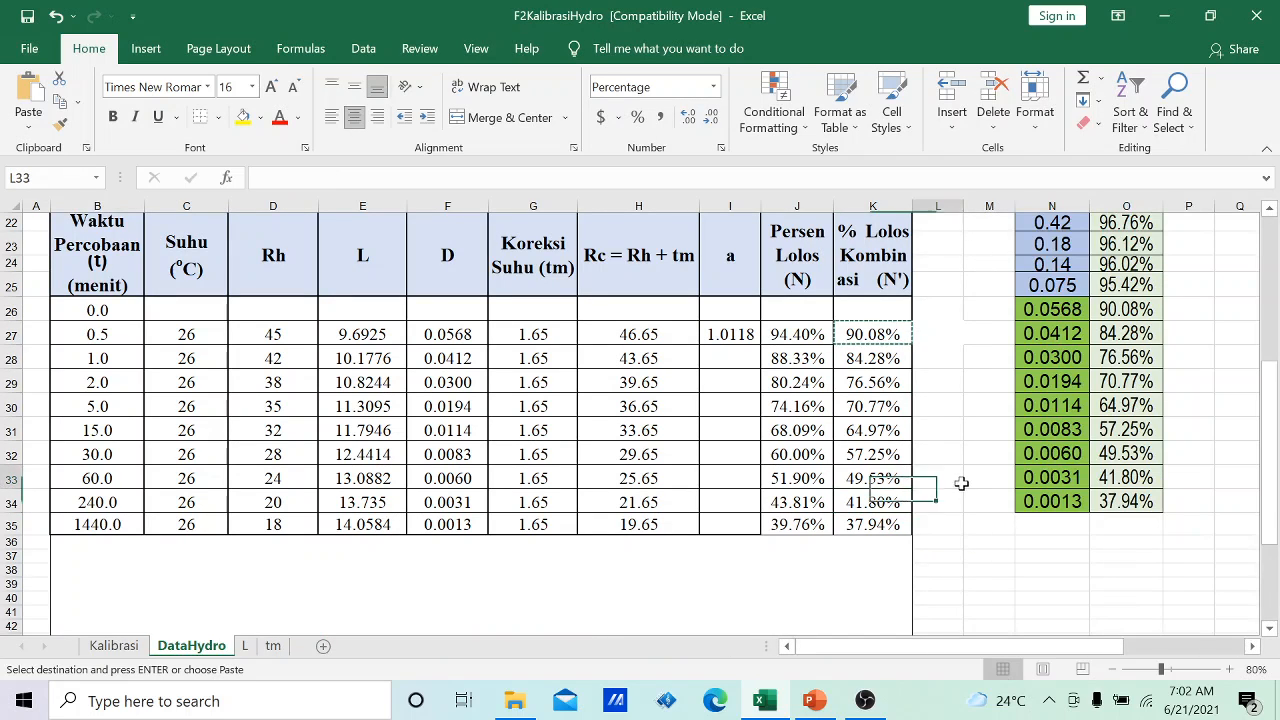
{"action": "scroll", "coordinate": [840, 333], "scroll_direction": "up", "scroll_amount": 1}
{"action": "scroll", "coordinate": [903, 423], "scroll_direction": "up", "scroll_amount": 2}
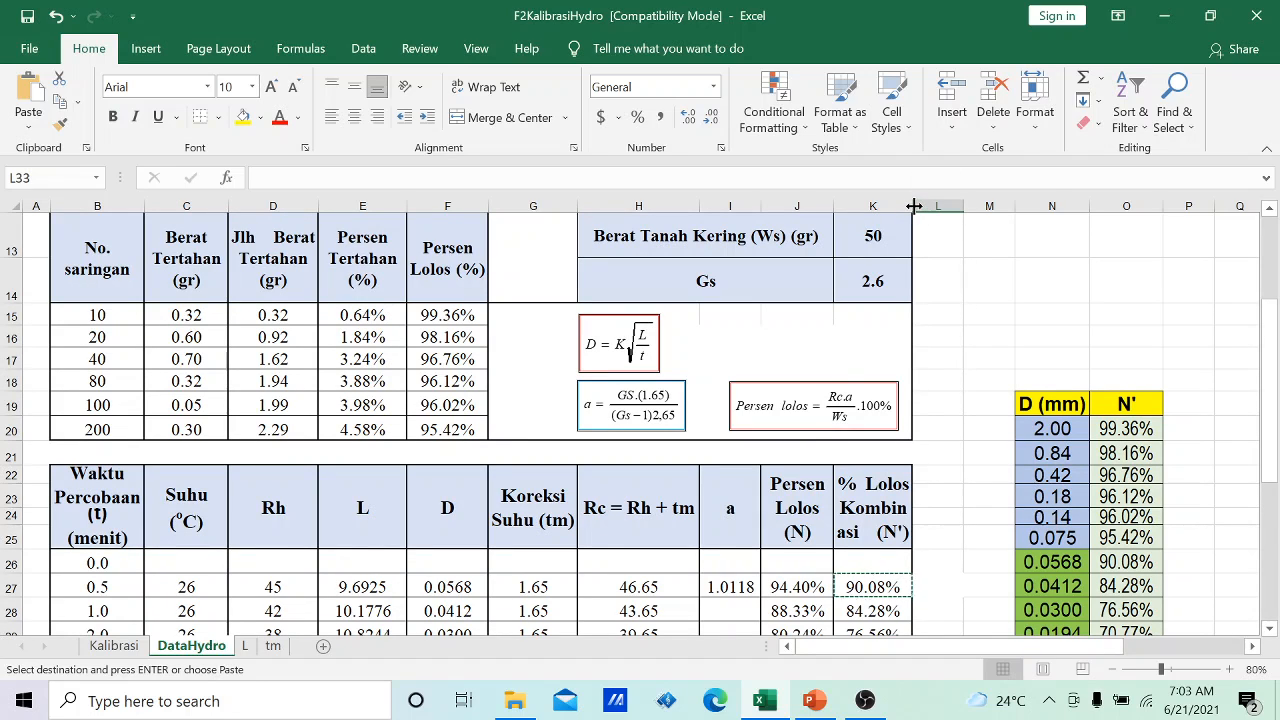
{"action": "left_click_drag", "start_coordinate": [913, 206], "coordinate": [937, 204]}
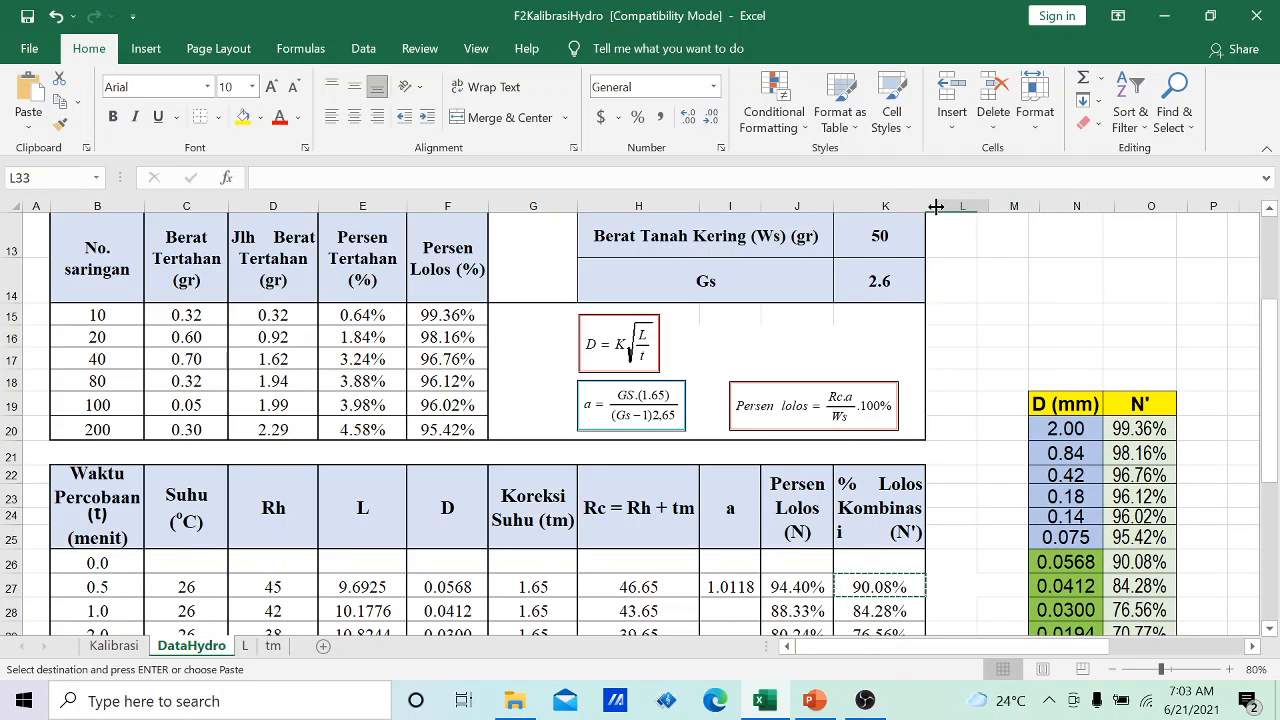
- Examine how the D (mm) values in N20:N34 correspond to the sieve numbers and the hydrometer table's D column
{"action": "left_click", "coordinate": [438, 422]}
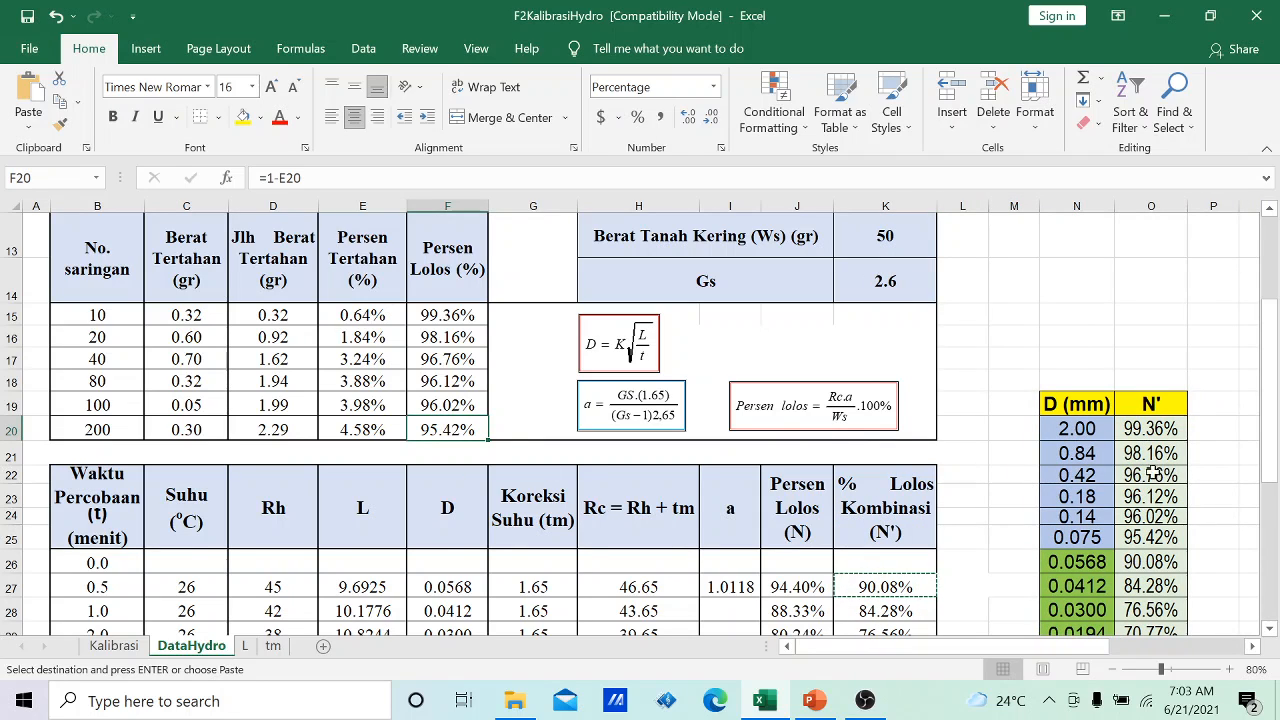
{"action": "scroll", "coordinate": [1068, 450], "scroll_direction": "down", "scroll_amount": 1}
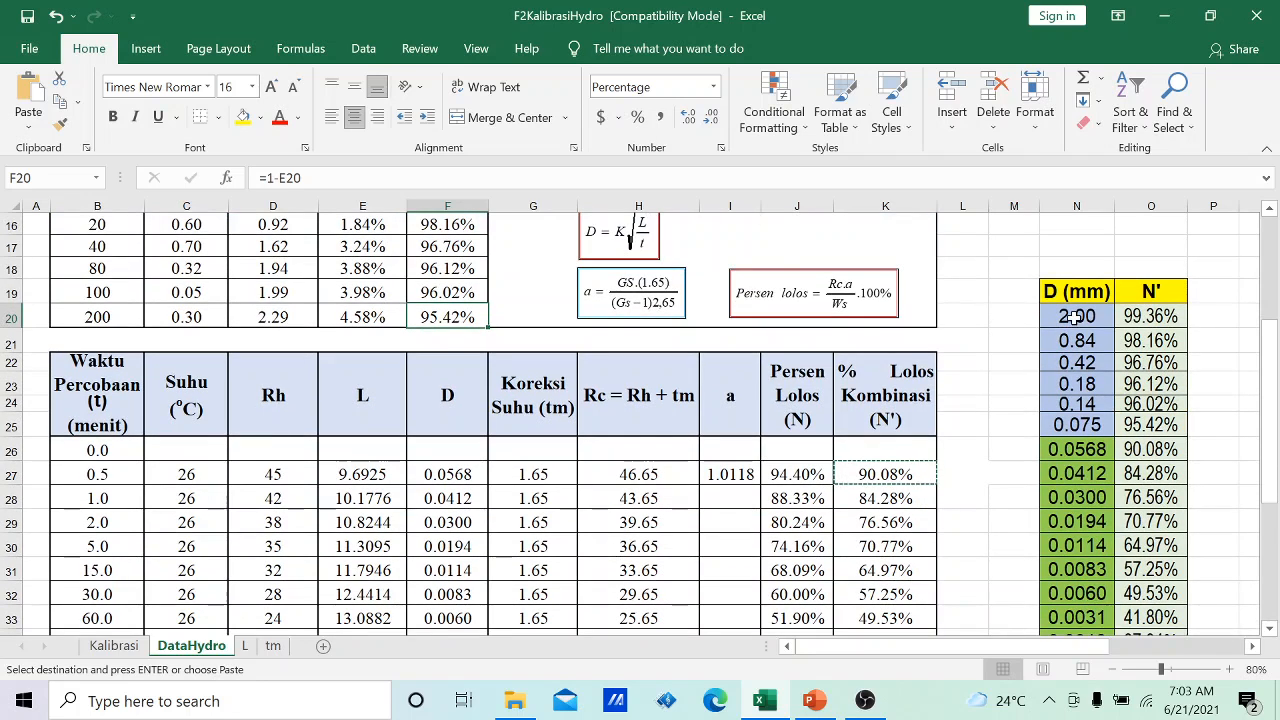
{"action": "scroll", "coordinate": [1064, 410], "scroll_direction": "up", "scroll_amount": 1}
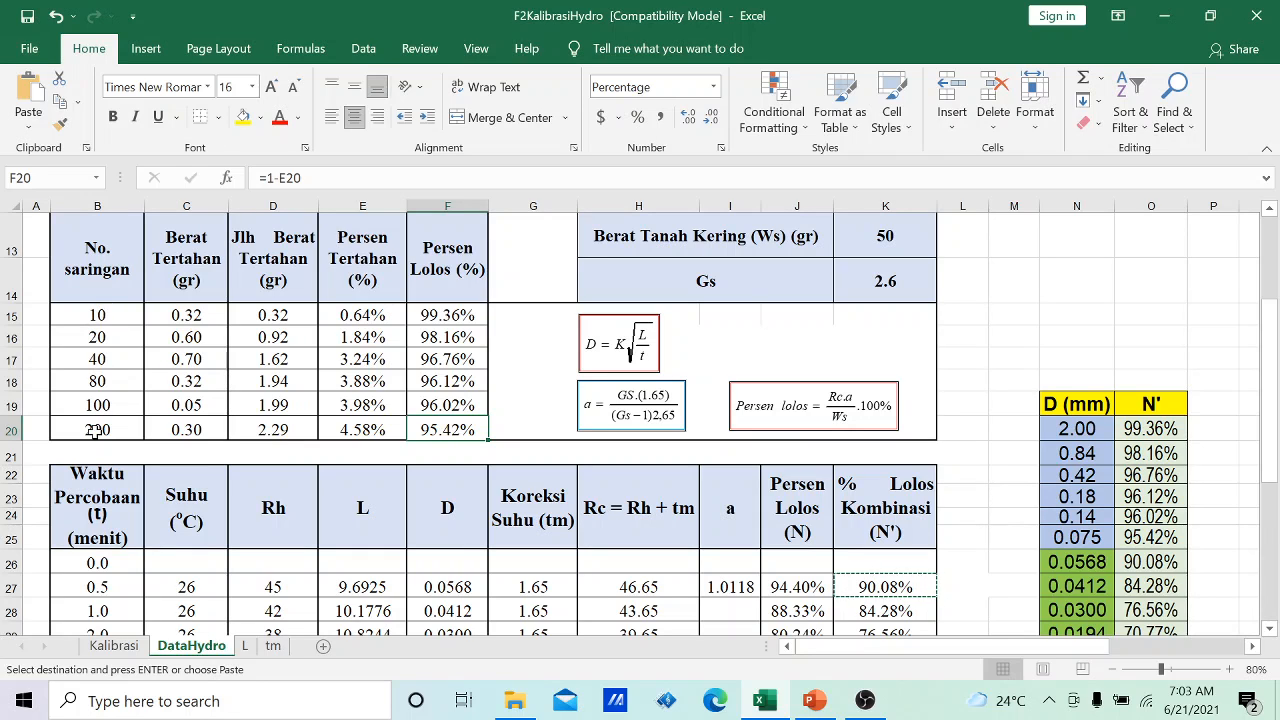
{"action": "left_click", "coordinate": [101, 316]}
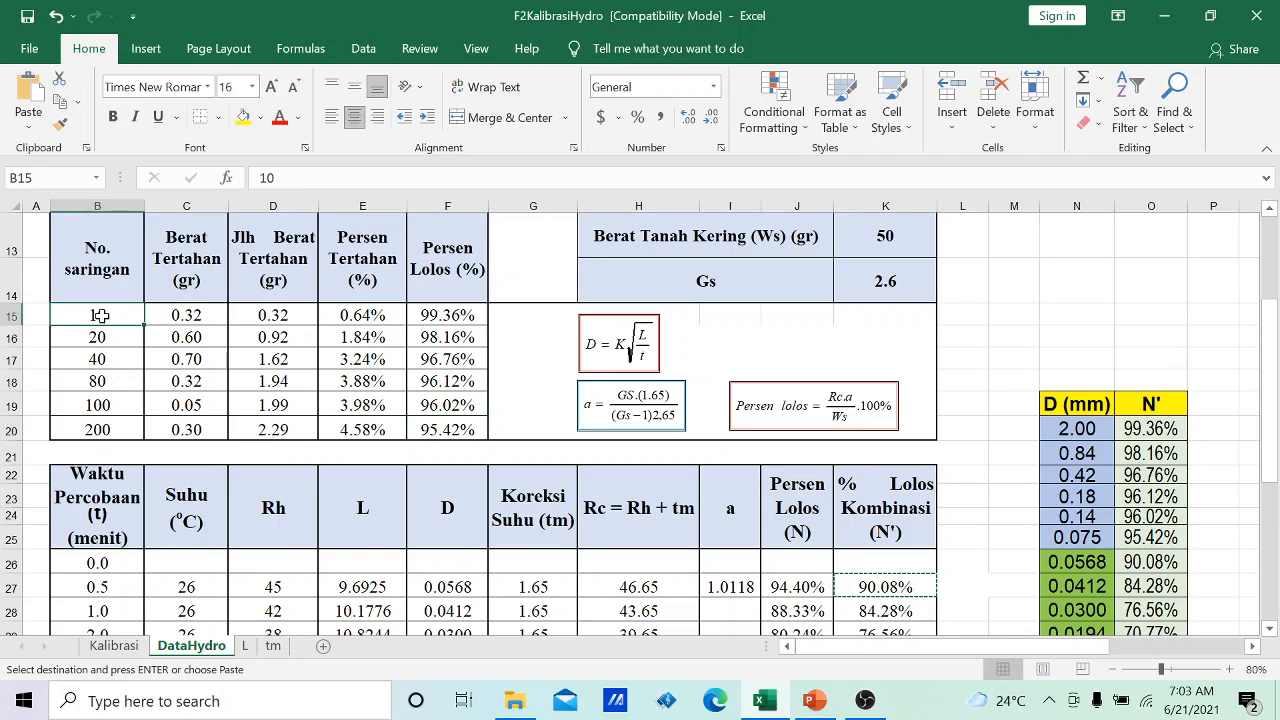
{"action": "left_click", "coordinate": [1075, 427]}
{"action": "left_click", "coordinate": [116, 436]}
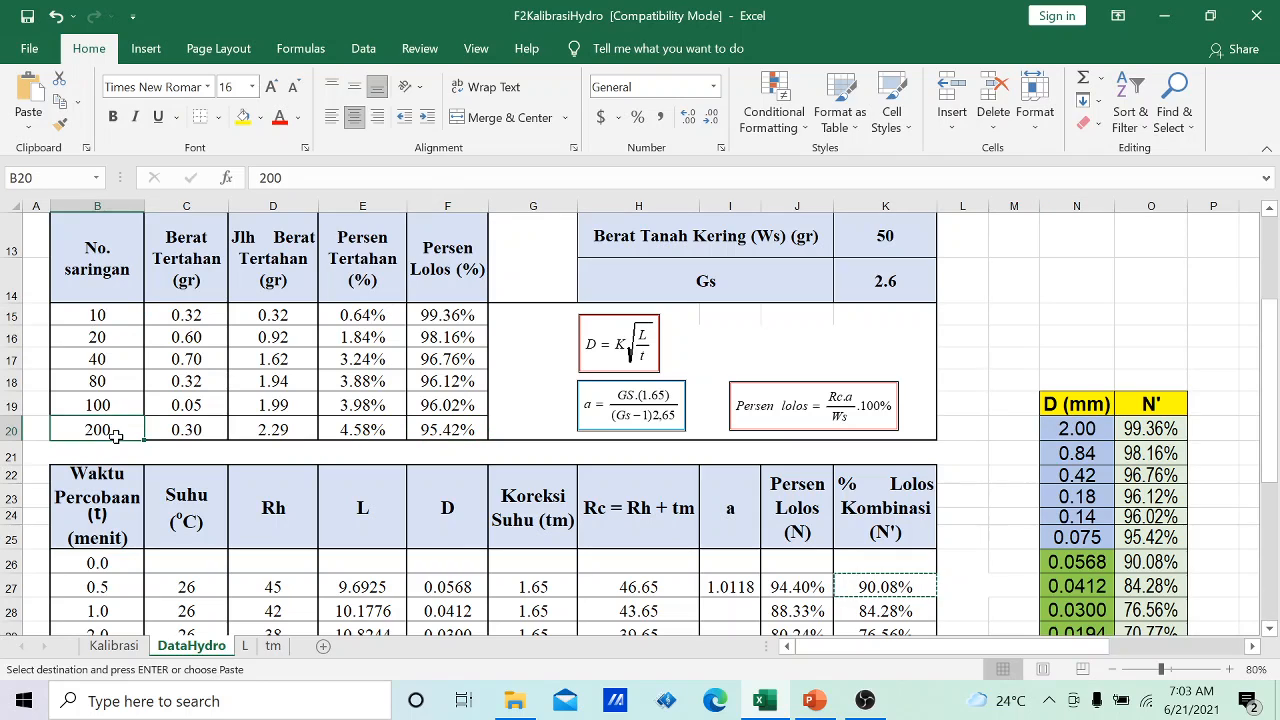
{"action": "left_click", "coordinate": [1088, 540]}
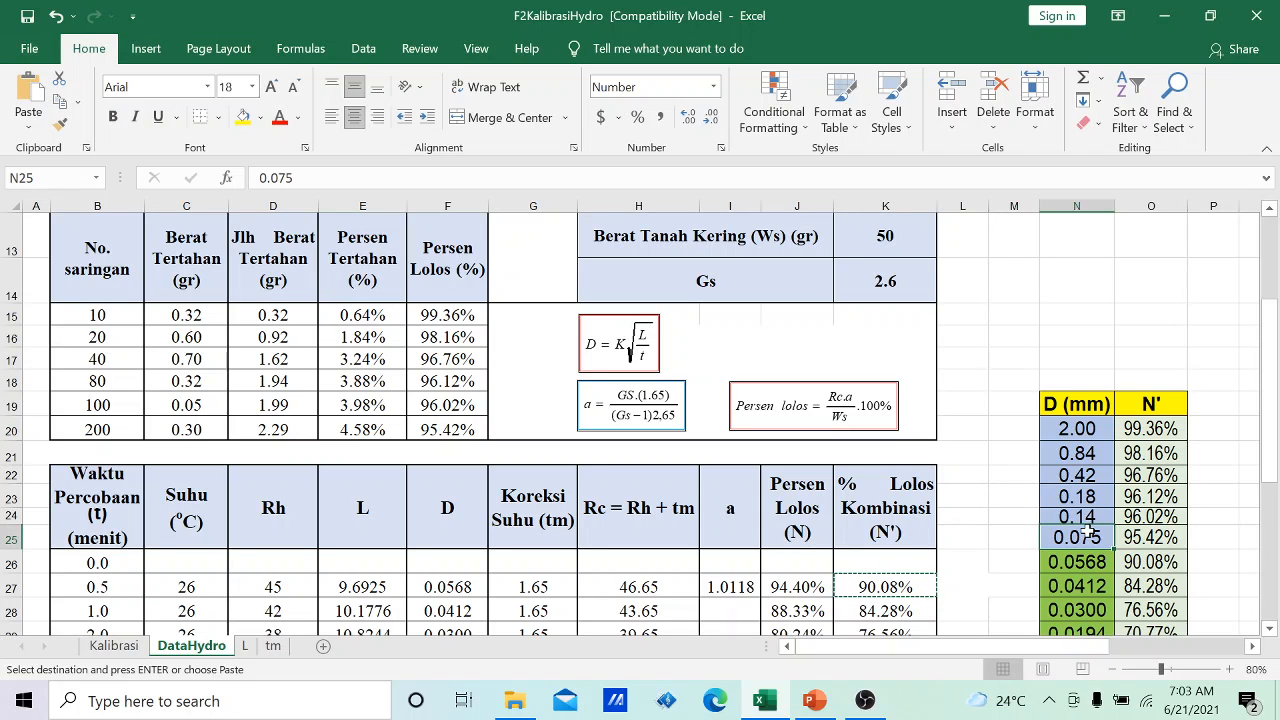
{"action": "left_click_drag", "start_coordinate": [1056, 436], "coordinate": [1075, 538]}
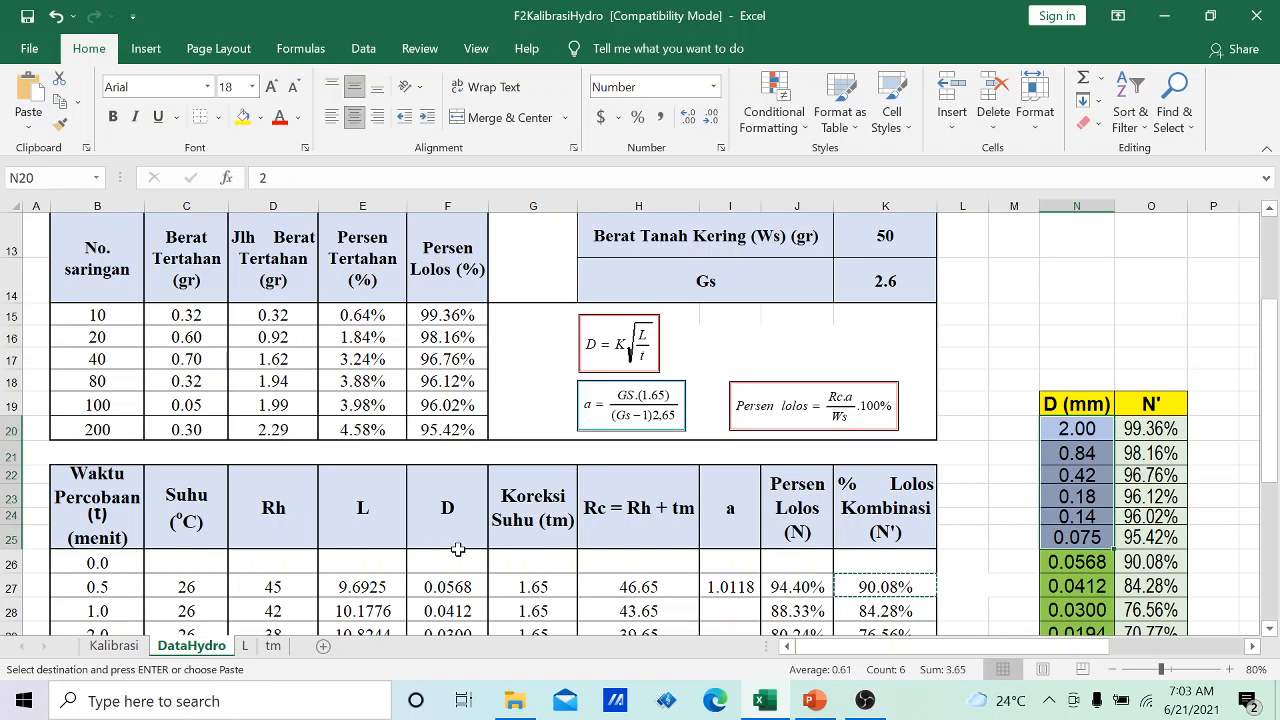
{"action": "scroll", "coordinate": [457, 549], "scroll_direction": "down", "scroll_amount": 2}
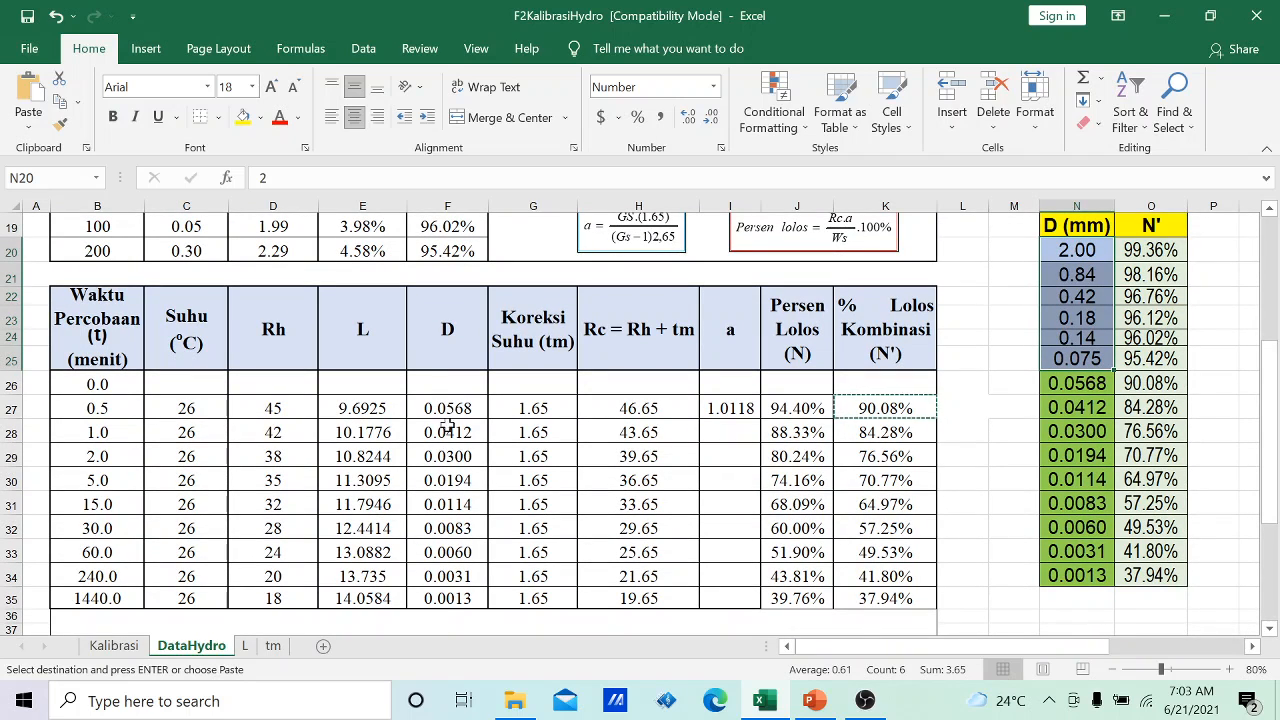
{"action": "left_click", "coordinate": [1067, 398]}
{"action": "key", "text": "Up"}
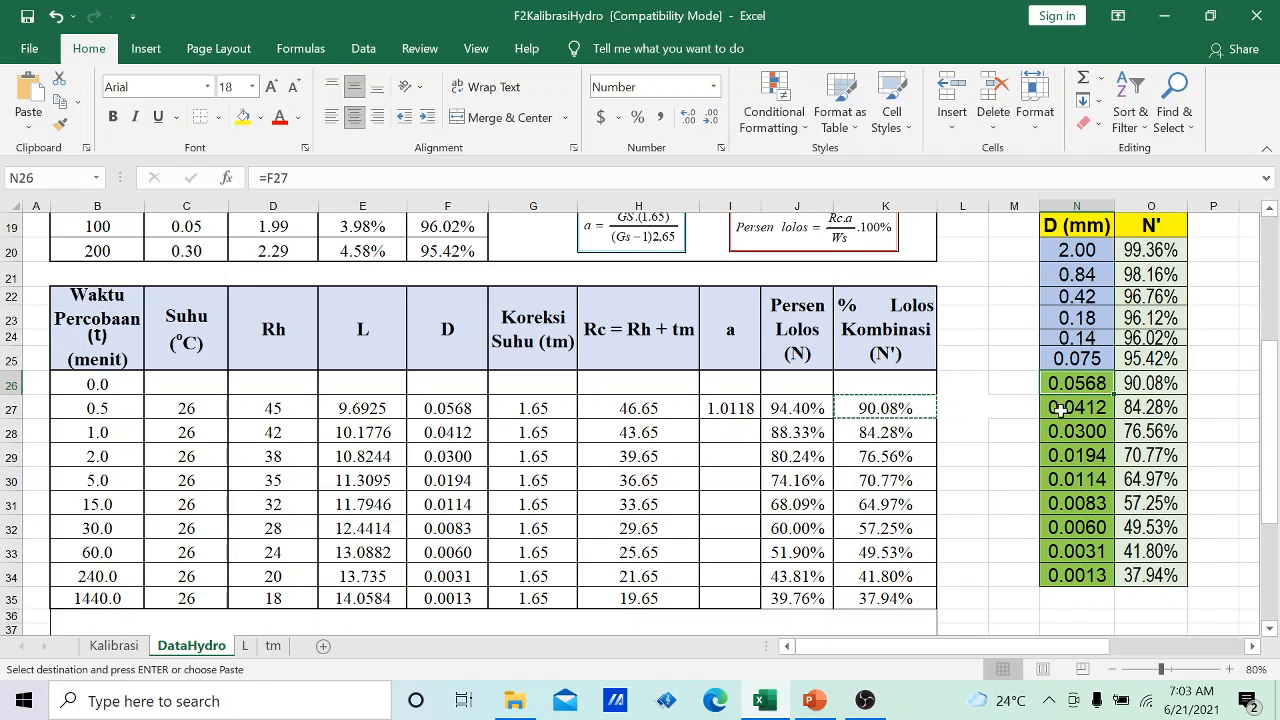
{"action": "left_click", "coordinate": [1052, 528]}
- Examine how the N' values in O20:O34 reference the sieve Persen Lolos in F15:F20 and the combined percentages in K27:K35
{"action": "scroll", "coordinate": [1087, 533], "scroll_direction": "up", "scroll_amount": 2}
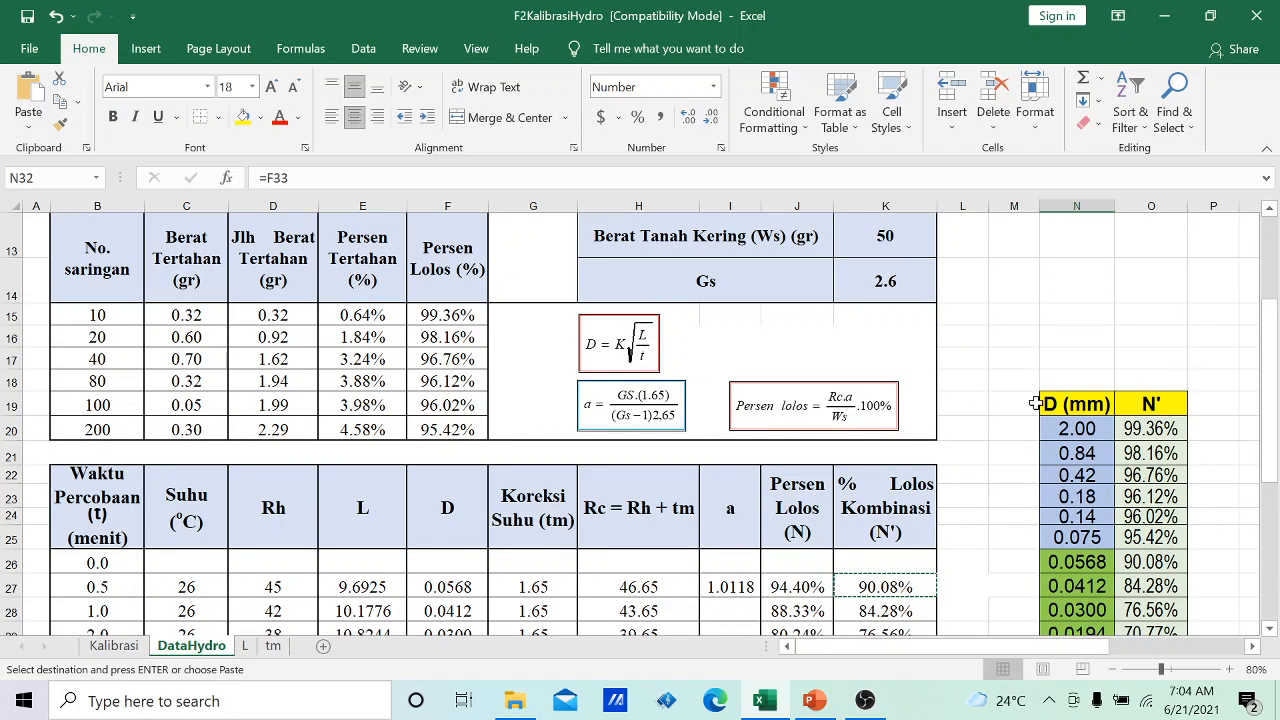
{"action": "left_click", "coordinate": [449, 314]}
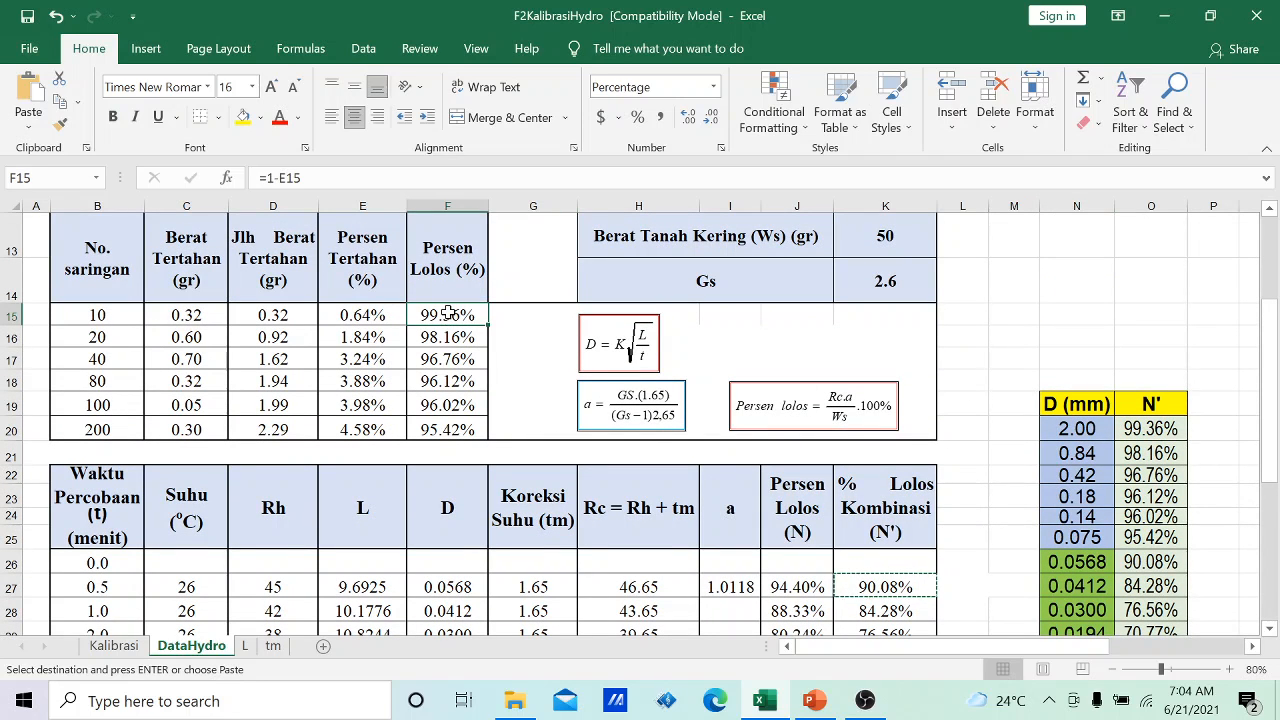
{"action": "left_click_drag", "start_coordinate": [449, 314], "coordinate": [450, 430]}
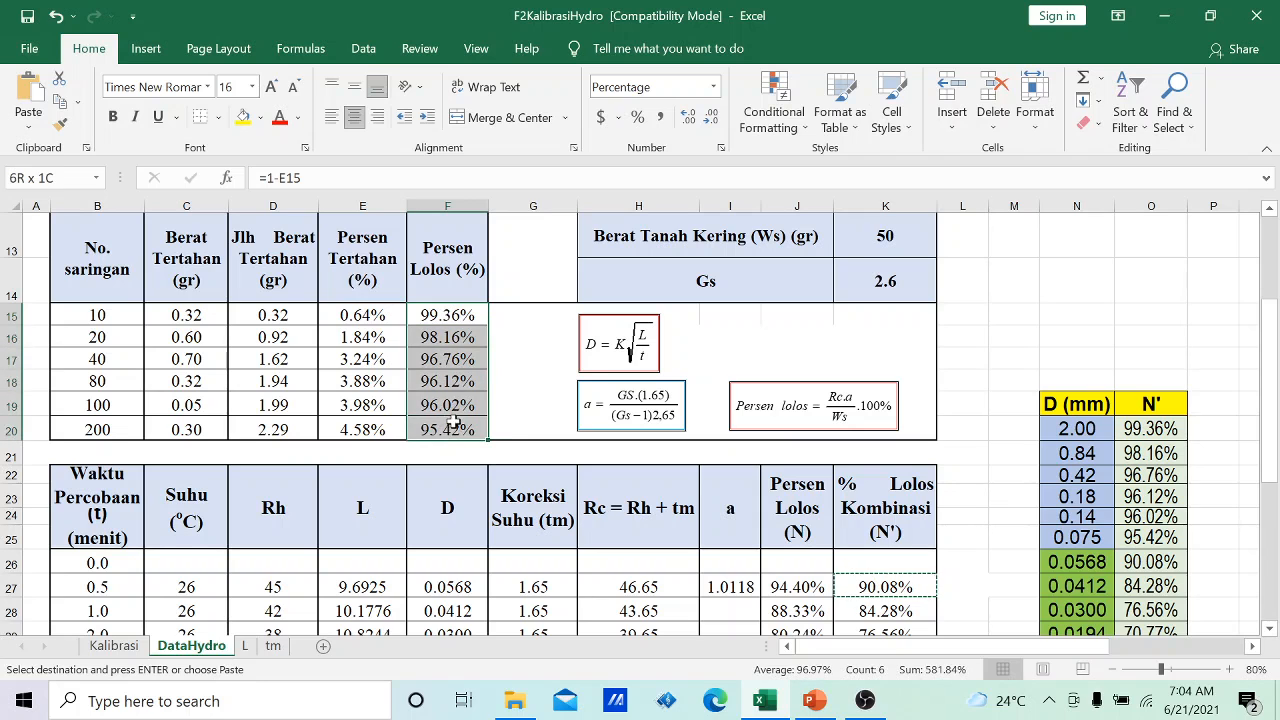
{"action": "left_click", "coordinate": [1142, 430]}
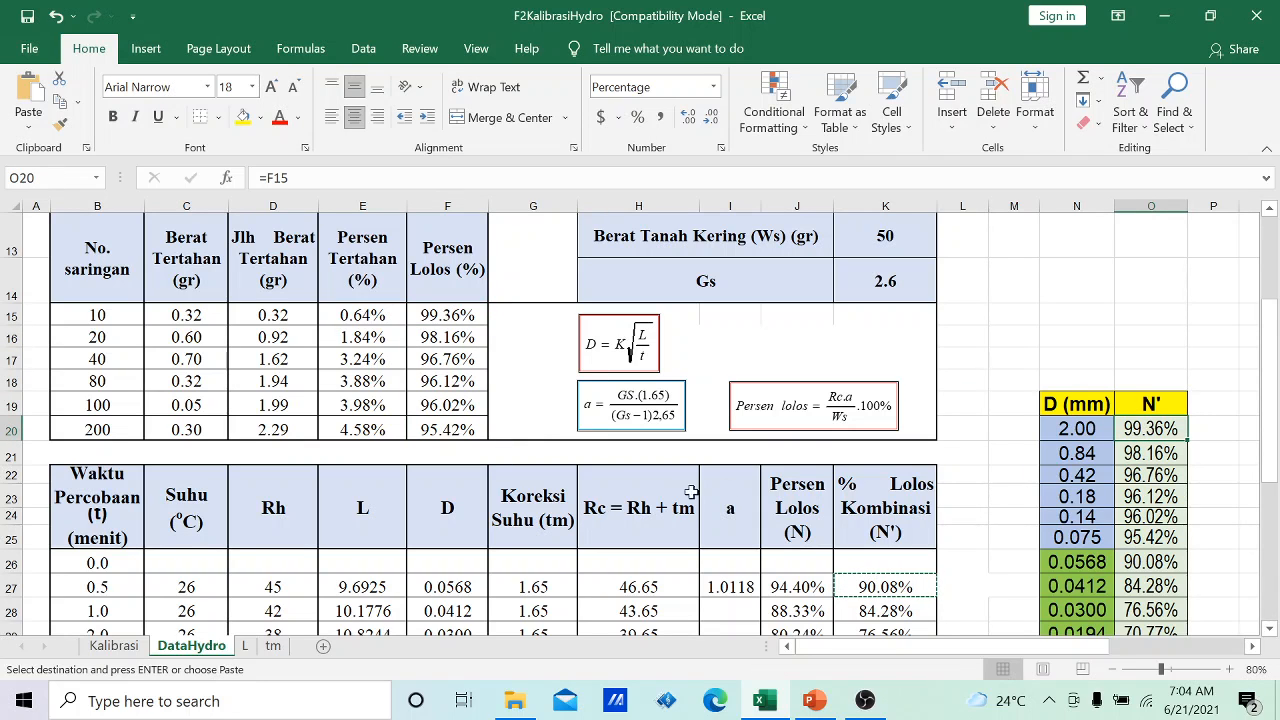
{"action": "scroll", "coordinate": [700, 490], "scroll_direction": "down", "scroll_amount": 1}
{"action": "left_click", "coordinate": [880, 478]}
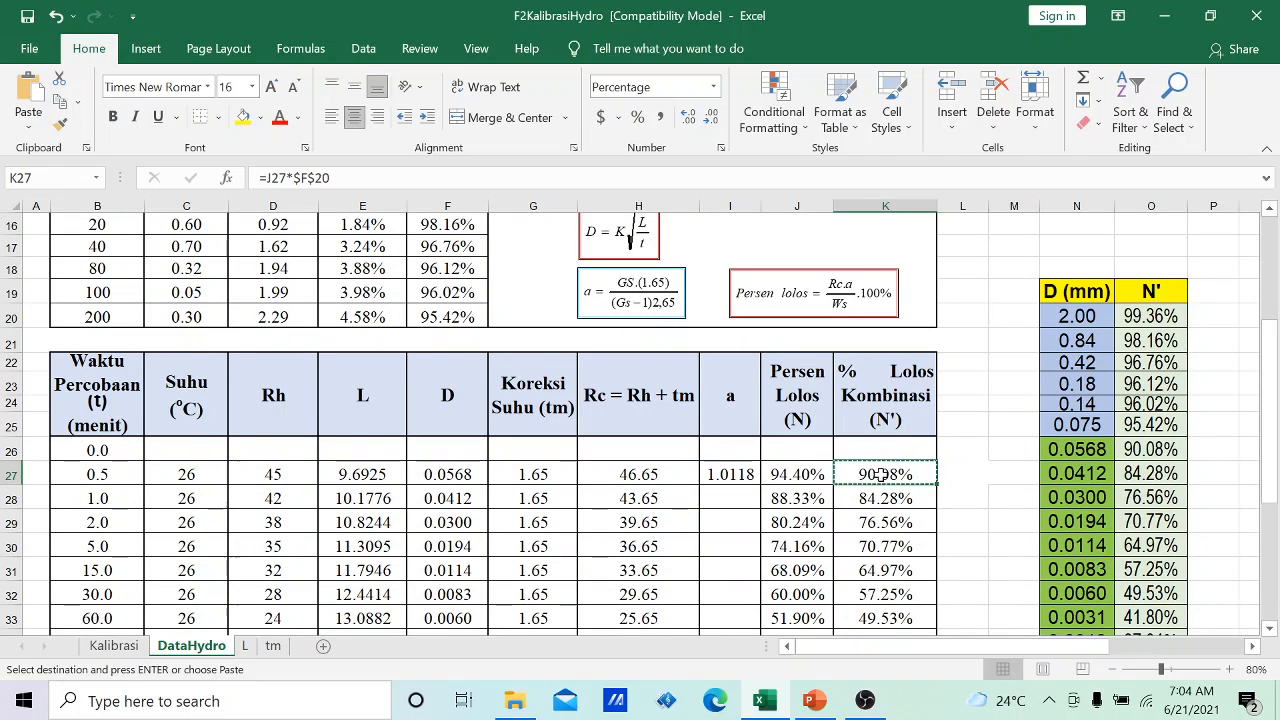
{"action": "scroll", "coordinate": [880, 474], "scroll_direction": "down", "scroll_amount": 2}
{"action": "left_click", "coordinate": [1153, 503]}
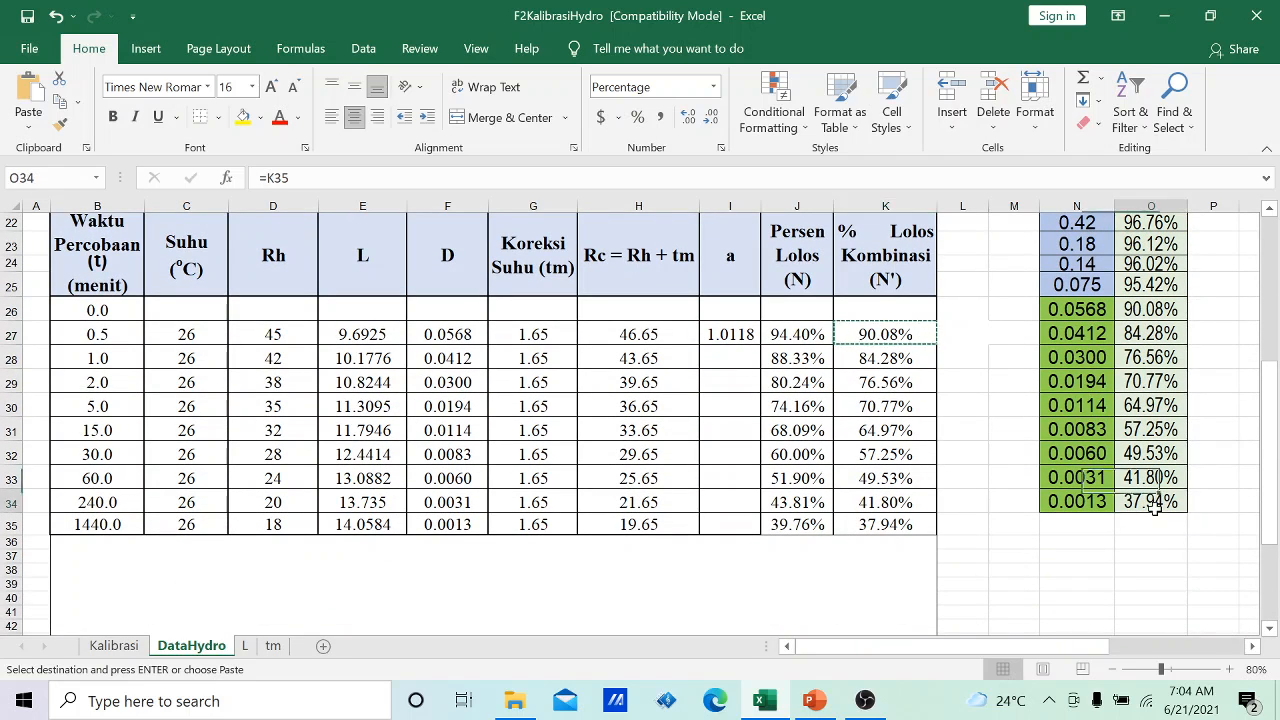
{"action": "left_click_drag", "start_coordinate": [1150, 310], "coordinate": [1155, 502]}
{"action": "key", "text": "ctrl+v"}
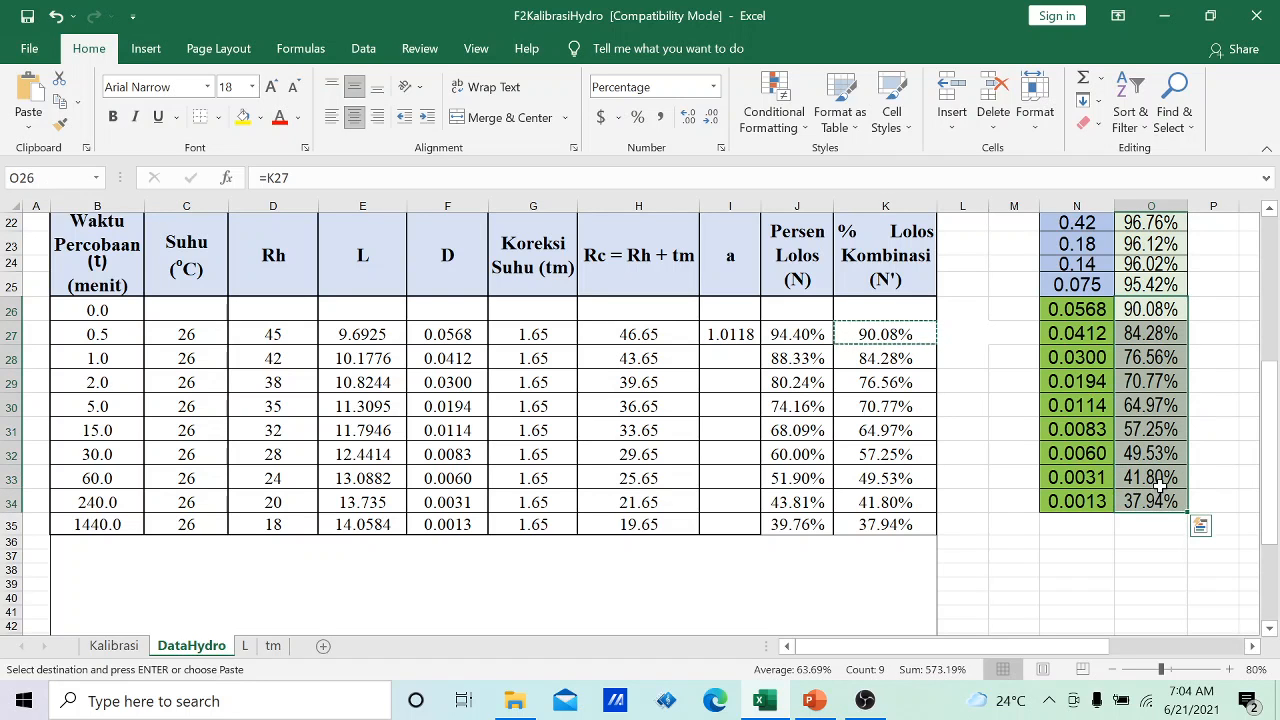
{"action": "scroll", "coordinate": [1157, 487], "scroll_direction": "up", "scroll_amount": 2}
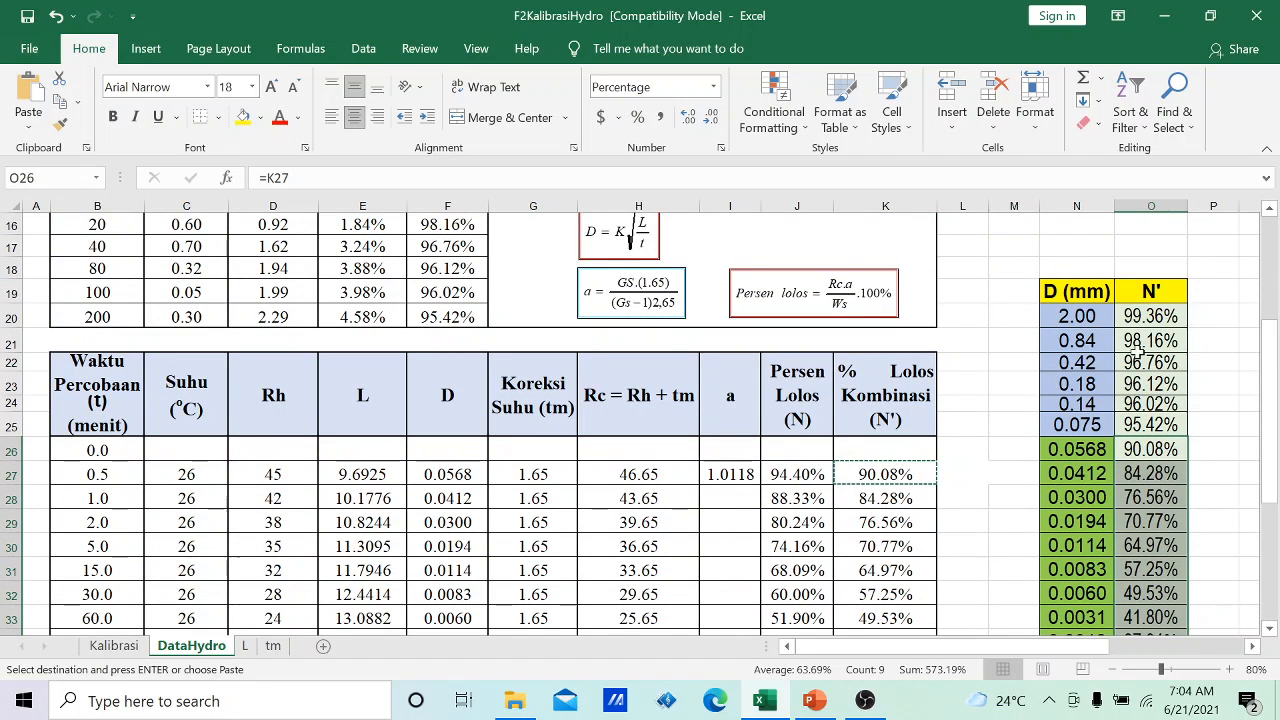
- Clear the N' values in O20:O34 and link O20 to the first sieve's Persen Lolos with =F15
{"action": "left_click_drag", "start_coordinate": [1160, 316], "coordinate": [1160, 573]}
{"action": "key", "text": "Delete"}
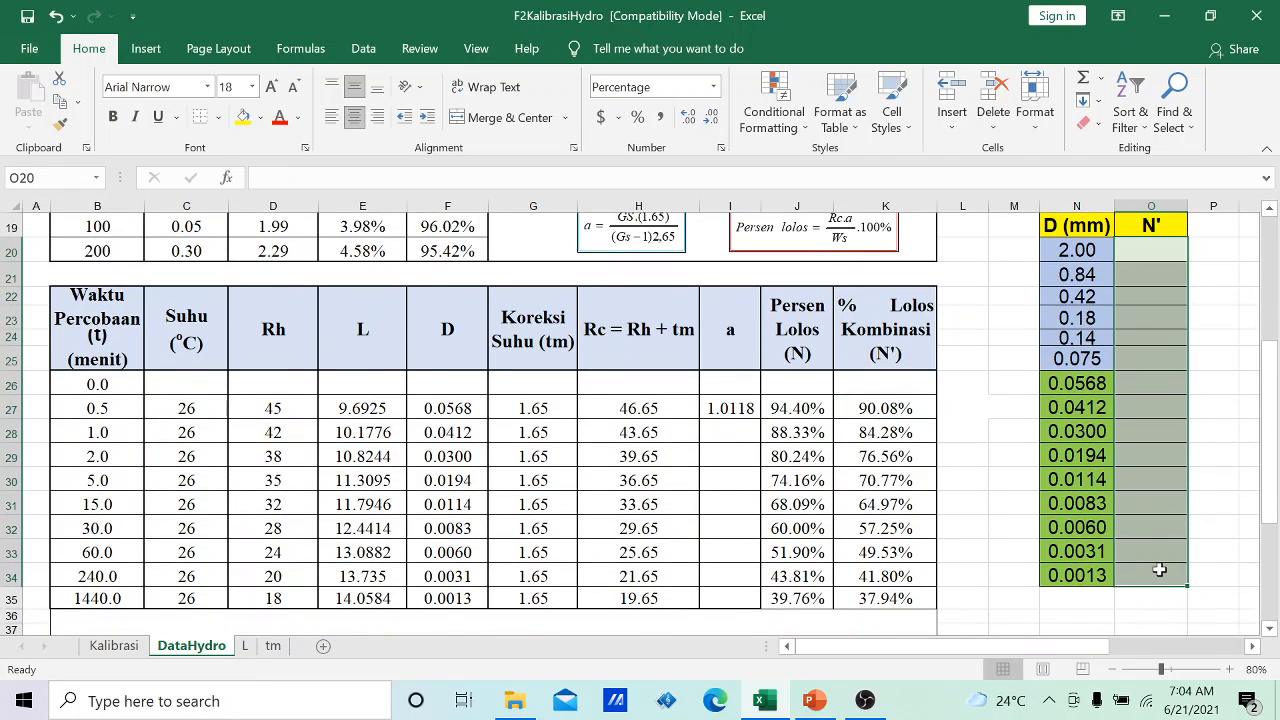
{"action": "scroll", "coordinate": [1157, 561], "scroll_direction": "up", "scroll_amount": 2}
{"action": "left_click", "coordinate": [1143, 425]}
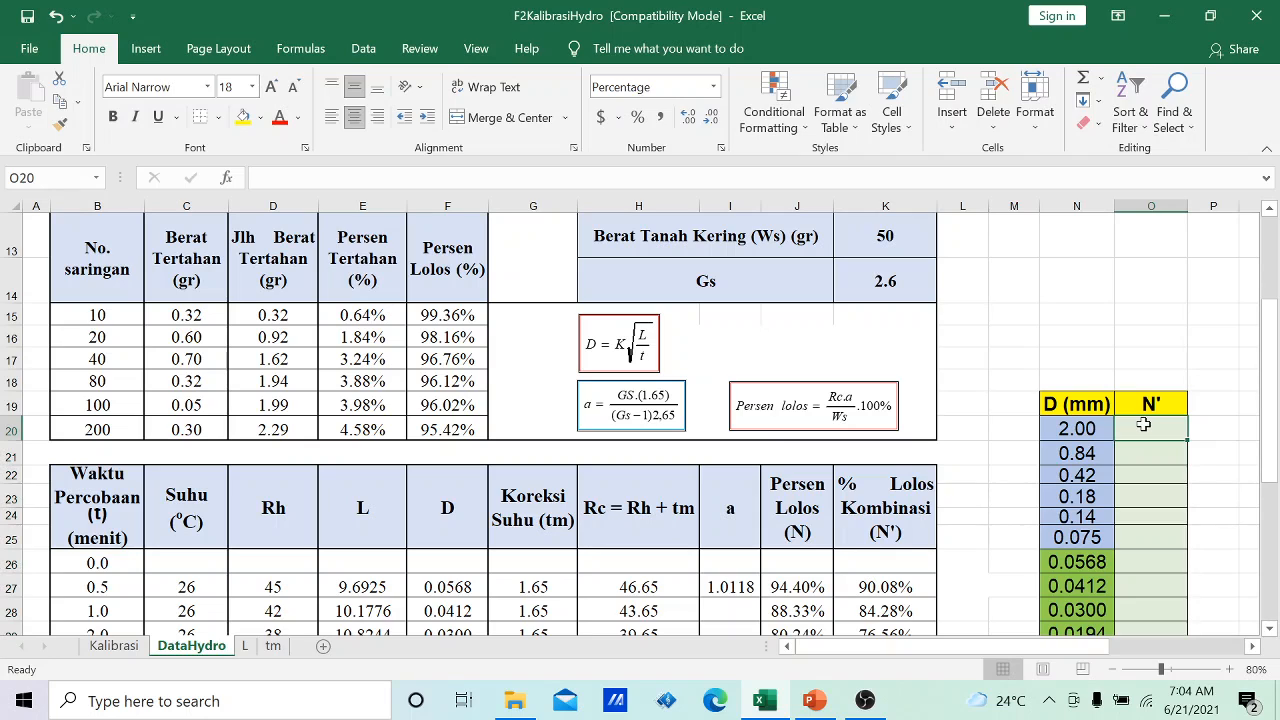
{"action": "type", "text": "="}
{"action": "left_click", "coordinate": [432, 317]}
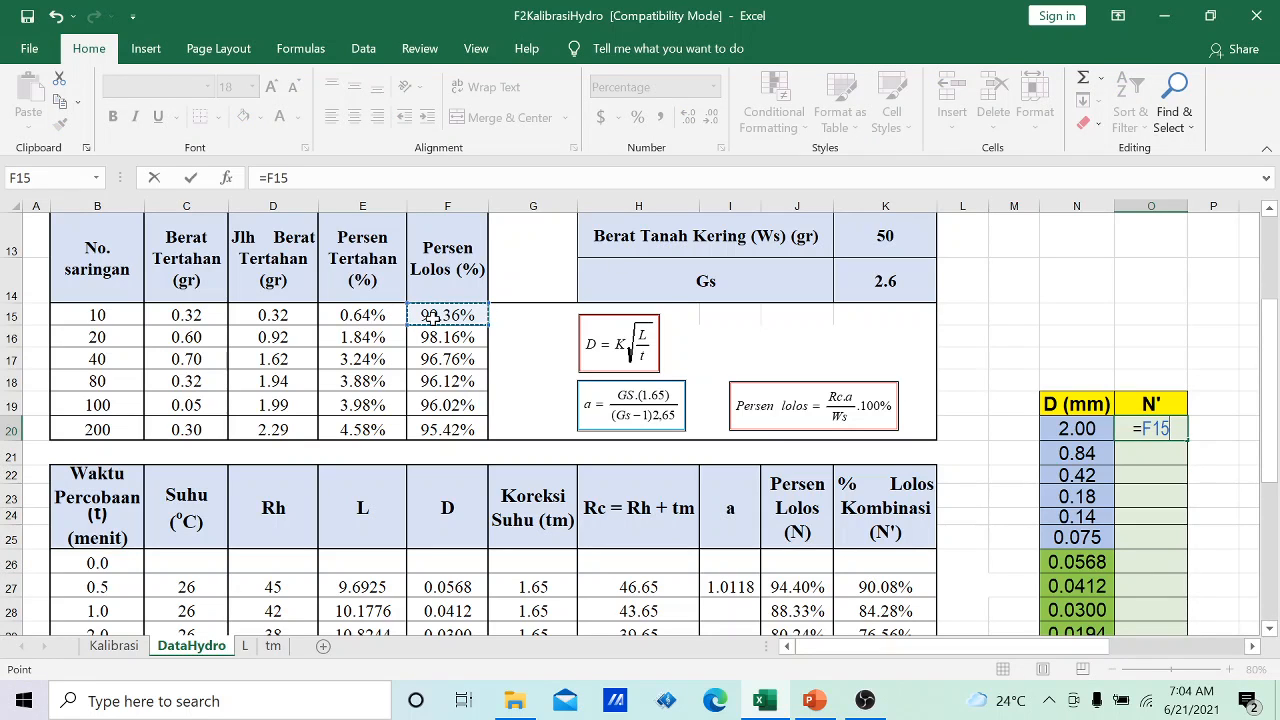
{"action": "key", "text": "Return"}
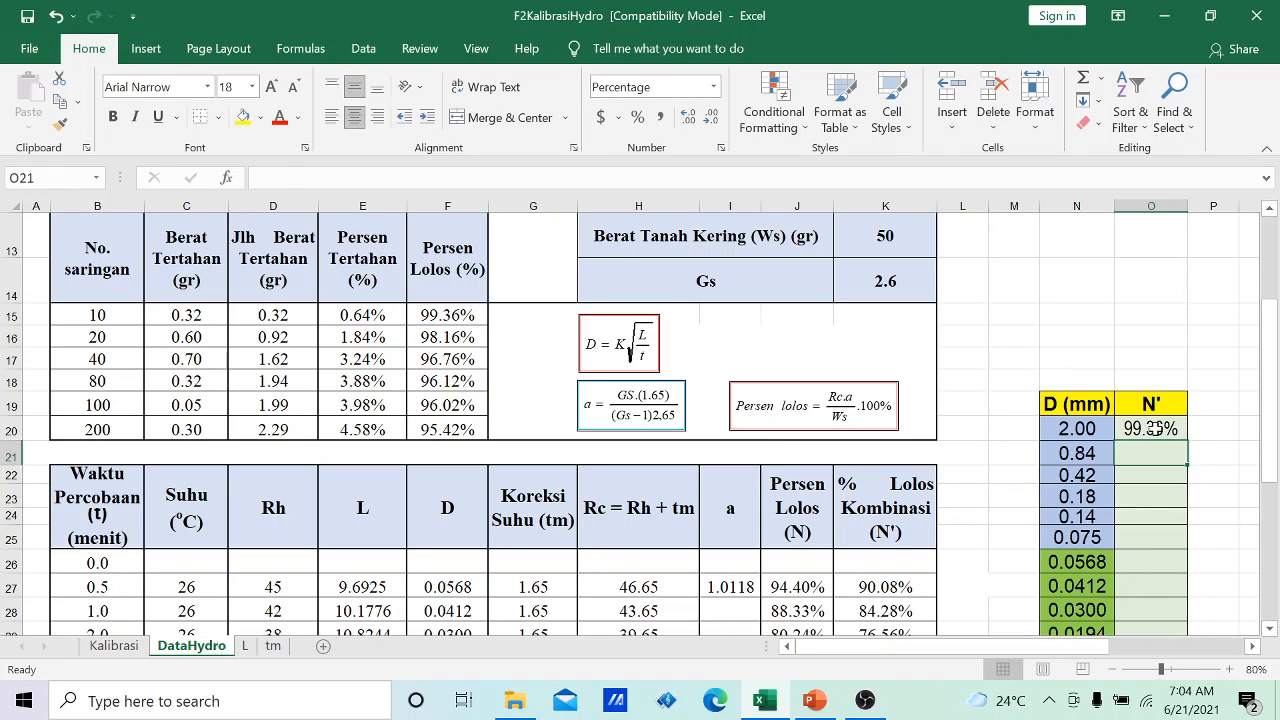
- Copy the O20 formula into O21:O25 for the remaining sieve sizes in the N' column
{"action": "left_click", "coordinate": [1153, 428]}
{"action": "right_click", "coordinate": [1153, 428]}
{"action": "left_click", "coordinate": [1002, 248]}
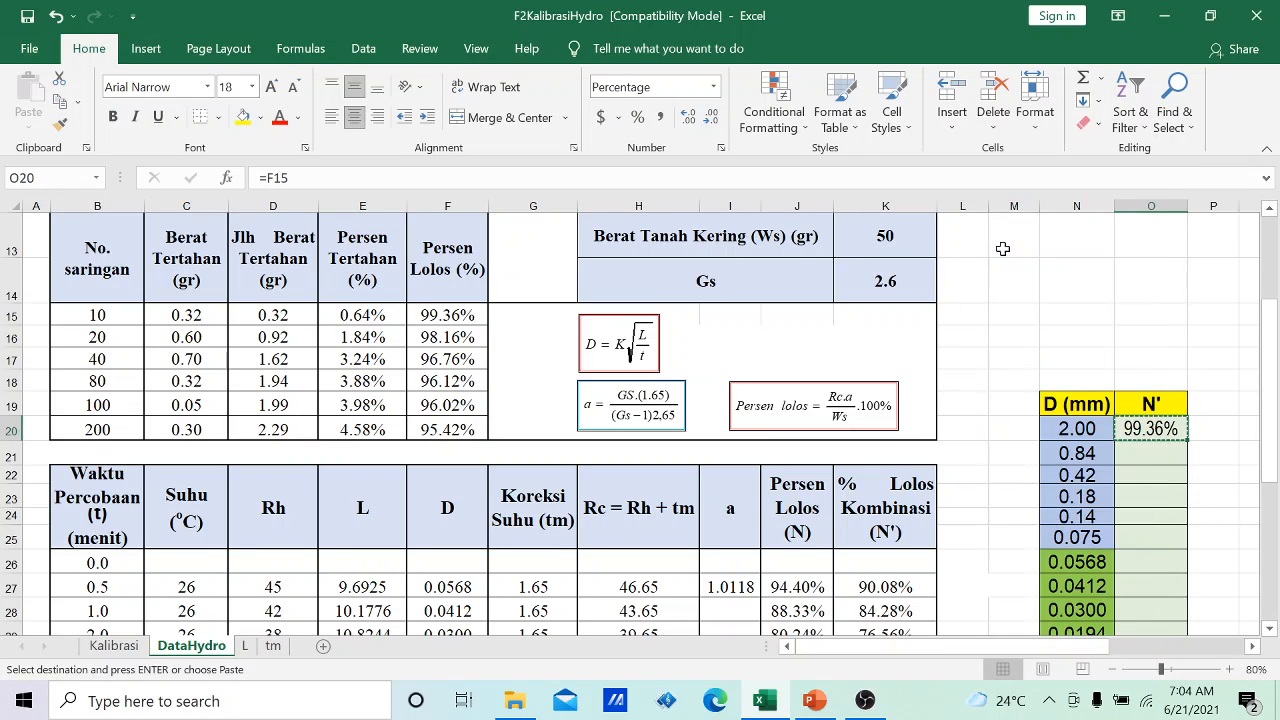
{"action": "left_click_drag", "start_coordinate": [1150, 452], "coordinate": [1150, 540]}
{"action": "right_click", "coordinate": [1150, 540]}
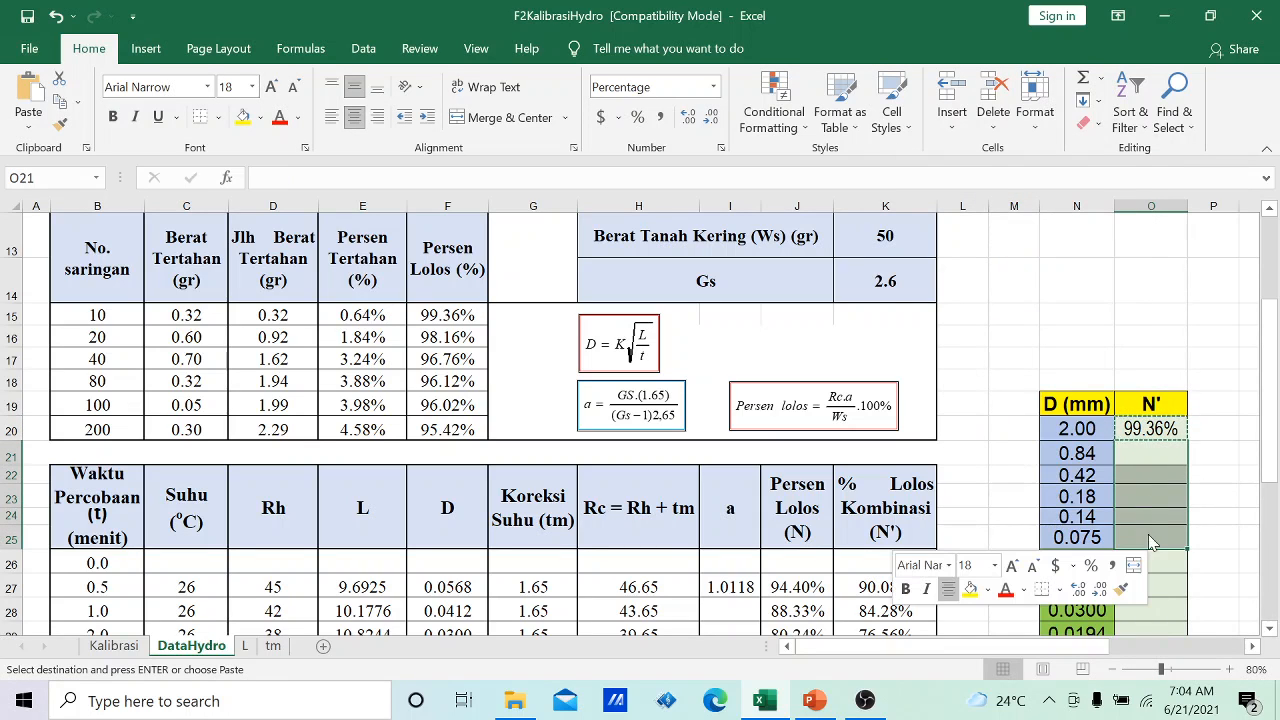
{"action": "left_click", "coordinate": [951, 158]}
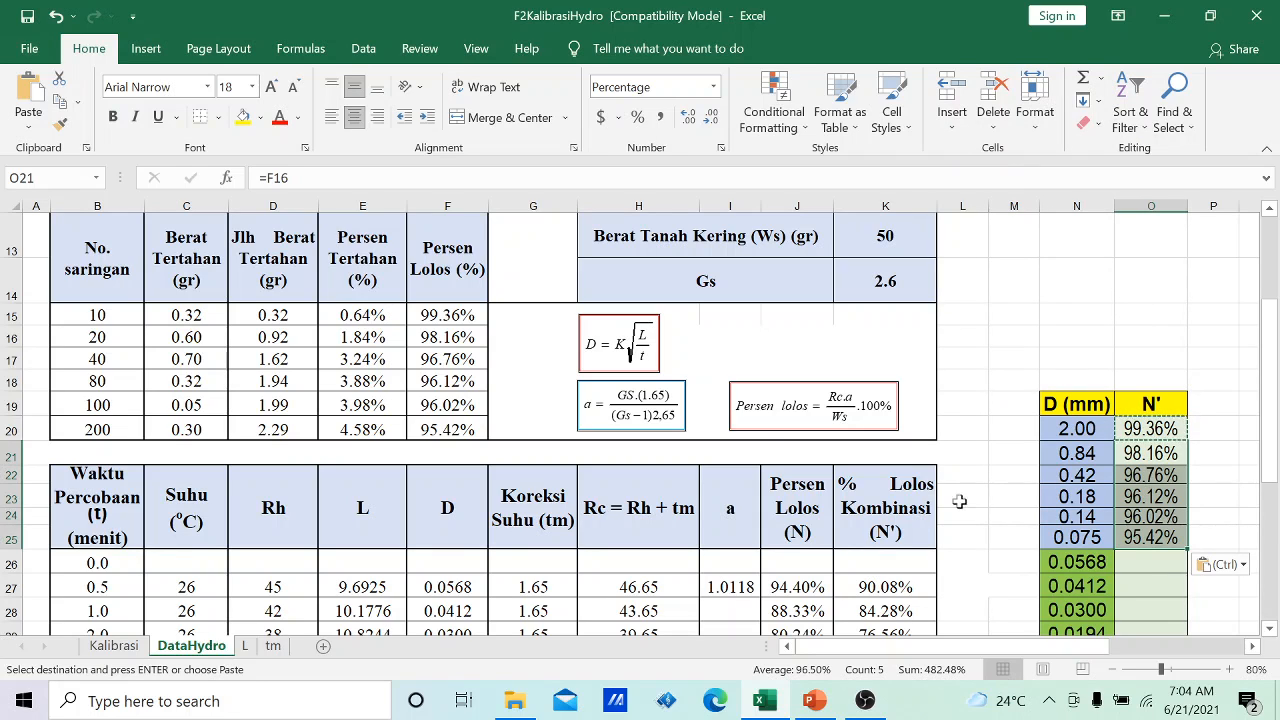
- Link O26 to the first combined hydrometer percentage with =K27
{"action": "left_click", "coordinate": [1154, 561]}
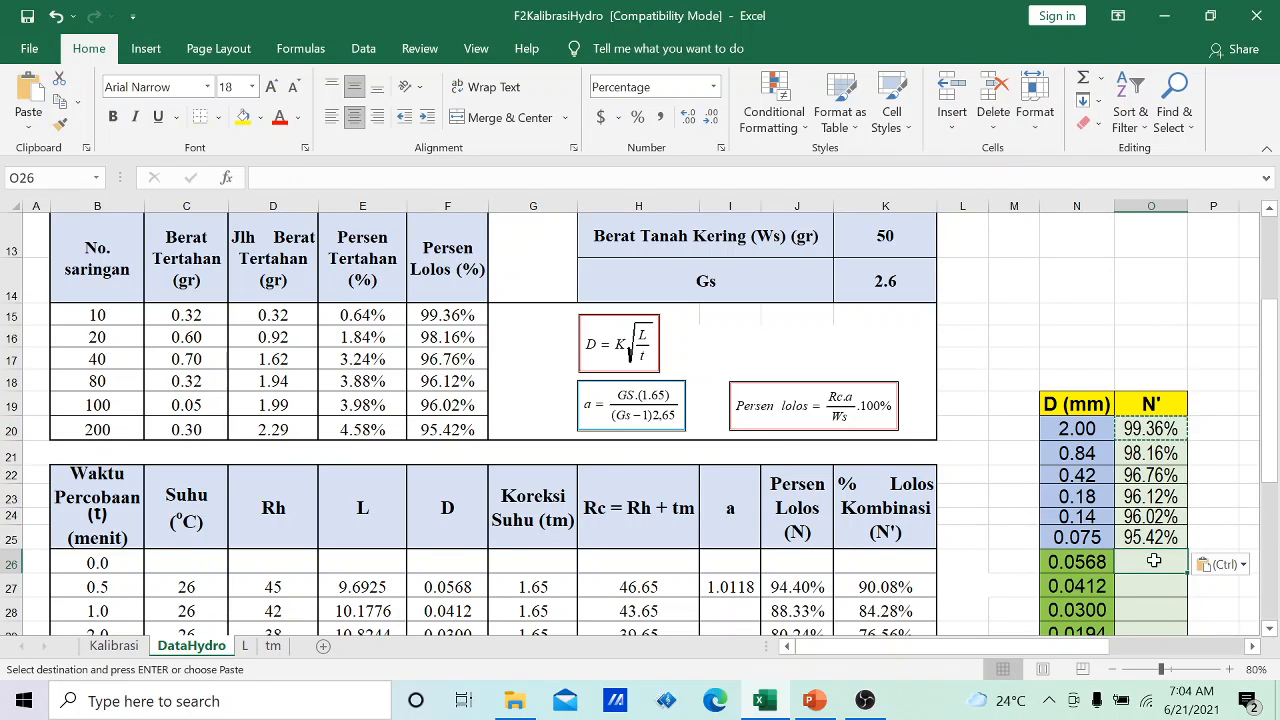
{"action": "key", "text": "Escape"}
{"action": "type", "text": "="}
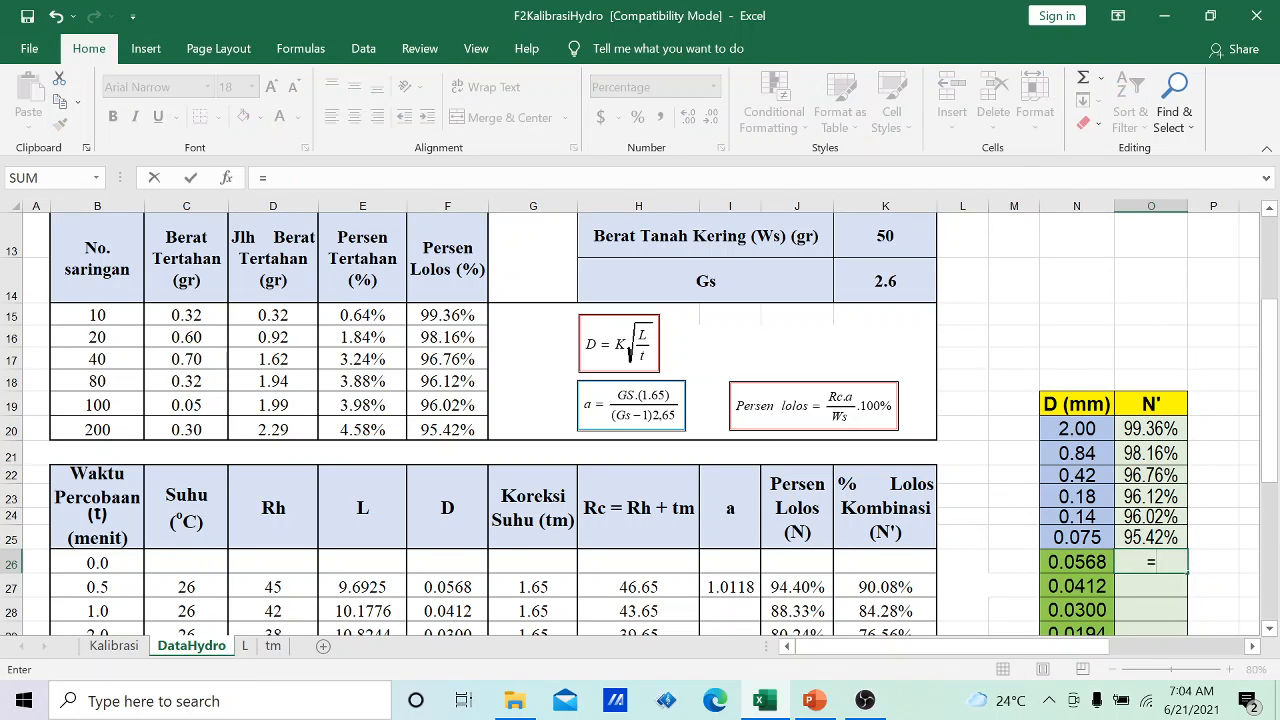
{"action": "left_click", "coordinate": [884, 584]}
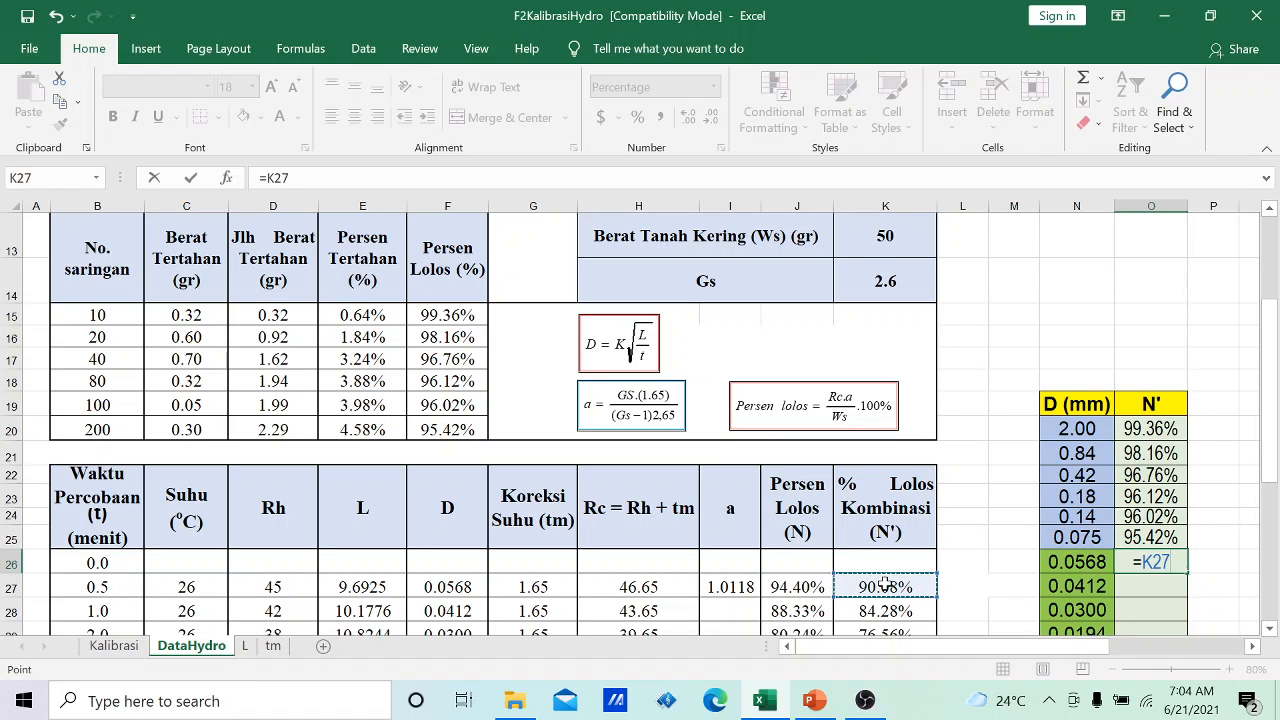
{"action": "key", "text": "Return"}
- Copy the O26 formula into O27:O34 for the remaining hydrometer diameters in the N' column
{"action": "scroll", "coordinate": [954, 526], "scroll_direction": "down", "scroll_amount": 2}
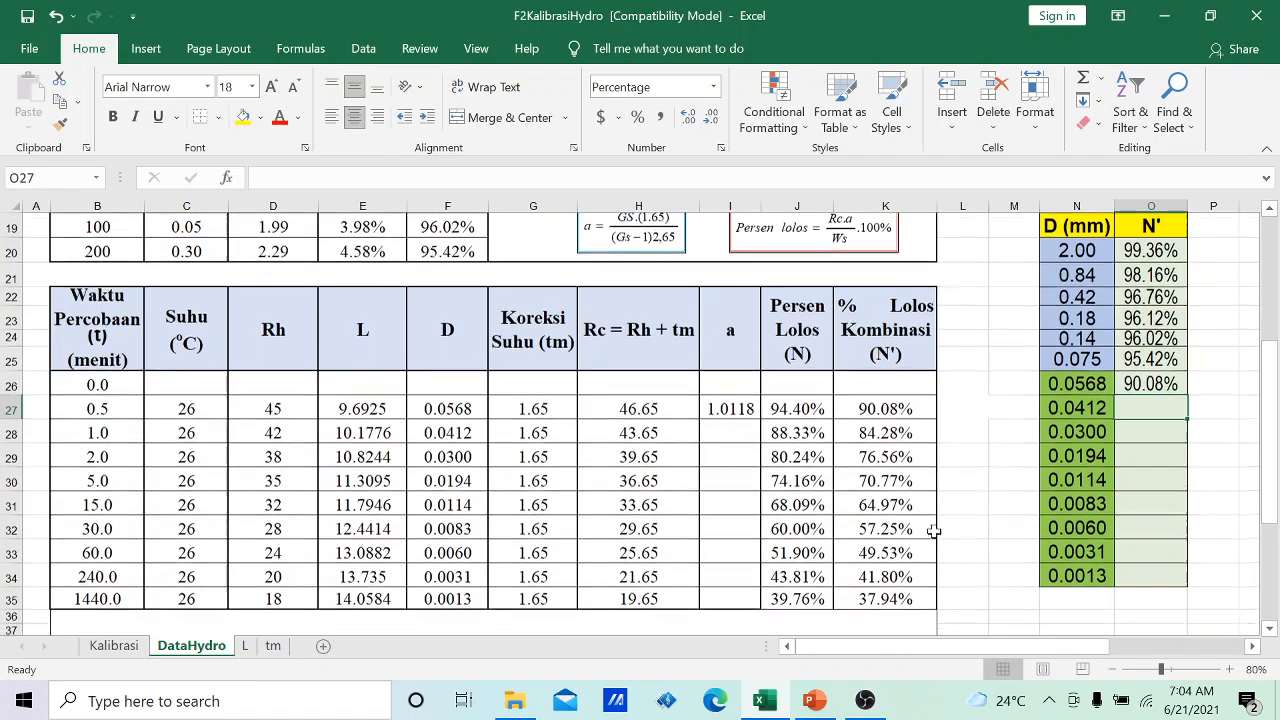
{"action": "left_click", "coordinate": [1130, 386]}
{"action": "right_click", "coordinate": [1130, 388]}
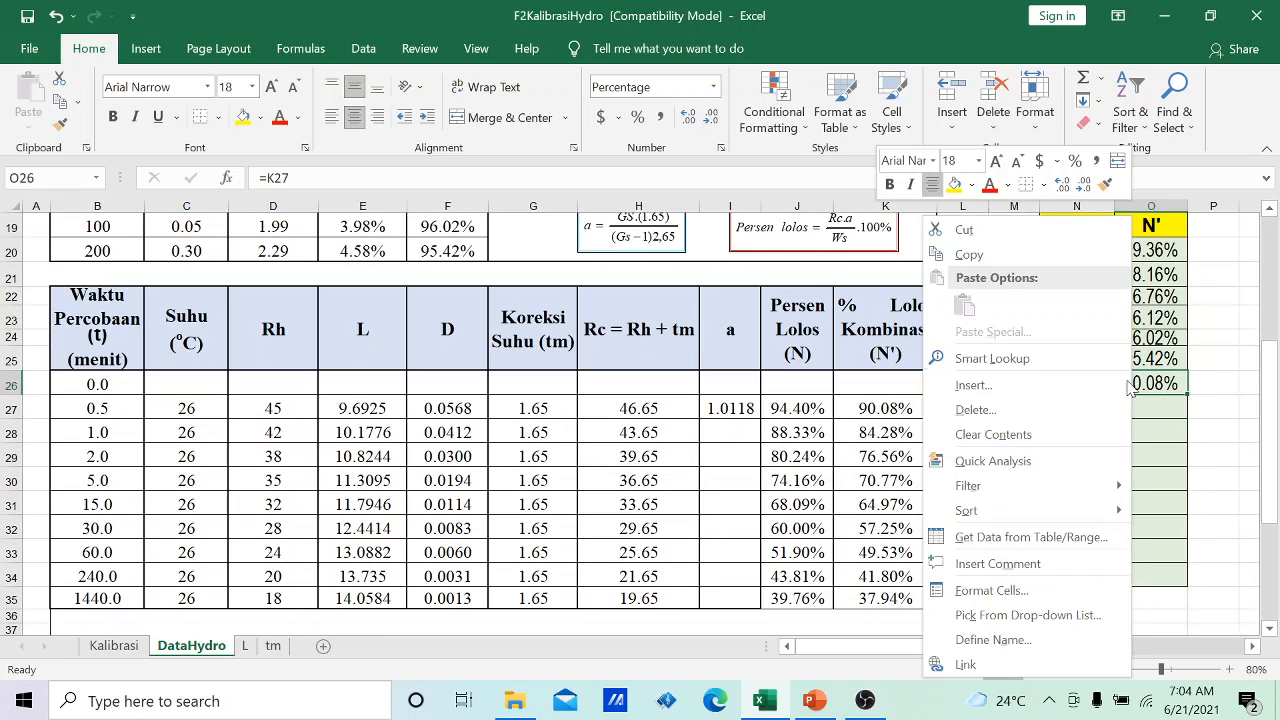
{"action": "left_click", "coordinate": [969, 254]}
{"action": "left_click_drag", "start_coordinate": [1150, 408], "coordinate": [1149, 566]}
{"action": "right_click", "coordinate": [1149, 566]}
{"action": "left_click", "coordinate": [981, 196]}
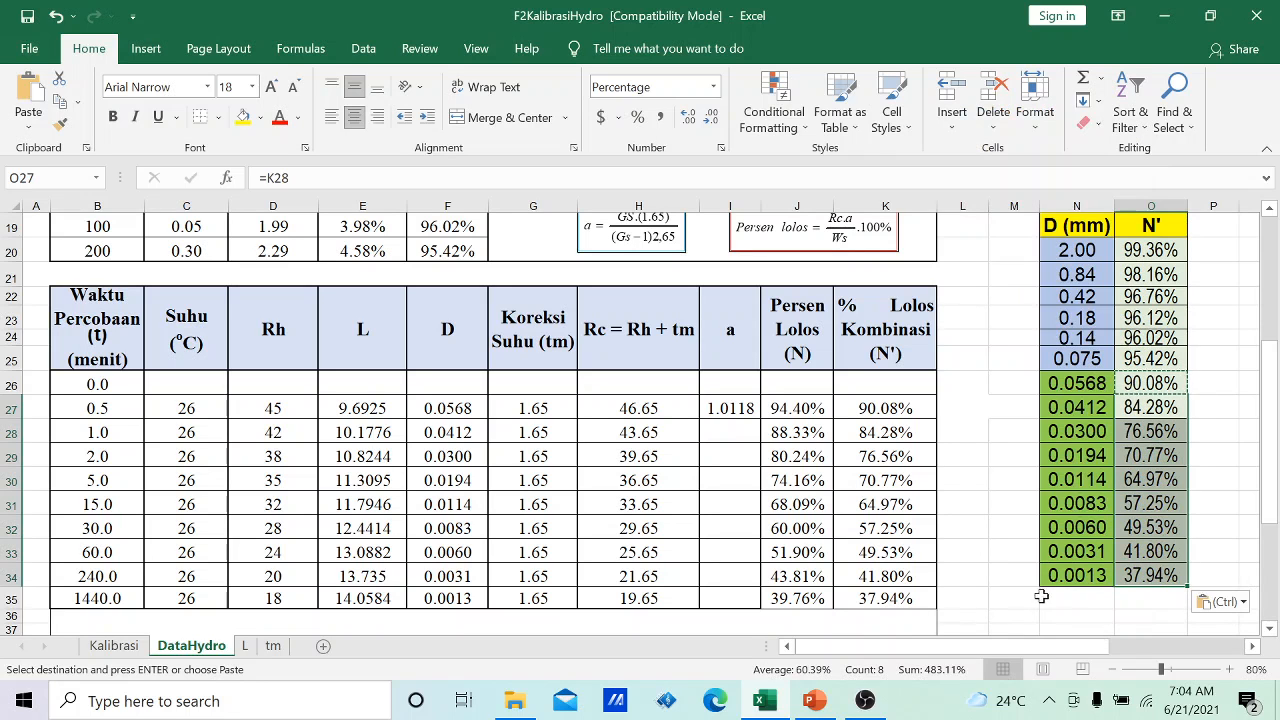
- Insert a scatter chart with smooth lines and markers from the D (mm) and N' data in N20:O34
{"action": "scroll", "coordinate": [1062, 487], "scroll_direction": "up", "scroll_amount": 1}
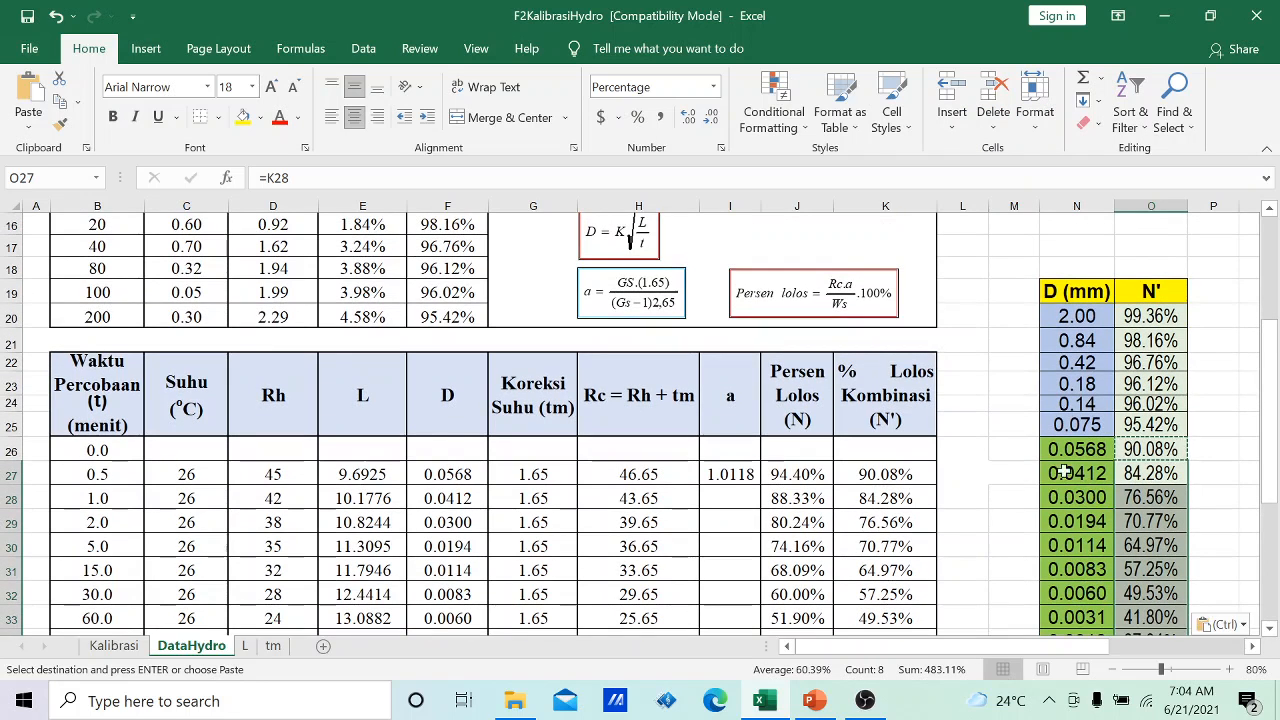
{"action": "left_click", "coordinate": [1247, 647]}
{"action": "left_click", "coordinate": [1241, 647]}
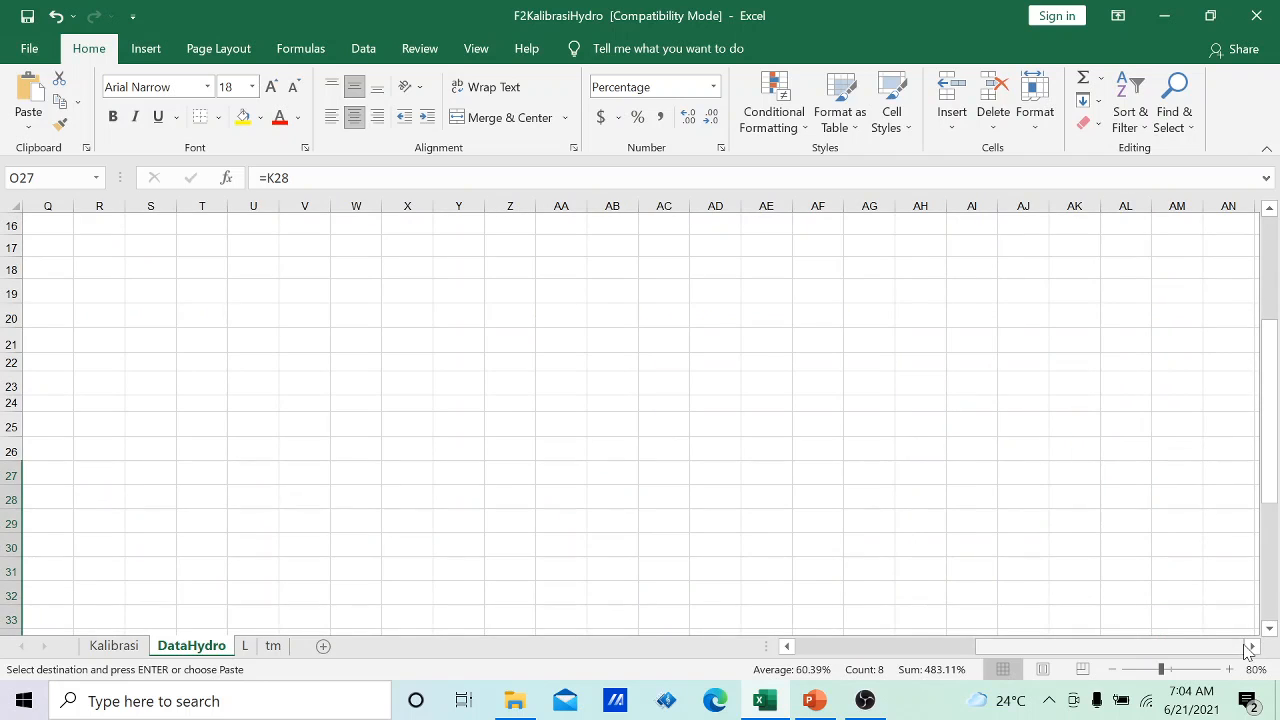
{"action": "left_click_drag", "start_coordinate": [1053, 652], "coordinate": [903, 663]}
{"action": "scroll", "coordinate": [1255, 645], "scroll_direction": "right", "scroll_amount": 5}
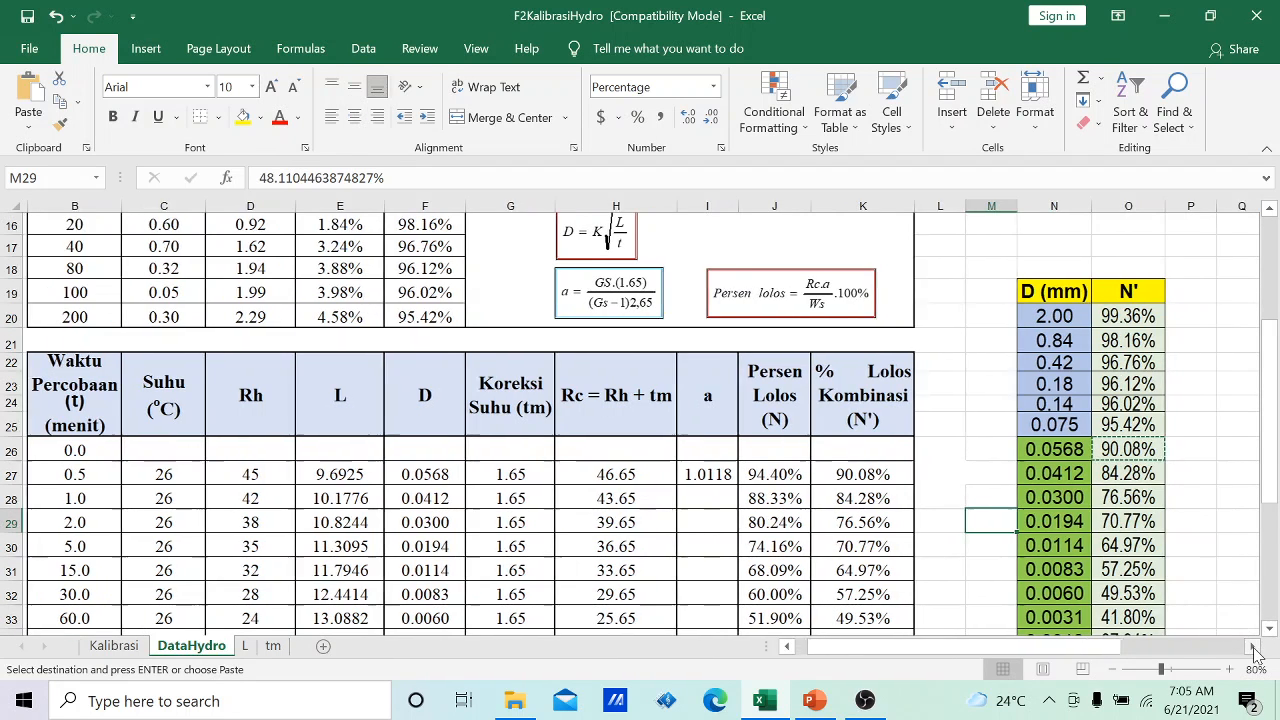
{"action": "scroll", "coordinate": [1195, 578], "scroll_direction": "down", "scroll_amount": 1}
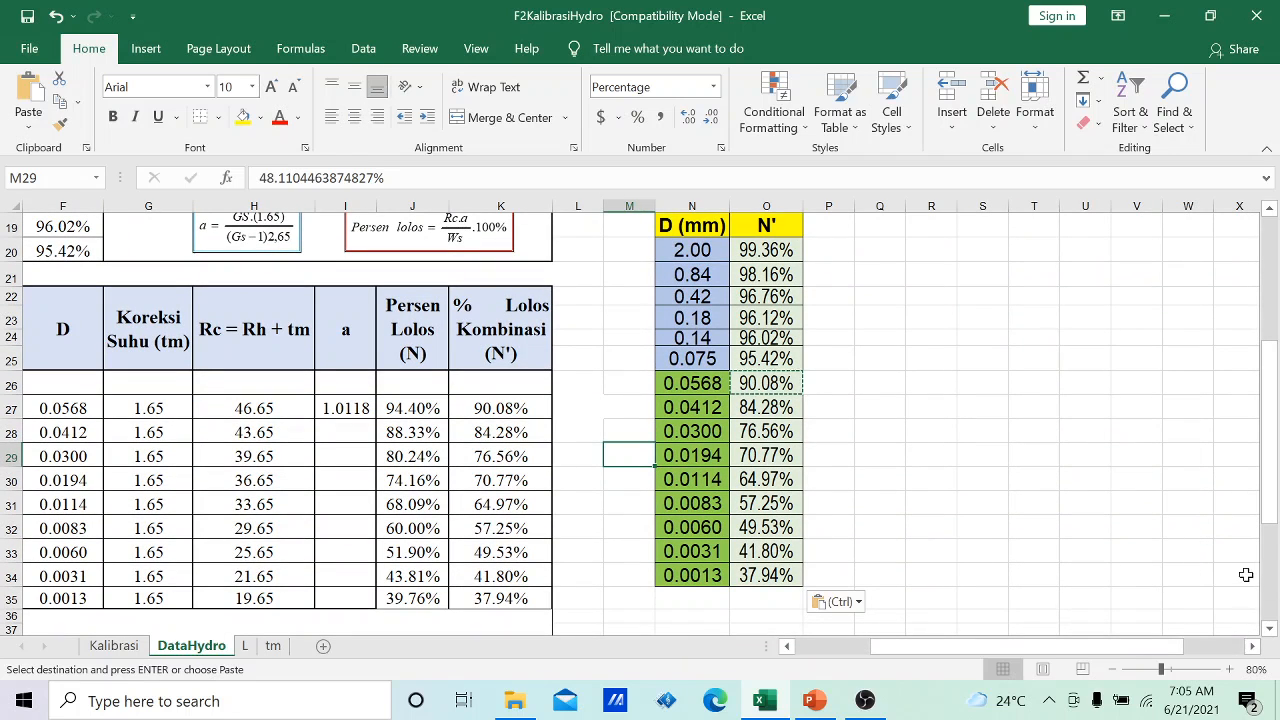
{"action": "left_click", "coordinate": [1252, 647]}
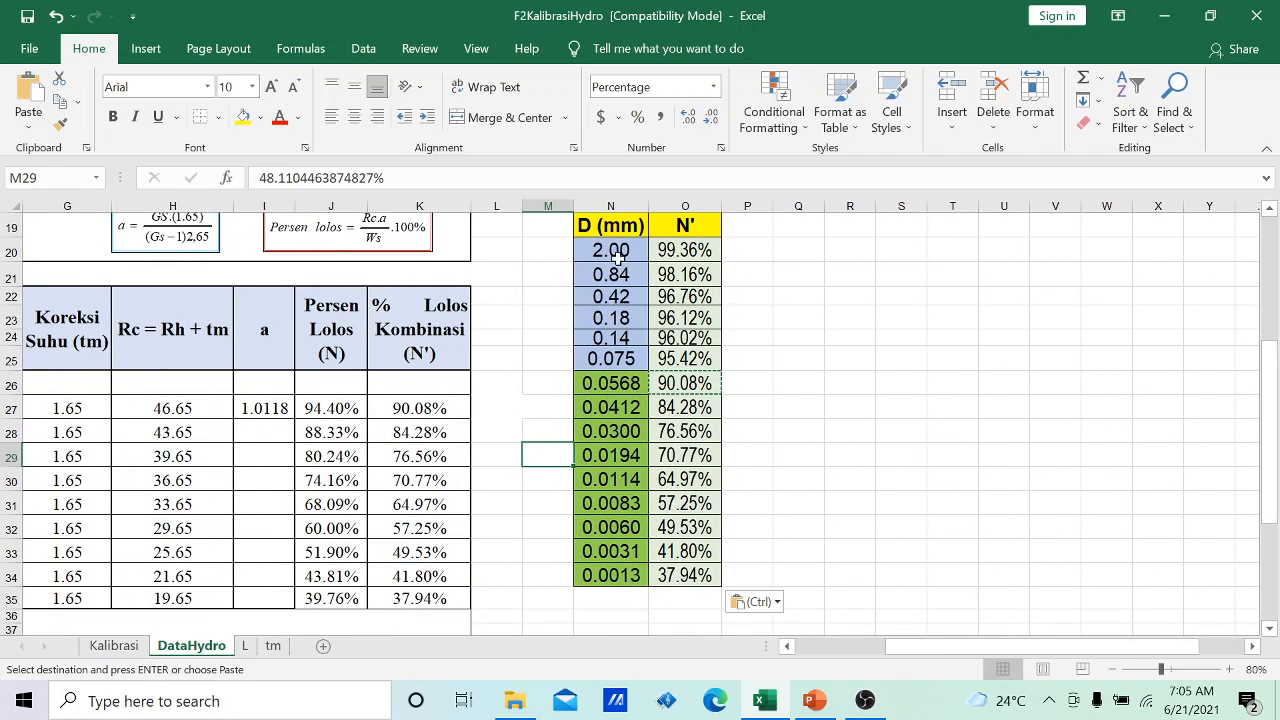
{"action": "left_click_drag", "start_coordinate": [605, 252], "coordinate": [665, 576]}
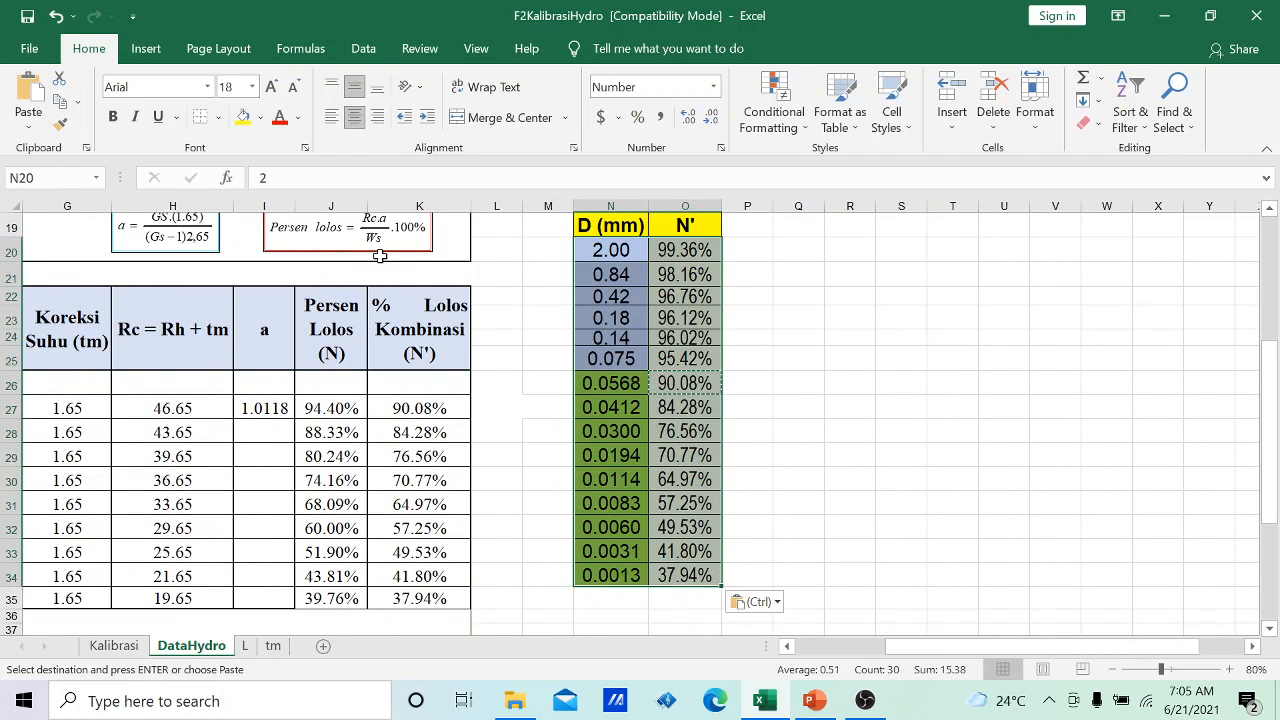
{"action": "left_click", "coordinate": [145, 55]}
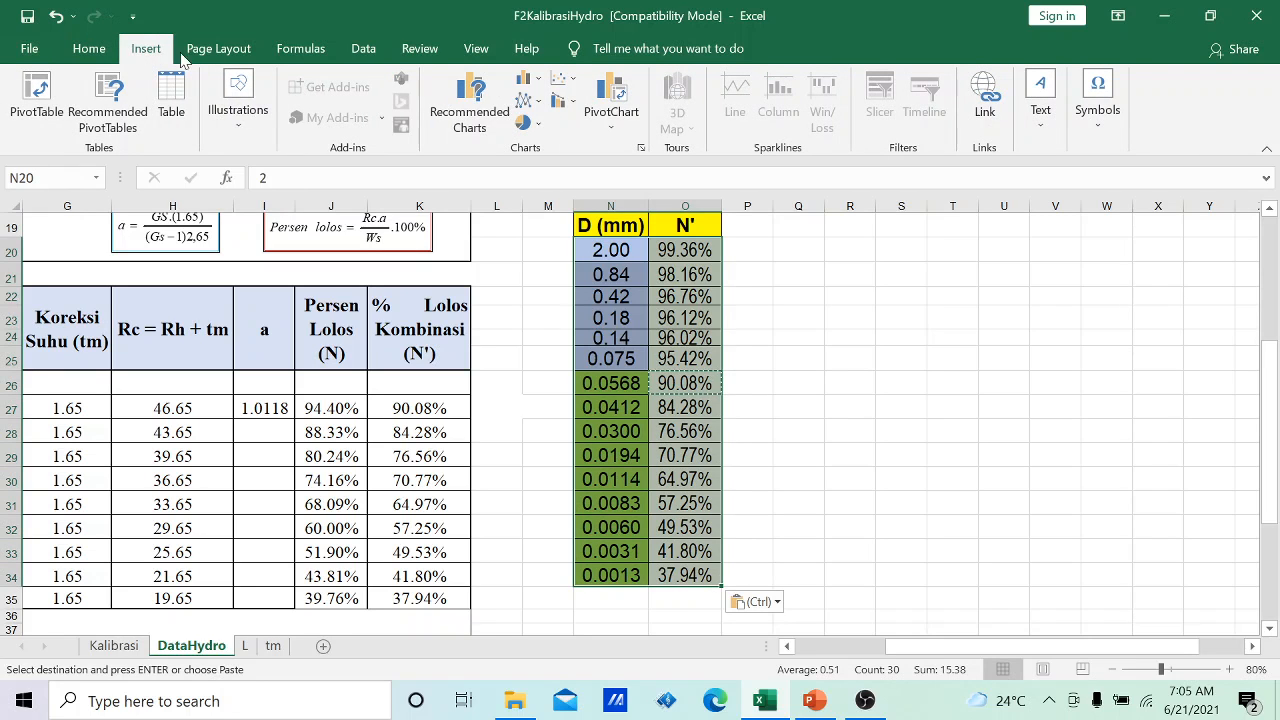
{"action": "left_click", "coordinate": [565, 80]}
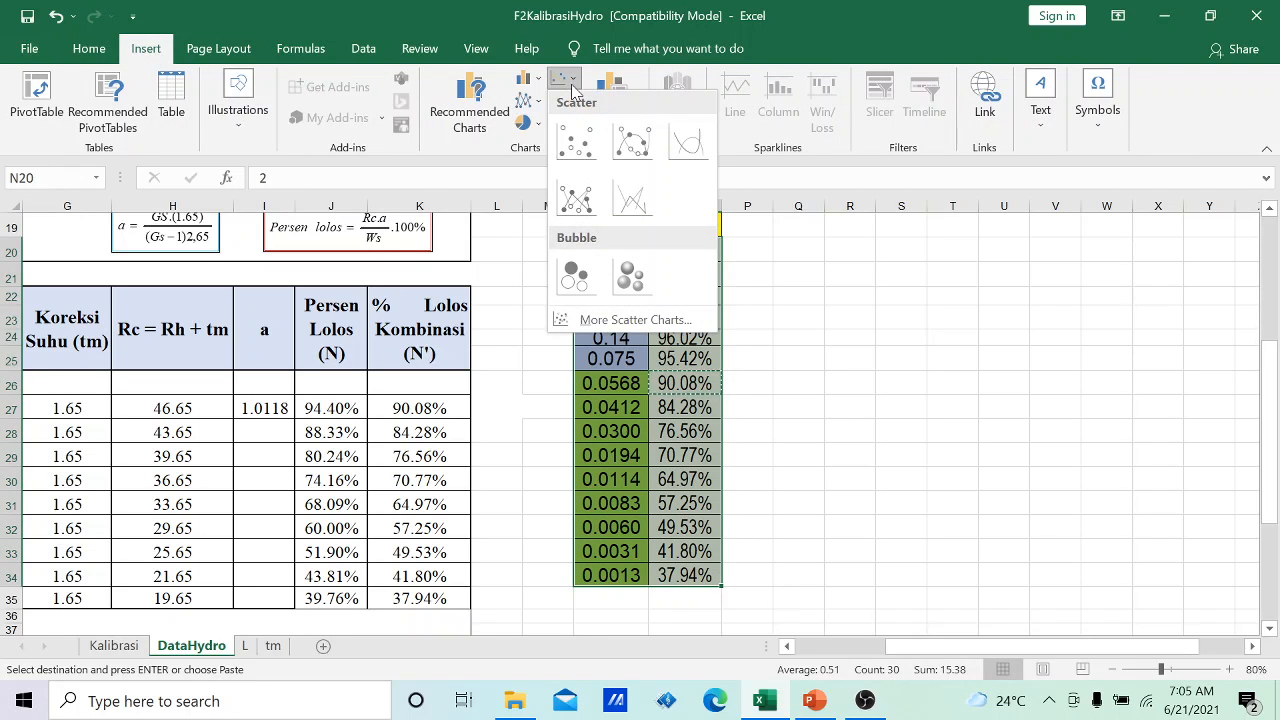
{"action": "left_click", "coordinate": [638, 141]}
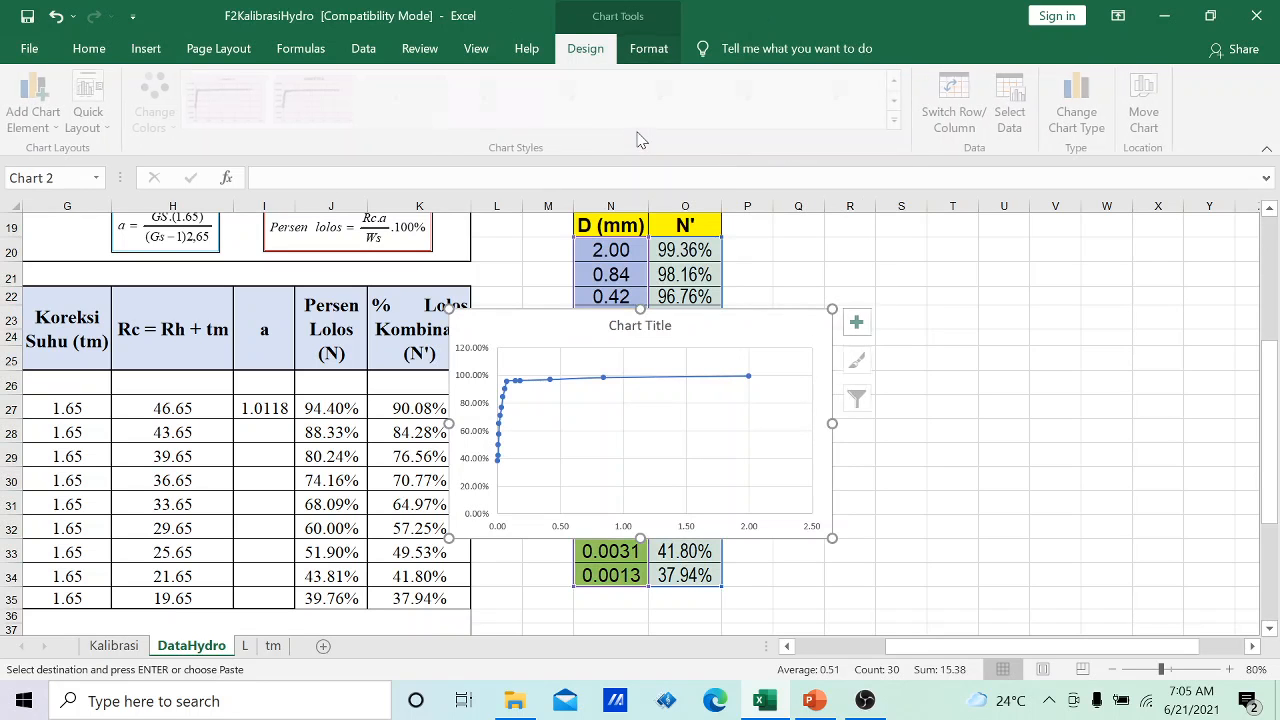
- Move the new scatter chart to the left side of the empty framed area below the hydrometer table
{"action": "left_click", "coordinate": [988, 403]}
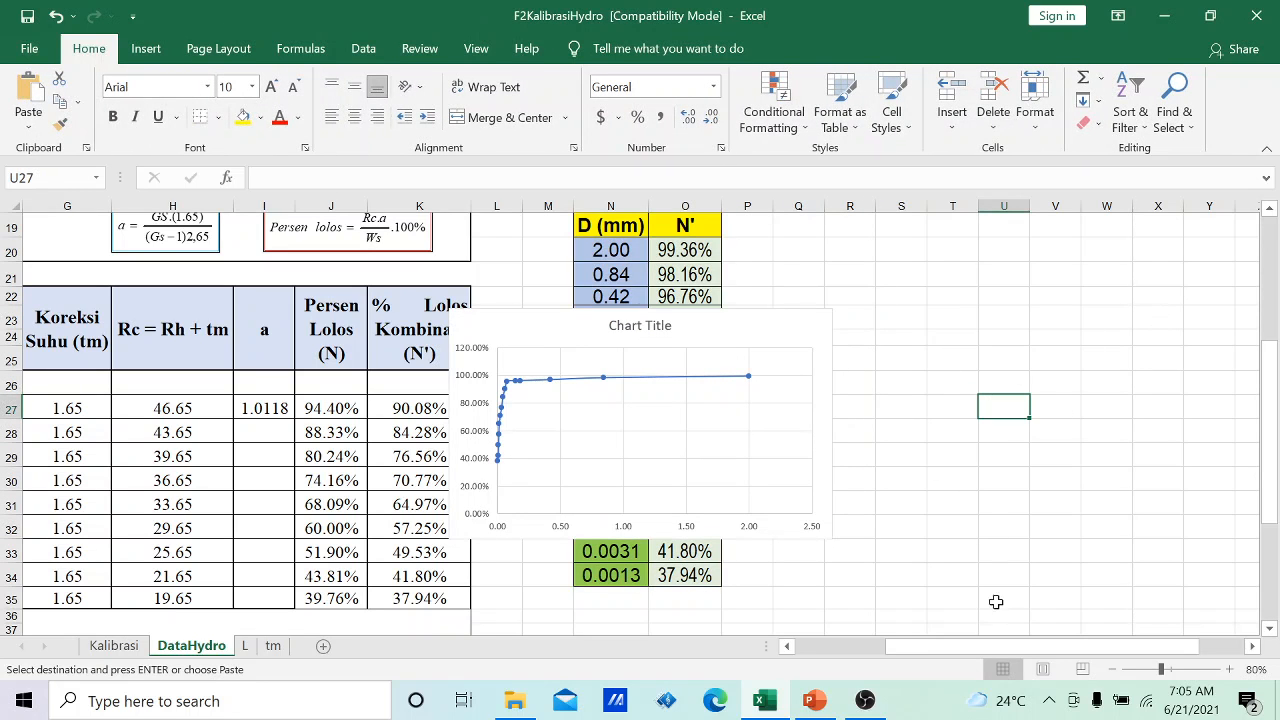
{"action": "scroll", "coordinate": [1010, 590], "scroll_direction": "down", "scroll_amount": 2}
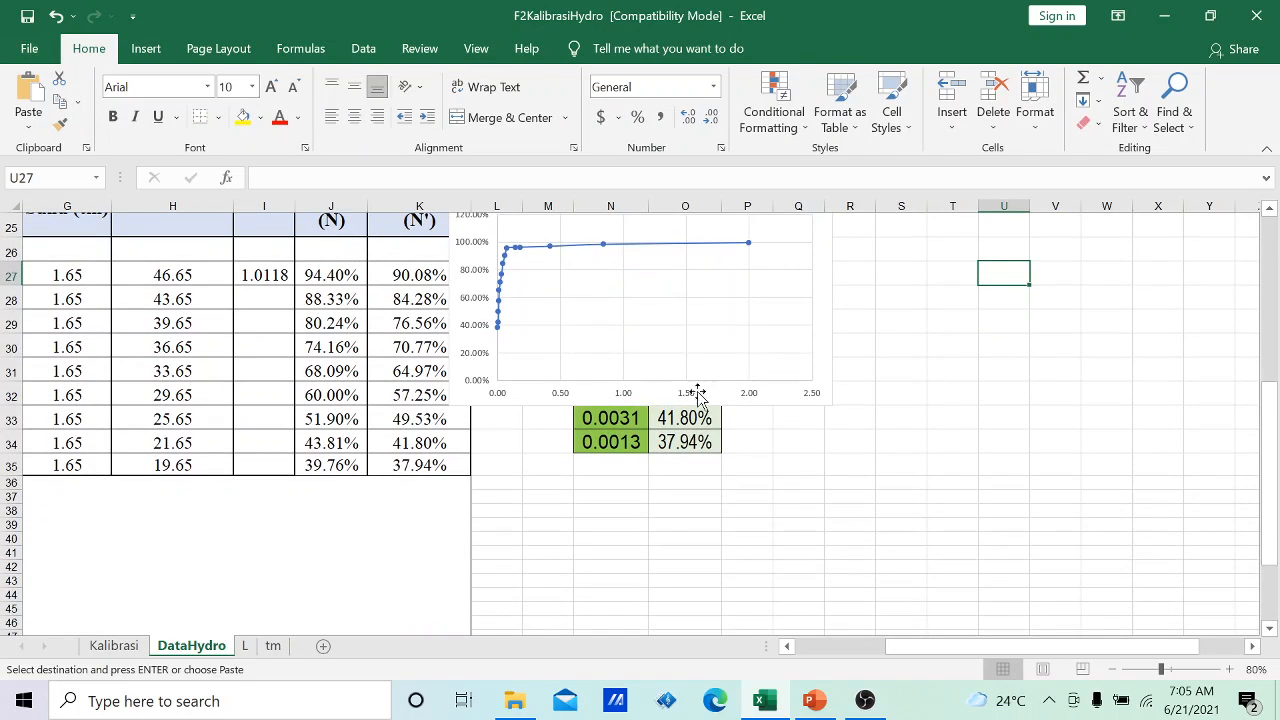
{"action": "left_click", "coordinate": [566, 369]}
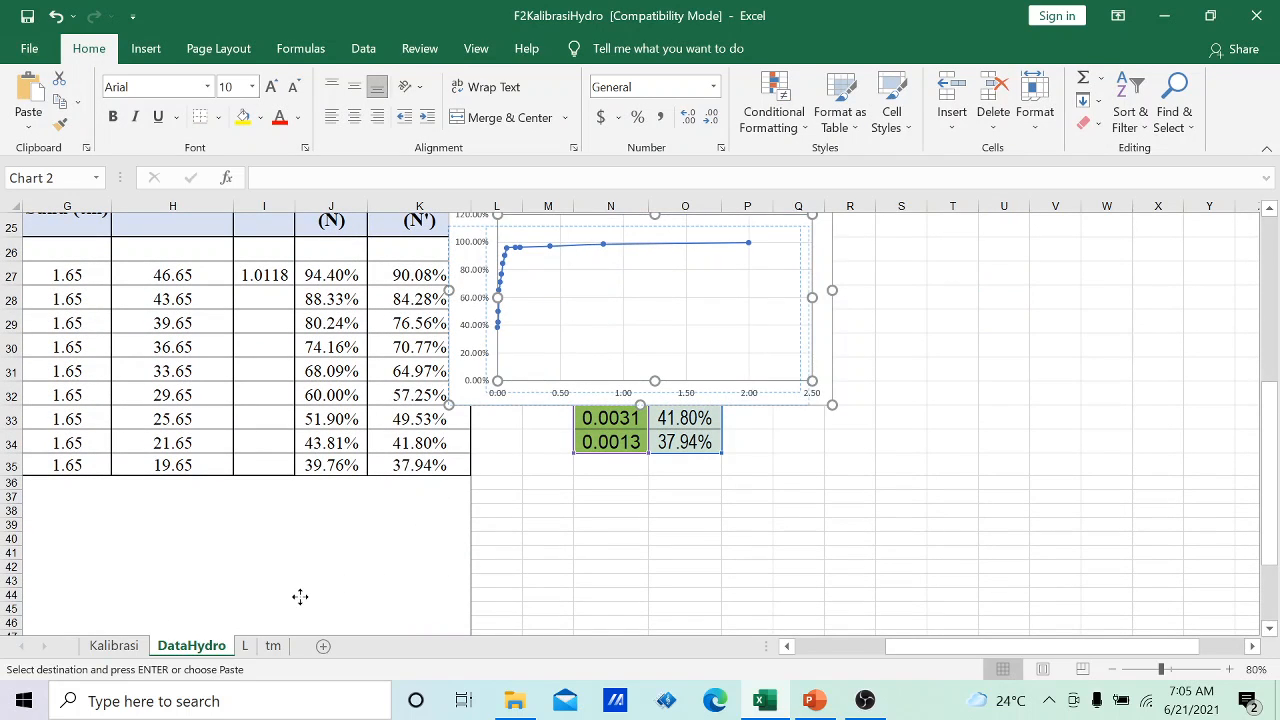
{"action": "scroll", "coordinate": [877, 337], "scroll_direction": "down", "scroll_amount": 2}
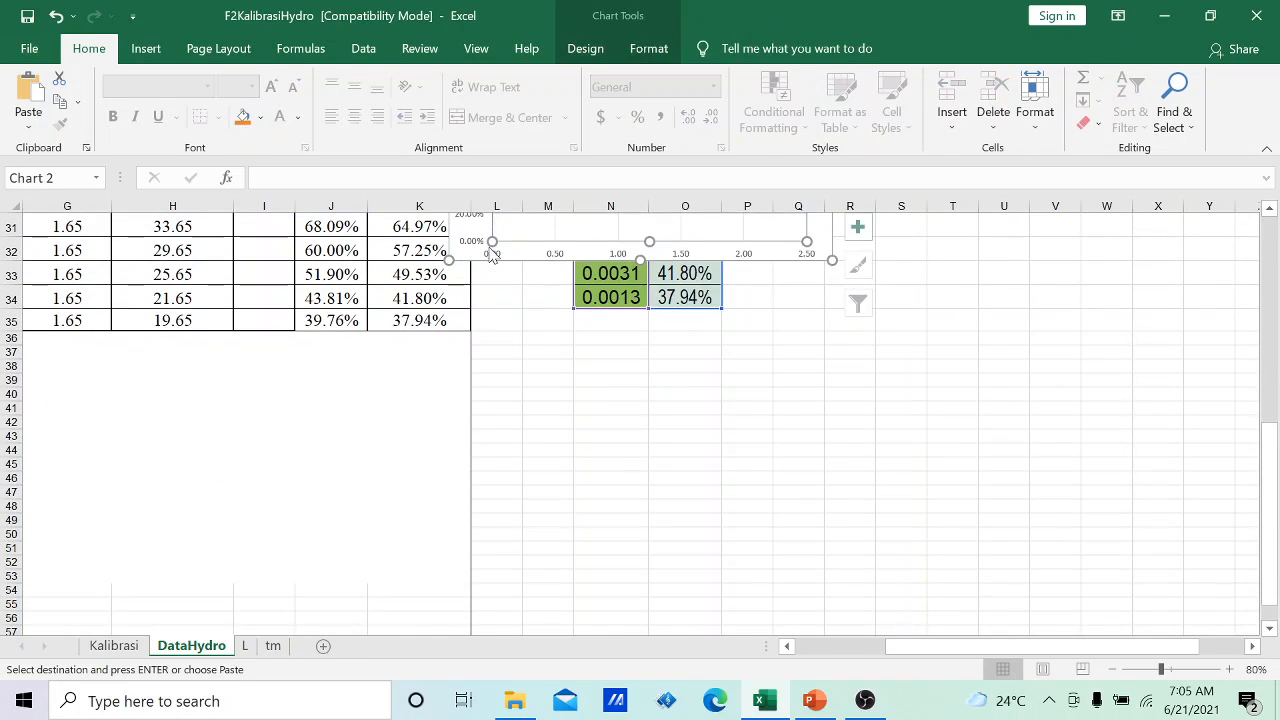
{"action": "left_click_drag", "start_coordinate": [516, 248], "coordinate": [158, 543]}
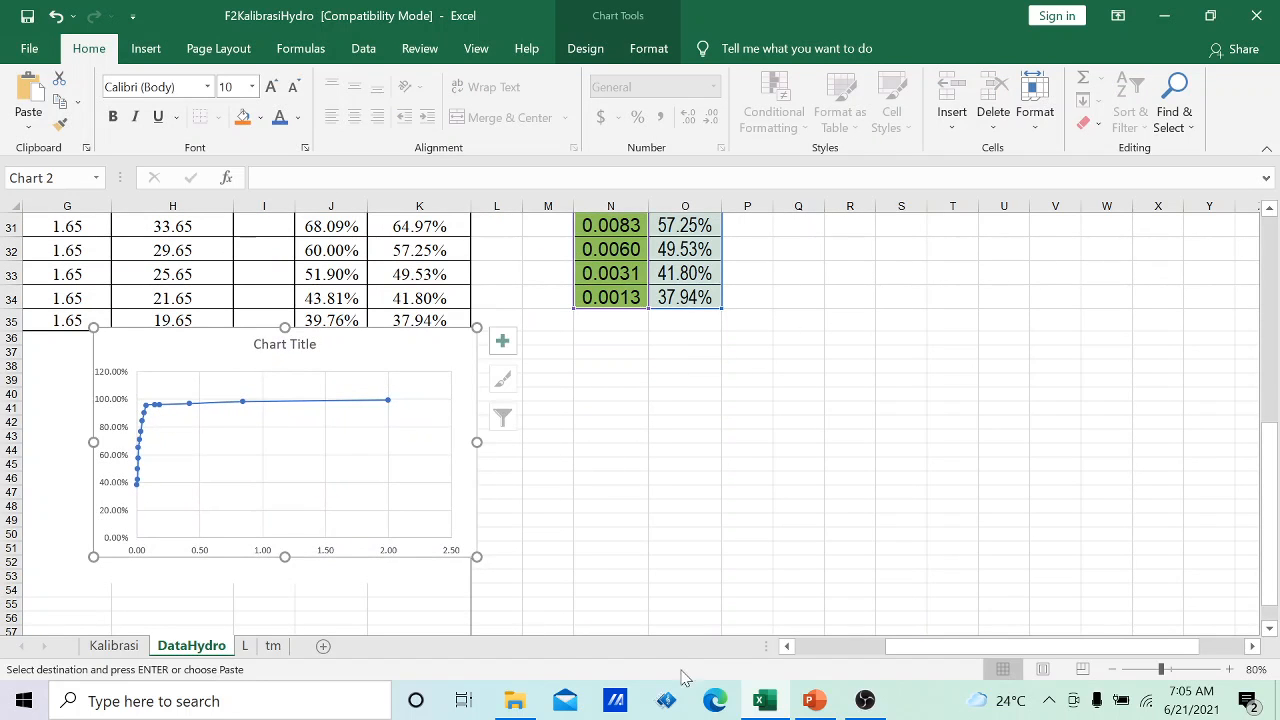
{"action": "left_click", "coordinate": [787, 647]}
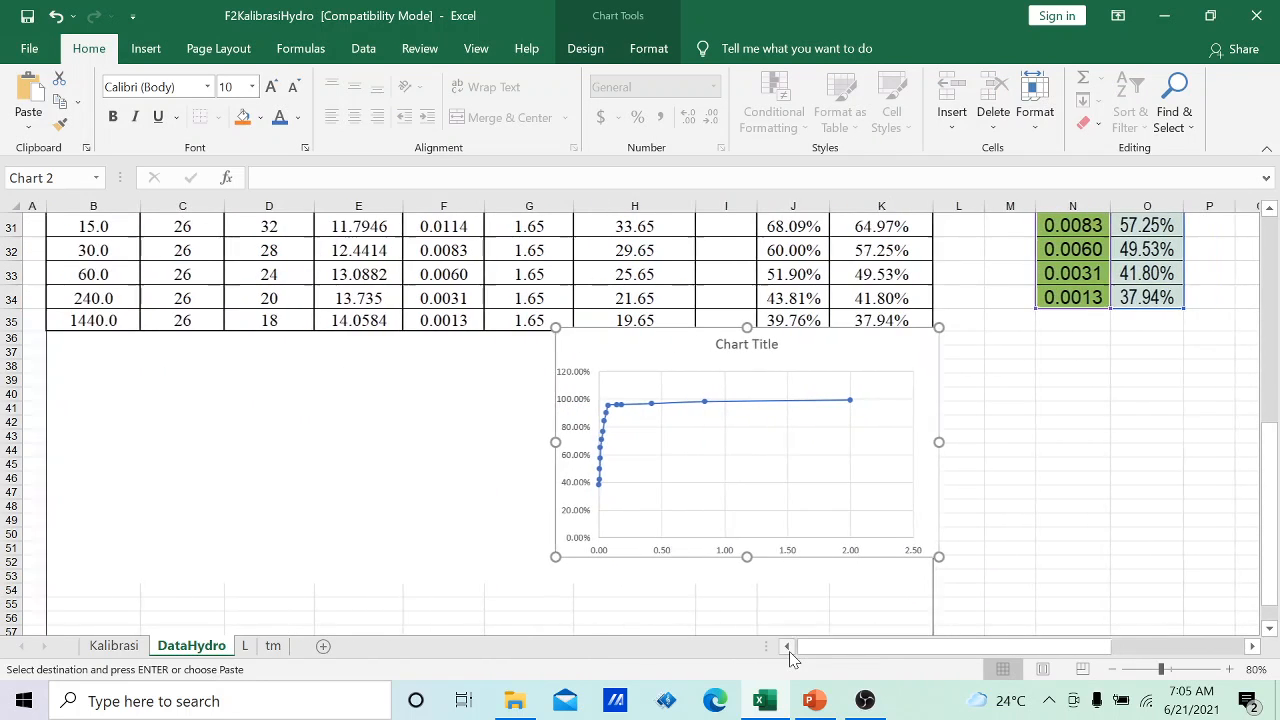
{"action": "left_click", "coordinate": [632, 525]}
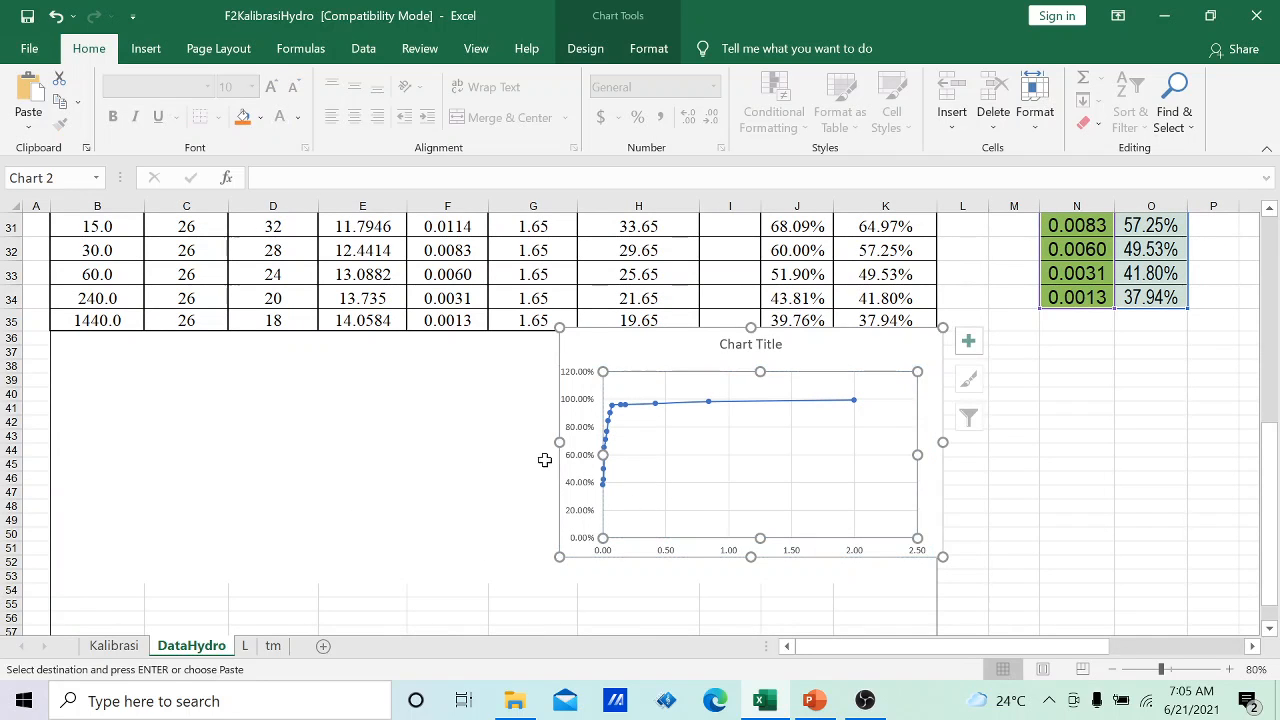
{"action": "left_click_drag", "start_coordinate": [628, 350], "coordinate": [128, 387]}
{"action": "scroll", "coordinate": [150, 380], "scroll_direction": "down", "scroll_amount": 1}
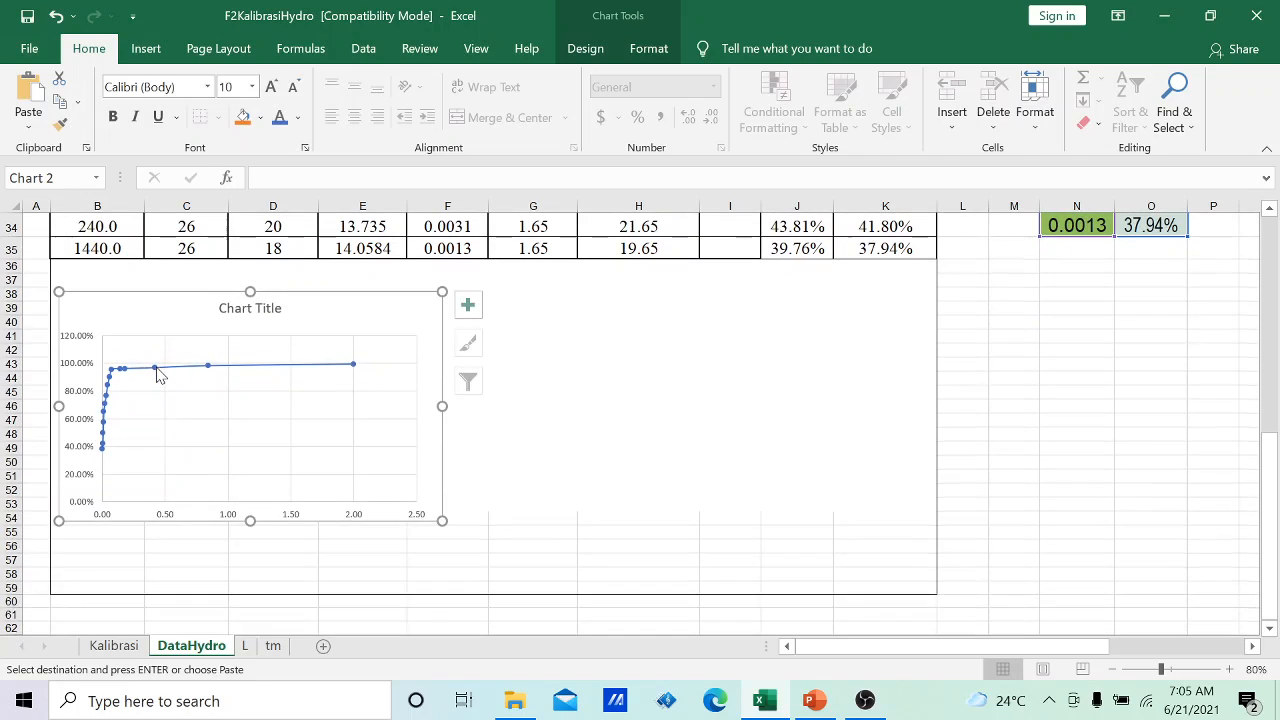
- Deselect the chart and hide columns N and O containing the D (mm) and N' table
{"action": "left_click", "coordinate": [517, 374]}
{"action": "scroll", "coordinate": [490, 385], "scroll_direction": "up", "scroll_amount": 9}
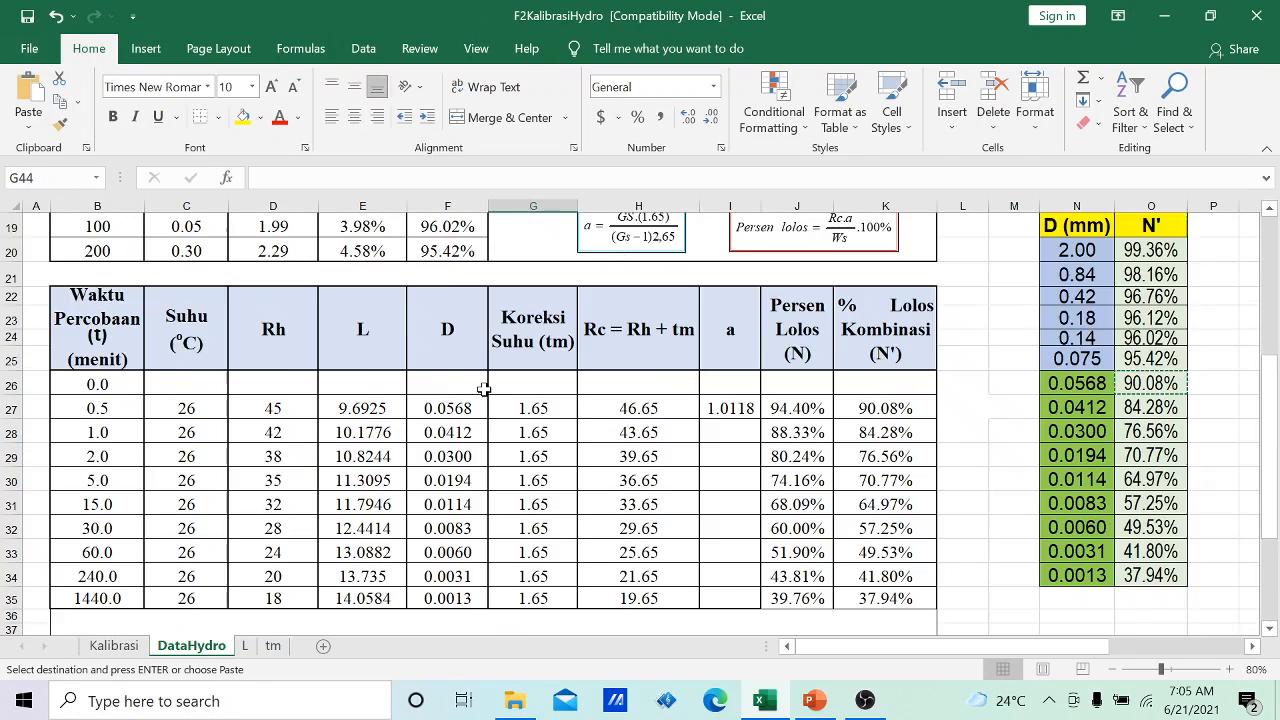
{"action": "scroll", "coordinate": [484, 390], "scroll_direction": "down", "scroll_amount": 6}
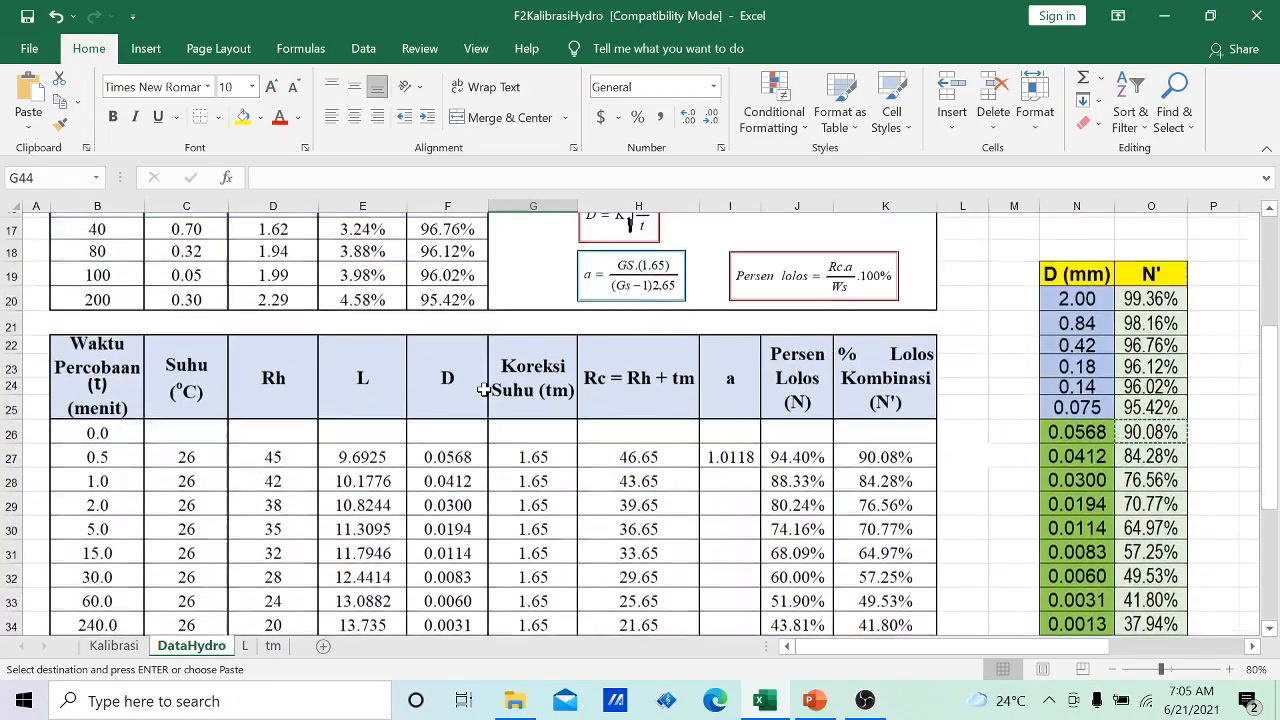
{"action": "scroll", "coordinate": [484, 390], "scroll_direction": "down", "scroll_amount": 1}
{"action": "scroll", "coordinate": [654, 409], "scroll_direction": "up", "scroll_amount": 1}
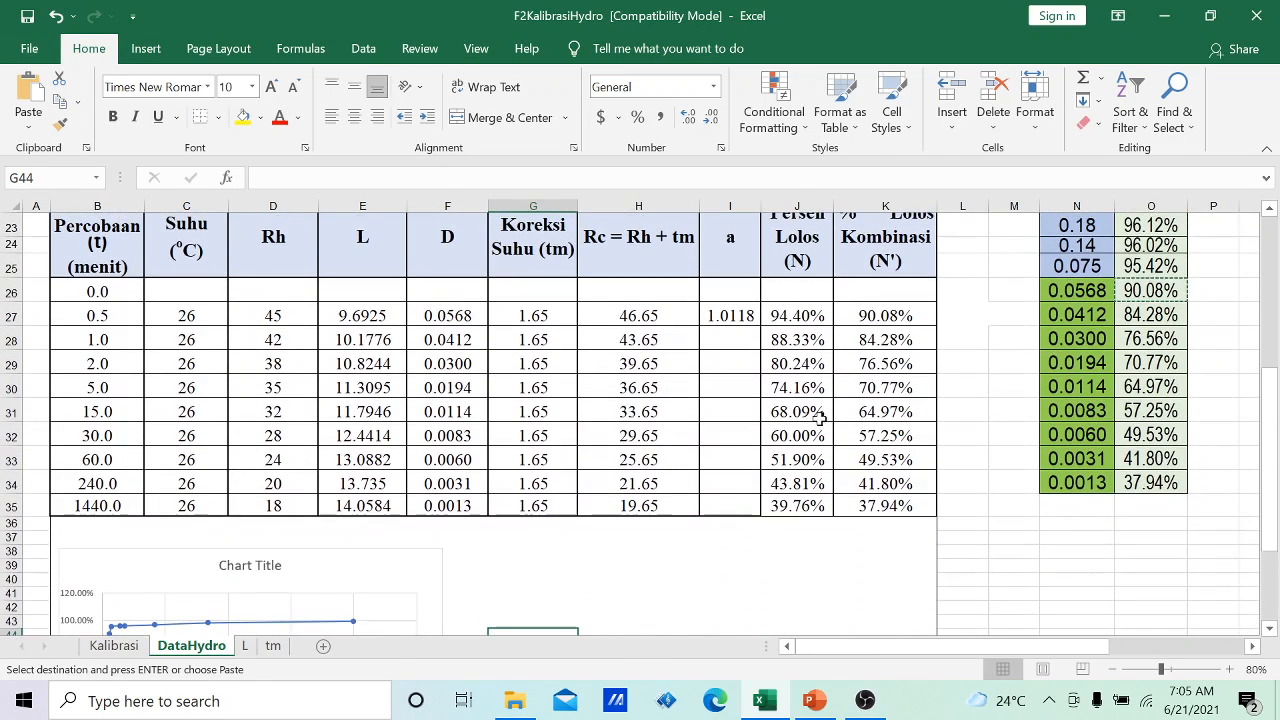
{"action": "left_click_drag", "start_coordinate": [1062, 205], "coordinate": [1140, 205]}
{"action": "right_click", "coordinate": [1140, 205]}
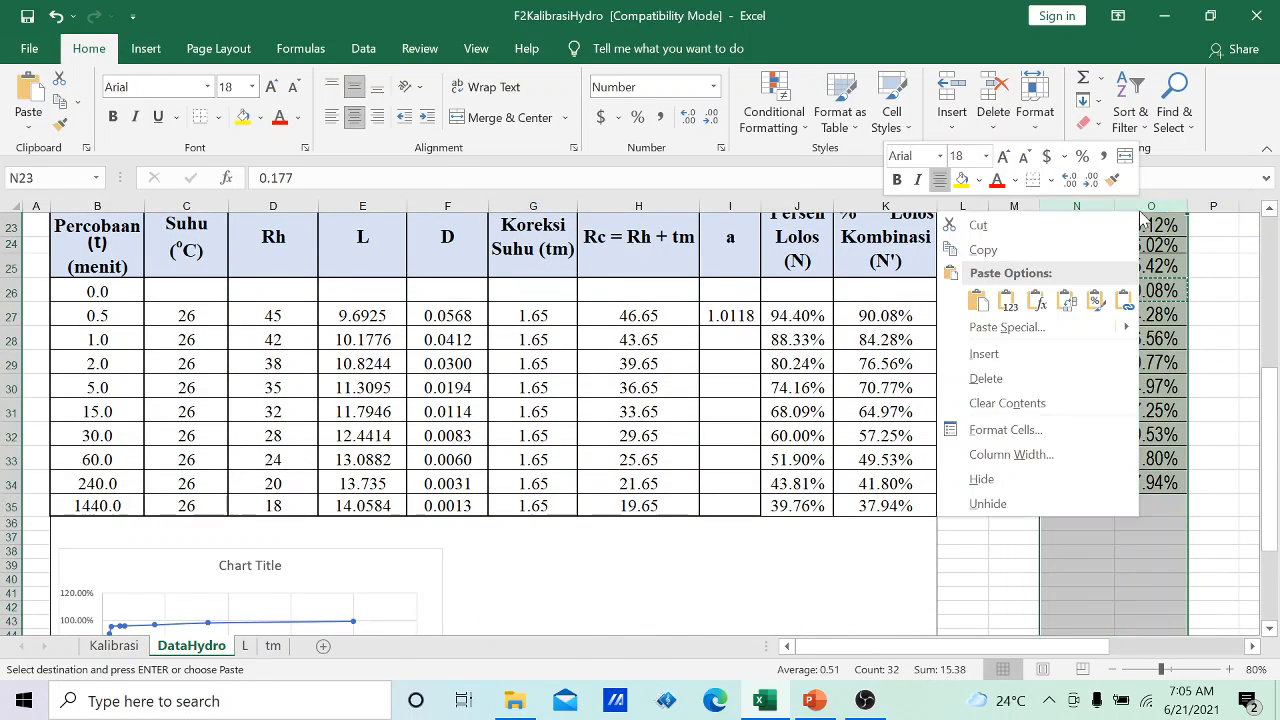
{"action": "left_click", "coordinate": [1005, 480]}
{"action": "scroll", "coordinate": [903, 377], "scroll_direction": "down", "scroll_amount": 3}
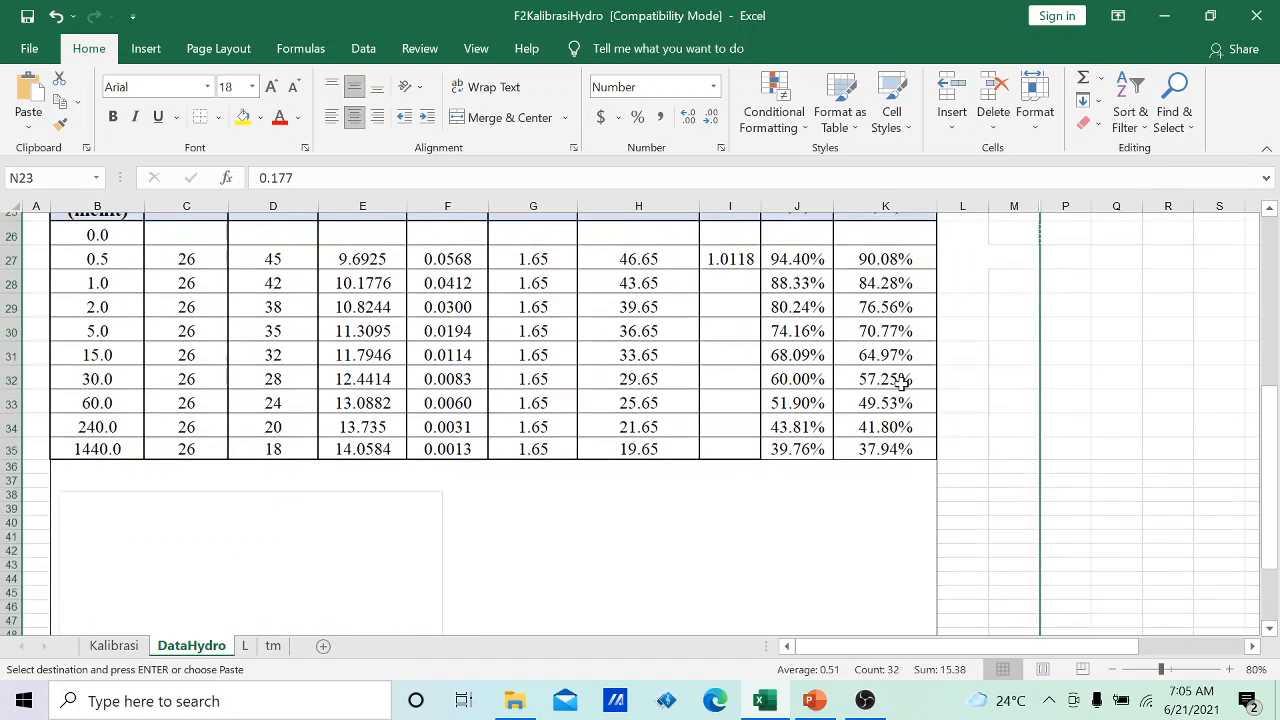
- Unhide columns N and O containing the D (mm) and N' table
{"action": "scroll", "coordinate": [903, 377], "scroll_direction": "up", "scroll_amount": 2}
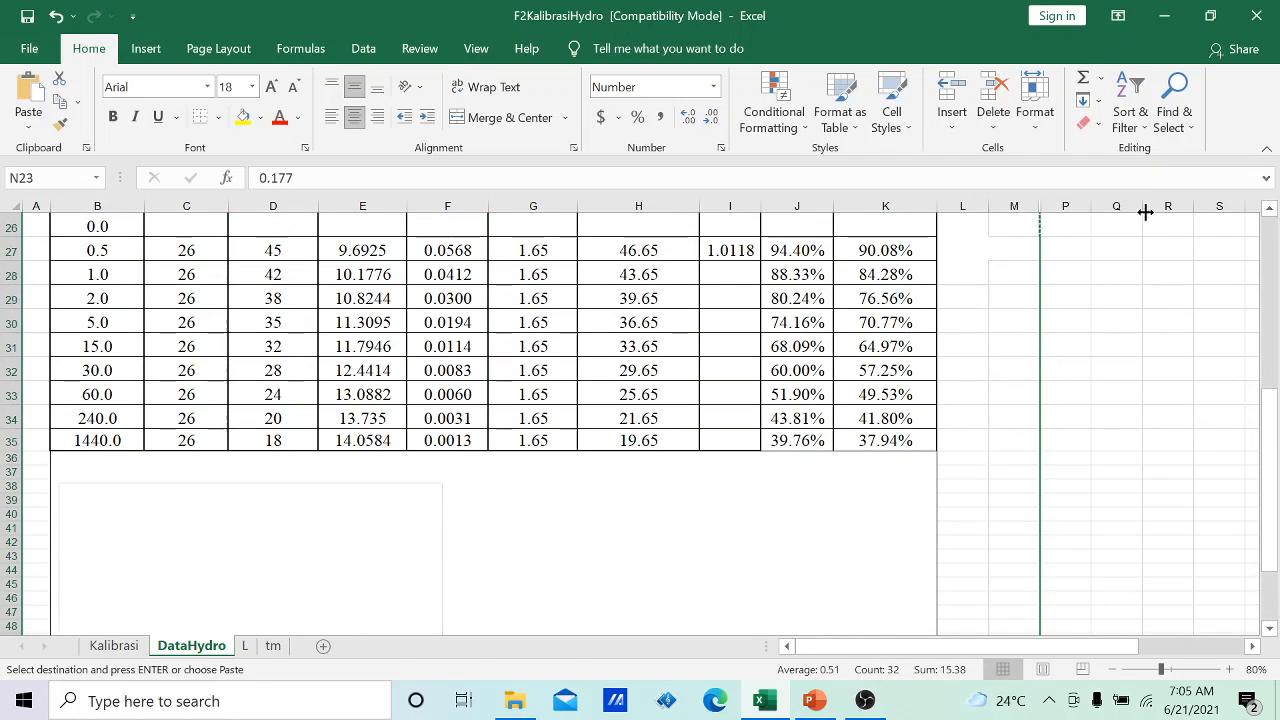
{"action": "scroll", "coordinate": [1034, 240], "scroll_direction": "up", "scroll_amount": 1}
{"action": "left_click_drag", "start_coordinate": [1014, 205], "coordinate": [1044, 204]}
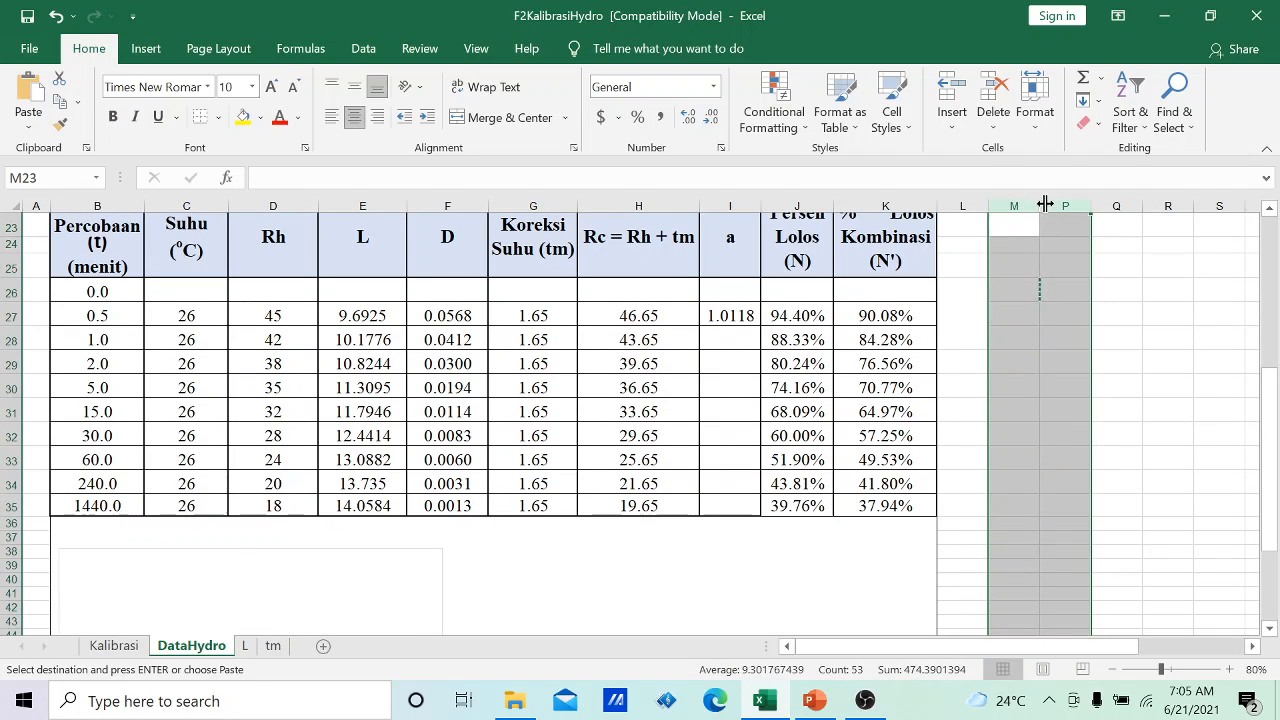
{"action": "right_click", "coordinate": [1044, 204]}
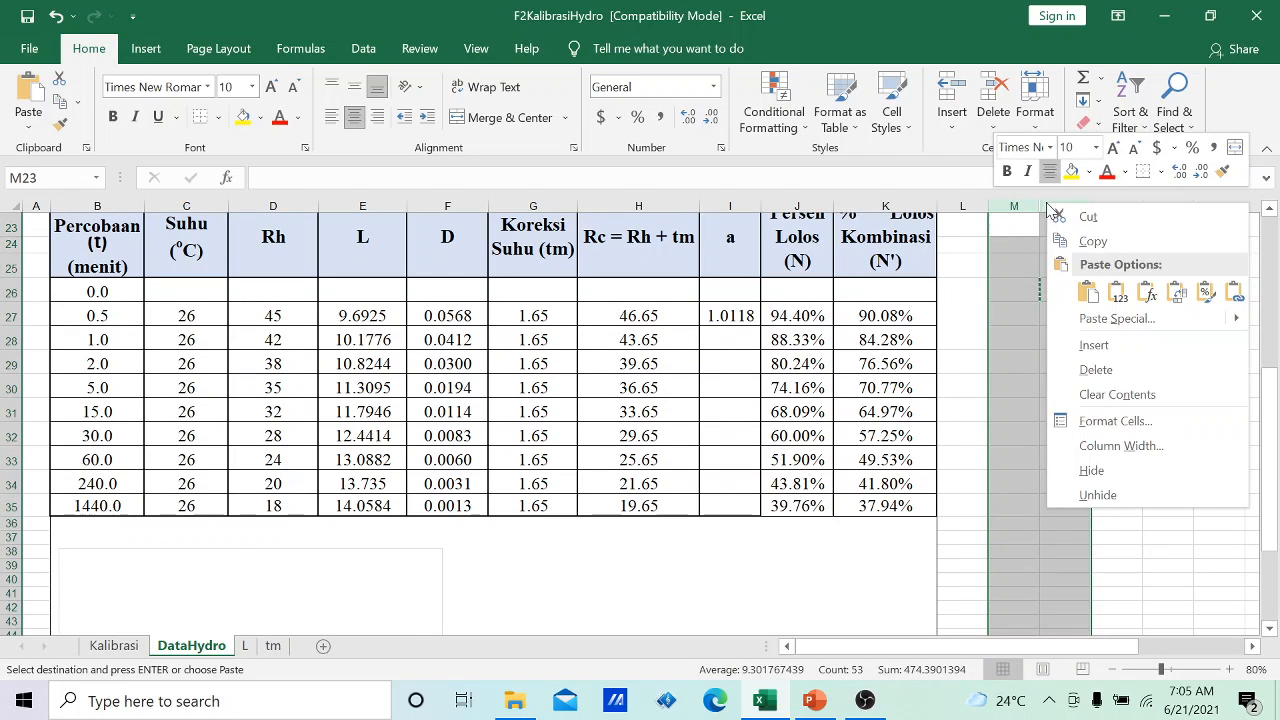
{"action": "left_click", "coordinate": [1111, 495]}
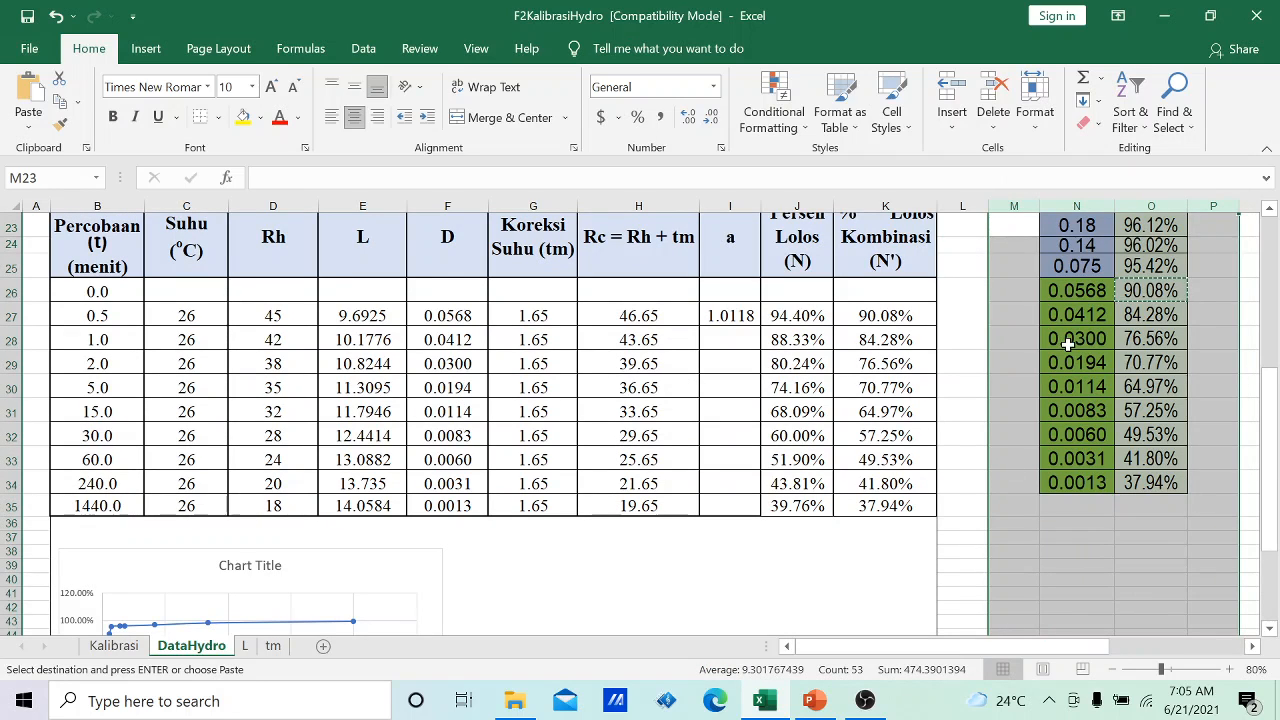
- Enlarge the scatter chart to fill the framed area below the hydrometer table, spanning columns B to K and rows 37 to 59
{"action": "scroll", "coordinate": [1068, 343], "scroll_direction": "down", "scroll_amount": 2}
{"action": "scroll", "coordinate": [618, 464], "scroll_direction": "down", "scroll_amount": 2}
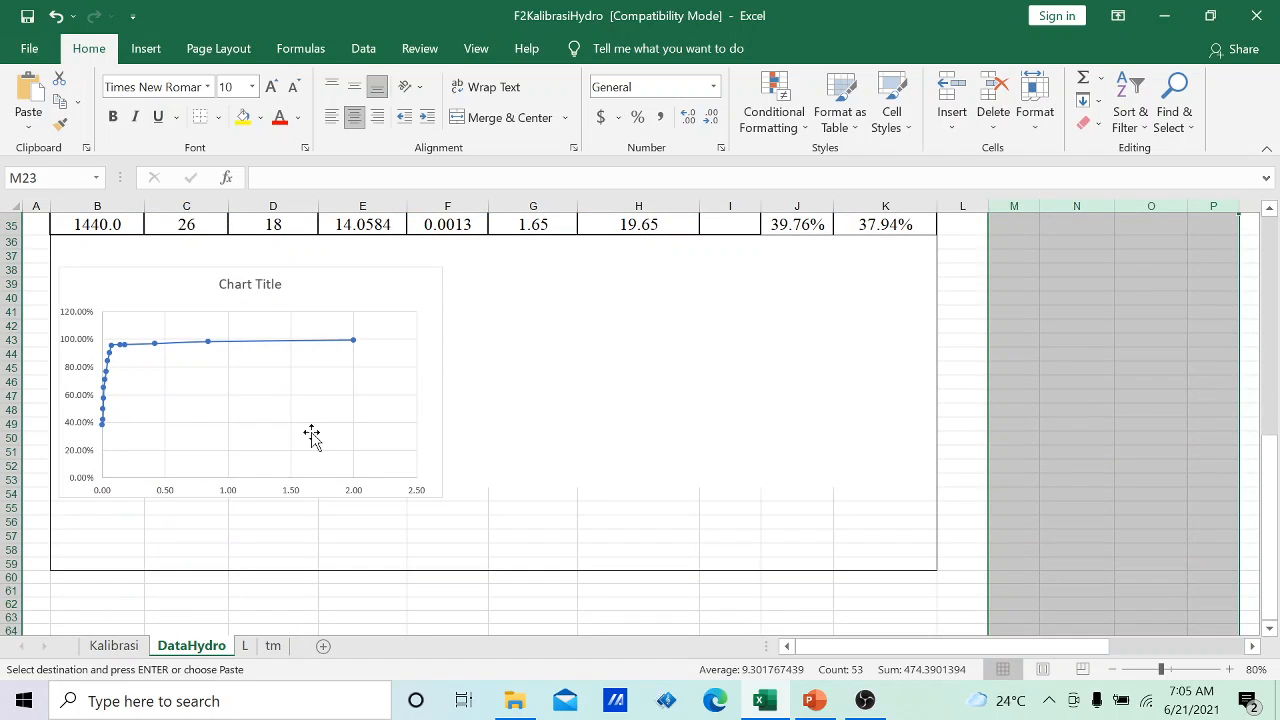
{"action": "left_click", "coordinate": [375, 435]}
{"action": "left_click_drag", "start_coordinate": [443, 384], "coordinate": [915, 430]}
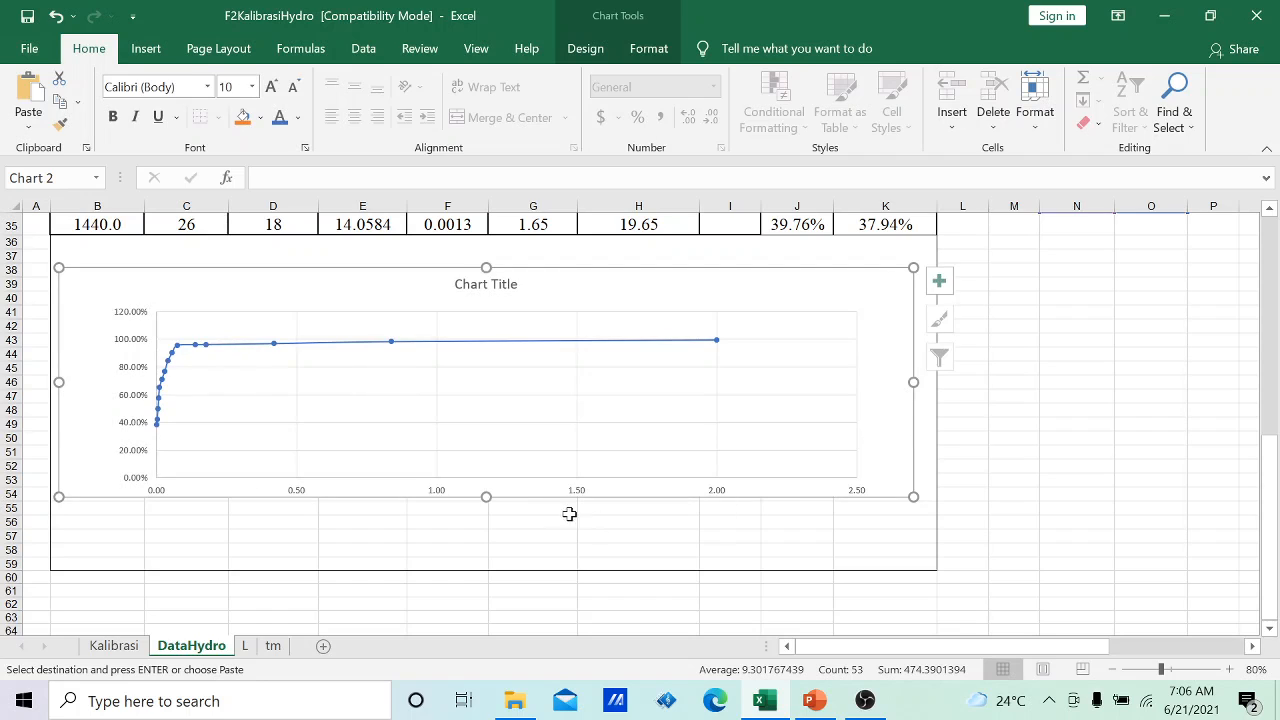
{"action": "left_click_drag", "start_coordinate": [487, 497], "coordinate": [474, 560]}
{"action": "left_click_drag", "start_coordinate": [484, 264], "coordinate": [478, 256]}
{"action": "left_click", "coordinate": [558, 393]}
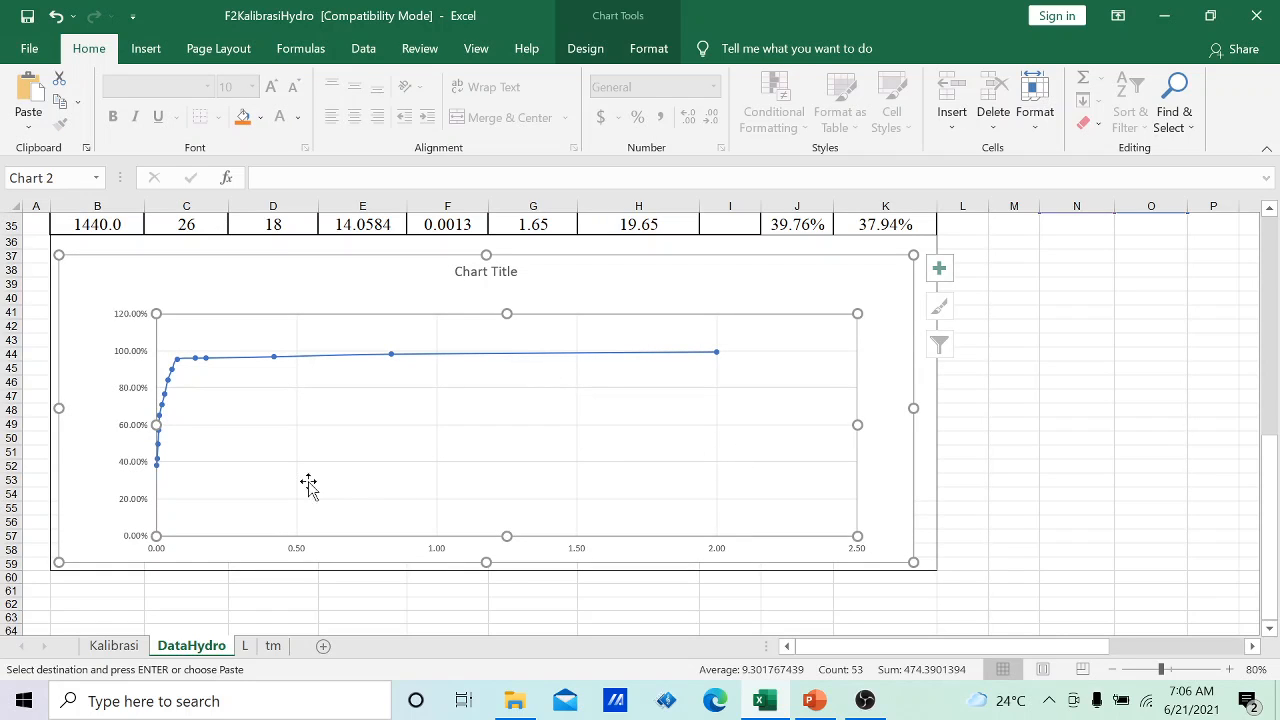
- Apply quick Layout 1 to the scatter chart to add axis titles and a legend
{"action": "left_click", "coordinate": [140, 352]}
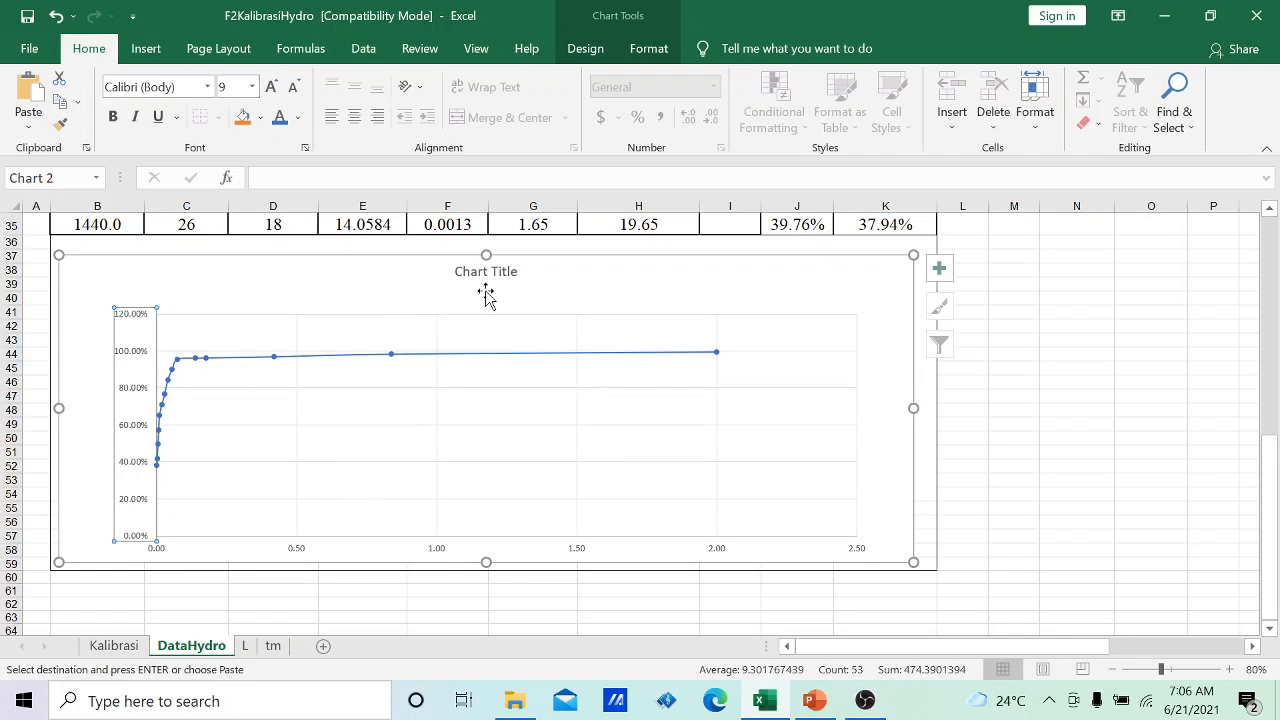
{"action": "left_click", "coordinate": [534, 423]}
{"action": "left_click", "coordinate": [147, 343]}
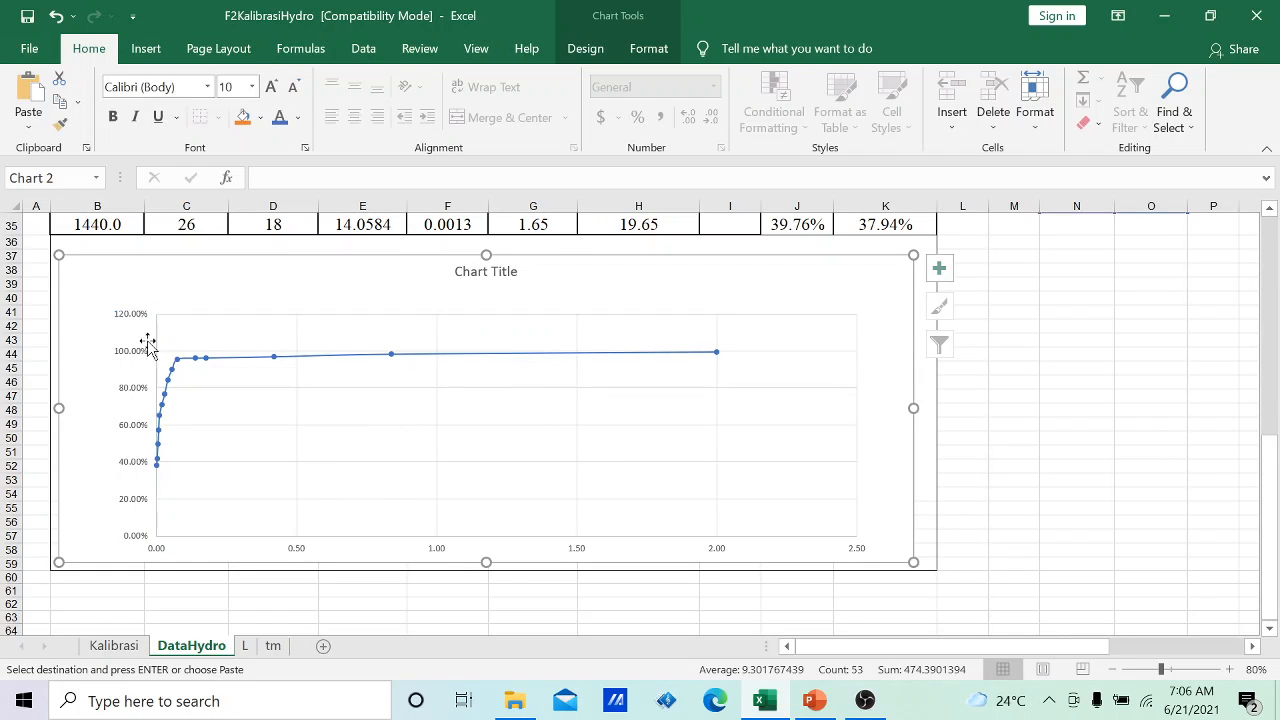
{"action": "left_click", "coordinate": [622, 20]}
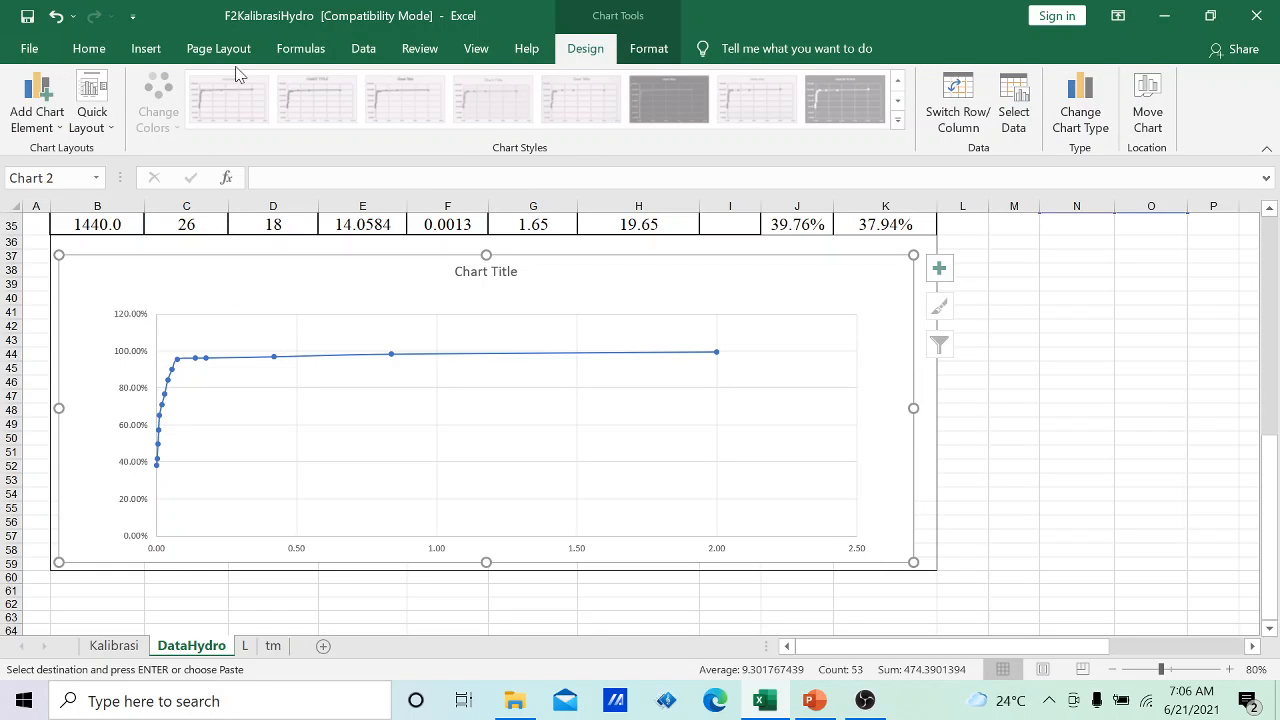
{"action": "left_click", "coordinate": [93, 102]}
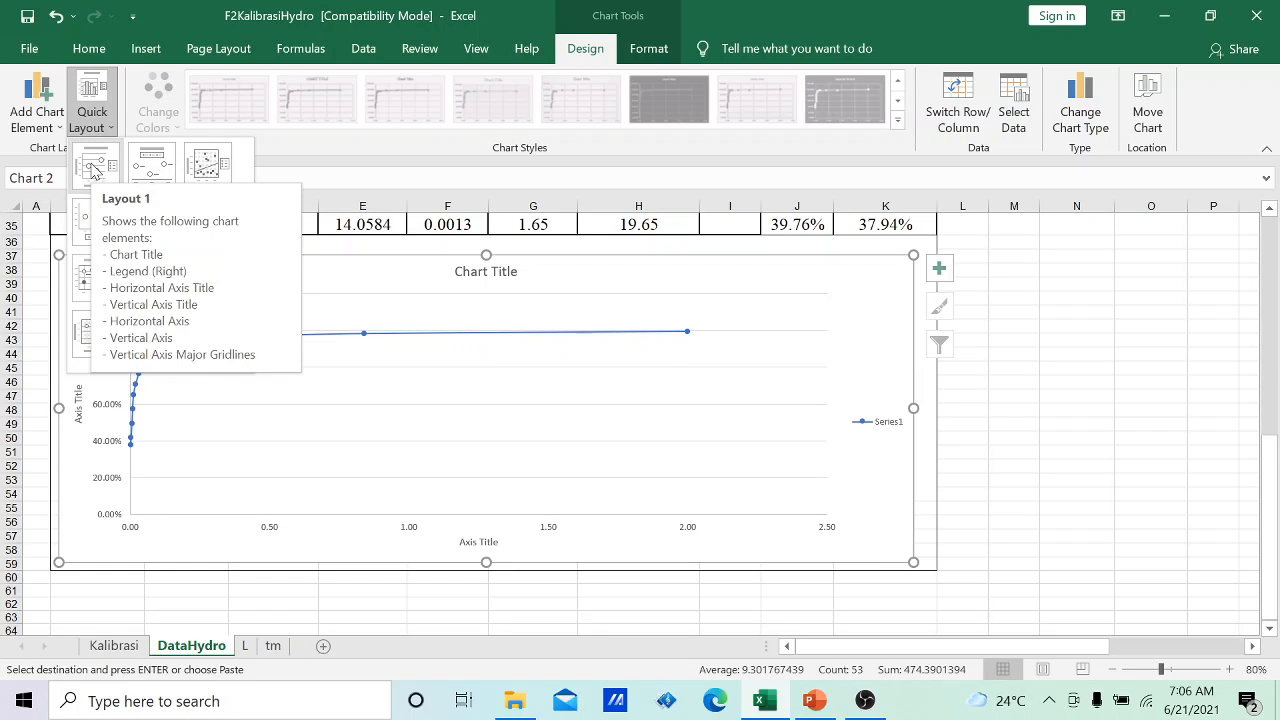
{"action": "left_click", "coordinate": [93, 165]}
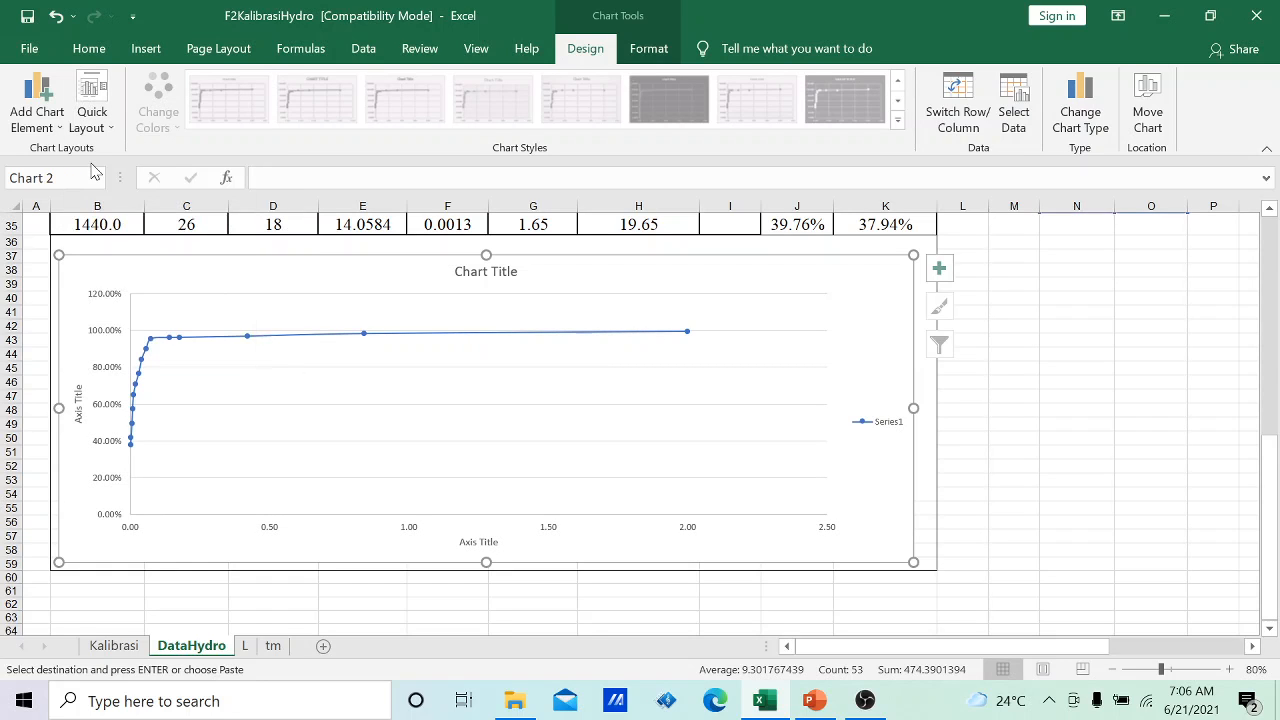
- Change the vertical axis title to "Persen Lolos (%)"
{"action": "double_click", "coordinate": [80, 405]}
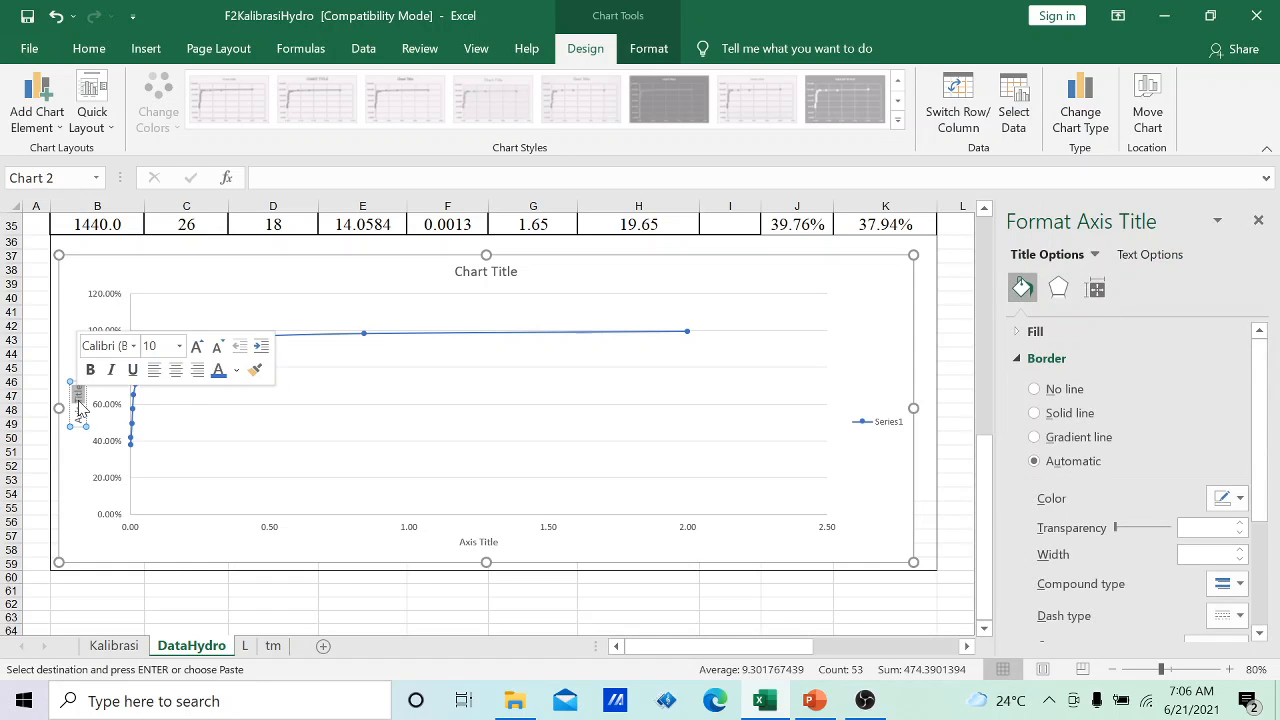
{"action": "key", "text": "BackSpace"}
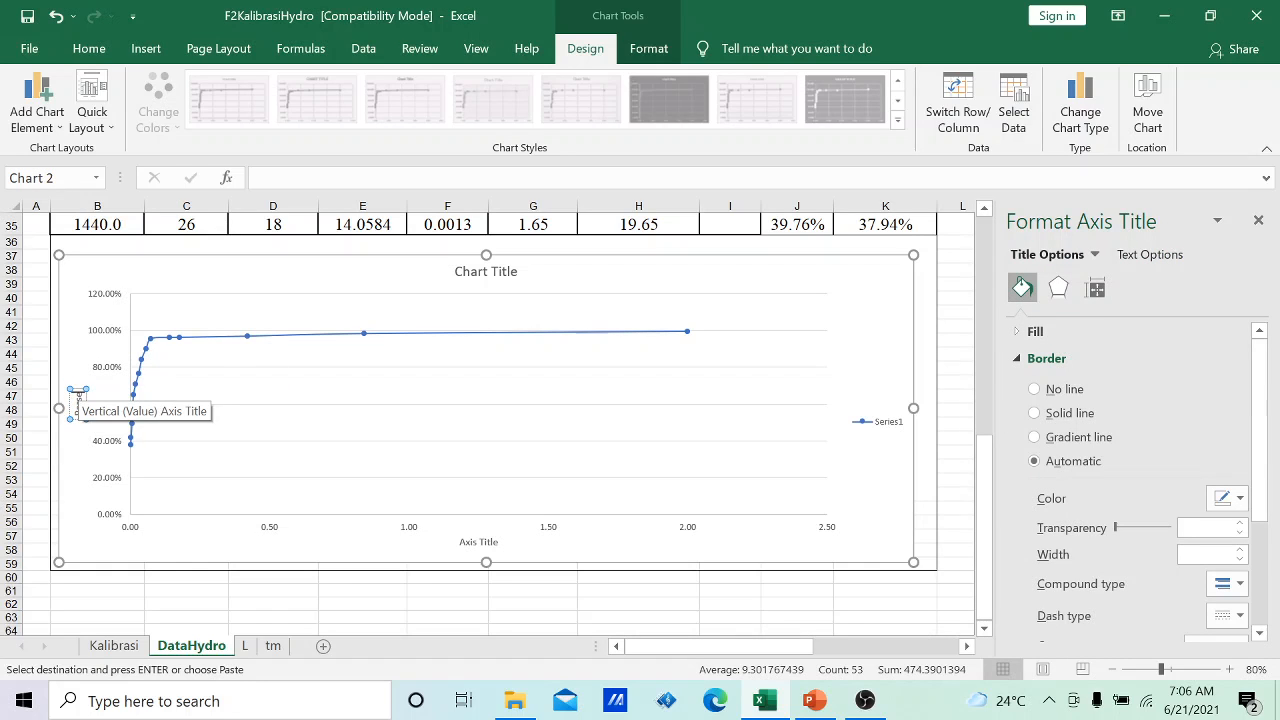
{"action": "type", "text": "los (%)"}
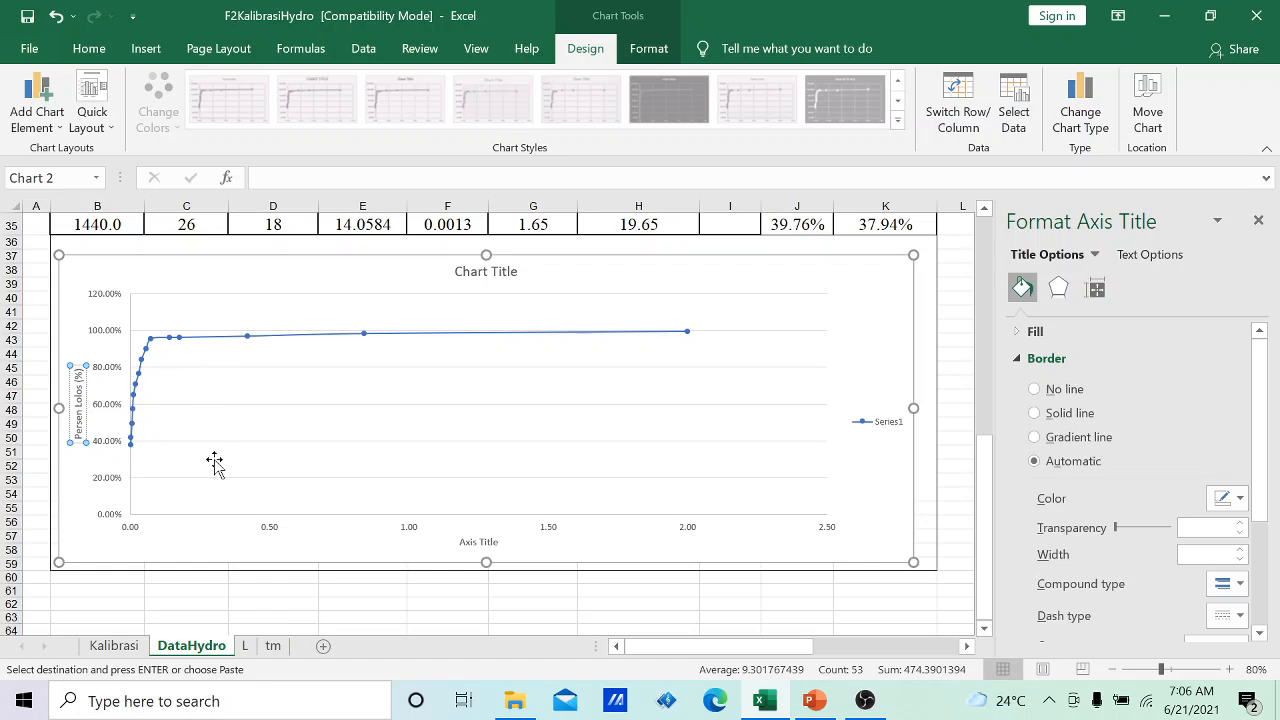
{"action": "left_click", "coordinate": [339, 500]}
- Change the horizontal axis title to "Diameter Butiran (mm)"
{"action": "left_click", "coordinate": [490, 542]}
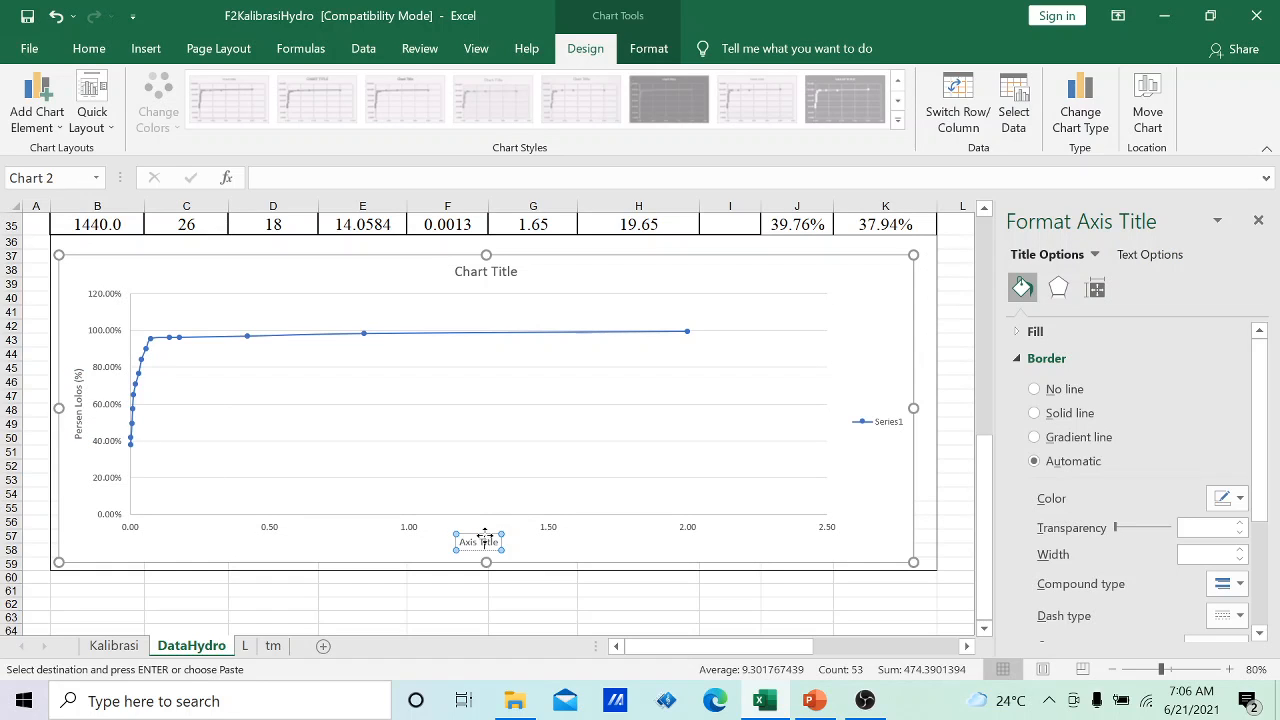
{"action": "key", "text": "BackSpace"}
{"action": "key", "text": "BackSpace"}
{"action": "key", "text": "BackSpace"}
{"action": "key", "text": "BackSpace"}
{"action": "key", "text": "BackSpace"}
{"action": "type", "text": "Diam"}
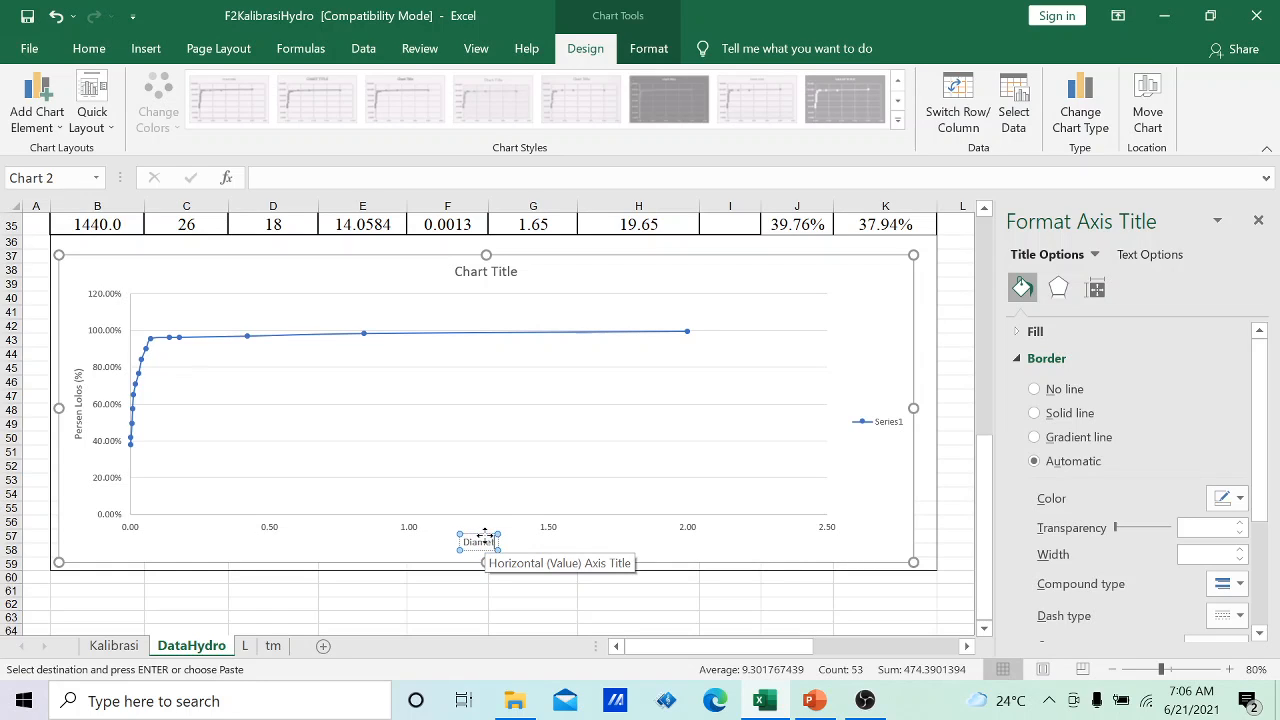
{"action": "type", "text": "eter Butiran"}
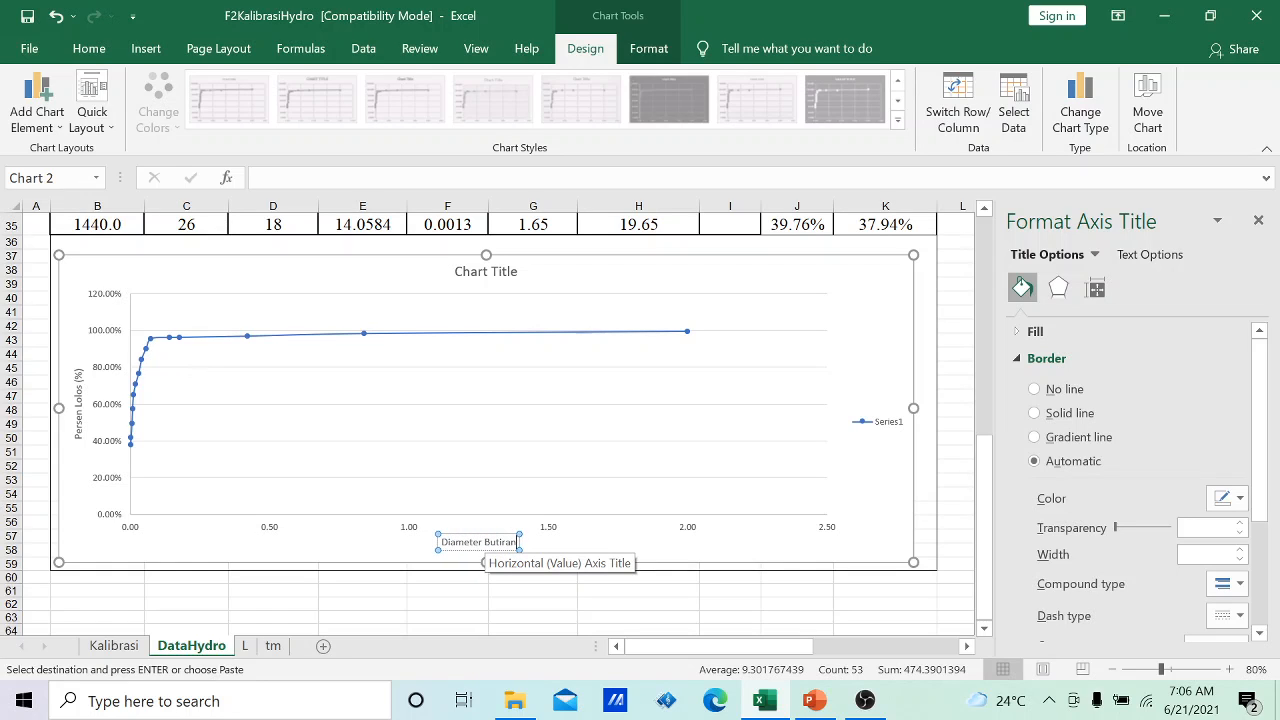
{"action": "type", "text": " (mm"}
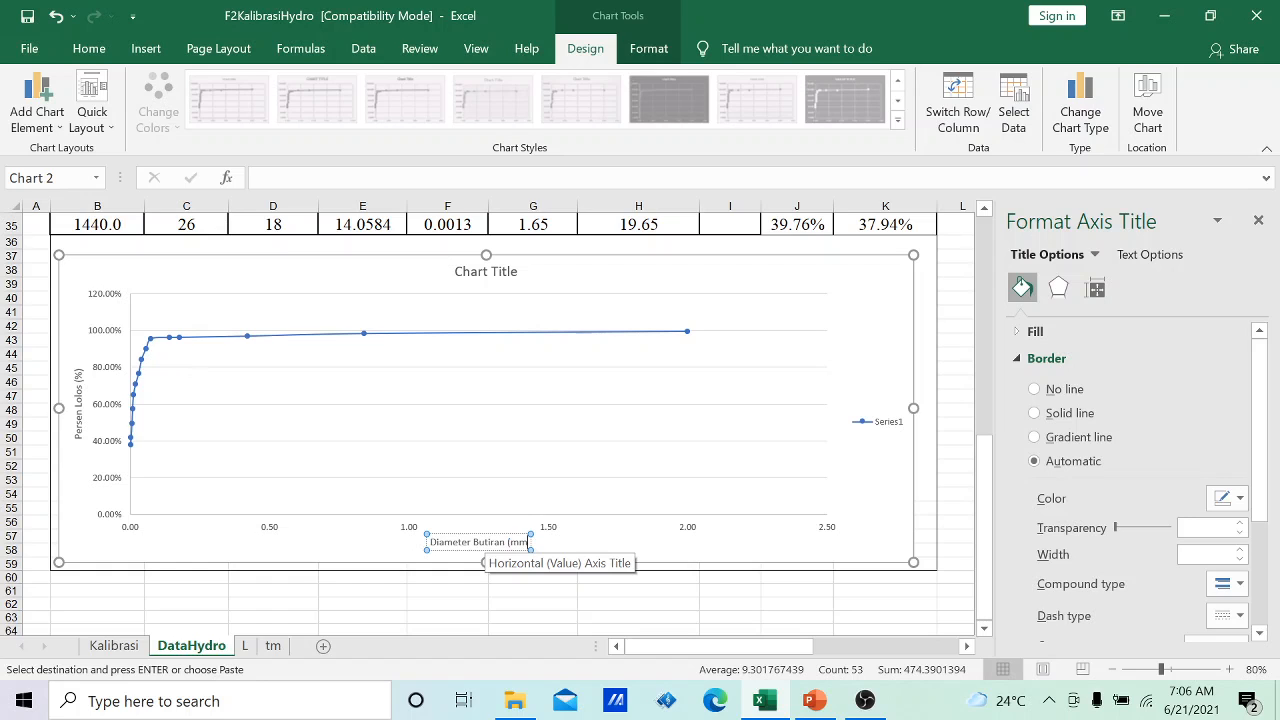
{"action": "type", "text": ")"}
{"action": "left_click", "coordinate": [622, 422]}
- Format the vertical axis title "Persen Lolos (%)" with font size 14 and red text
{"action": "left_click", "coordinate": [80, 420]}
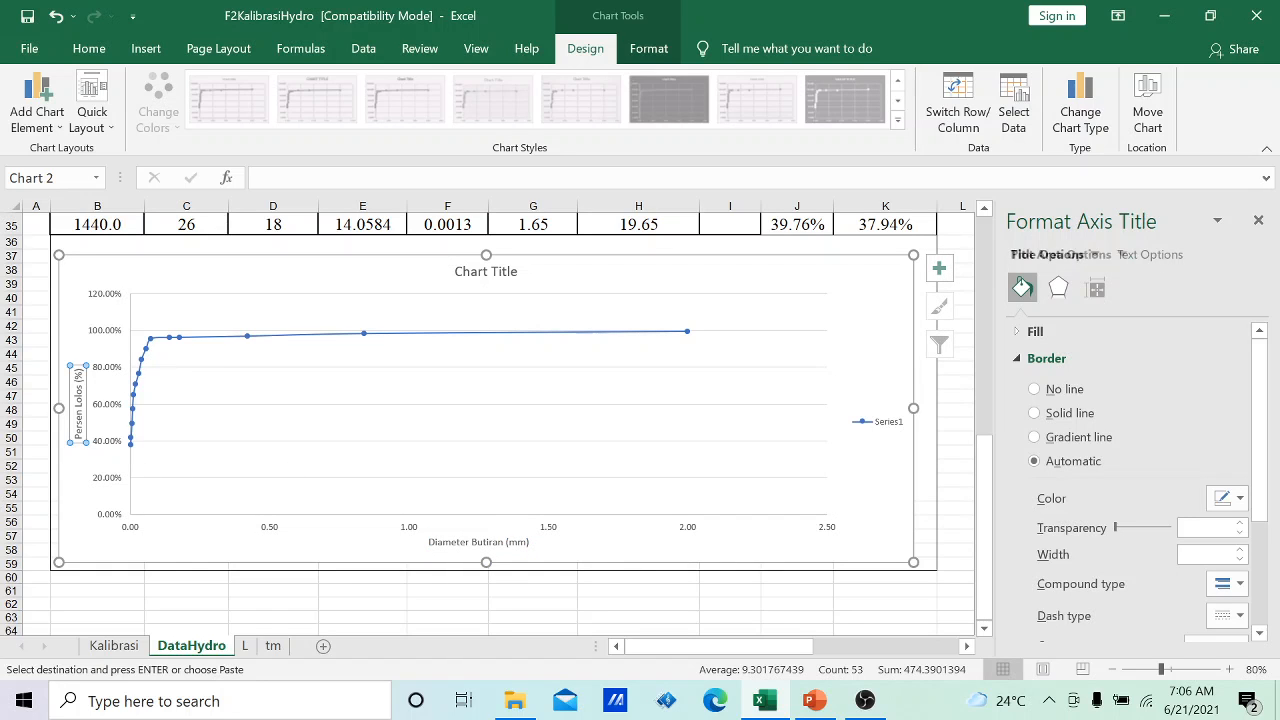
{"action": "left_click", "coordinate": [89, 48]}
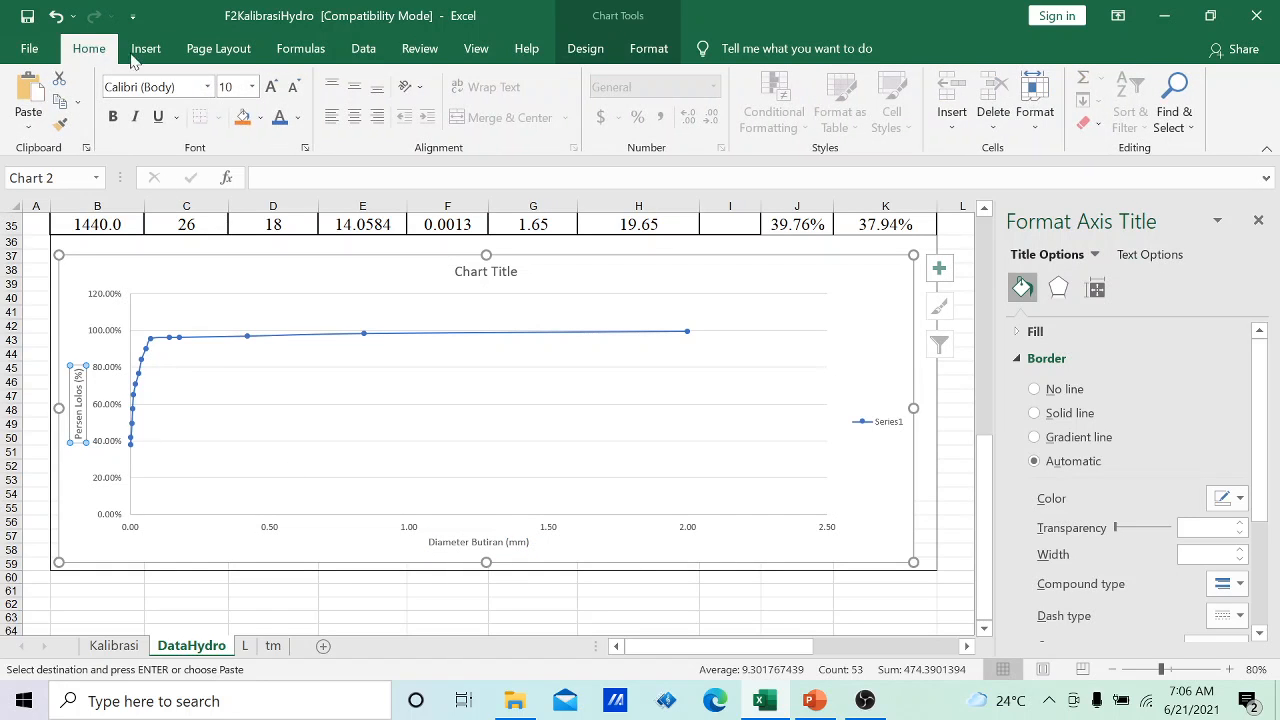
{"action": "left_click", "coordinate": [252, 86]}
{"action": "left_click", "coordinate": [236, 235]}
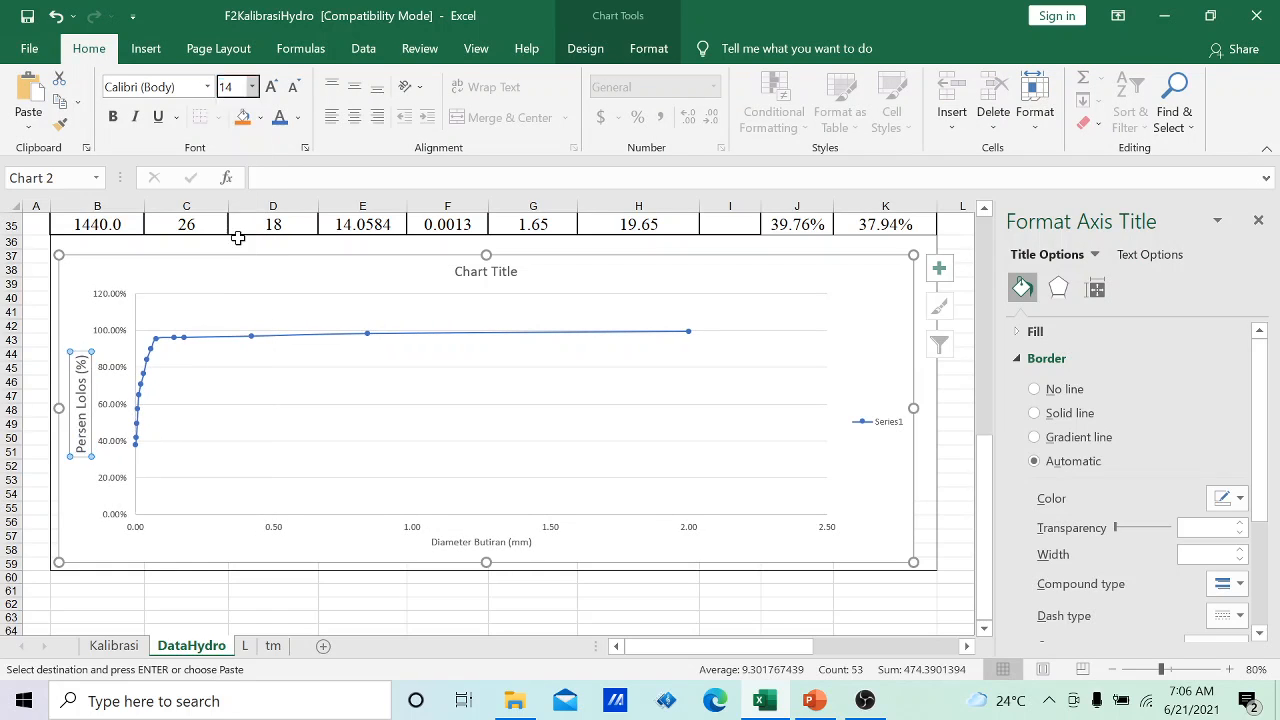
{"action": "left_click", "coordinate": [298, 117]}
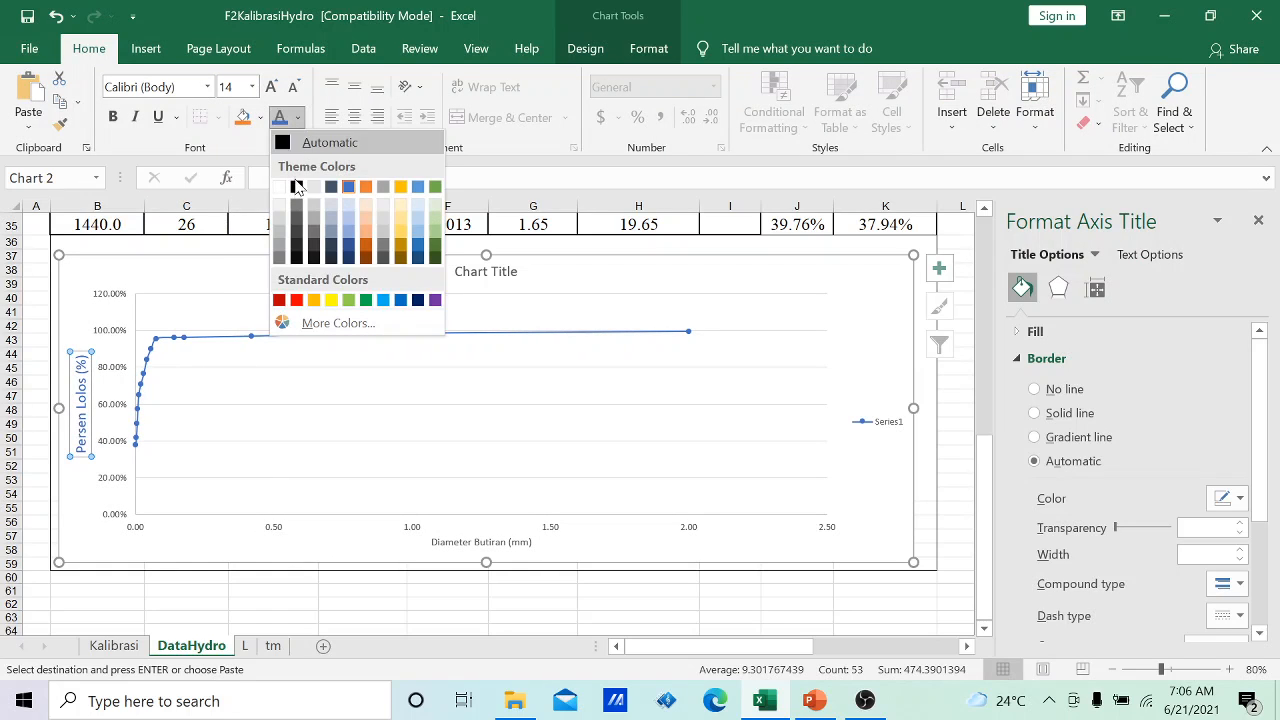
{"action": "left_click", "coordinate": [298, 299]}
- Format the horizontal axis title with font size 14 and red text, and move it below the right end of the axis
{"action": "left_click", "coordinate": [420, 548]}
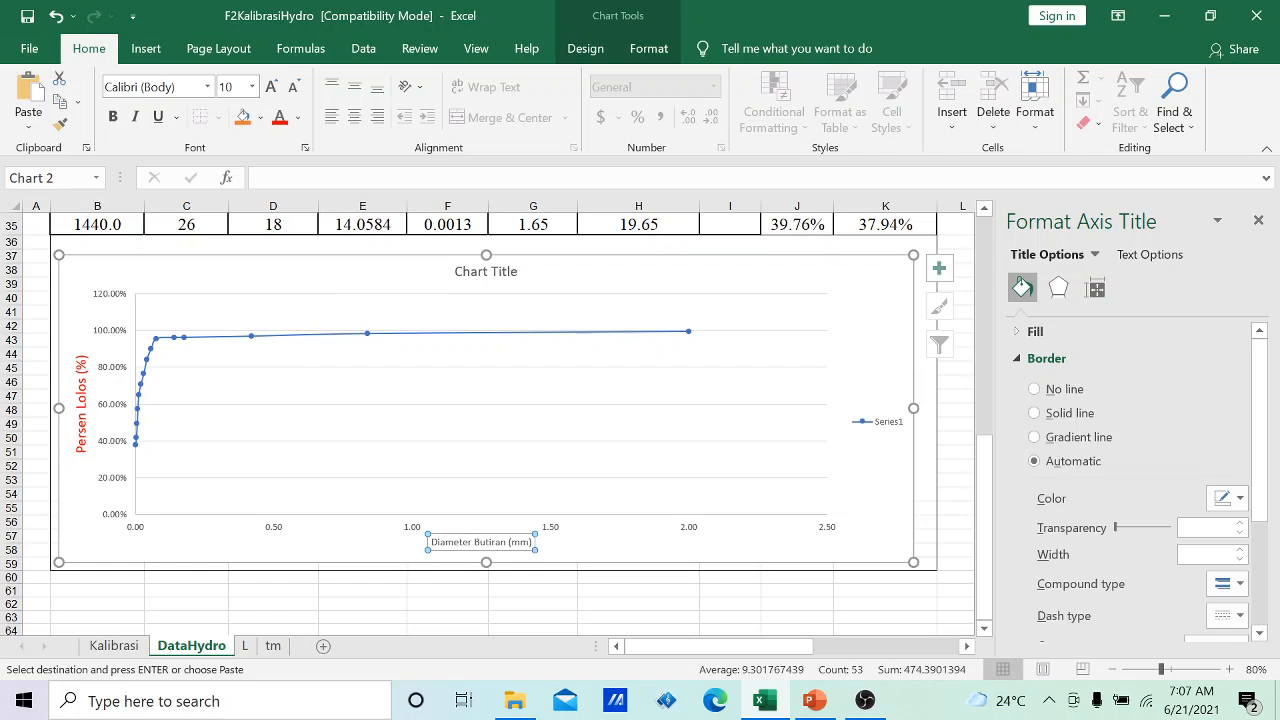
{"action": "left_click", "coordinate": [252, 87]}
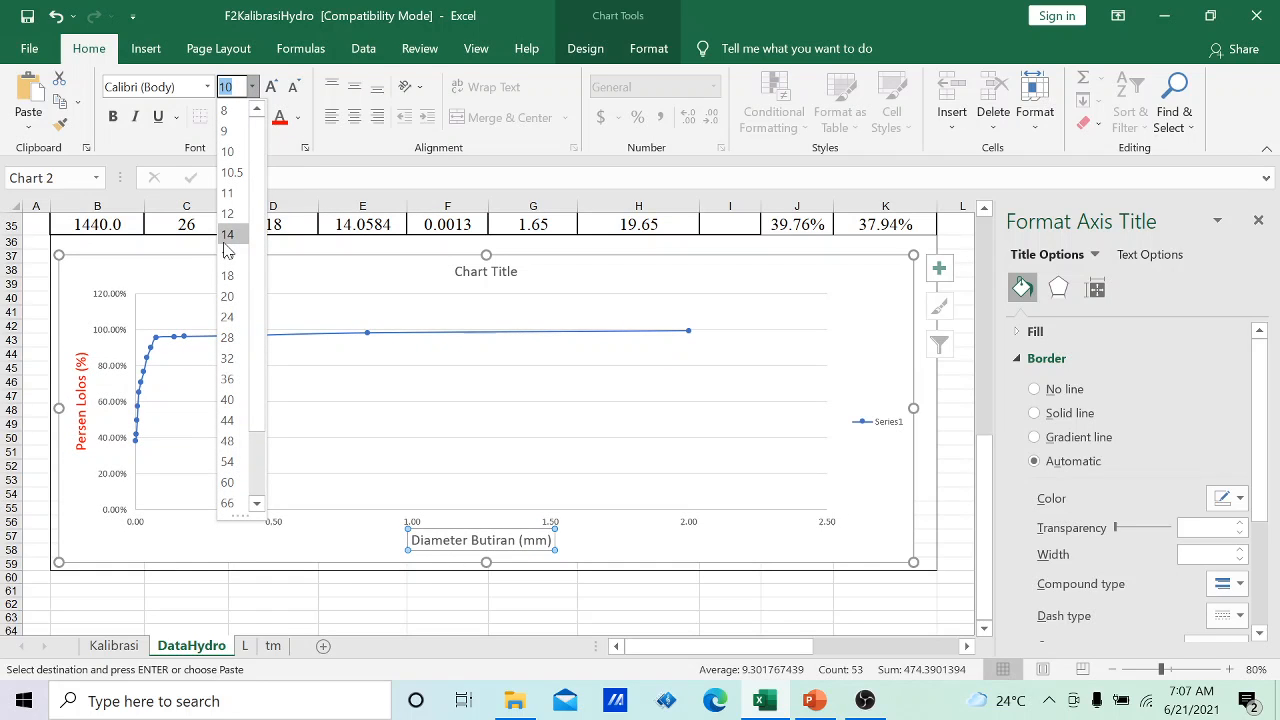
{"action": "left_click", "coordinate": [227, 236]}
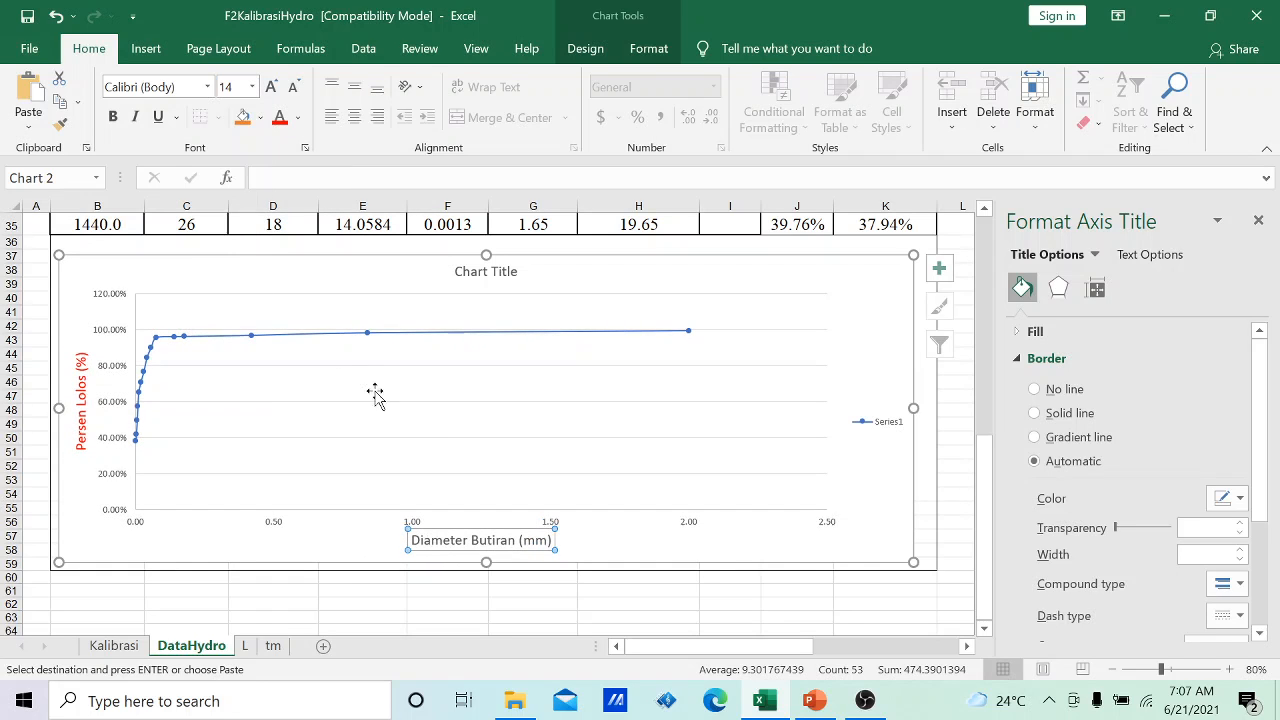
{"action": "left_click", "coordinate": [274, 120]}
{"action": "left_click", "coordinate": [664, 534]}
{"action": "left_click", "coordinate": [552, 542]}
{"action": "left_click_drag", "start_coordinate": [497, 528], "coordinate": [809, 545]}
- Delete the chart title and the legend, and move the vertical axis title toward the upper end of its axis
{"action": "left_click", "coordinate": [505, 276]}
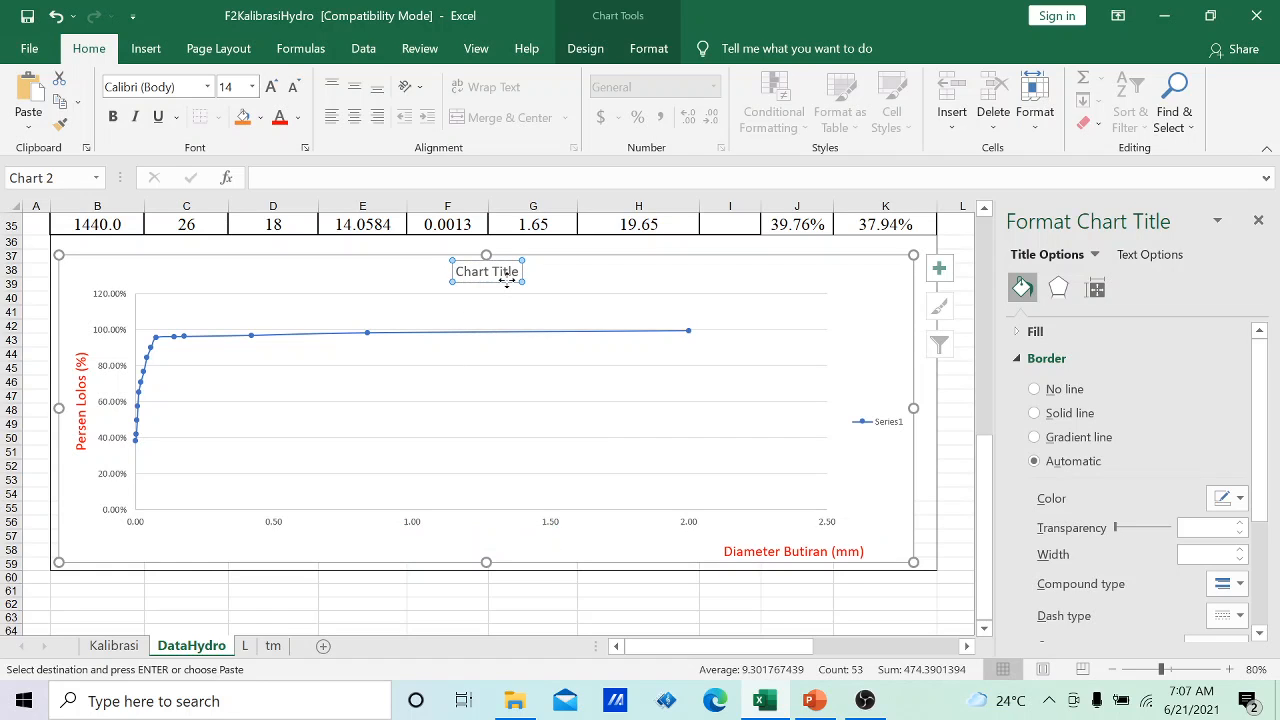
{"action": "key", "text": "Delete"}
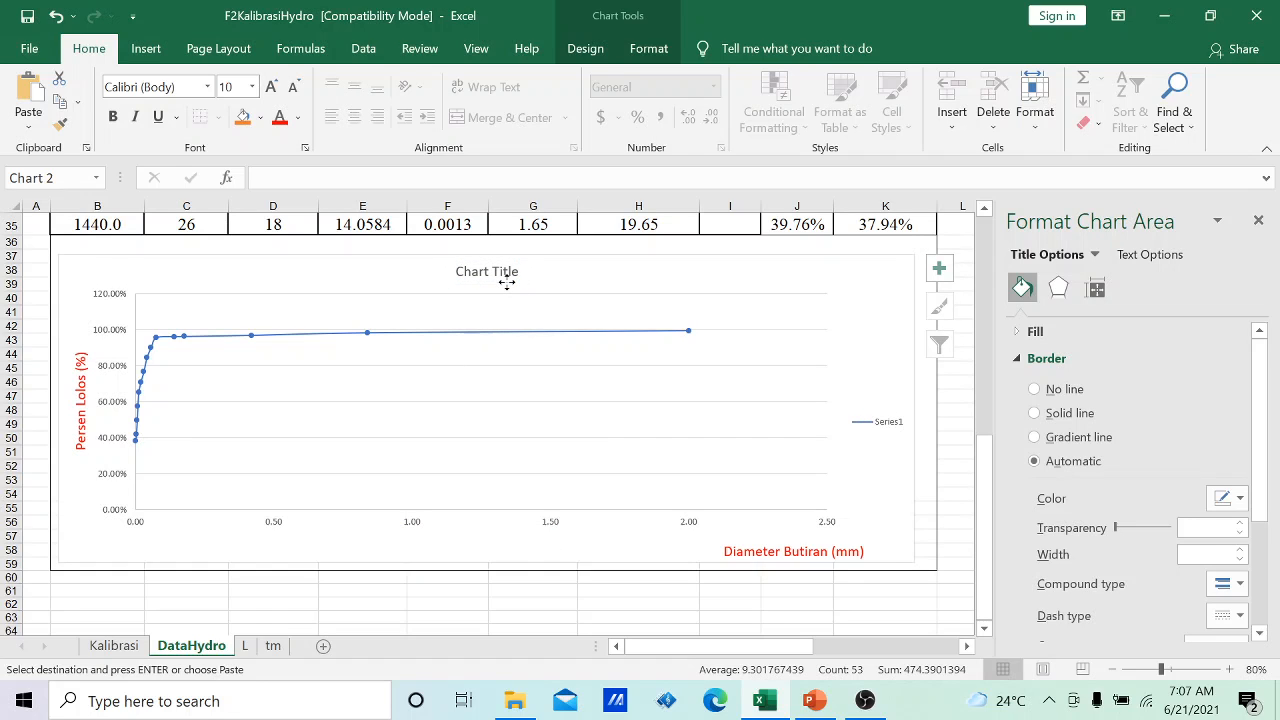
{"action": "left_click", "coordinate": [893, 408]}
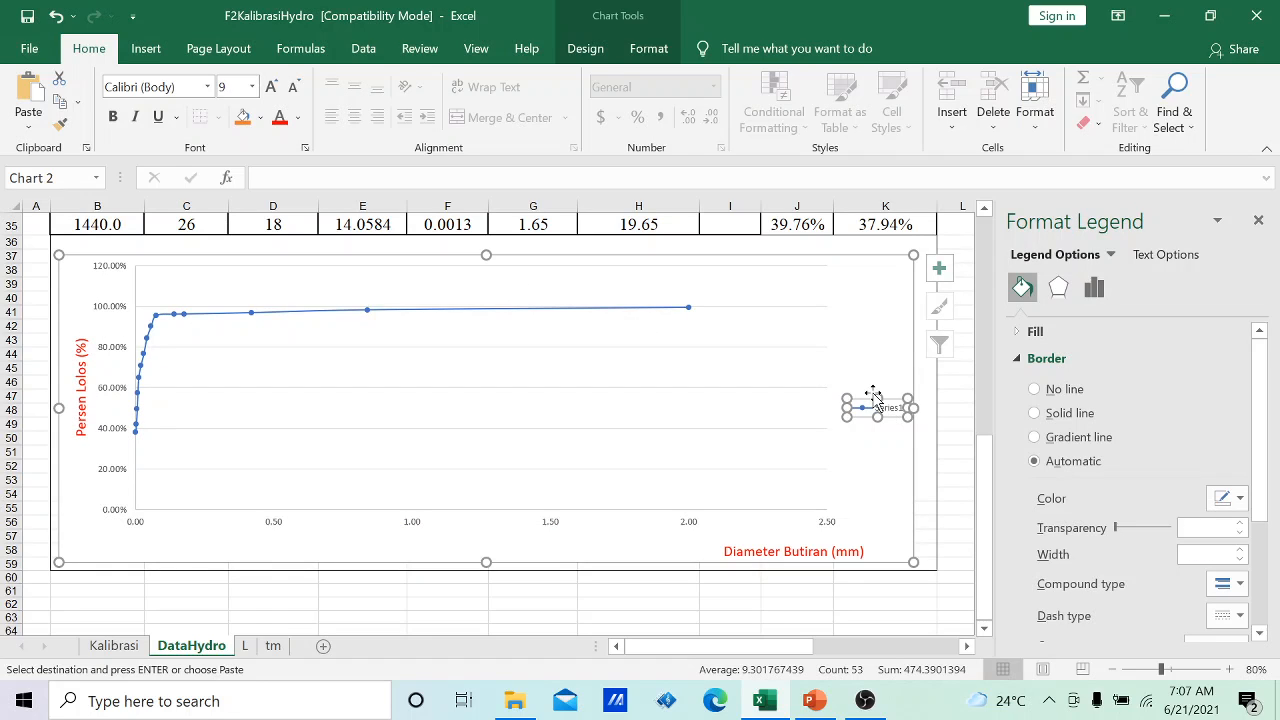
{"action": "key", "text": "Delete"}
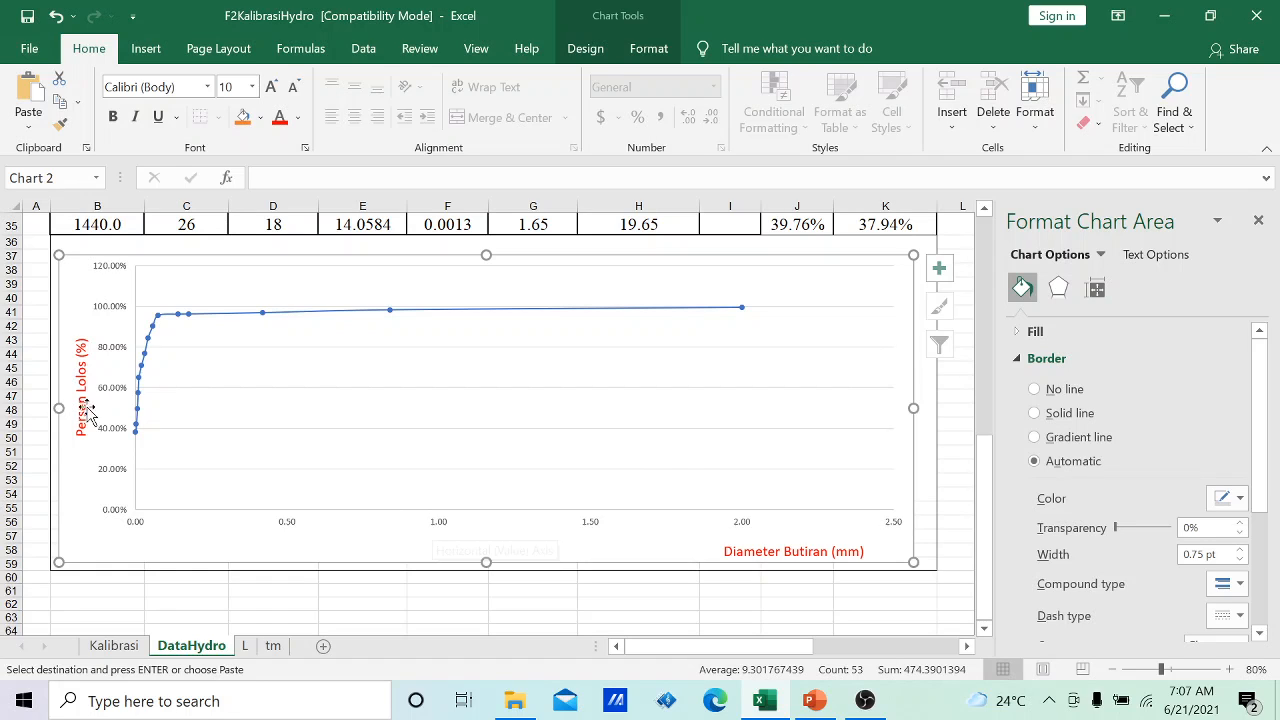
{"action": "left_click_drag", "start_coordinate": [93, 410], "coordinate": [84, 326]}
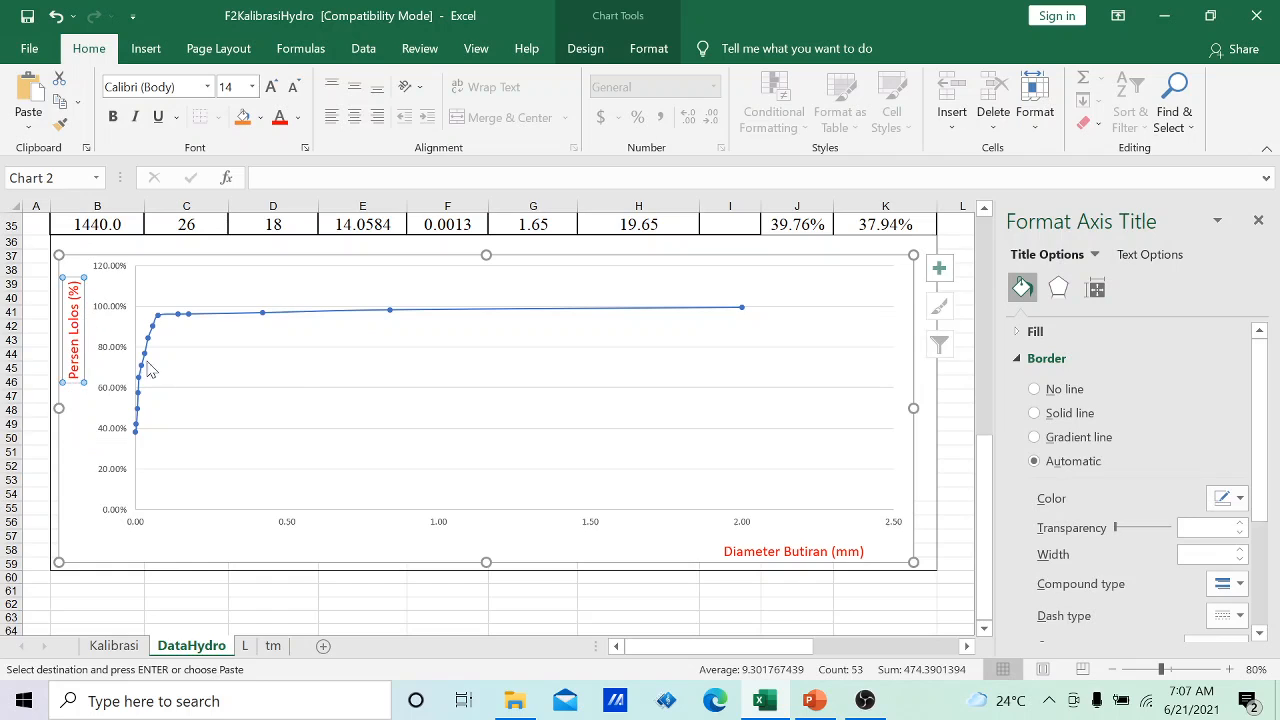
- Set the horizontal axis of the chart to a logarithmic scale with base 10
{"action": "left_click", "coordinate": [416, 507]}
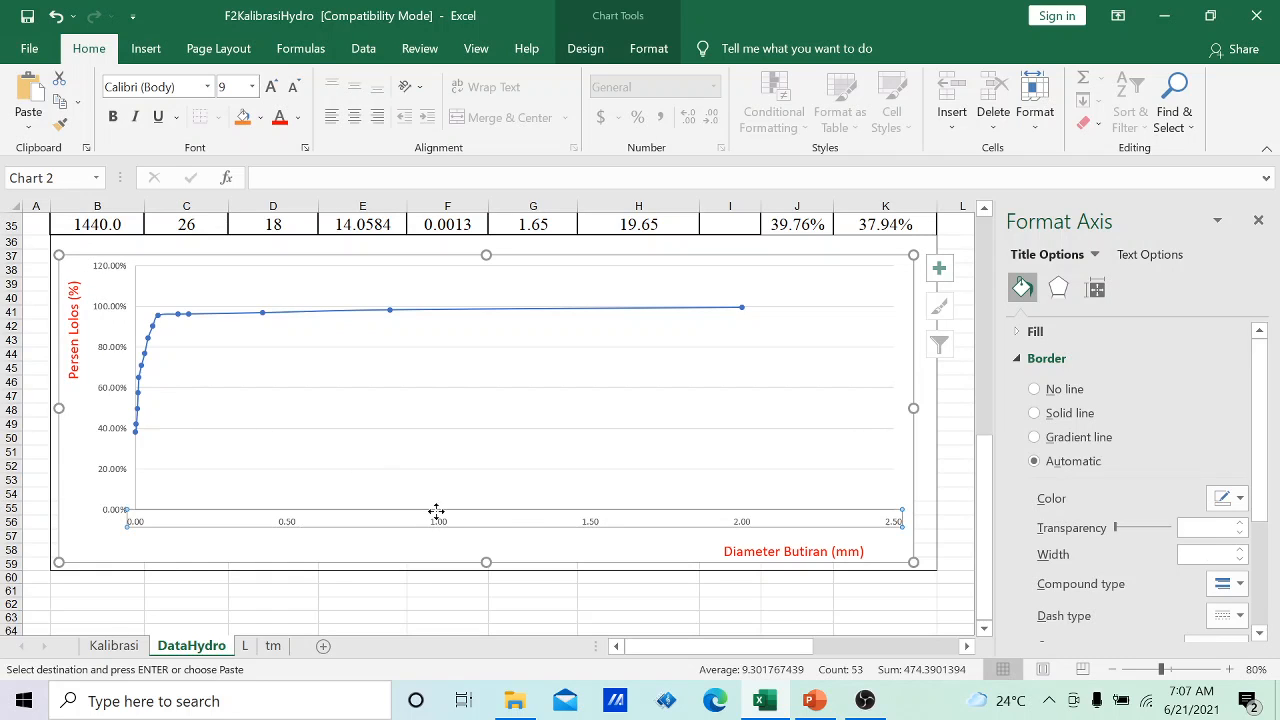
{"action": "right_click", "coordinate": [506, 528]}
{"action": "left_click", "coordinate": [452, 523]}
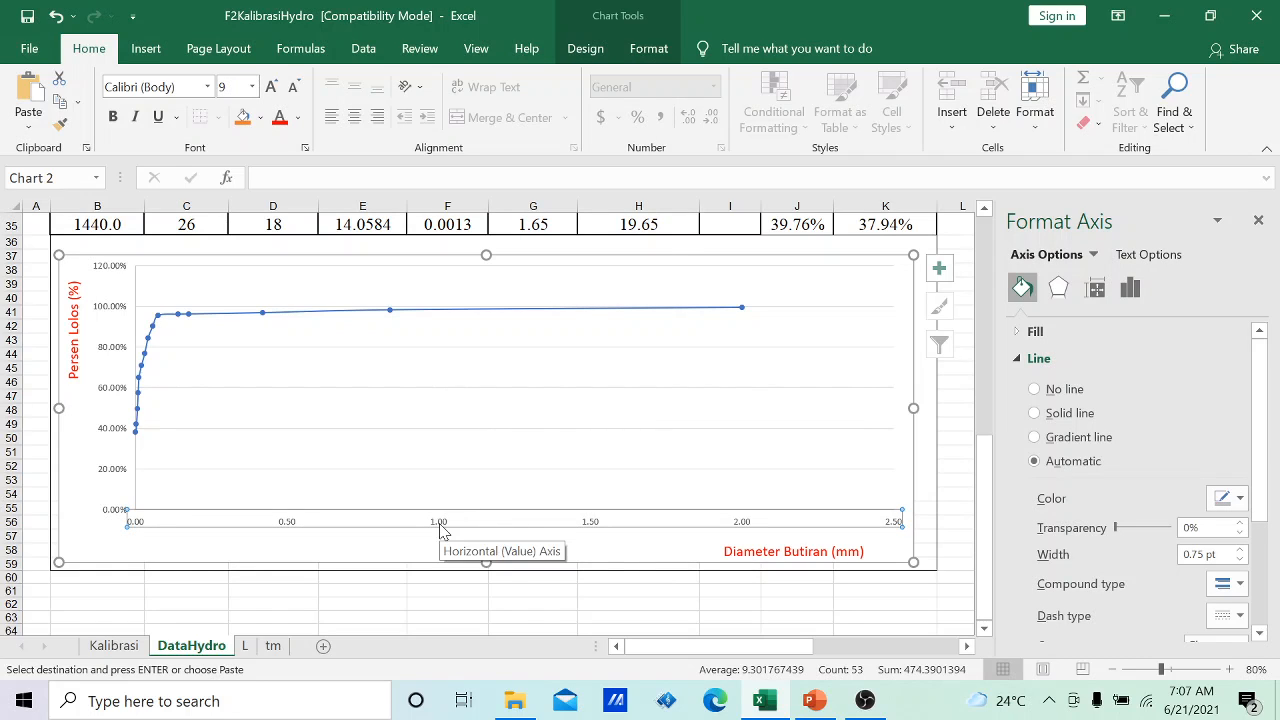
{"action": "right_click", "coordinate": [441, 524]}
{"action": "double_click", "coordinate": [491, 518]}
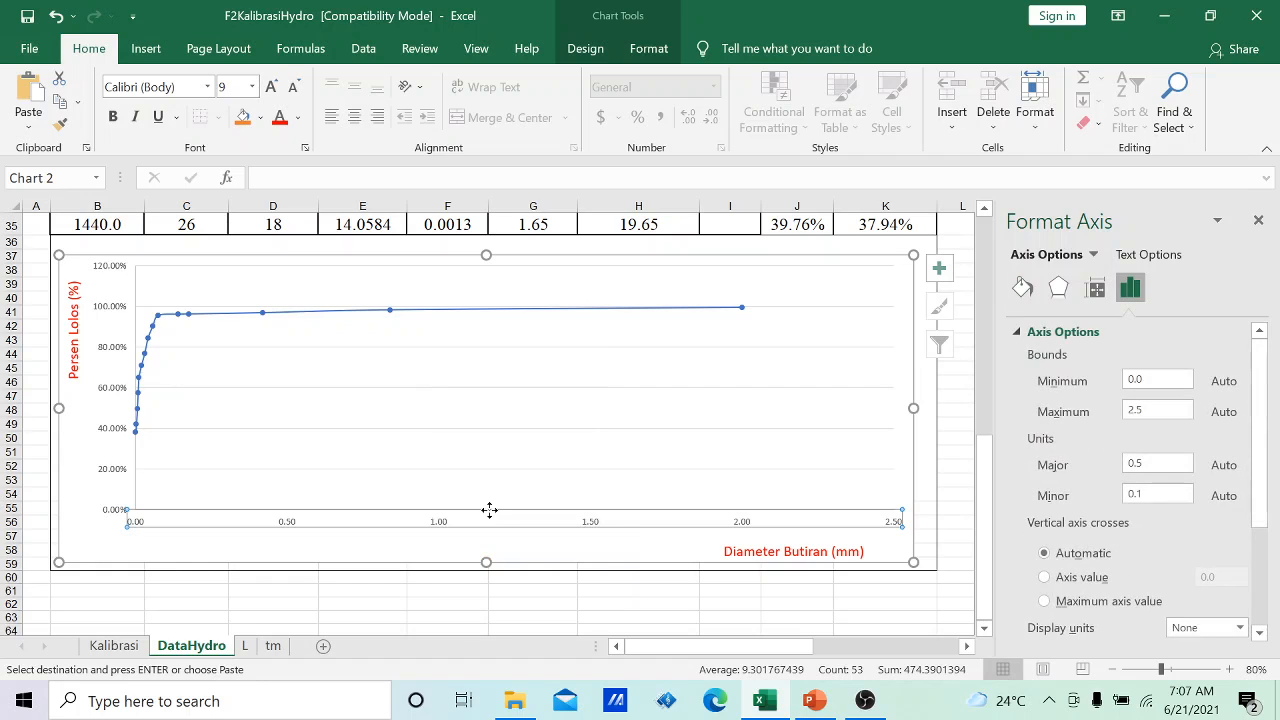
{"action": "left_click_drag", "start_coordinate": [1260, 476], "coordinate": [1263, 592]}
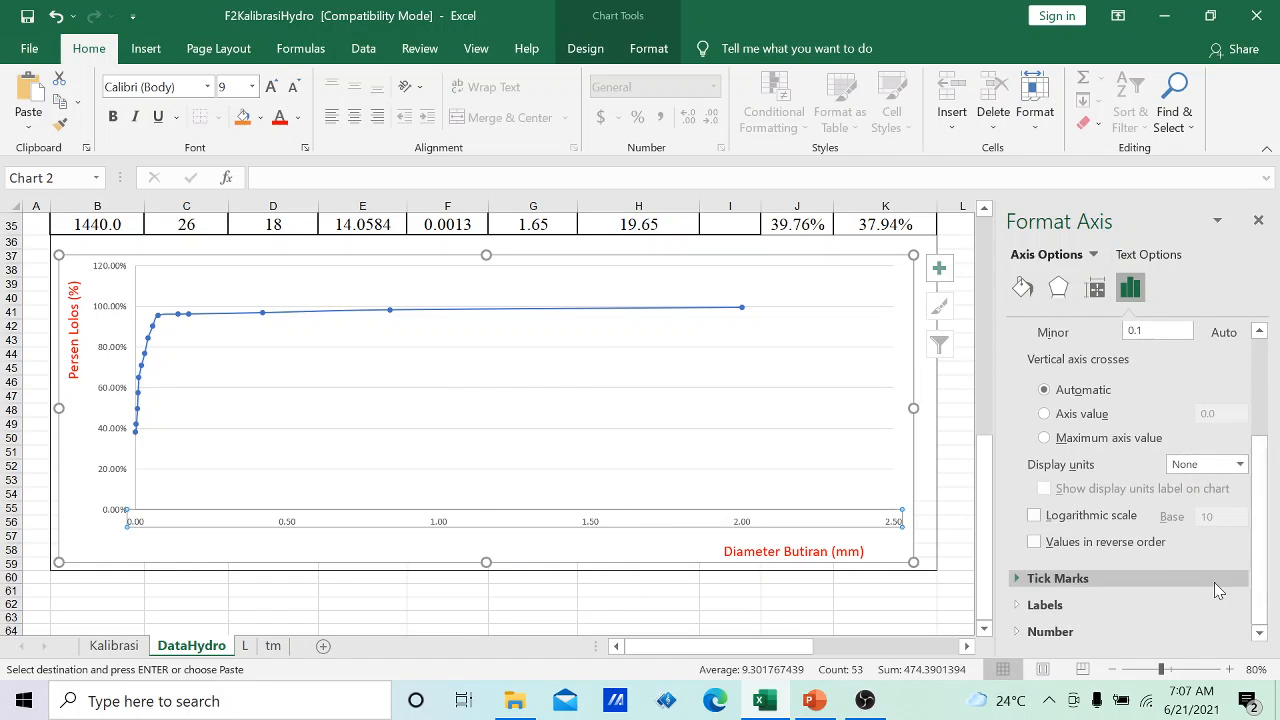
{"action": "left_click", "coordinate": [1035, 517]}
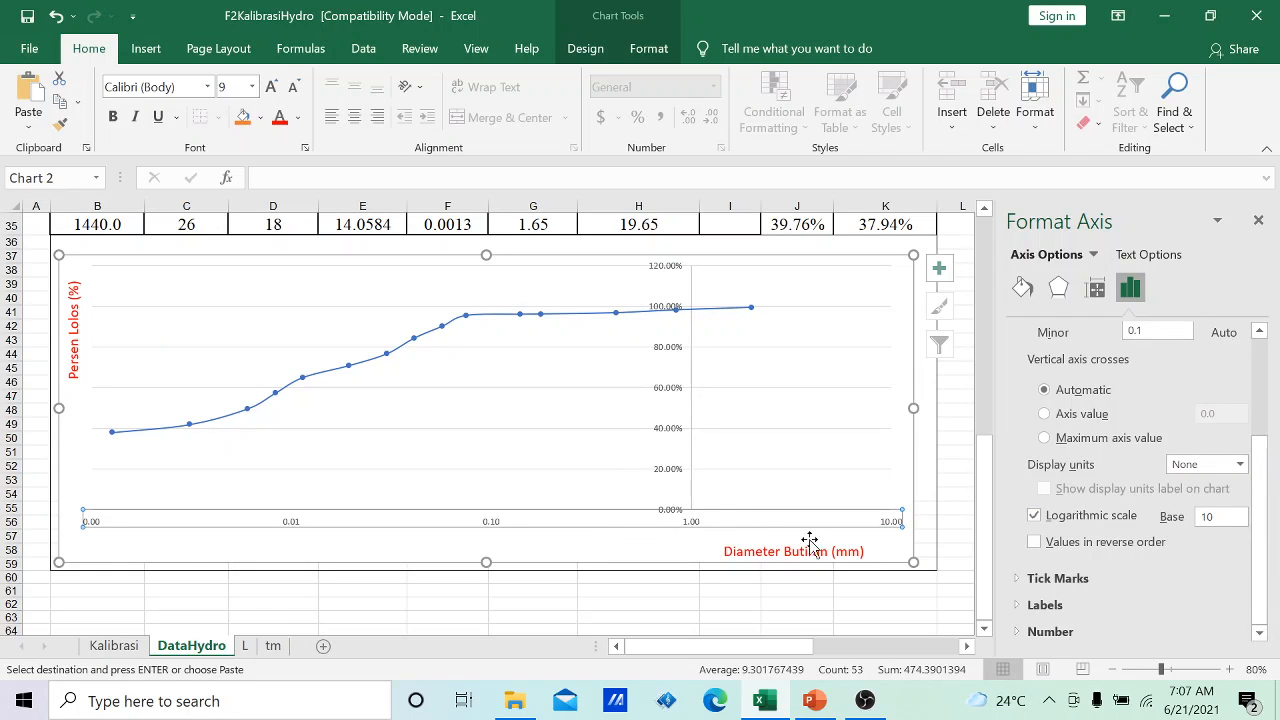
{"action": "left_click", "coordinate": [715, 462]}
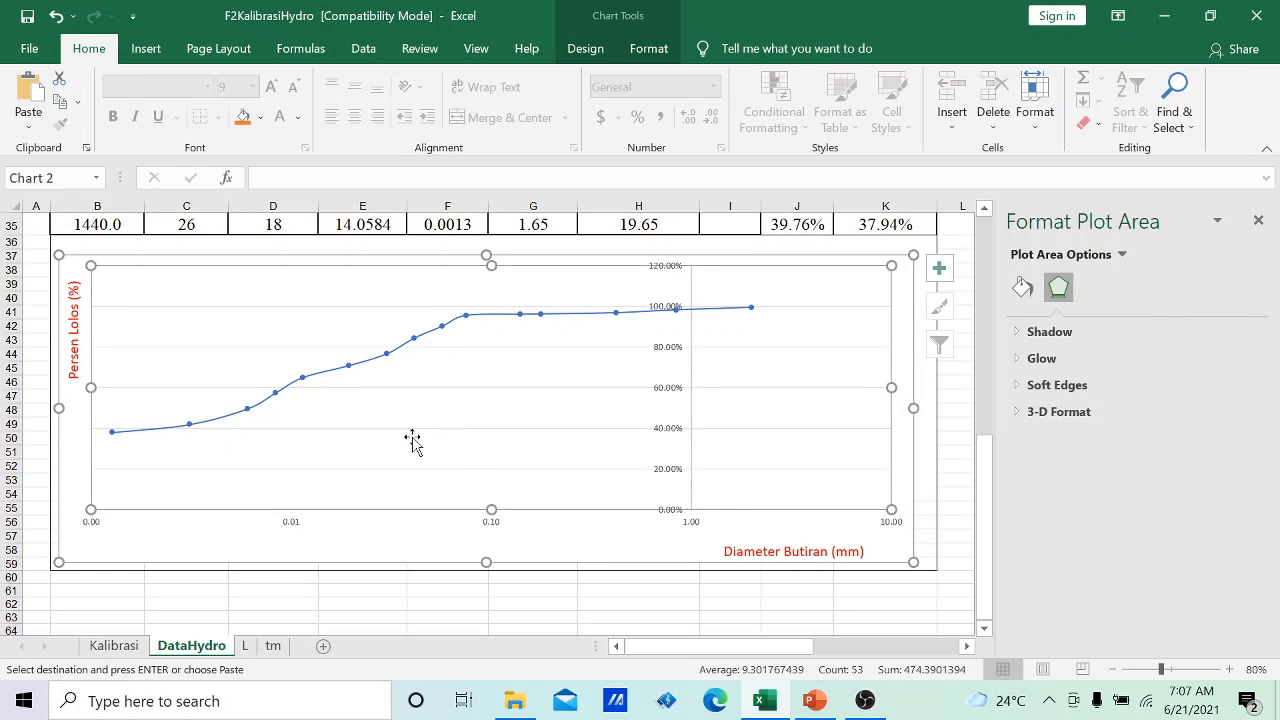
- Set the vertical axis's maximum bound to 1.0 and its major unit to 0.1
{"action": "left_click", "coordinate": [674, 391]}
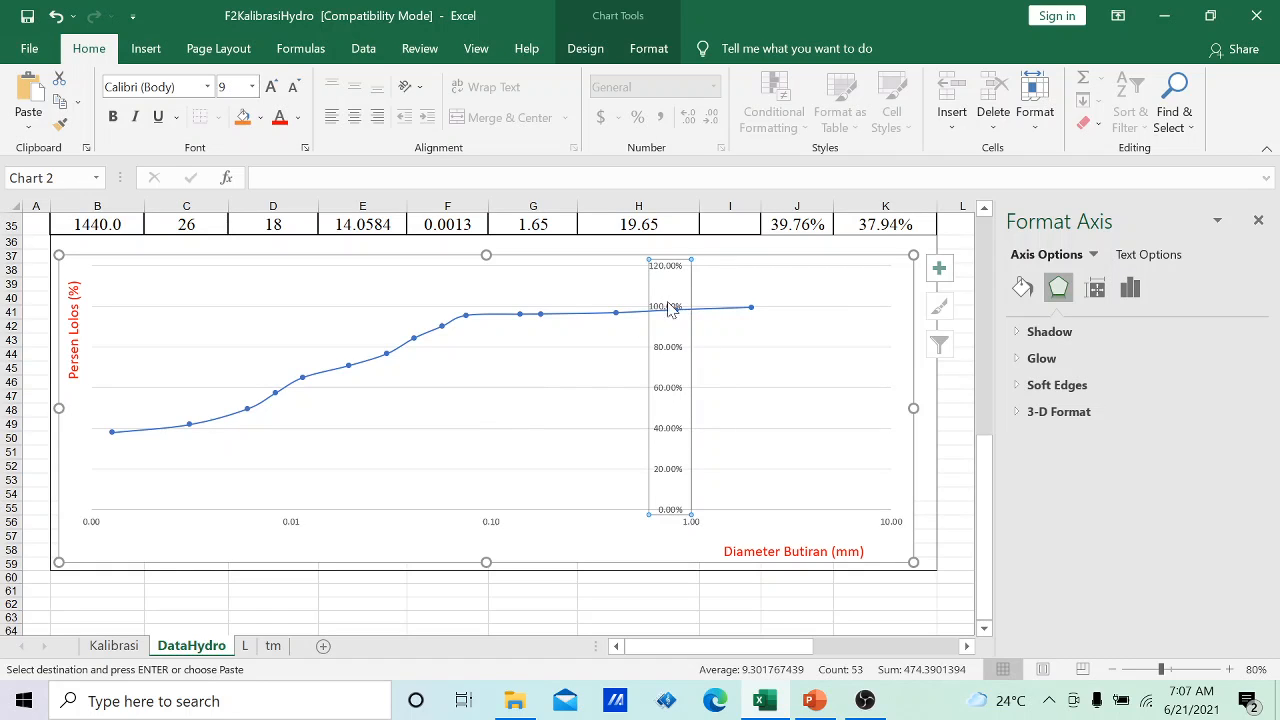
{"action": "right_click", "coordinate": [672, 433]}
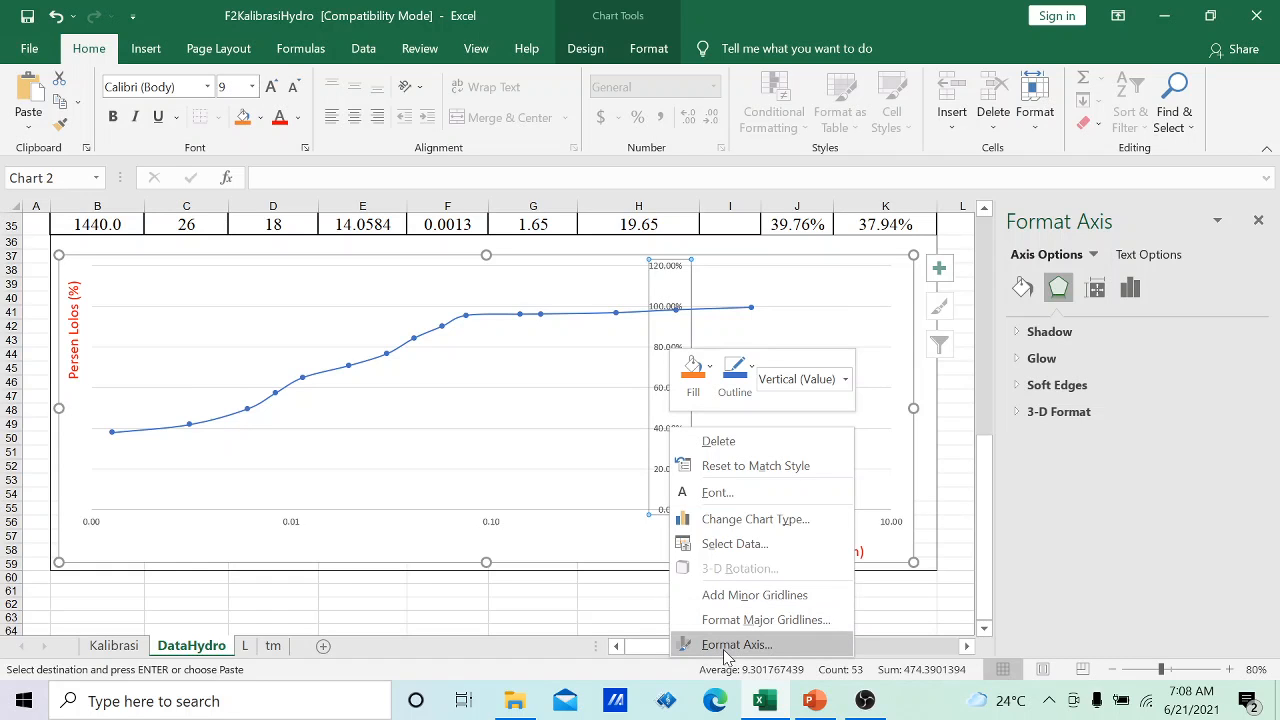
{"action": "left_click", "coordinate": [731, 645]}
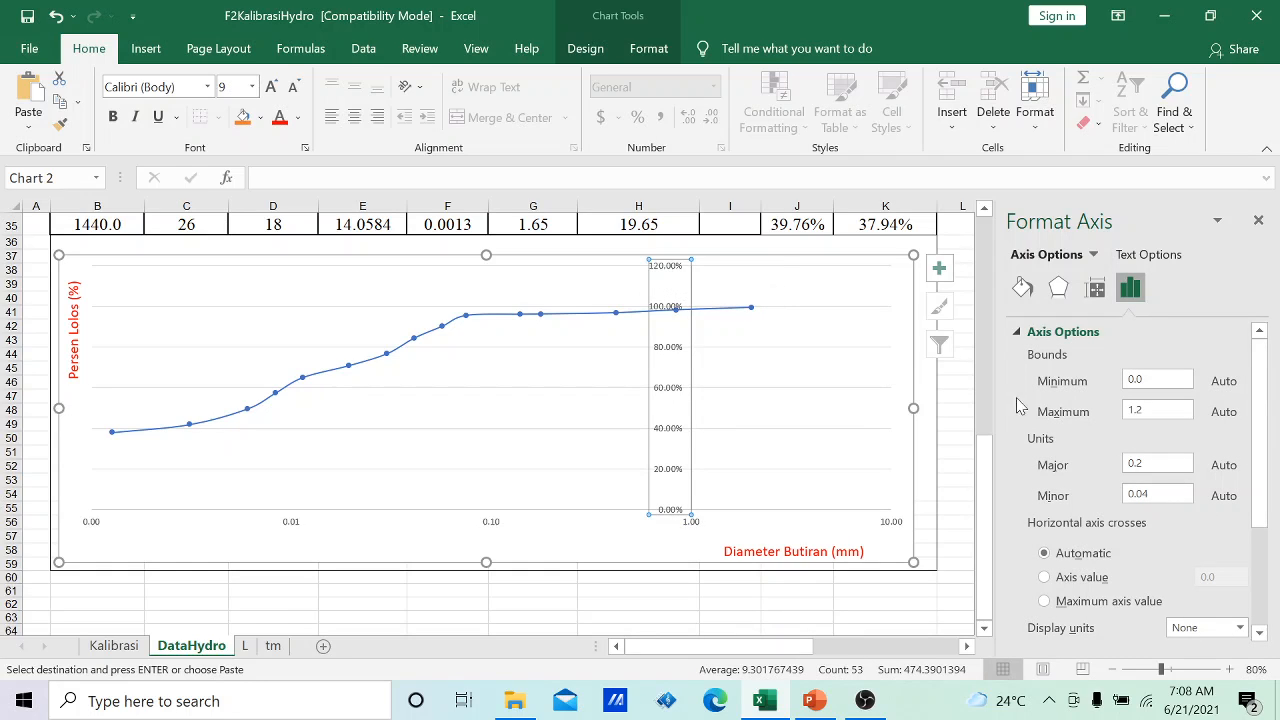
{"action": "left_click", "coordinate": [1146, 410]}
{"action": "left_click", "coordinate": [1149, 463]}
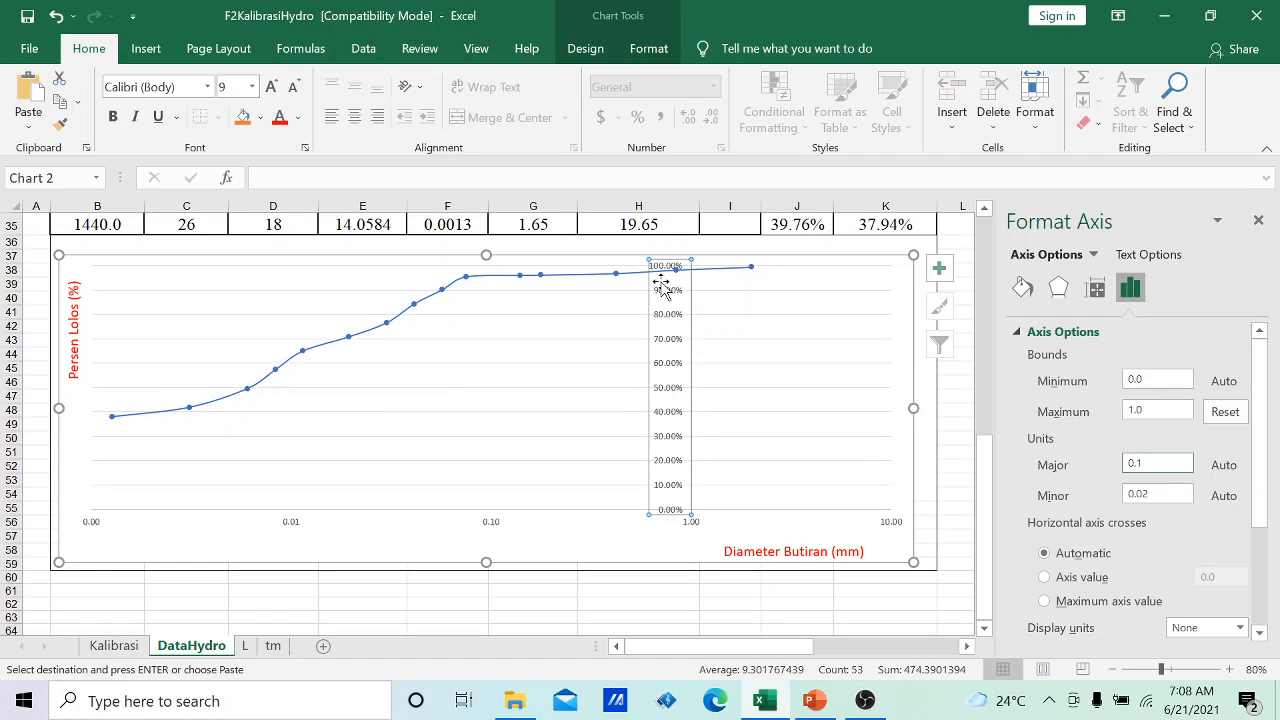
- Try a base-10 logarithmic scale on the vertical axis and turn it off again
{"action": "left_click_drag", "start_coordinate": [1260, 492], "coordinate": [1263, 559]}
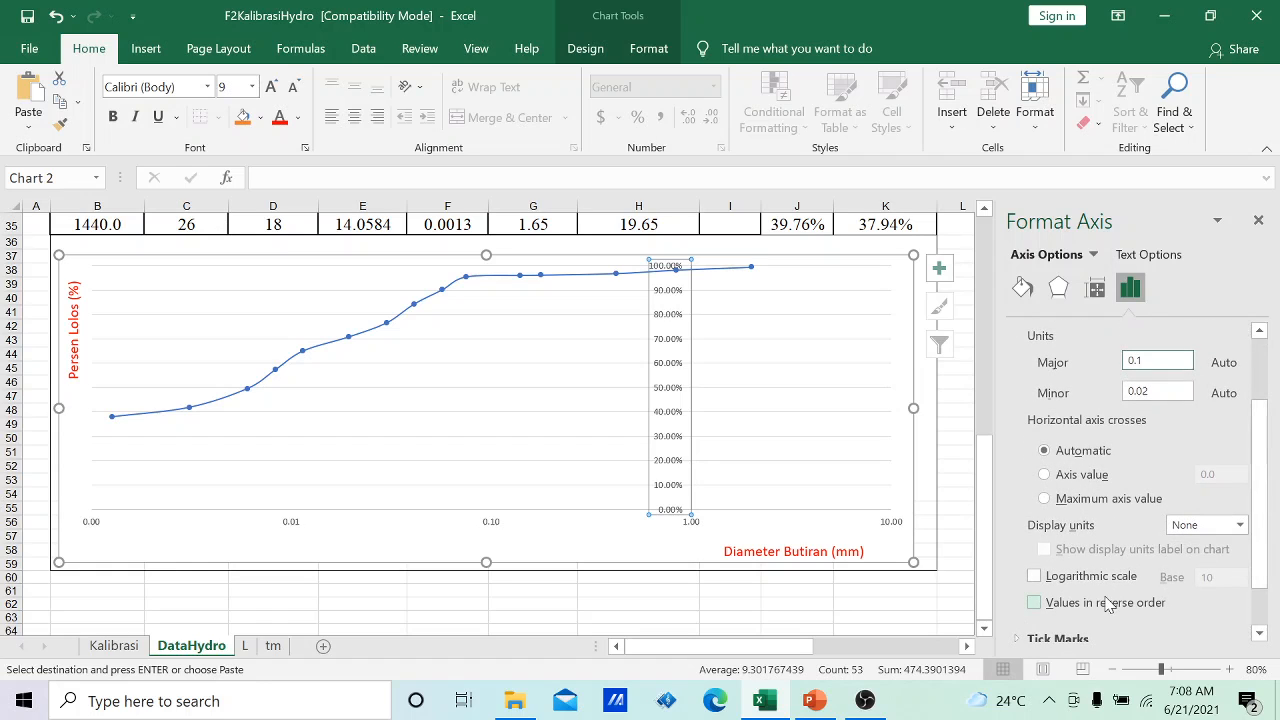
{"action": "left_click", "coordinate": [1048, 582]}
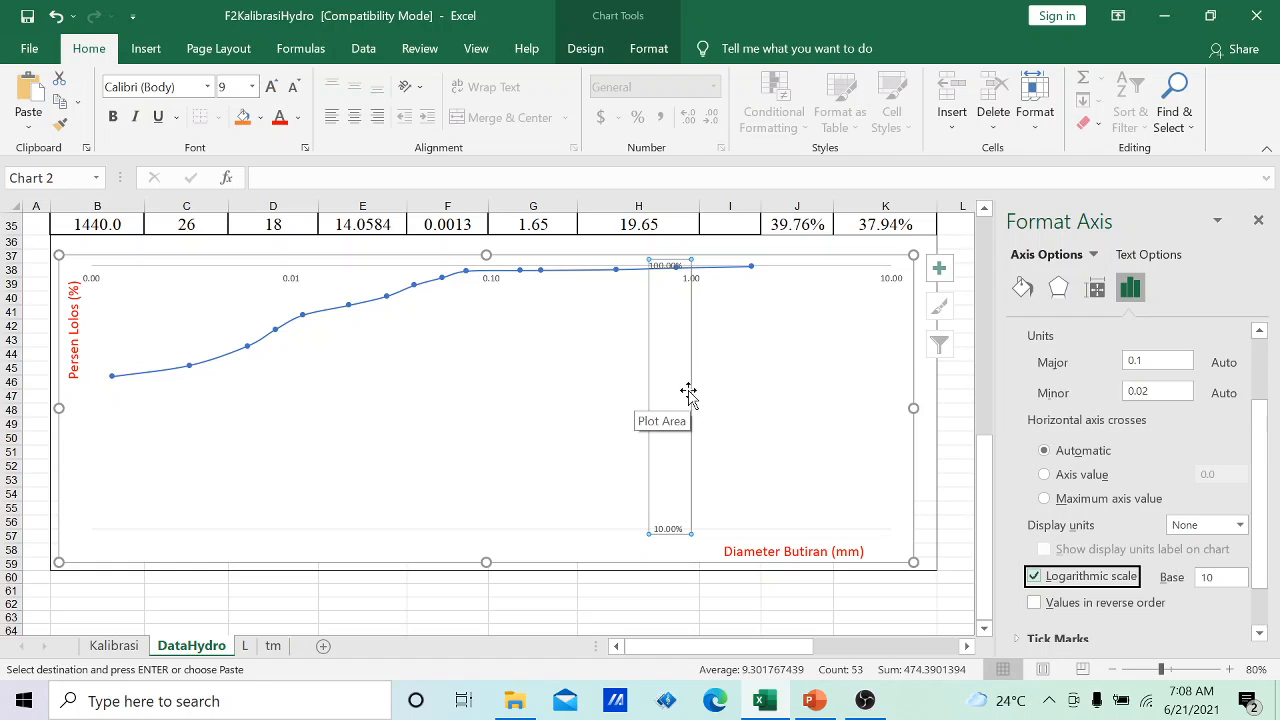
{"action": "left_click", "coordinate": [1035, 578]}
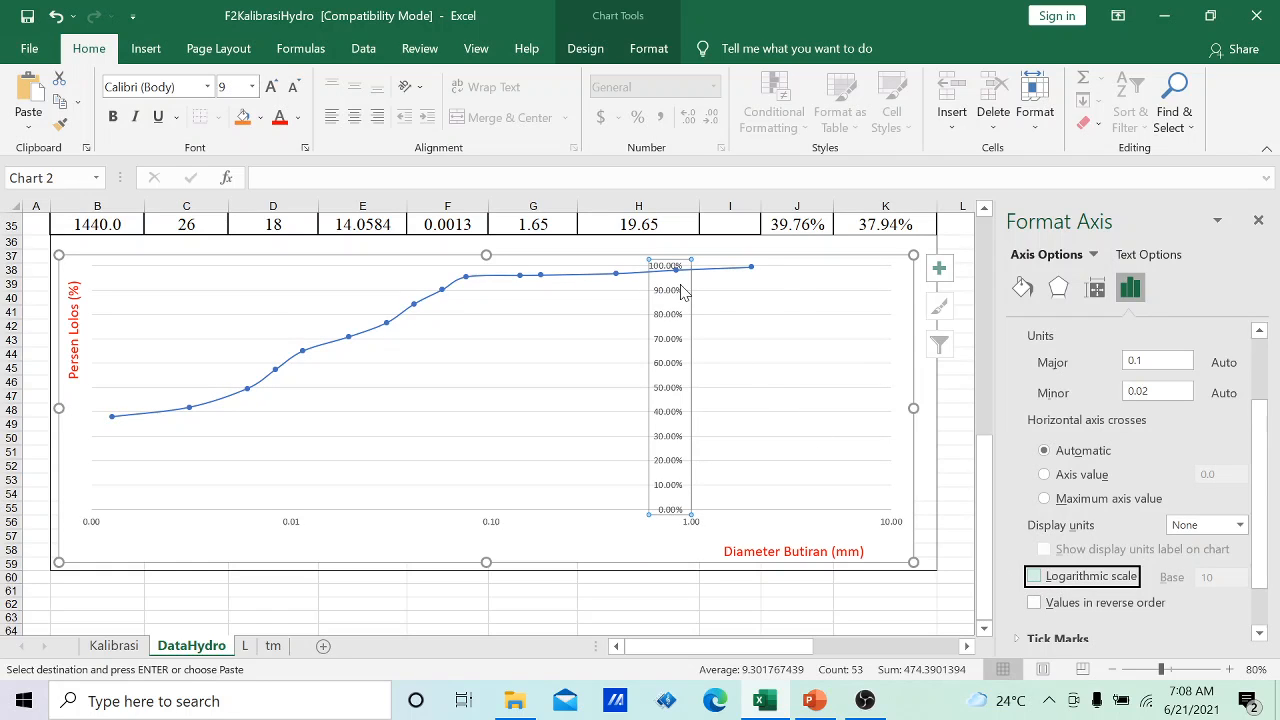
{"action": "left_click", "coordinate": [497, 528]}
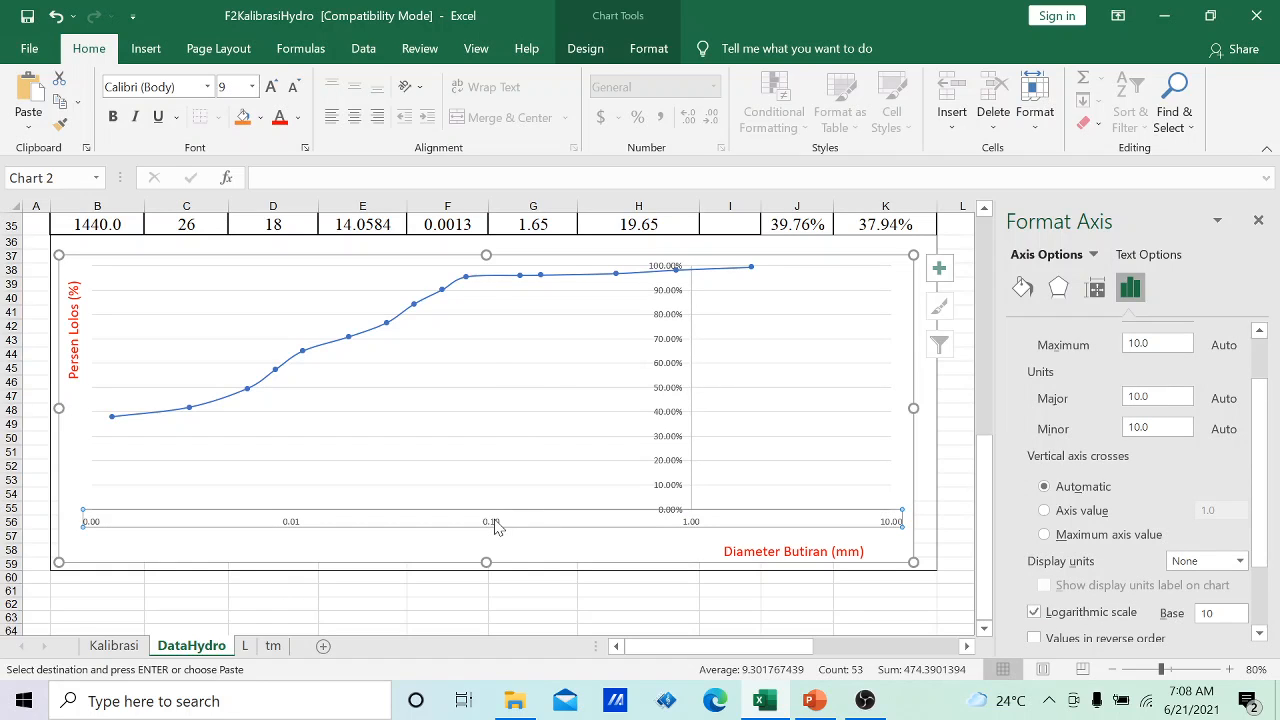
{"action": "right_click", "coordinate": [497, 528]}
{"action": "left_click", "coordinate": [540, 506]}
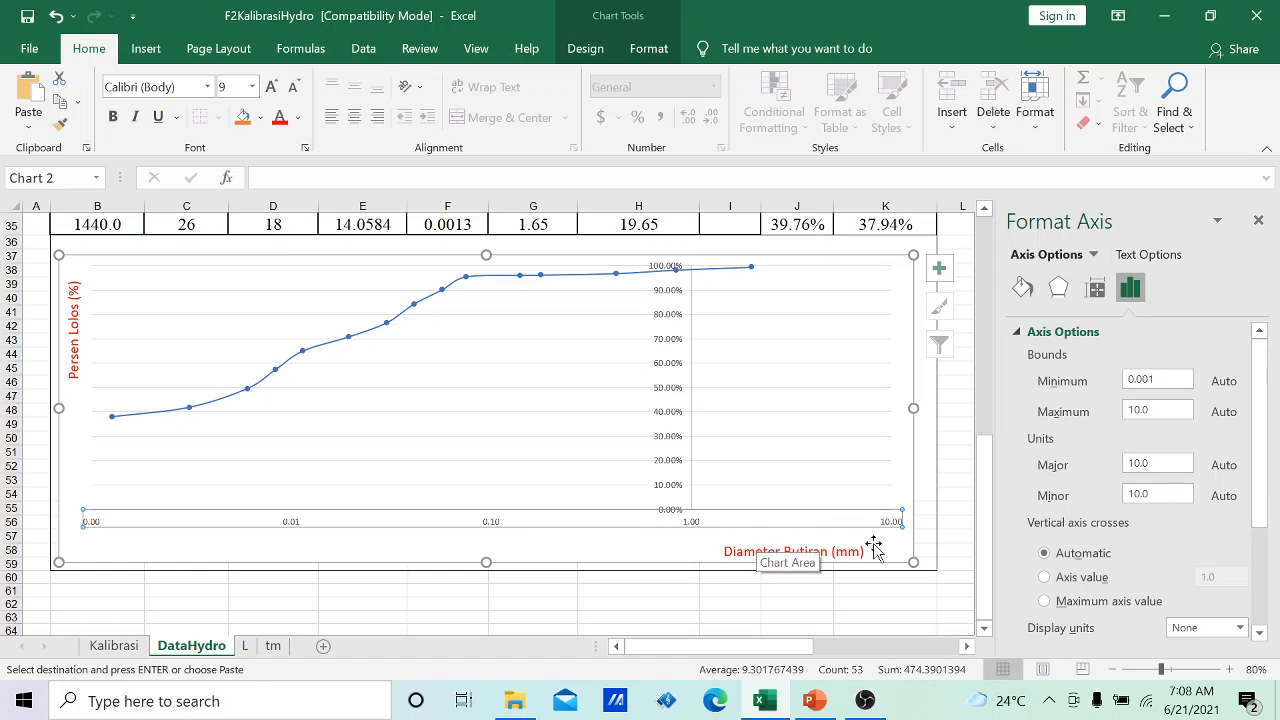
{"action": "scroll", "coordinate": [1268, 570], "scroll_direction": "down", "scroll_amount": 3}
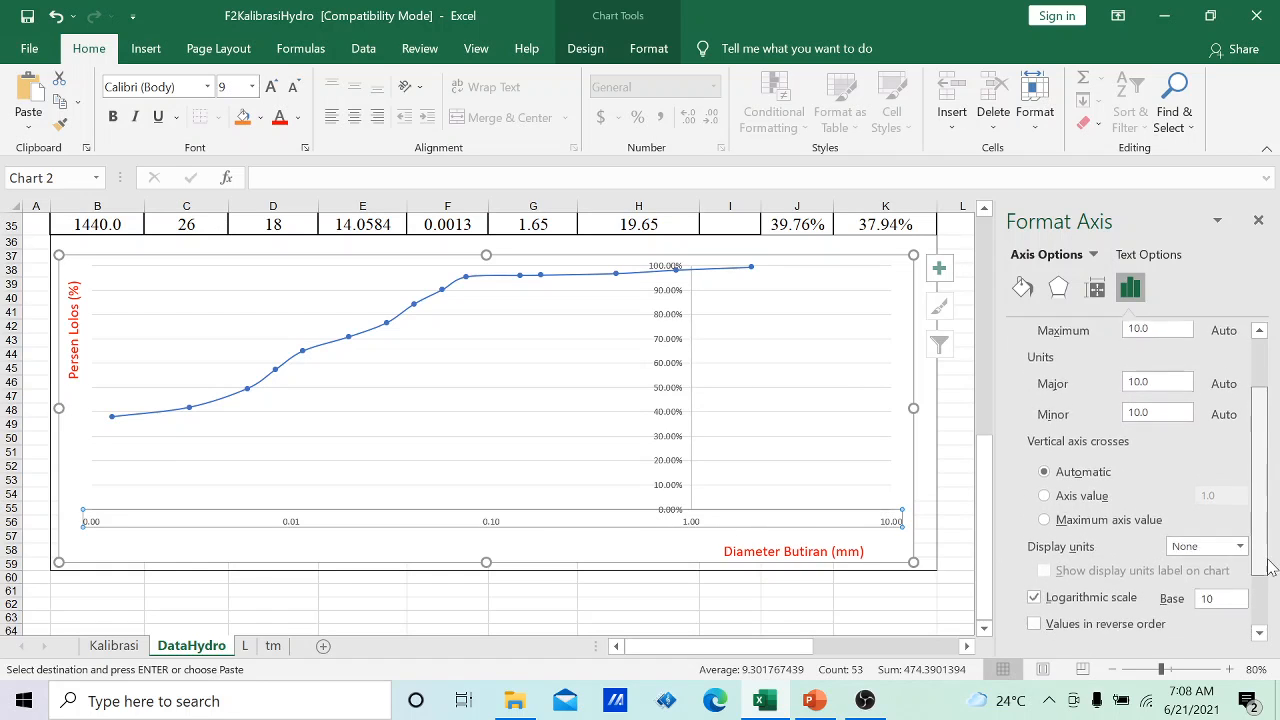
{"action": "left_click", "coordinate": [1127, 578]}
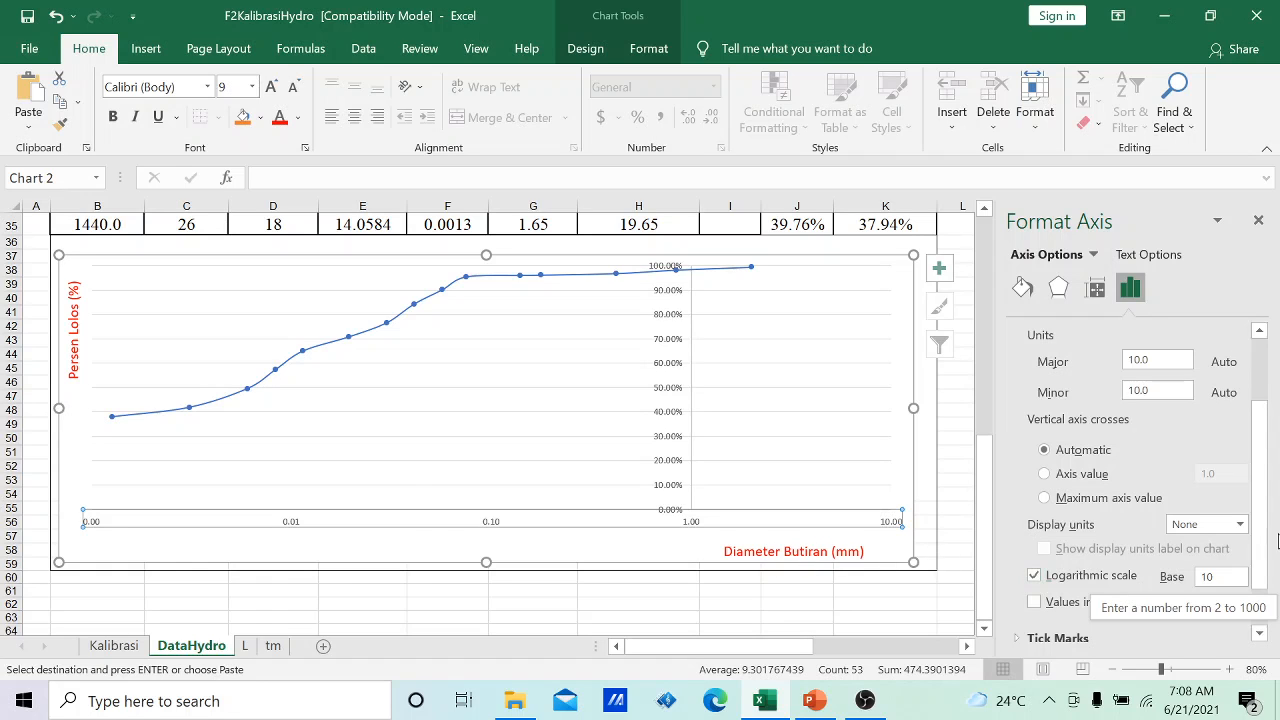
{"action": "left_click", "coordinate": [440, 525]}
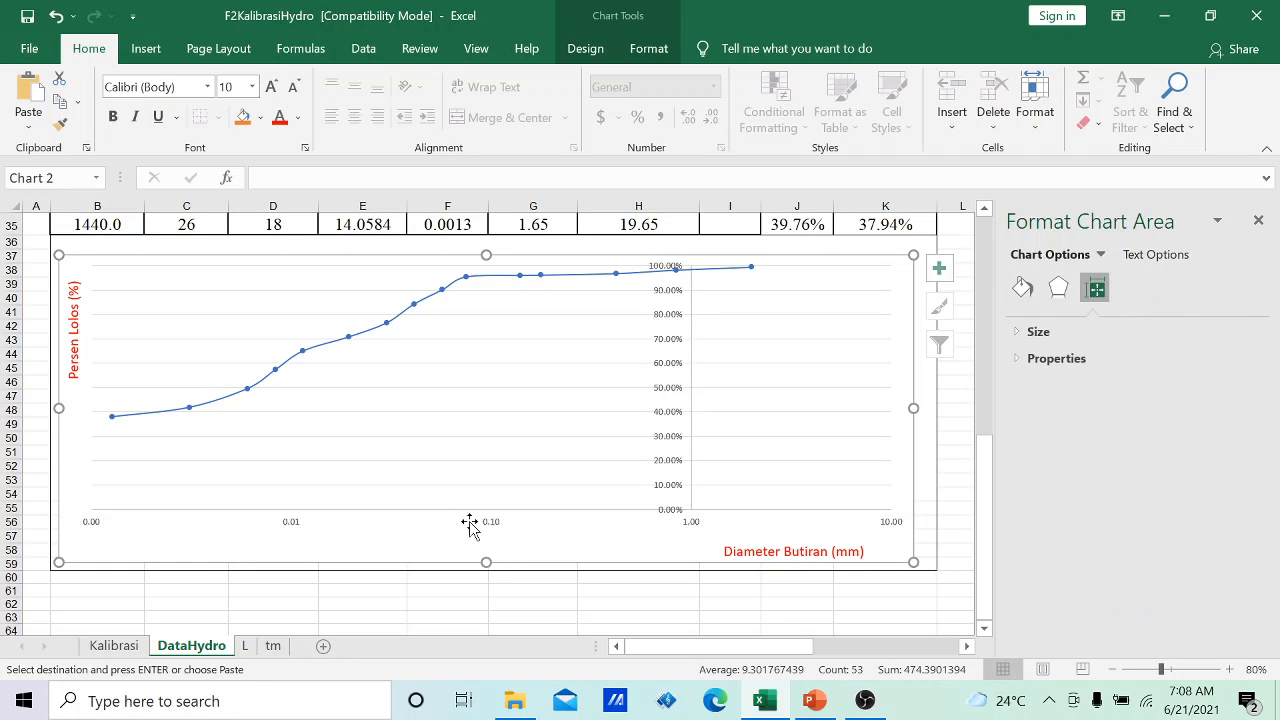
- Add minor gridlines to the chart's horizontal axis
{"action": "left_click", "coordinate": [489, 524]}
{"action": "right_click", "coordinate": [489, 524]}
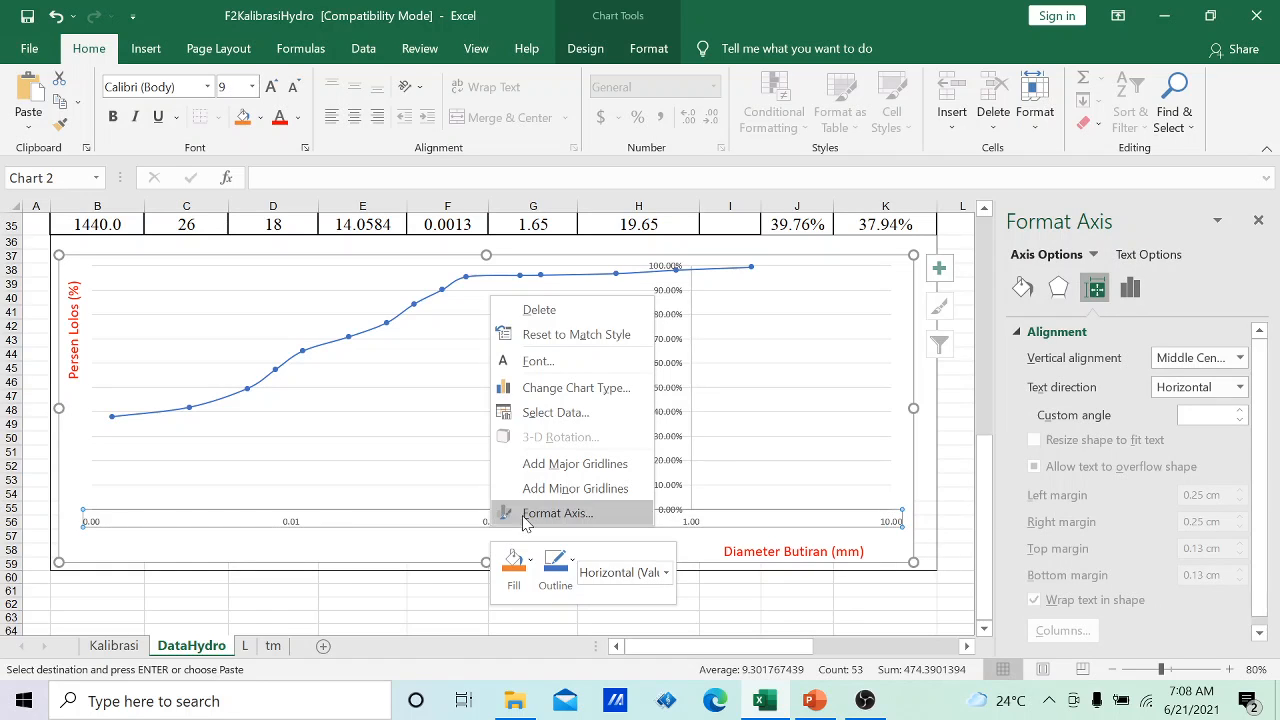
{"action": "left_click", "coordinate": [565, 489]}
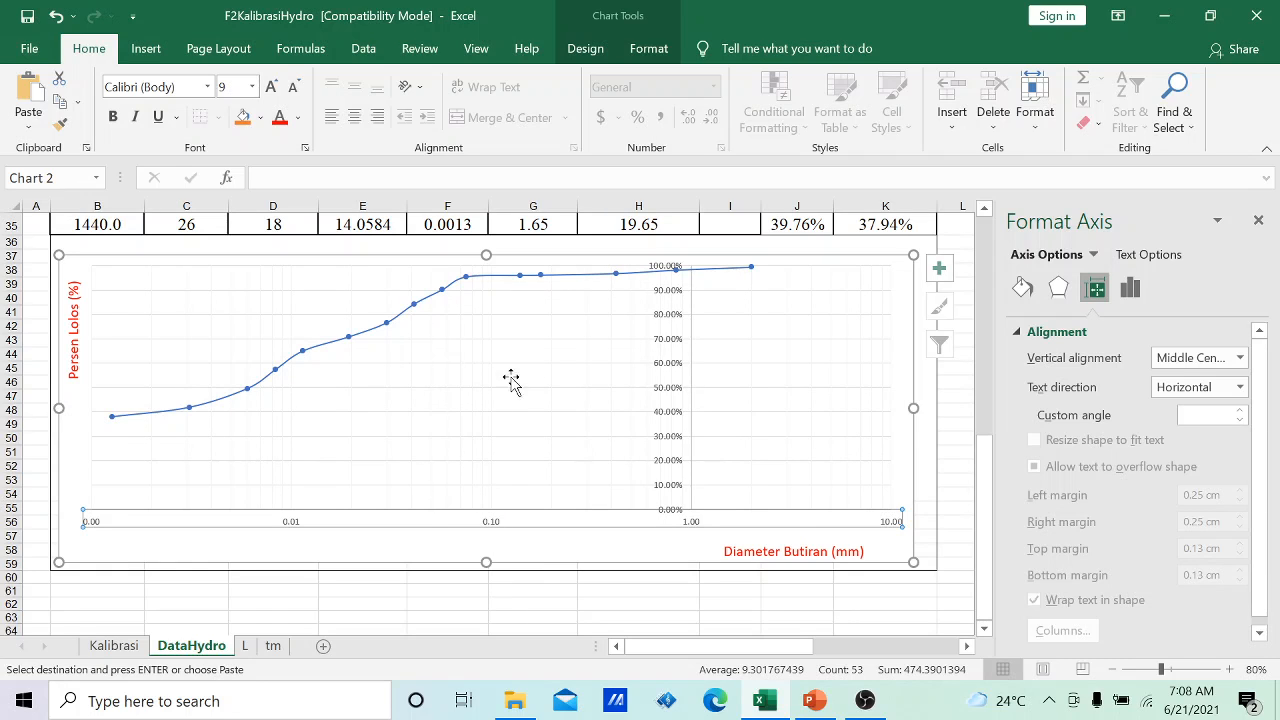
- Set the label position of the vertical axis to Low, after trying High and Next to Axis
{"action": "left_click", "coordinate": [670, 418]}
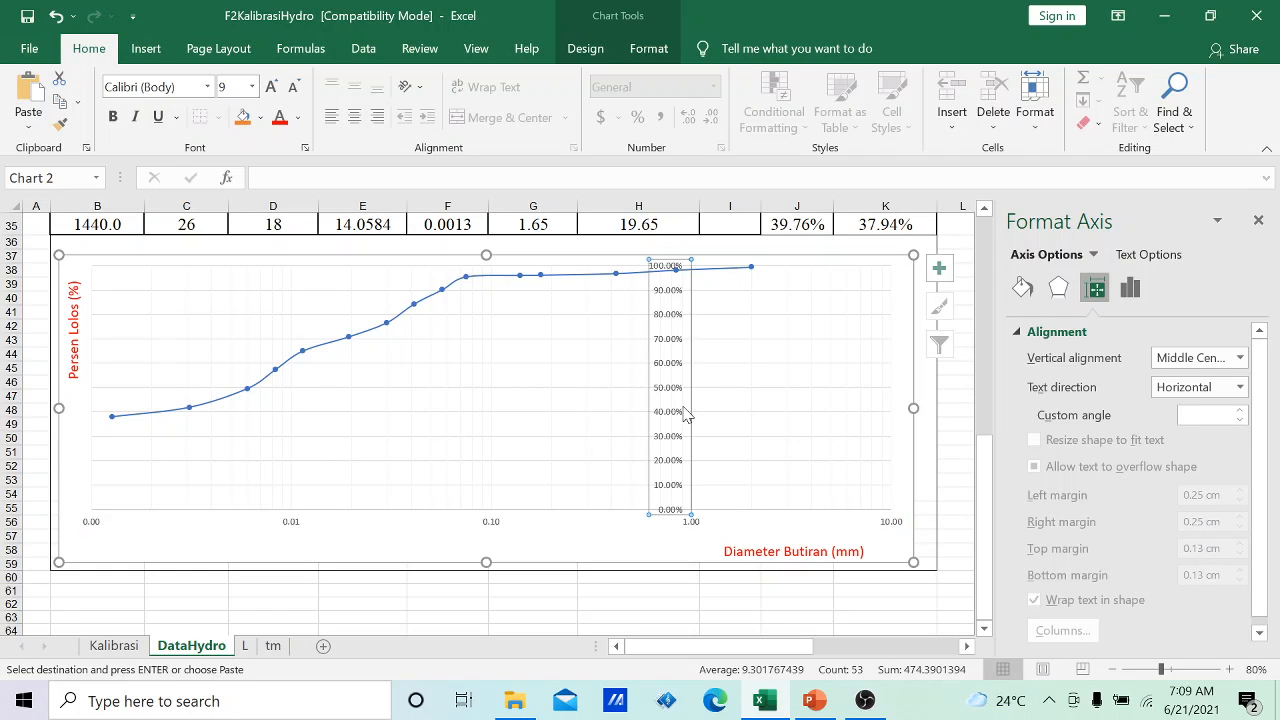
{"action": "right_click", "coordinate": [676, 414]}
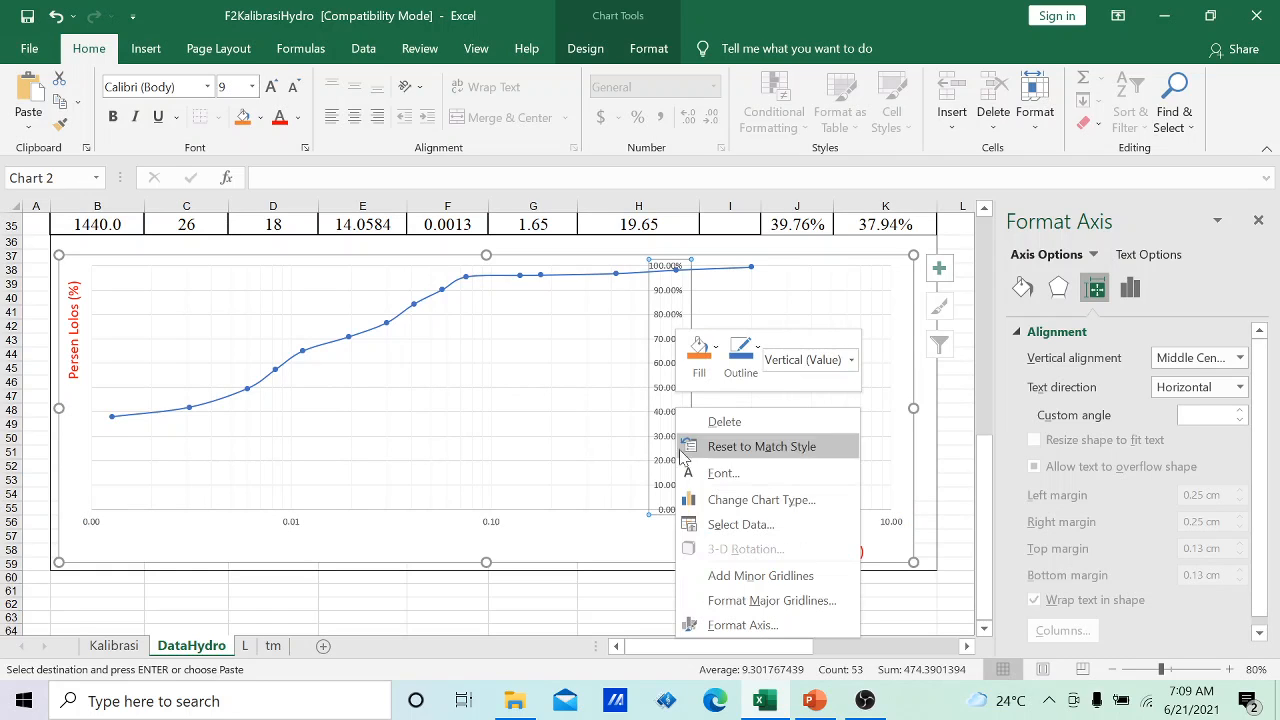
{"action": "left_click", "coordinate": [741, 625]}
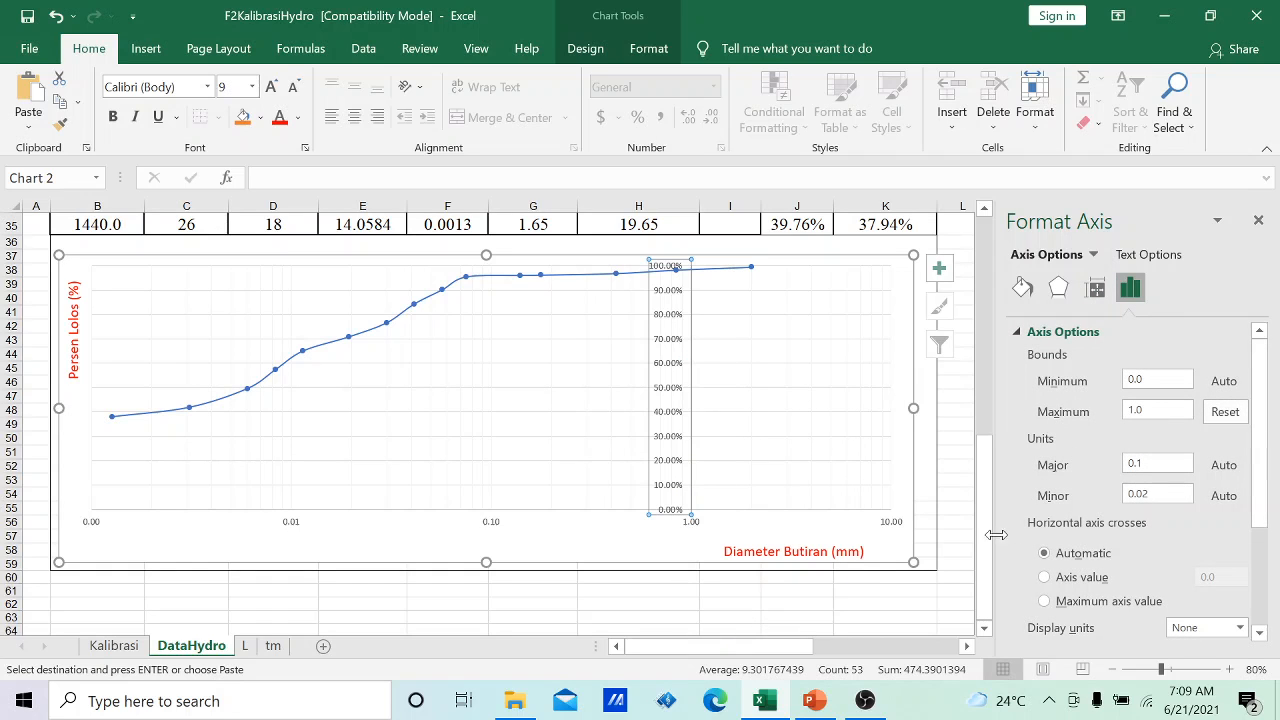
{"action": "left_click_drag", "start_coordinate": [1267, 485], "coordinate": [1264, 582]}
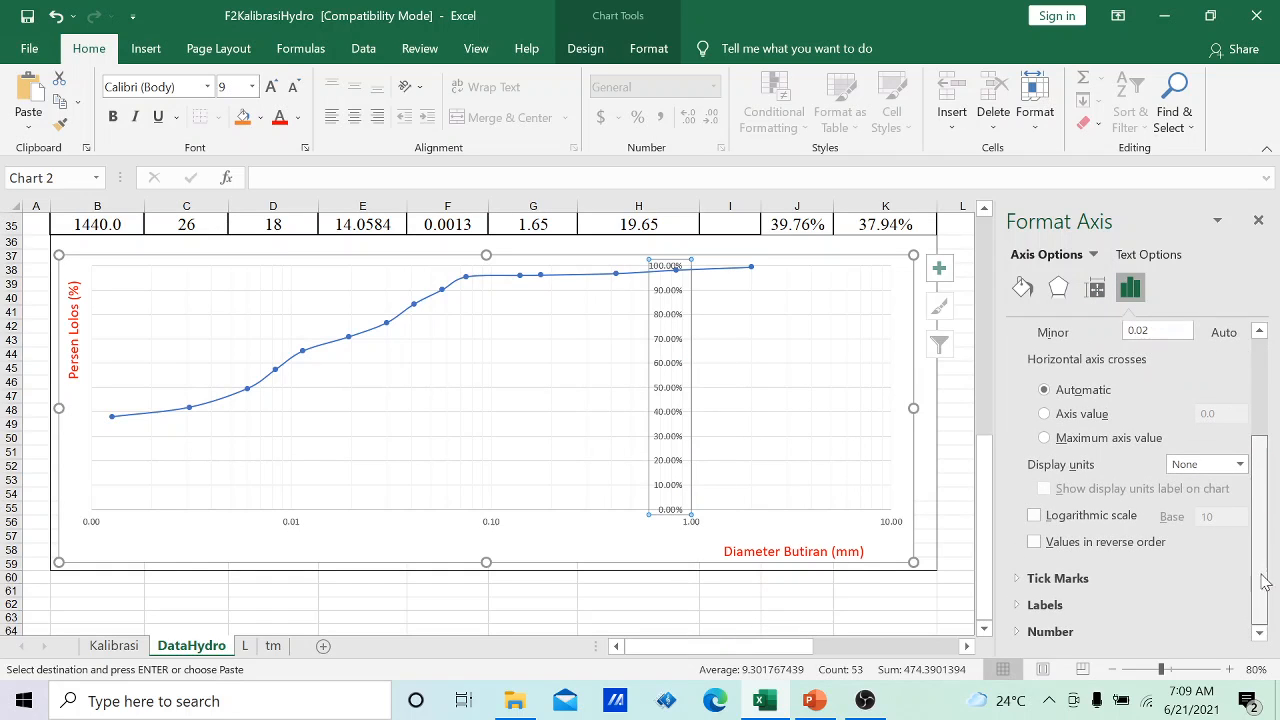
{"action": "left_click", "coordinate": [1035, 605]}
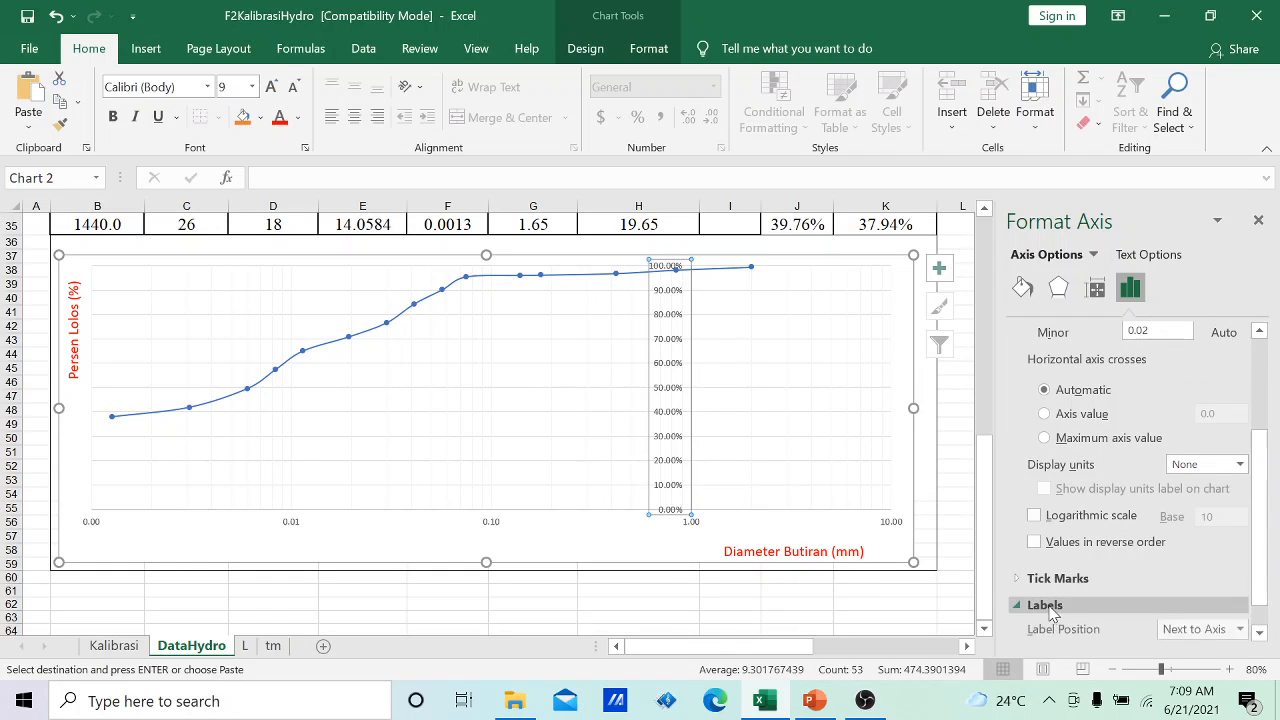
{"action": "scroll", "coordinate": [1265, 583], "scroll_direction": "down", "scroll_amount": 1}
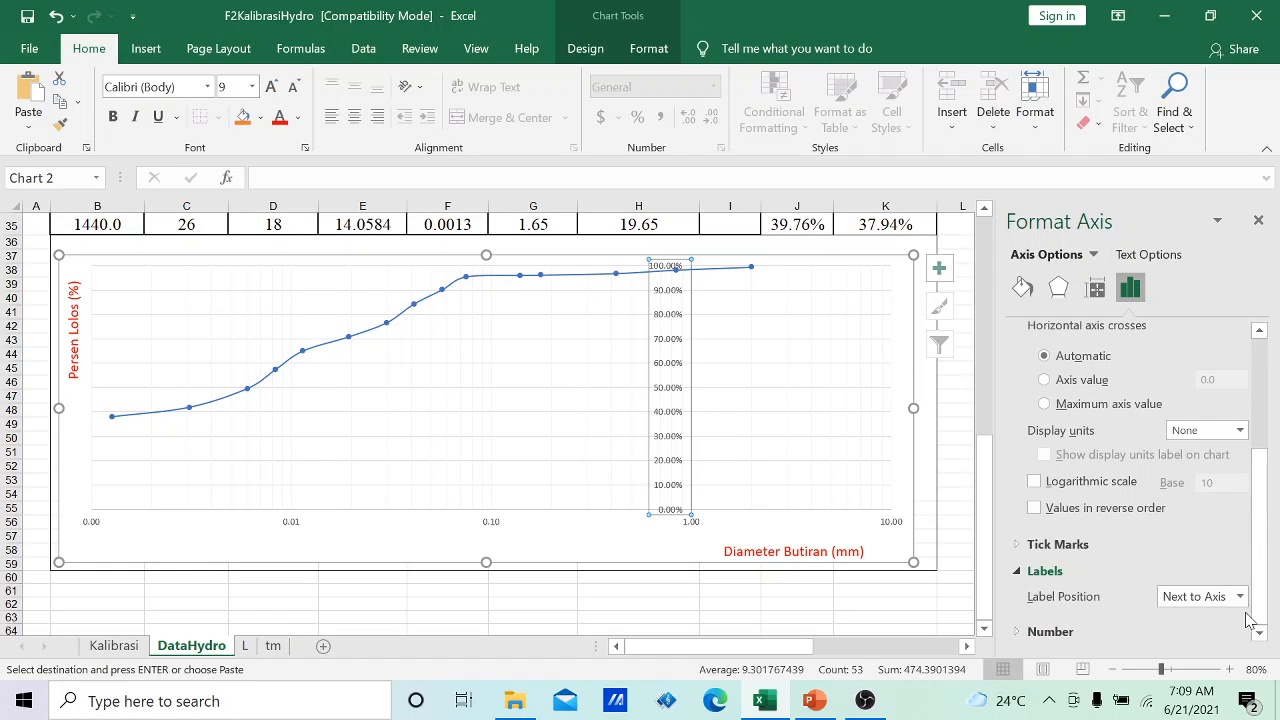
{"action": "left_click", "coordinate": [1239, 597]}
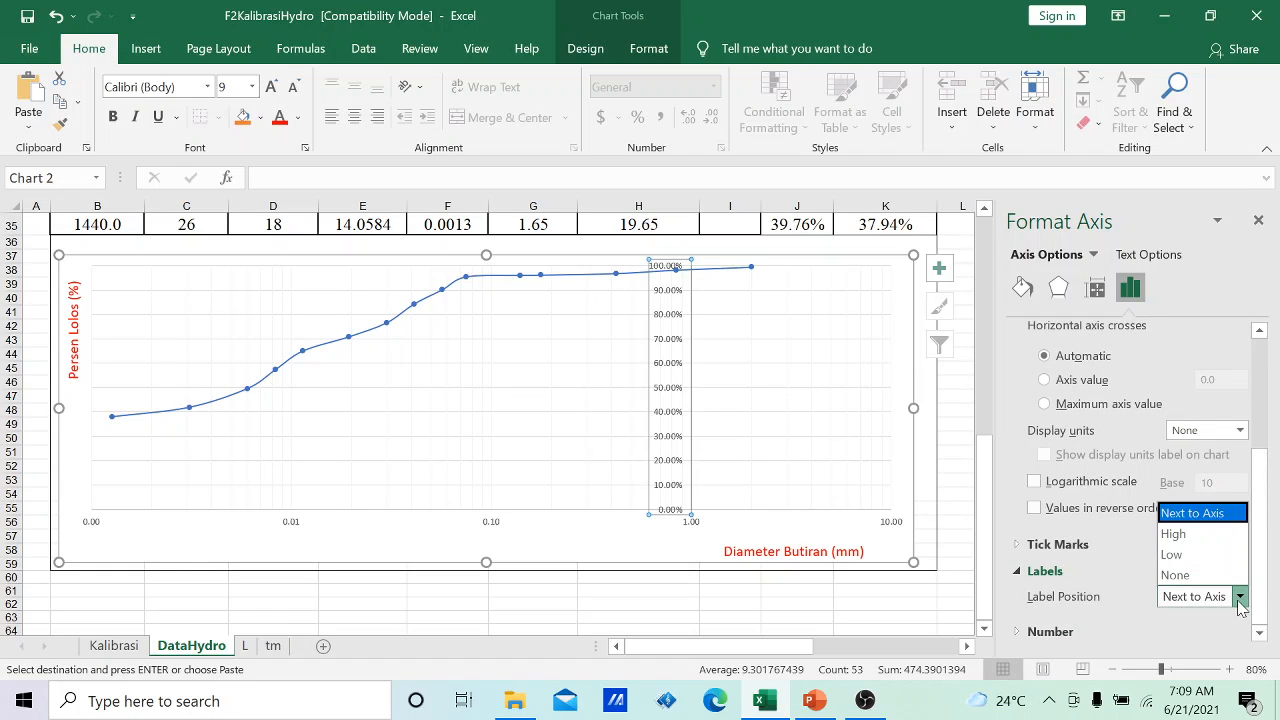
{"action": "left_click", "coordinate": [1174, 535]}
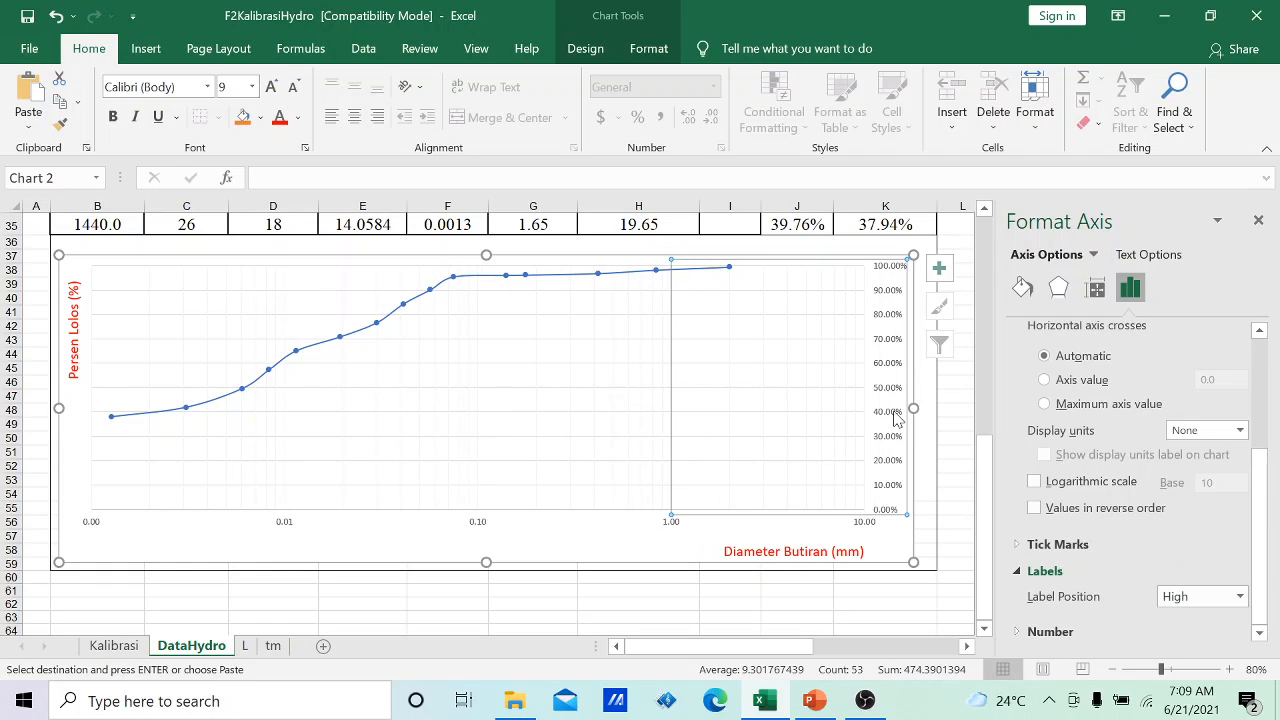
{"action": "left_click", "coordinate": [1239, 597]}
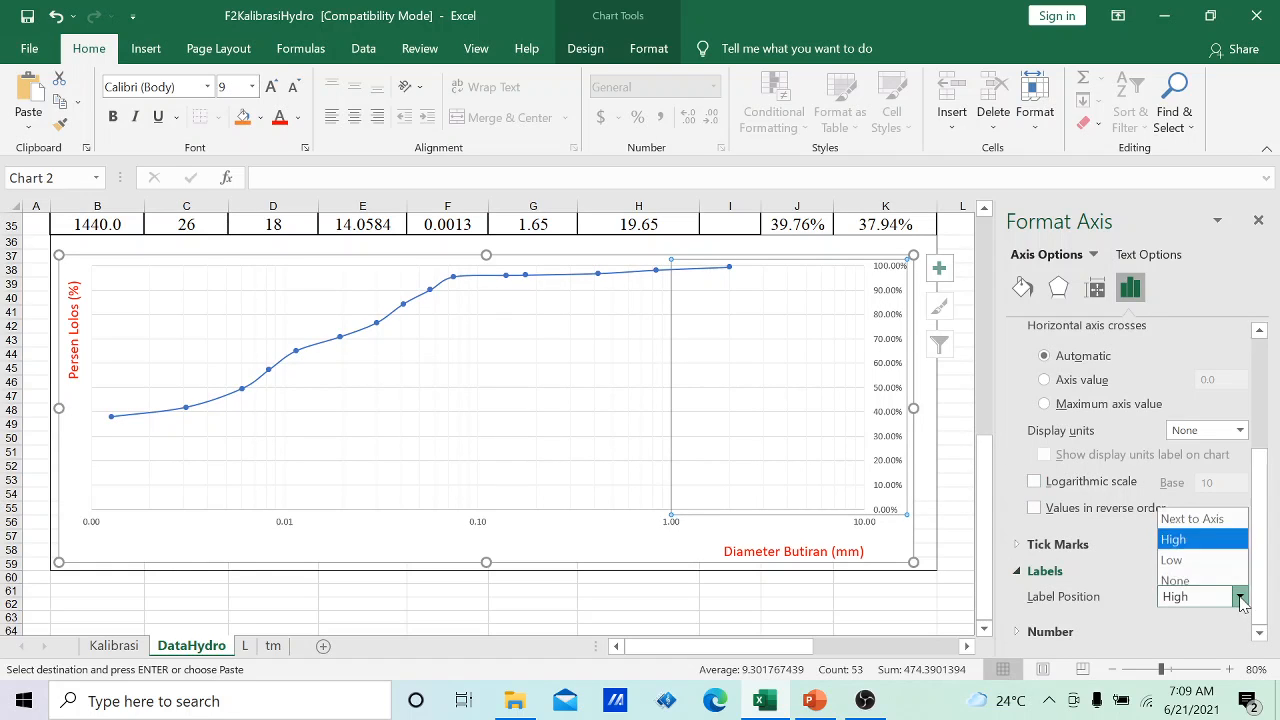
{"action": "left_click", "coordinate": [1198, 520]}
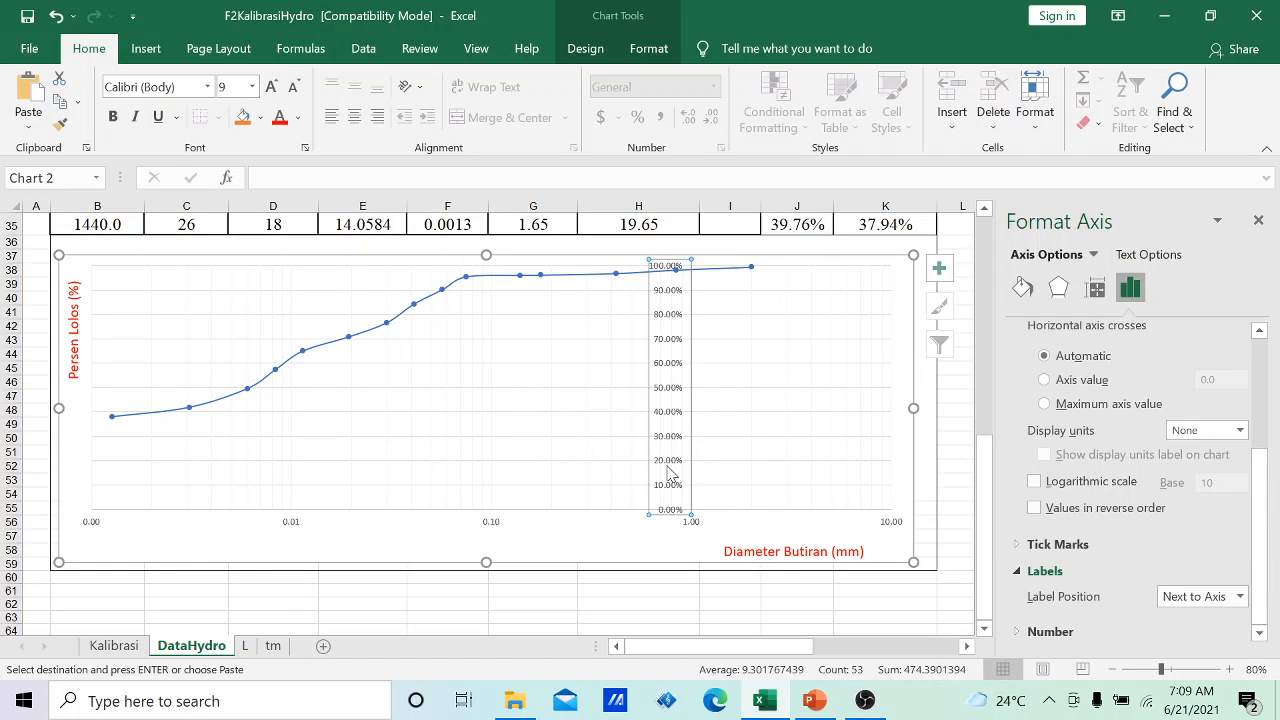
{"action": "left_click", "coordinate": [1239, 597]}
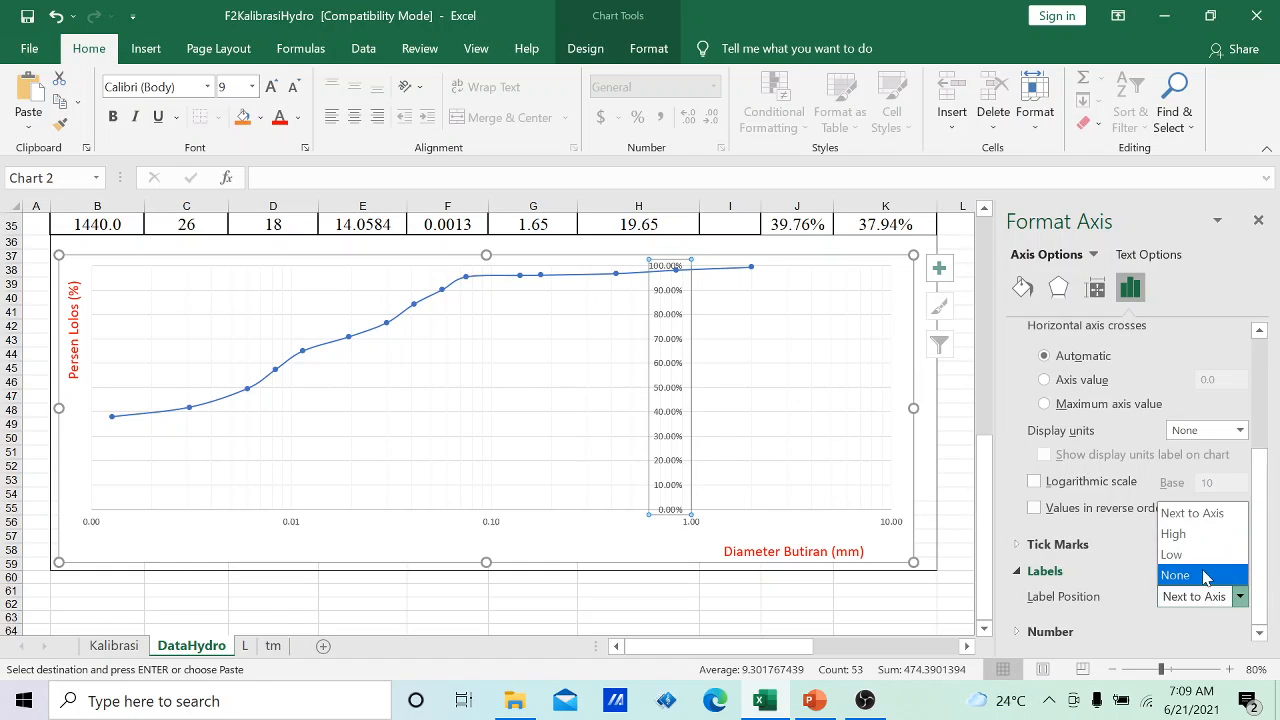
{"action": "left_click", "coordinate": [1172, 554]}
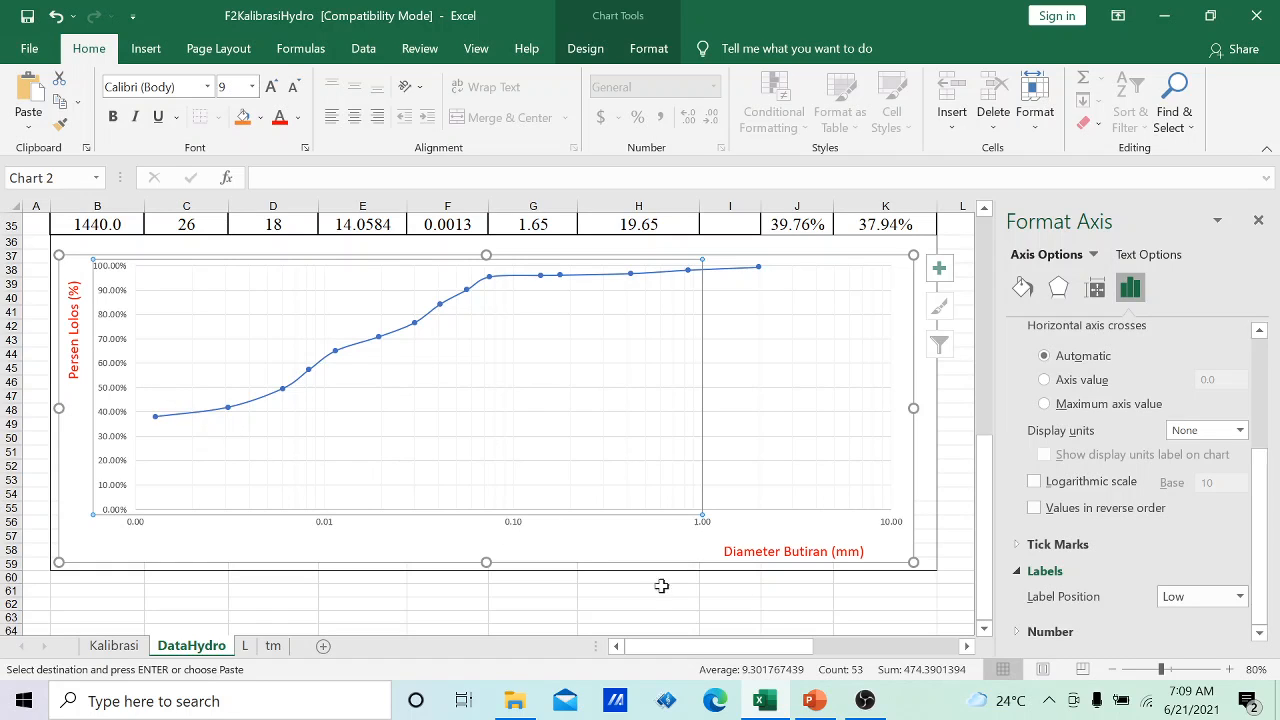
{"action": "left_click", "coordinate": [795, 490]}
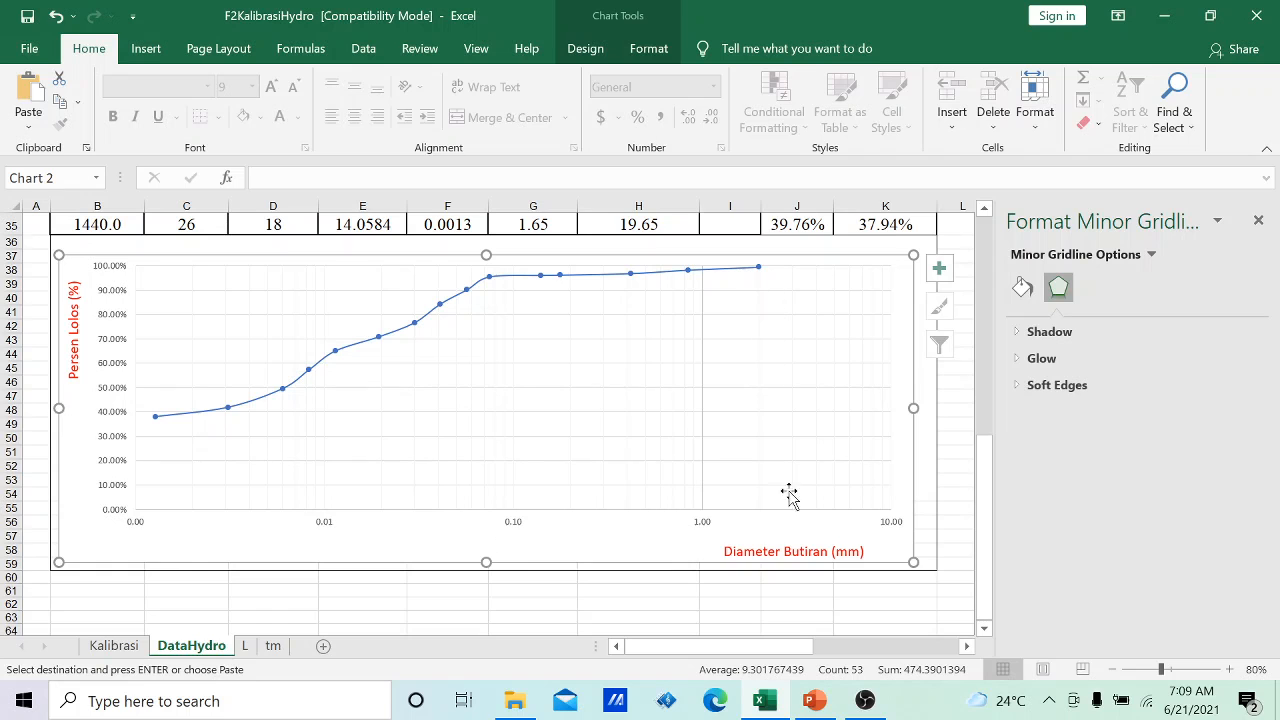
{"action": "scroll", "coordinate": [771, 523], "scroll_direction": "up", "scroll_amount": 2}
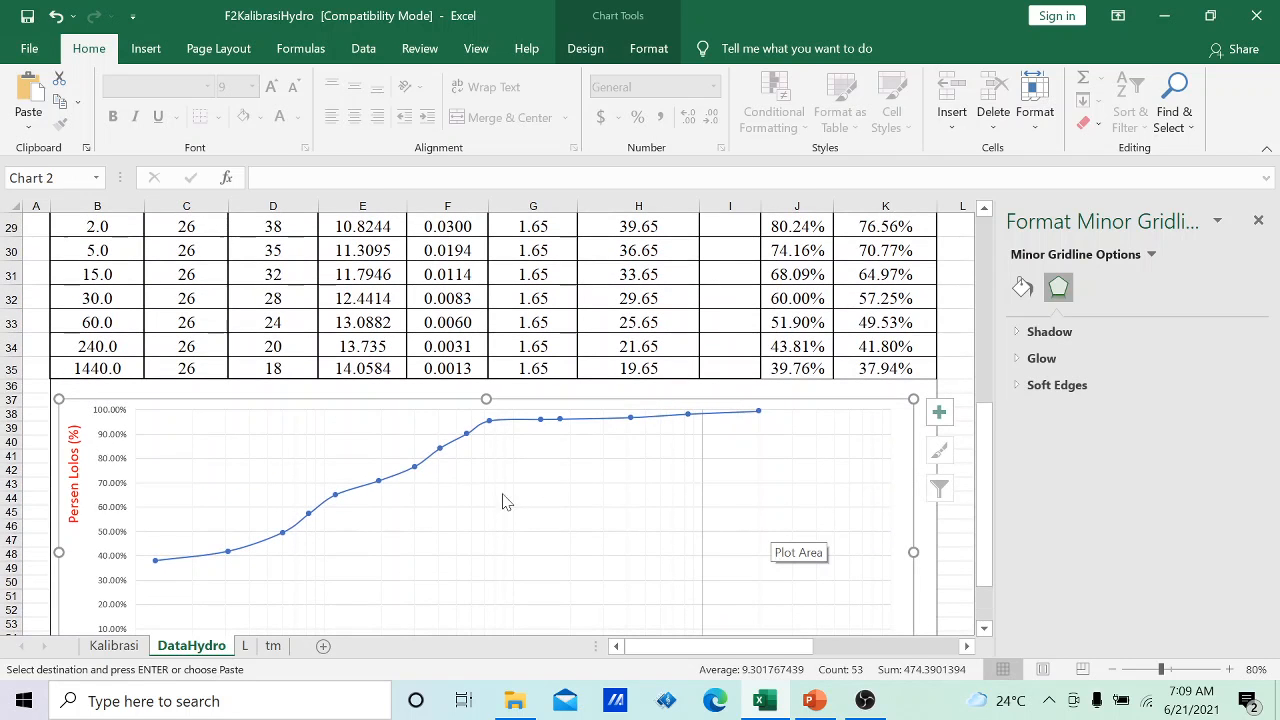
{"action": "scroll", "coordinate": [849, 568], "scroll_direction": "down", "scroll_amount": 2}
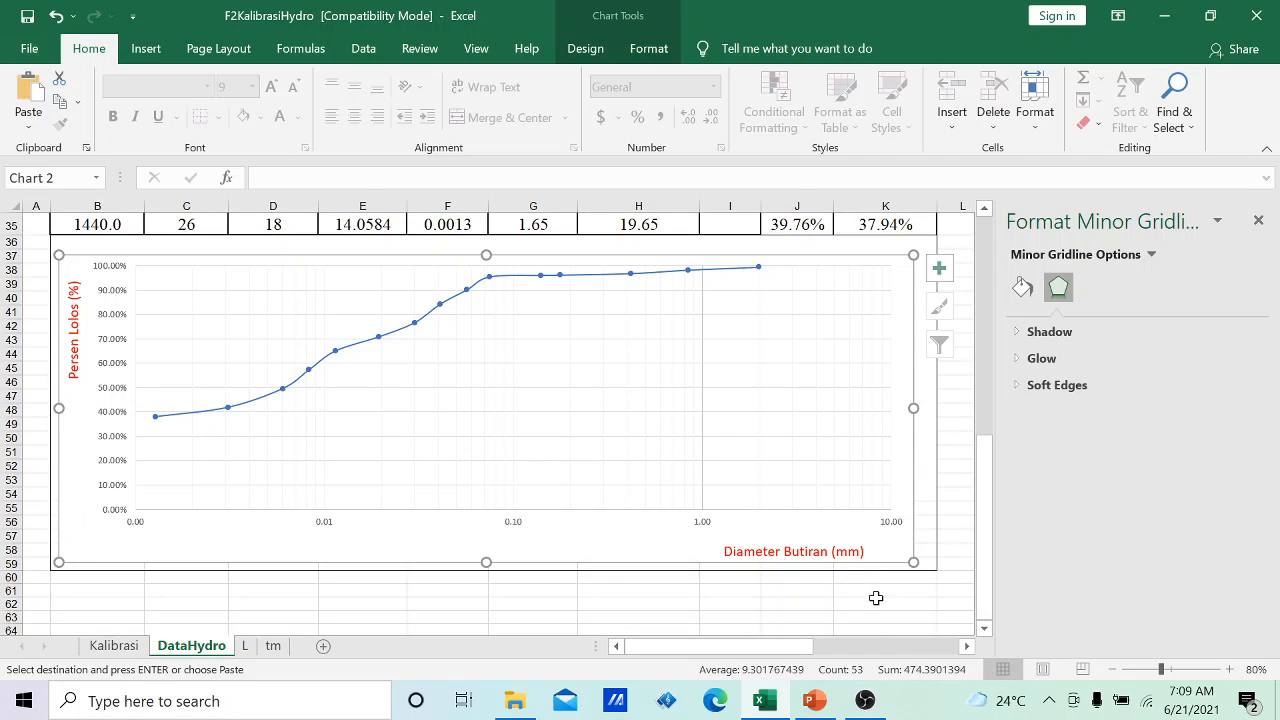
- Review the sieve and hydrometer tables and the combined D (mm) and N' table against the plotted curve
{"action": "scroll", "coordinate": [600, 500], "scroll_direction": "up", "scroll_amount": 2}
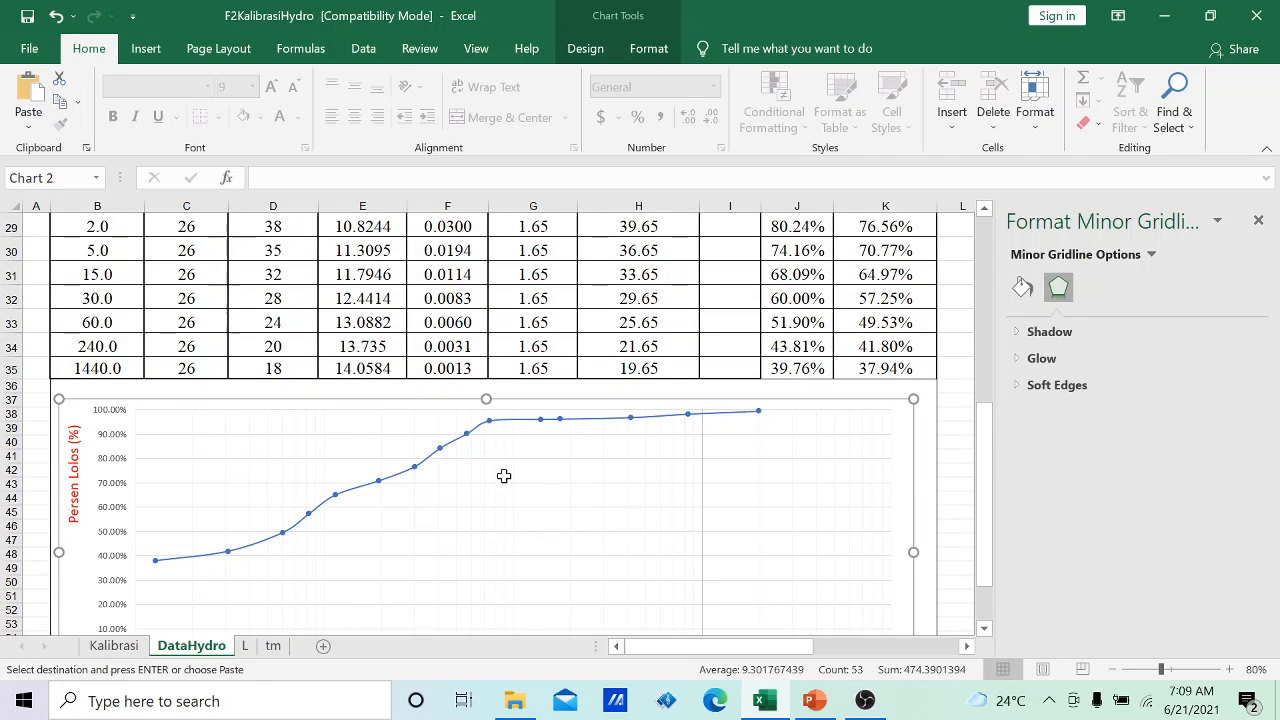
{"action": "scroll", "coordinate": [480, 470], "scroll_direction": "up", "scroll_amount": 5}
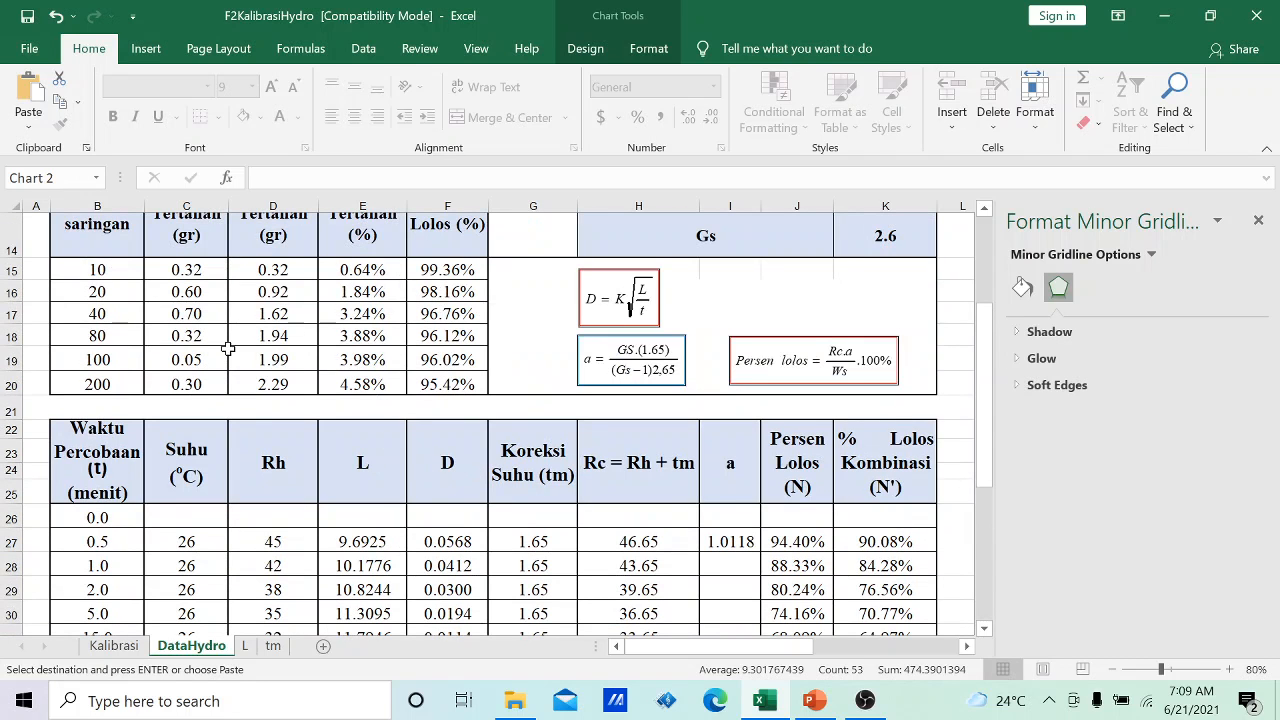
{"action": "scroll", "coordinate": [965, 498], "scroll_direction": "down", "scroll_amount": 1}
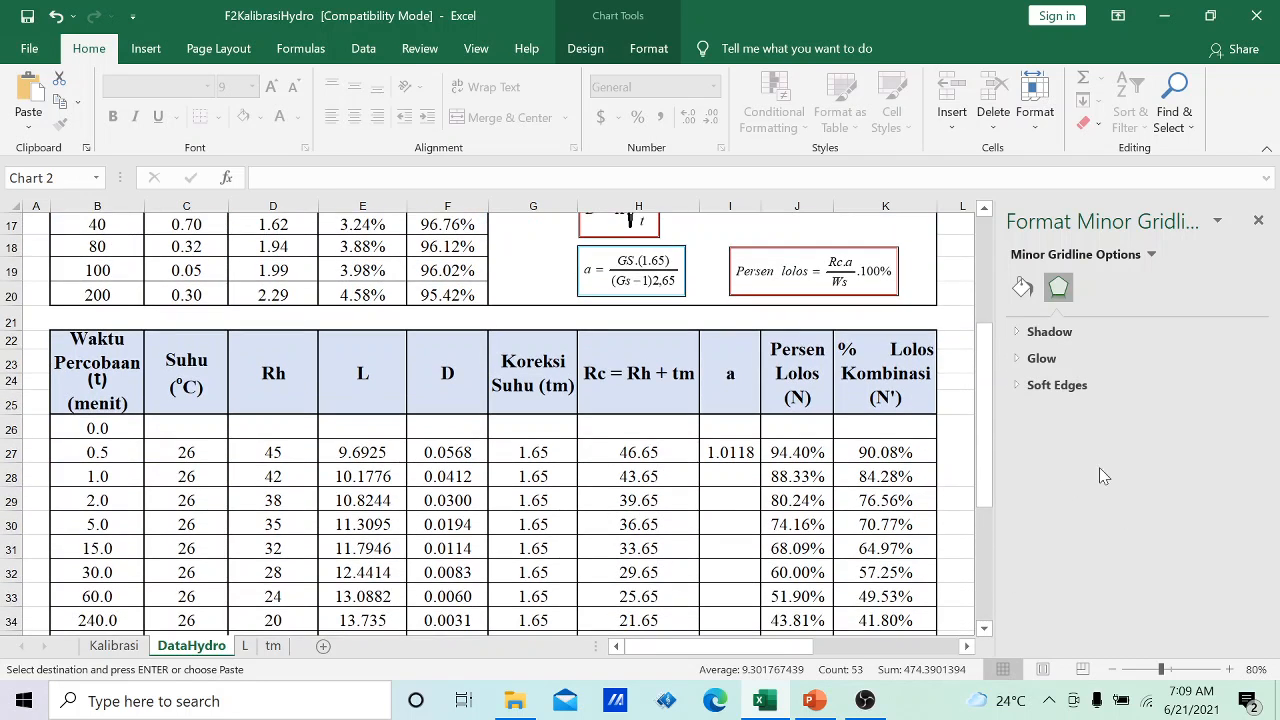
{"action": "left_click", "coordinate": [1258, 219]}
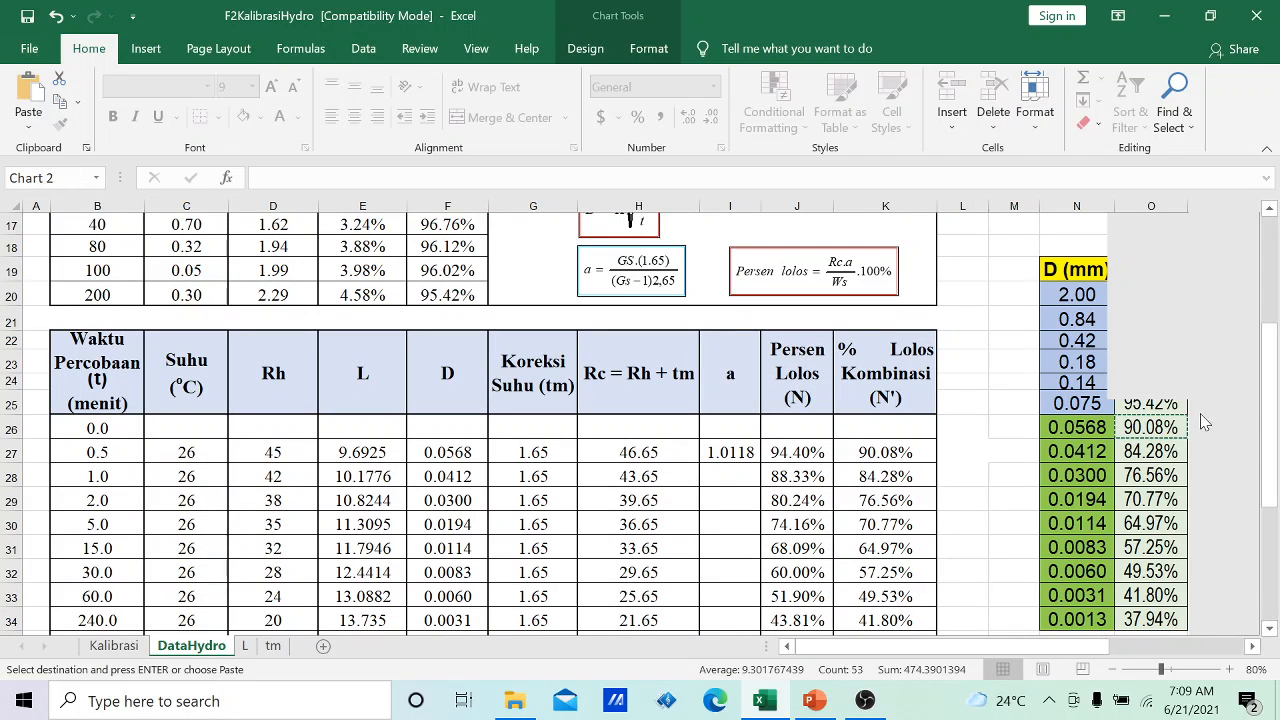
{"action": "scroll", "coordinate": [1073, 322], "scroll_direction": "down", "scroll_amount": 3}
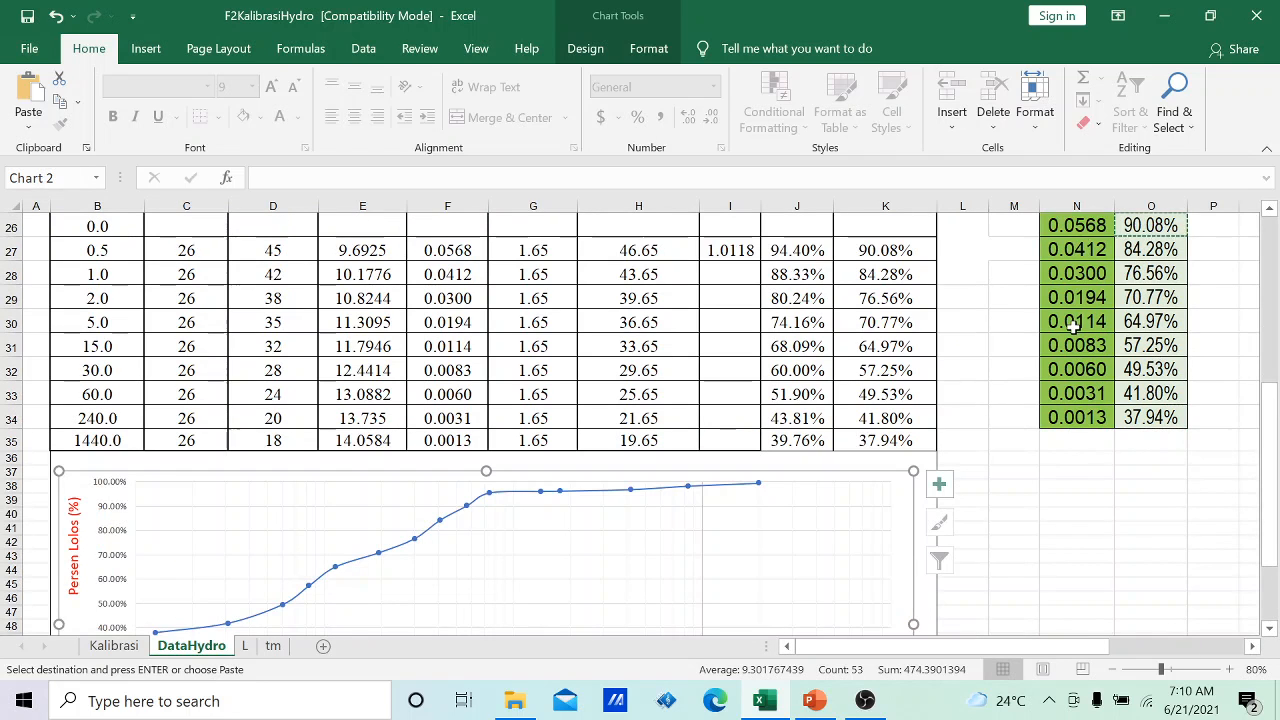
{"action": "scroll", "coordinate": [935, 445], "scroll_direction": "down", "scroll_amount": 1}
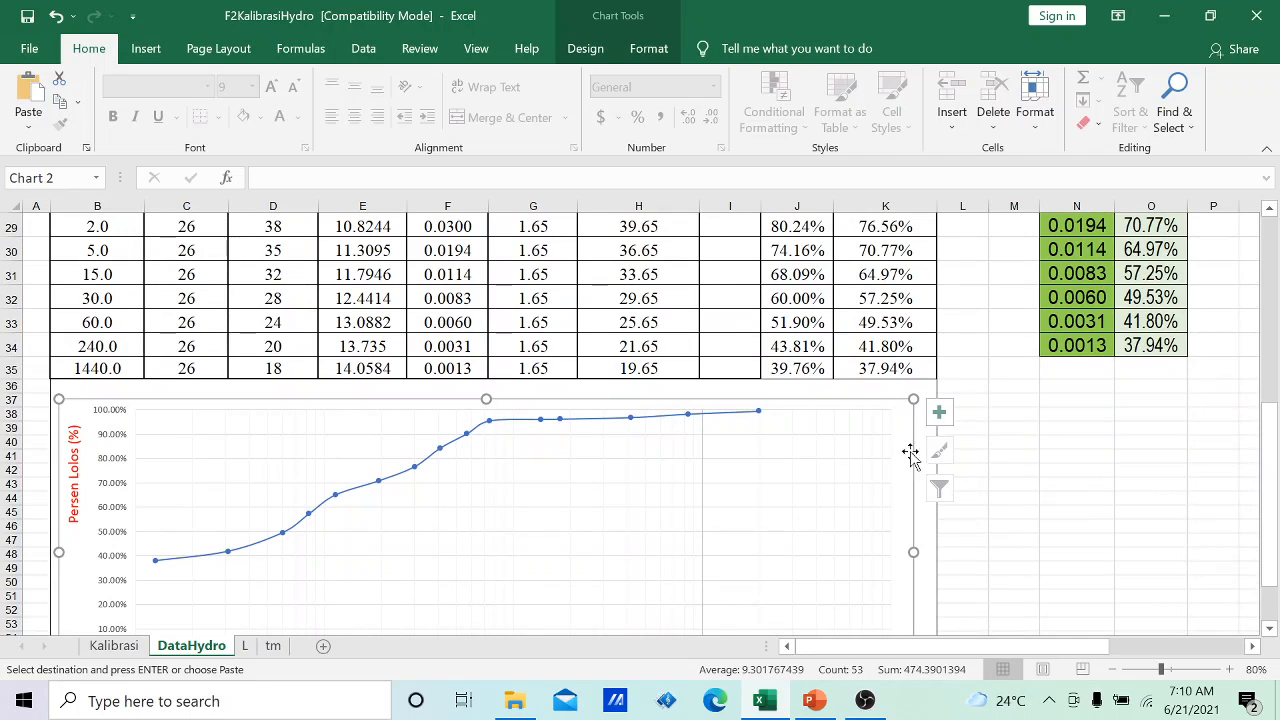
{"action": "scroll", "coordinate": [877, 506], "scroll_direction": "down", "scroll_amount": 2}
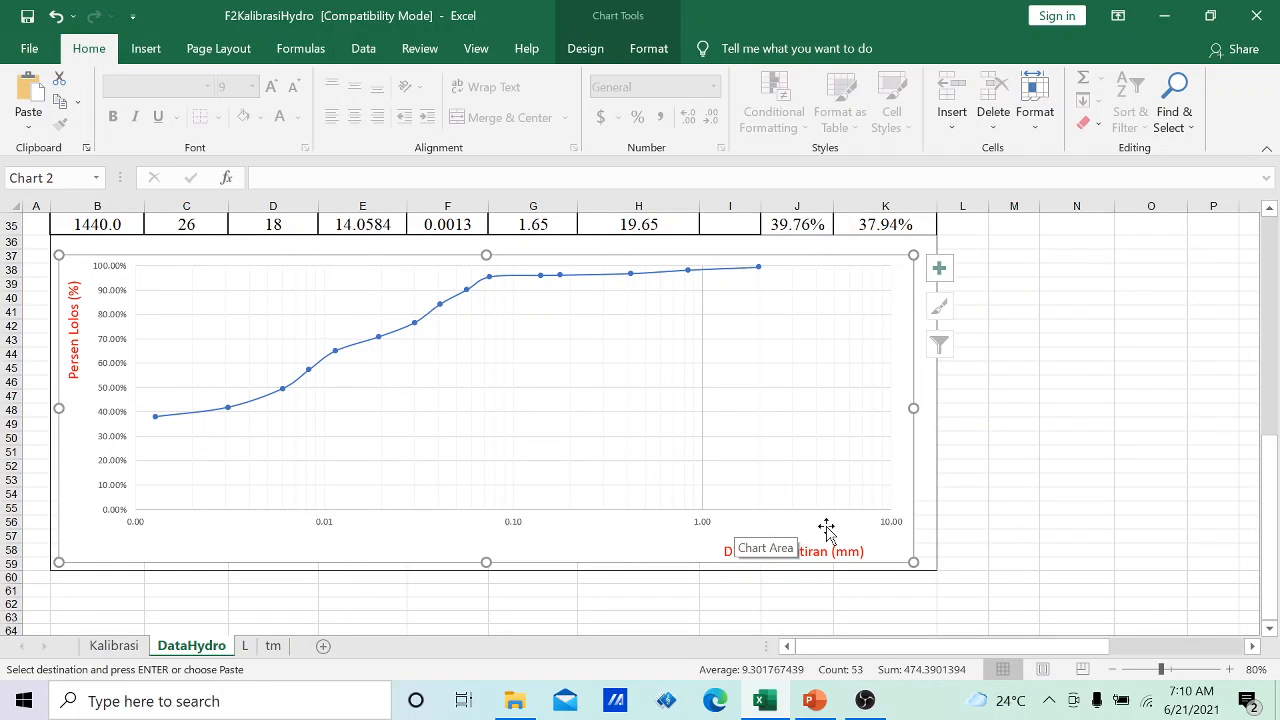
- Format the chart's horizontal axis labels in red at font size 14
{"action": "left_click", "coordinate": [891, 524]}
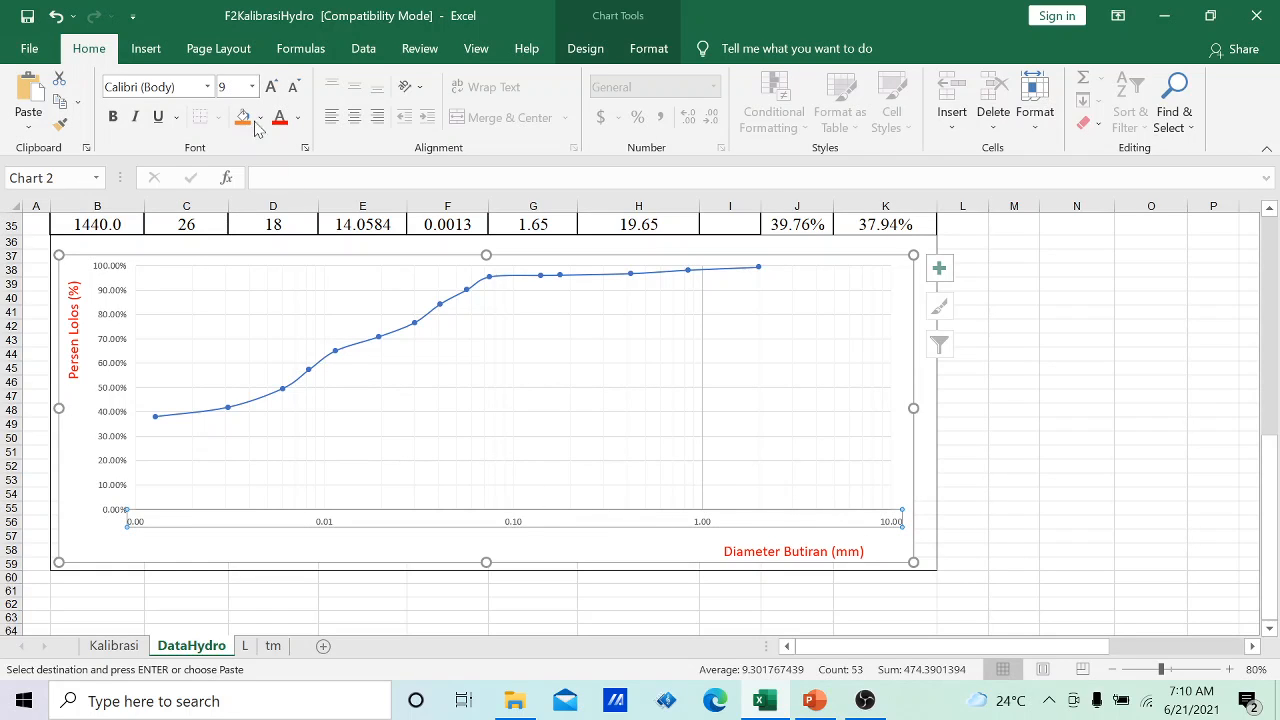
{"action": "left_click", "coordinate": [253, 87]}
{"action": "left_click", "coordinate": [232, 234]}
{"action": "left_click", "coordinate": [280, 118]}
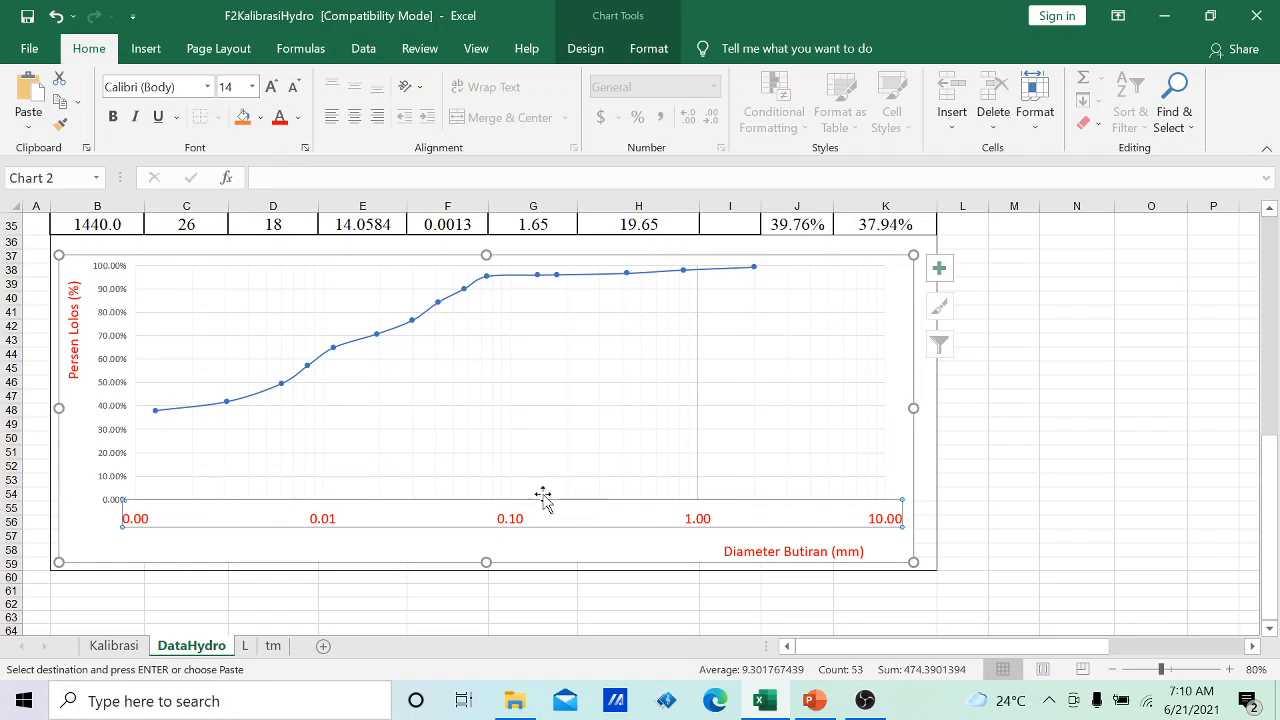
- Format all of the chart's text, including the vertical axis labels, in red at font size 14
{"action": "left_click", "coordinate": [120, 352]}
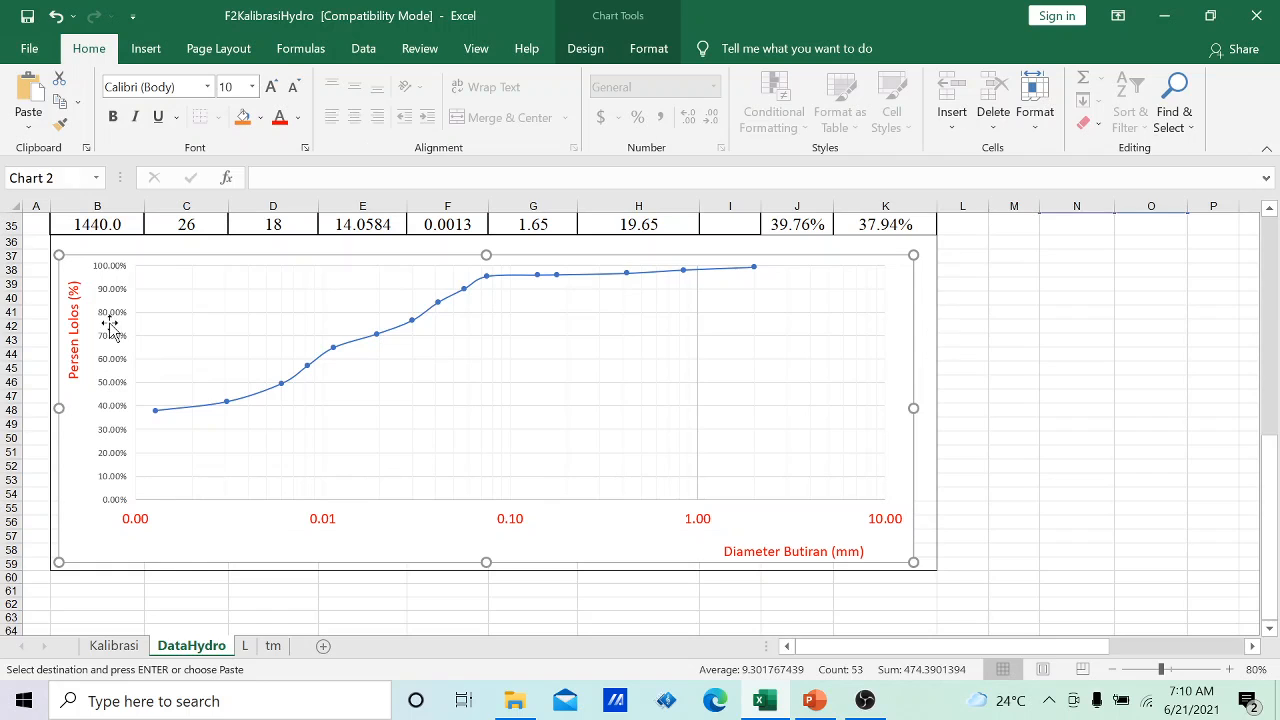
{"action": "double_click", "coordinate": [112, 318]}
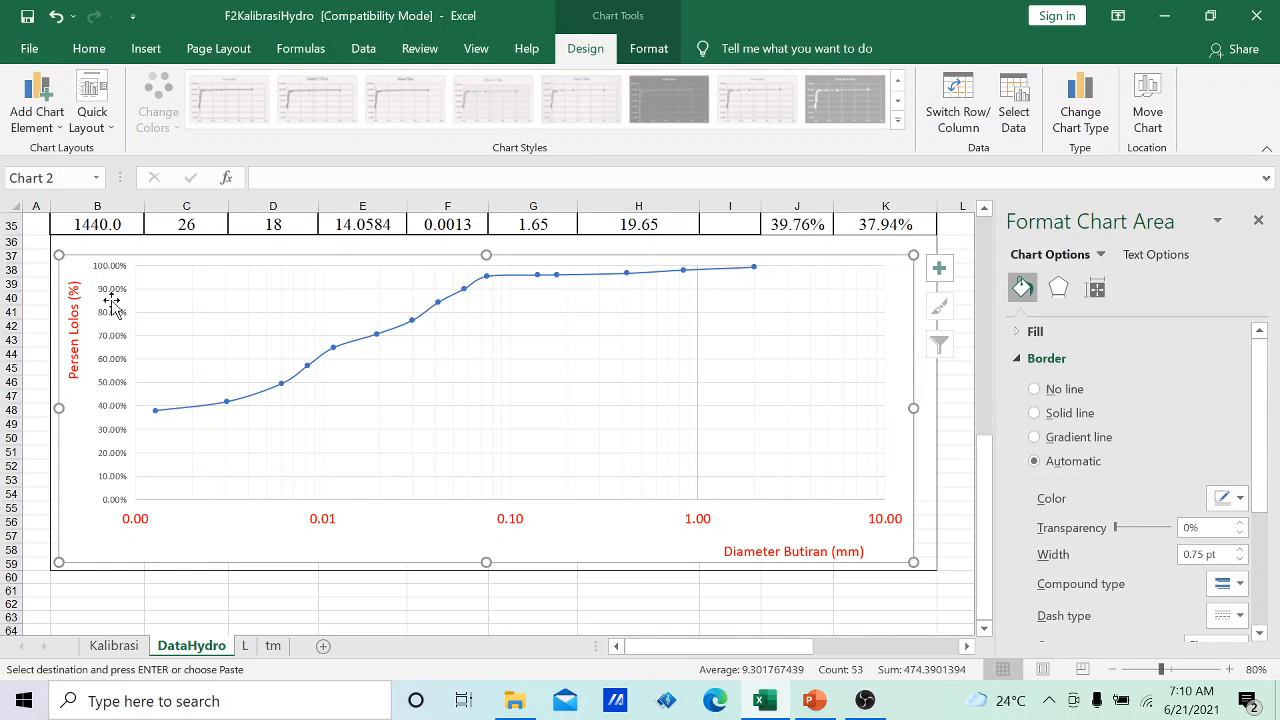
{"action": "left_click", "coordinate": [89, 48]}
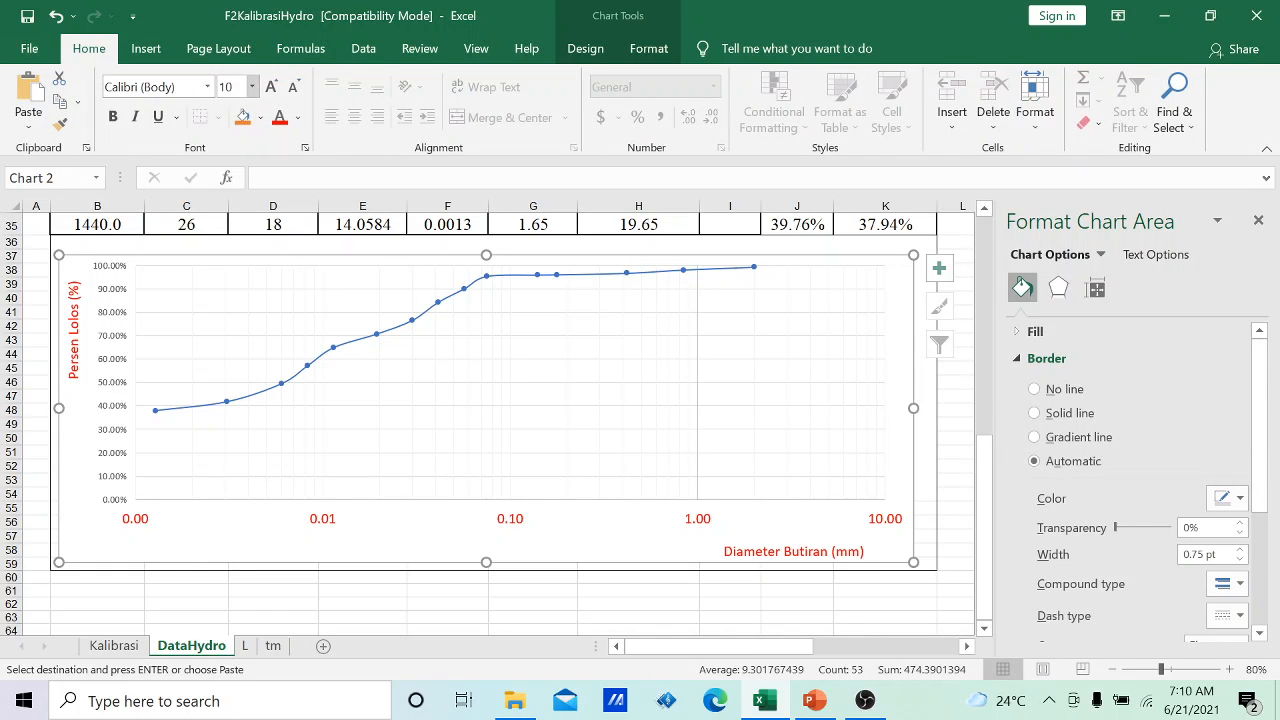
{"action": "left_click", "coordinate": [252, 86]}
{"action": "left_click", "coordinate": [240, 174]}
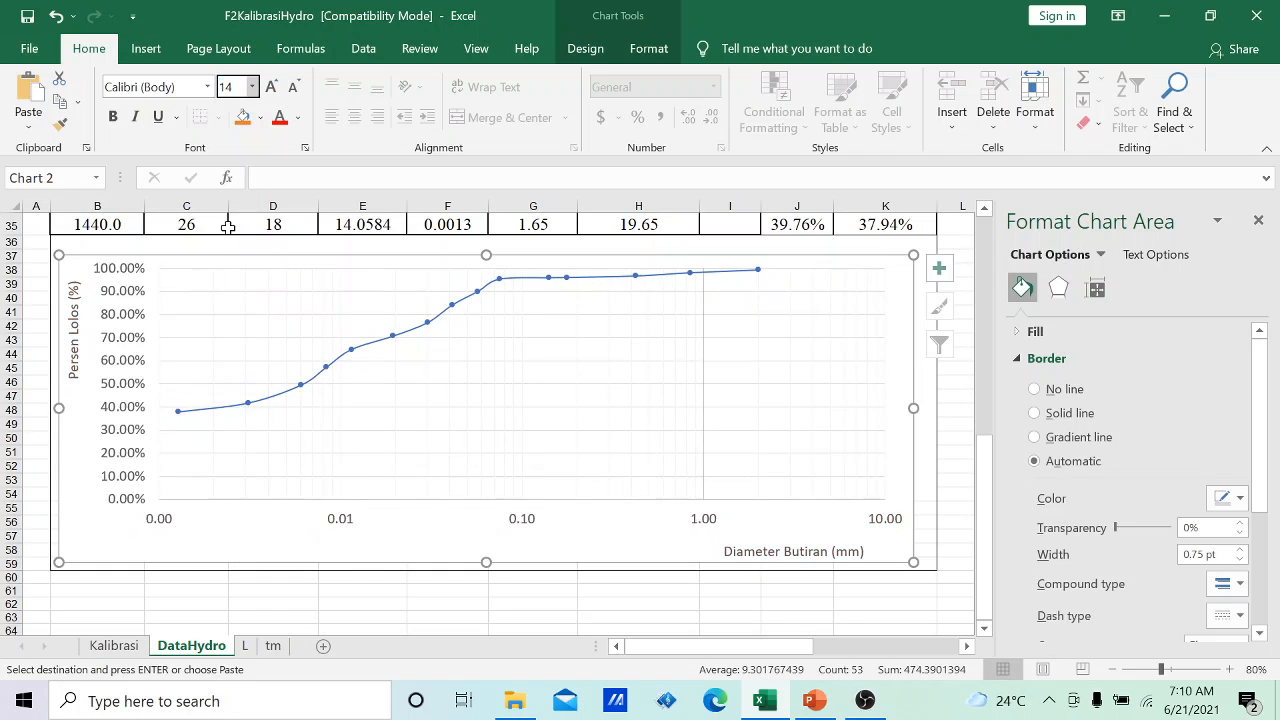
{"action": "left_click", "coordinate": [280, 117]}
- Add major gridlines to the chart's horizontal axis
{"action": "left_click", "coordinate": [522, 518]}
{"action": "right_click", "coordinate": [530, 523]}
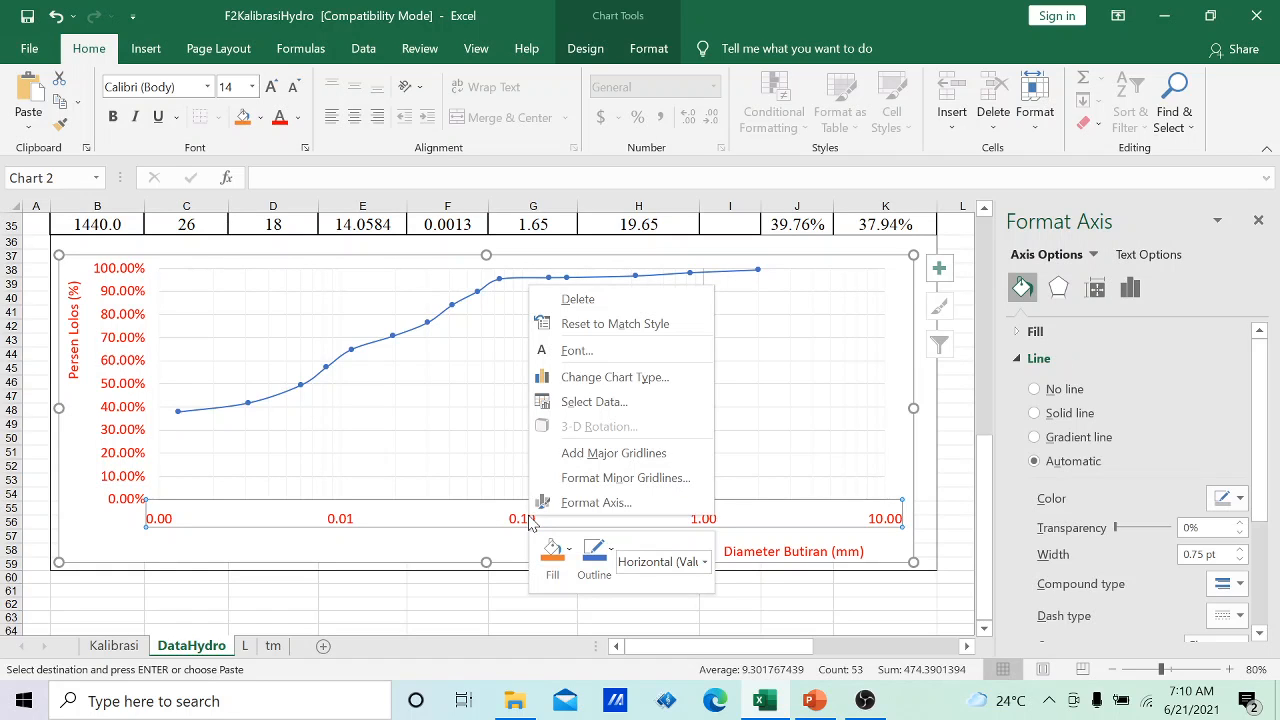
{"action": "left_click", "coordinate": [553, 502]}
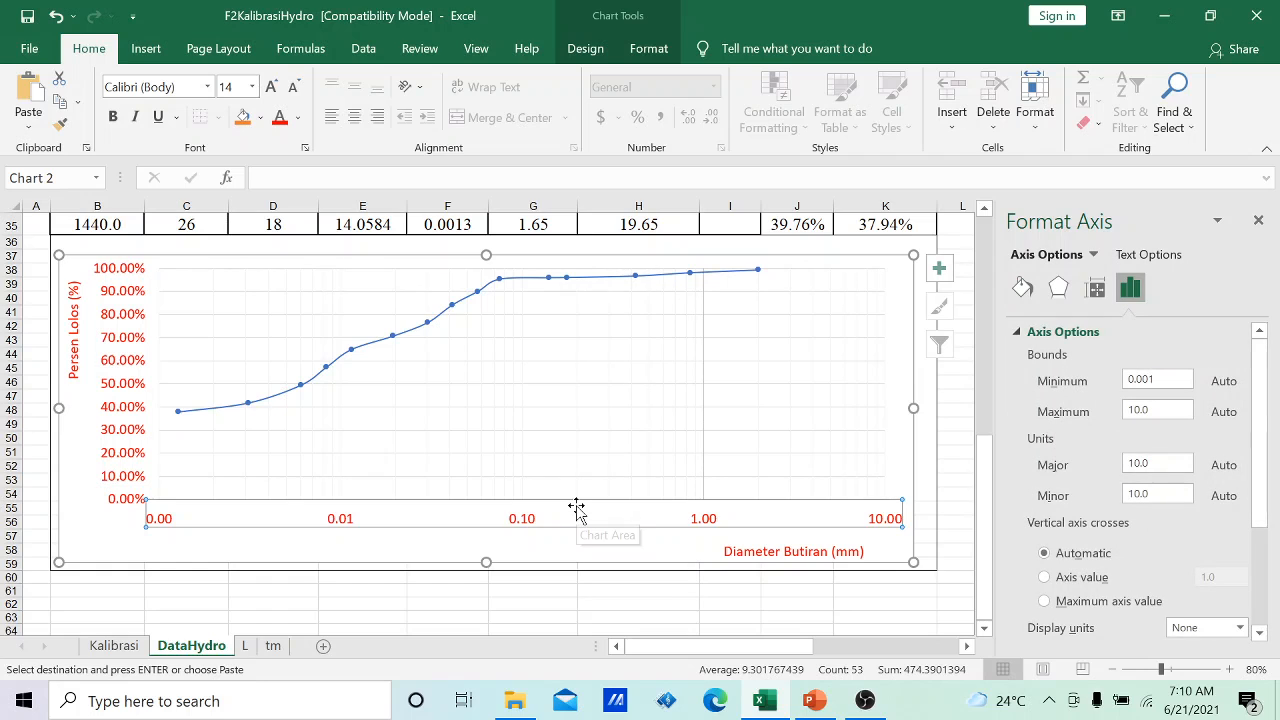
{"action": "right_click", "coordinate": [513, 520]}
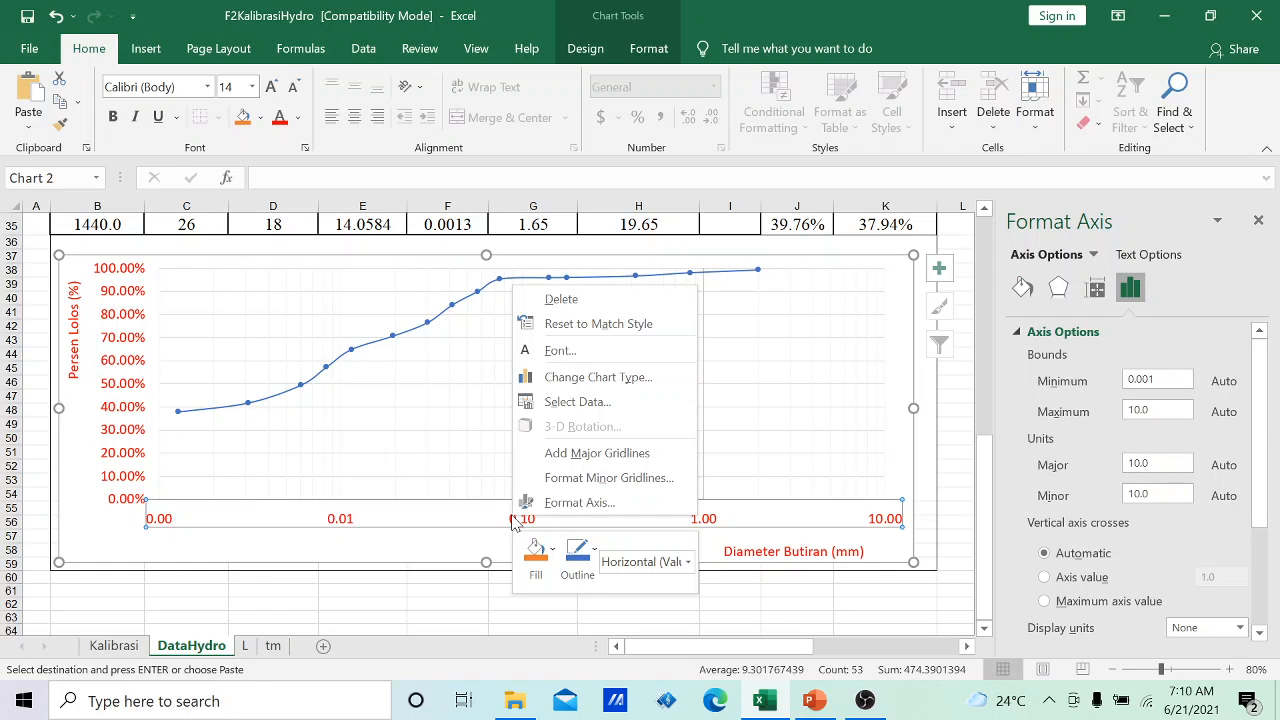
{"action": "left_click", "coordinate": [593, 455]}
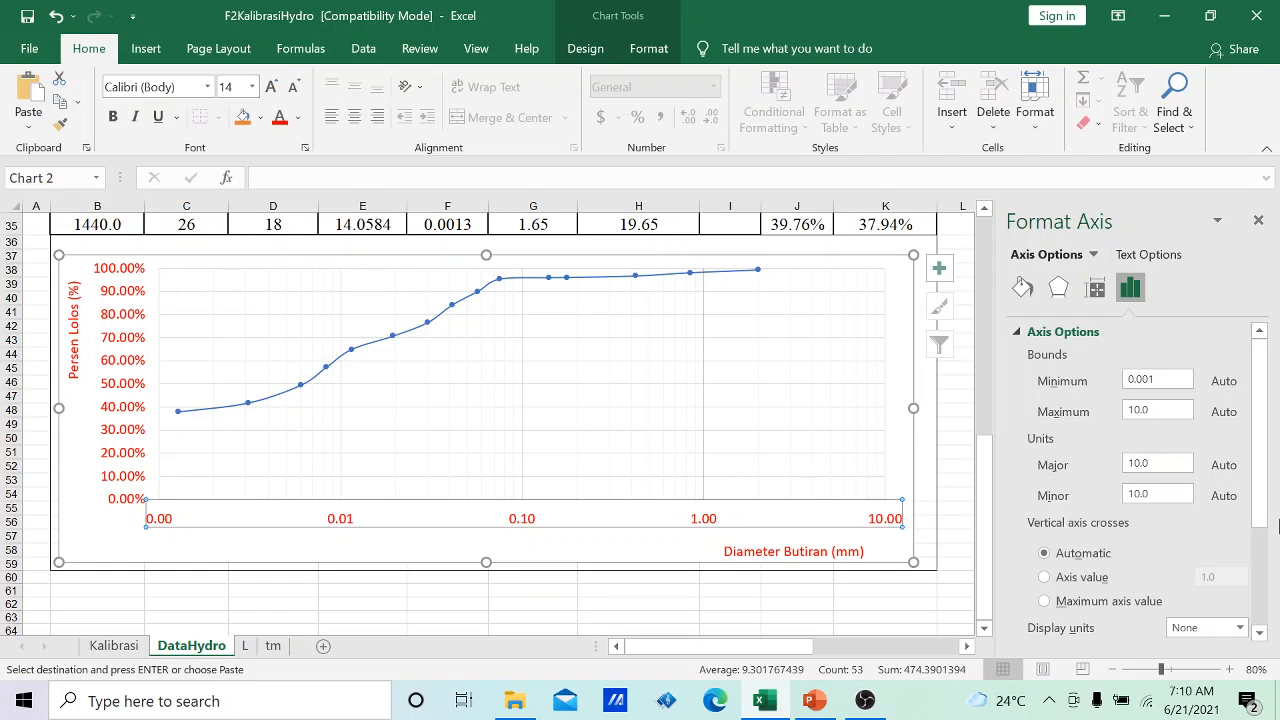
- Look through the formatting options of the chart's horizontal axis
{"action": "mouse_move", "coordinate": [1264, 515]}
{"action": "left_mouse_down"}
{"action": "mouse_move", "coordinate": [1245, 622]}
{"action": "mouse_move", "coordinate": [1264, 498]}
{"action": "left_mouse_up"}
{"action": "right_click", "coordinate": [646, 523]}
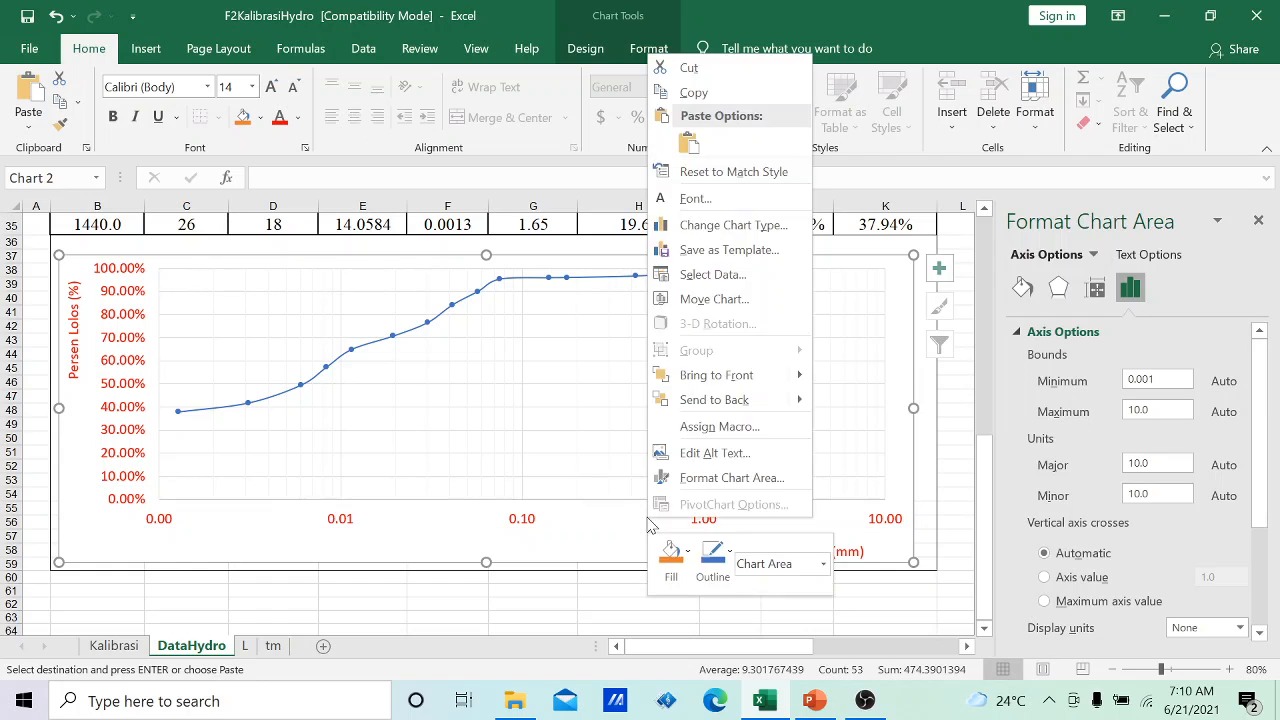
{"action": "left_click", "coordinate": [584, 518]}
{"action": "left_click", "coordinate": [528, 523]}
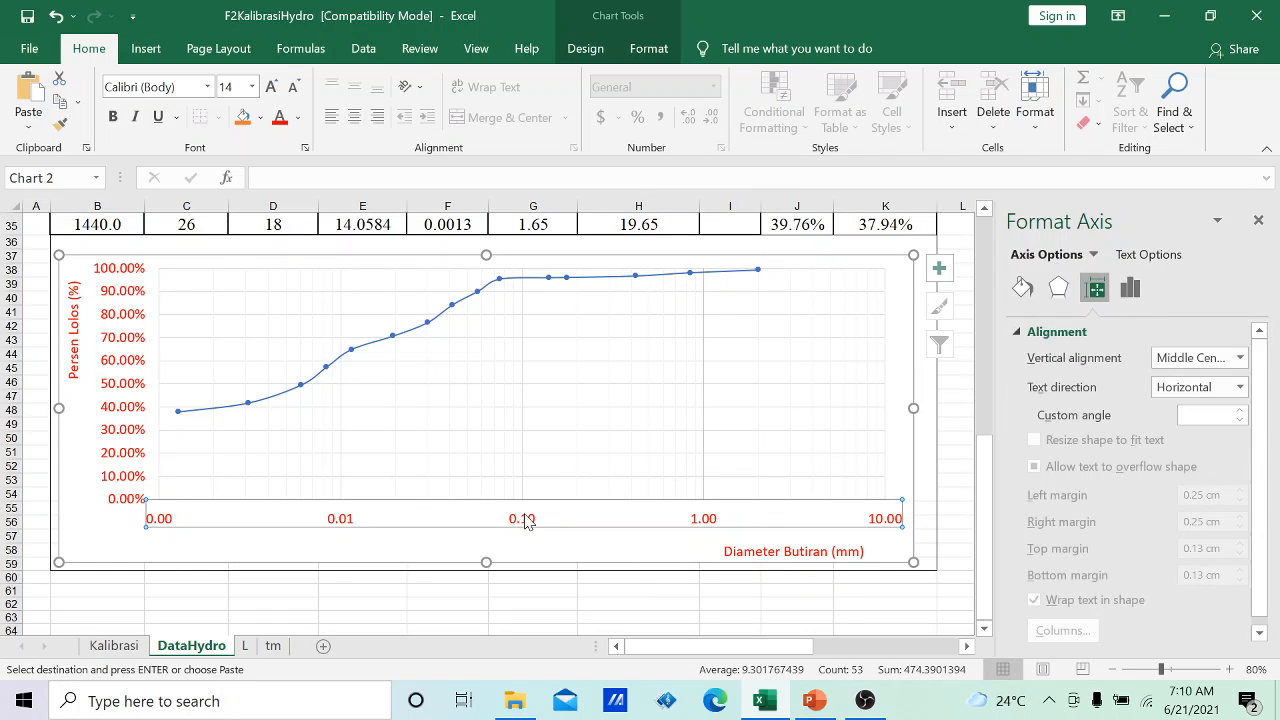
{"action": "right_click", "coordinate": [527, 521]}
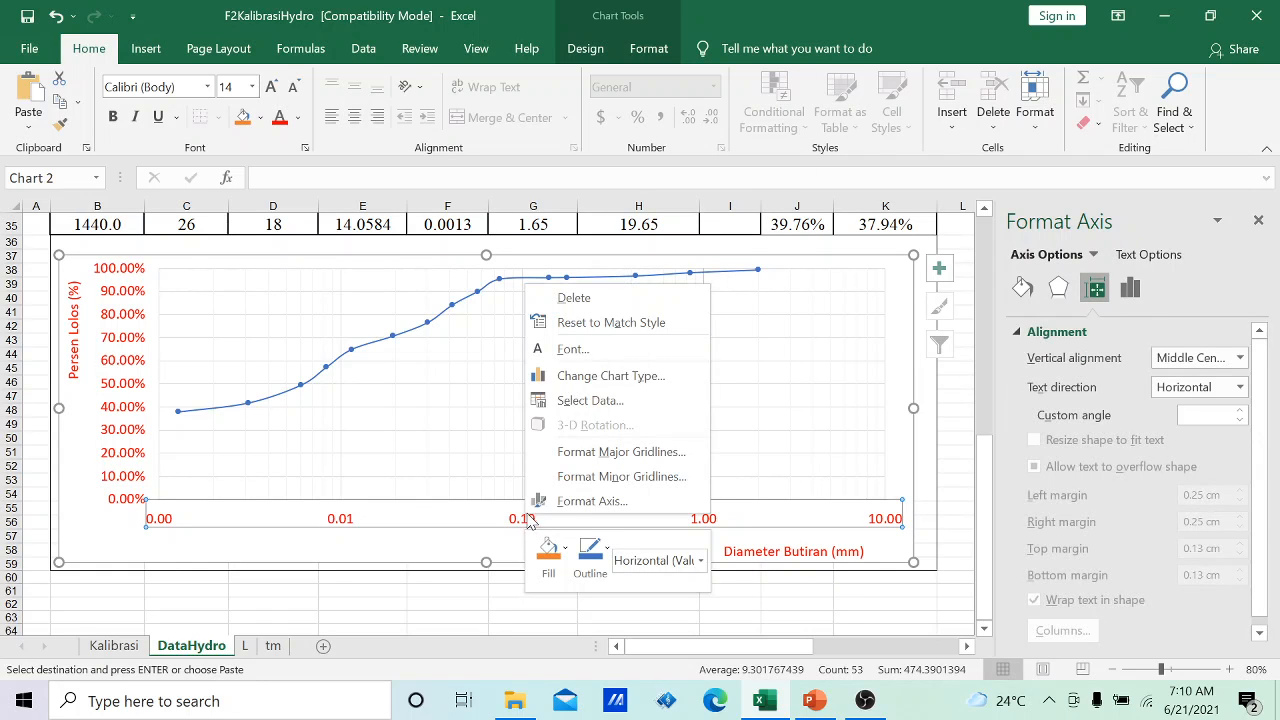
{"action": "left_click", "coordinate": [584, 505]}
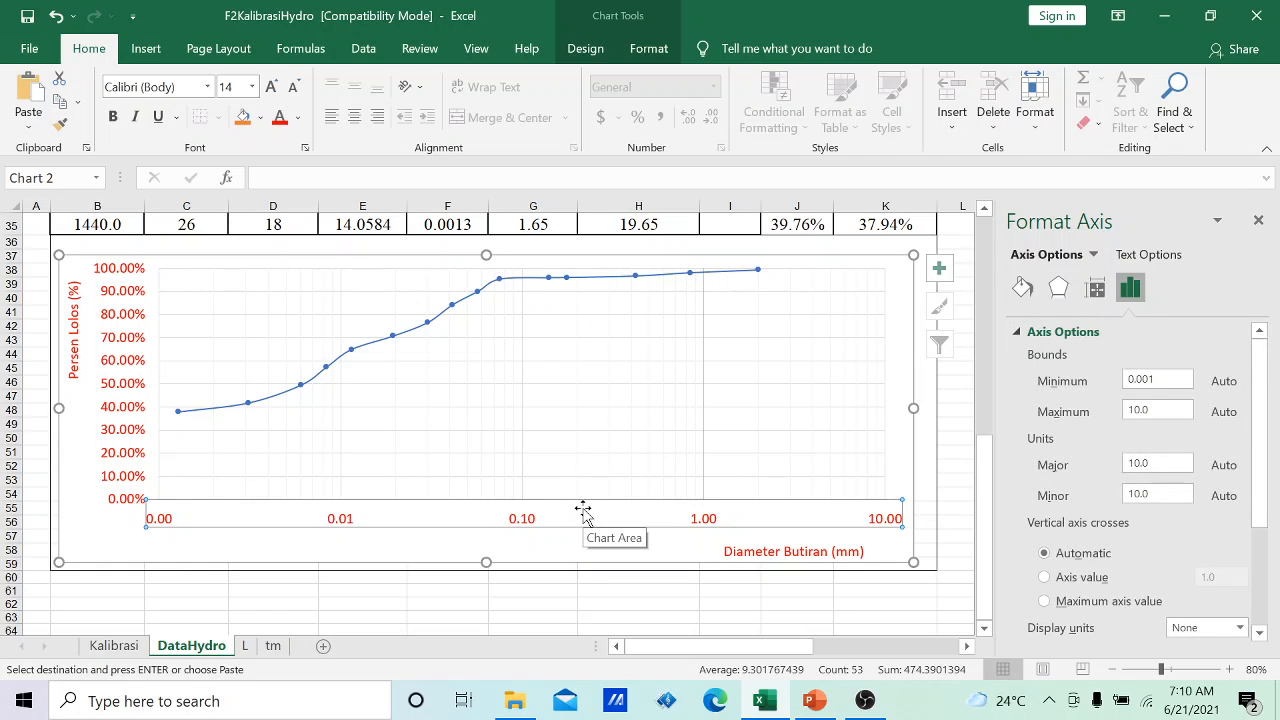
{"action": "left_click_drag", "start_coordinate": [1257, 508], "coordinate": [1278, 465]}
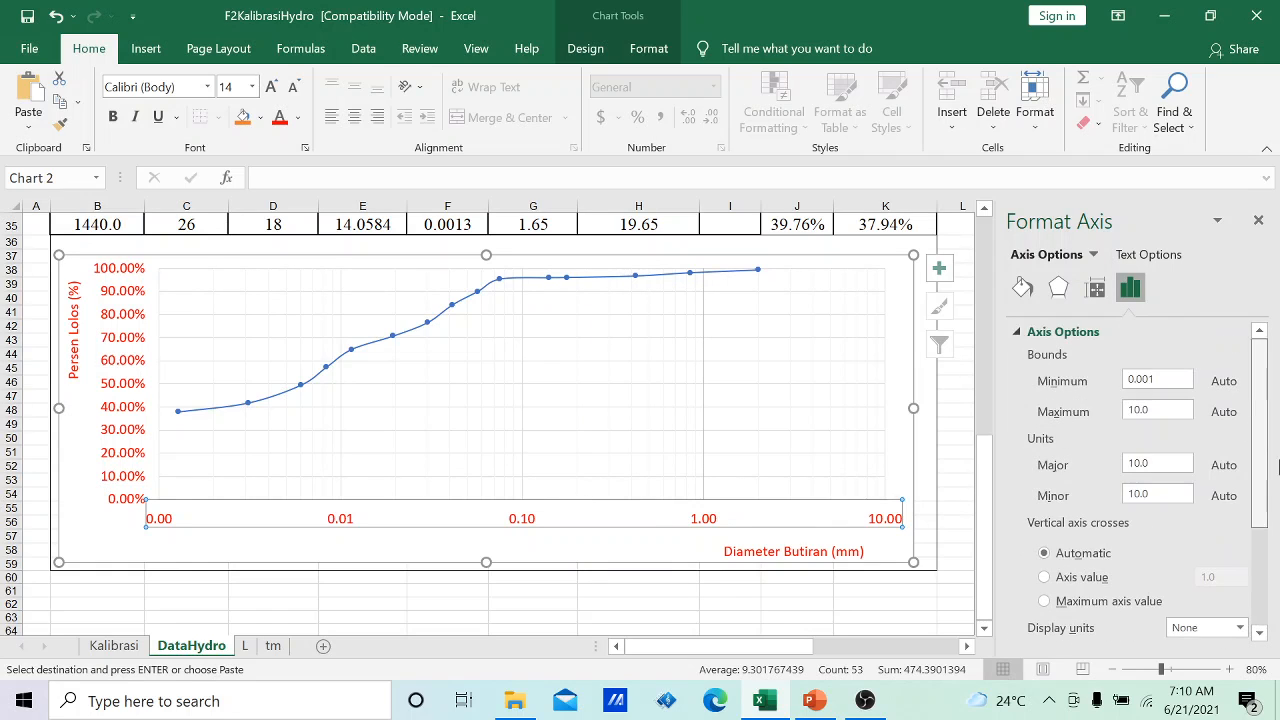
{"action": "right_click", "coordinate": [672, 532]}
{"action": "key", "text": "Escape"}
- Color the horizontal axis's major gridlines red
{"action": "left_click", "coordinate": [530, 520]}
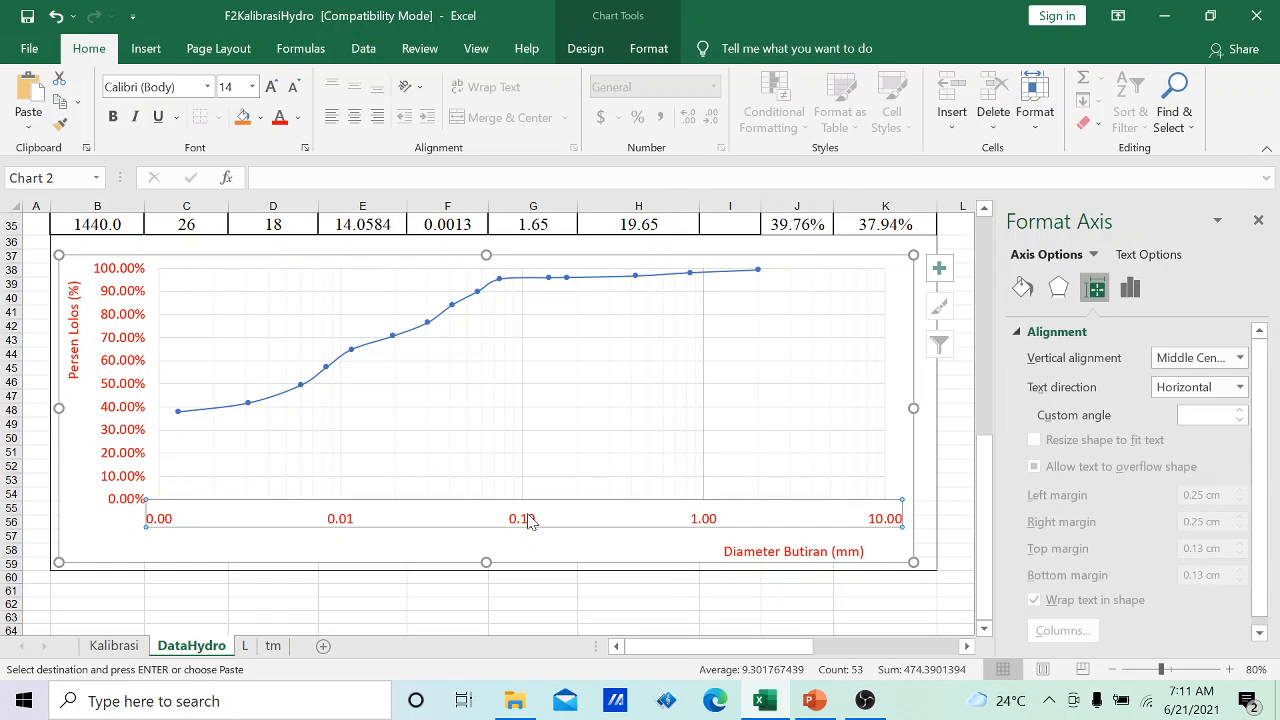
{"action": "right_click", "coordinate": [530, 520]}
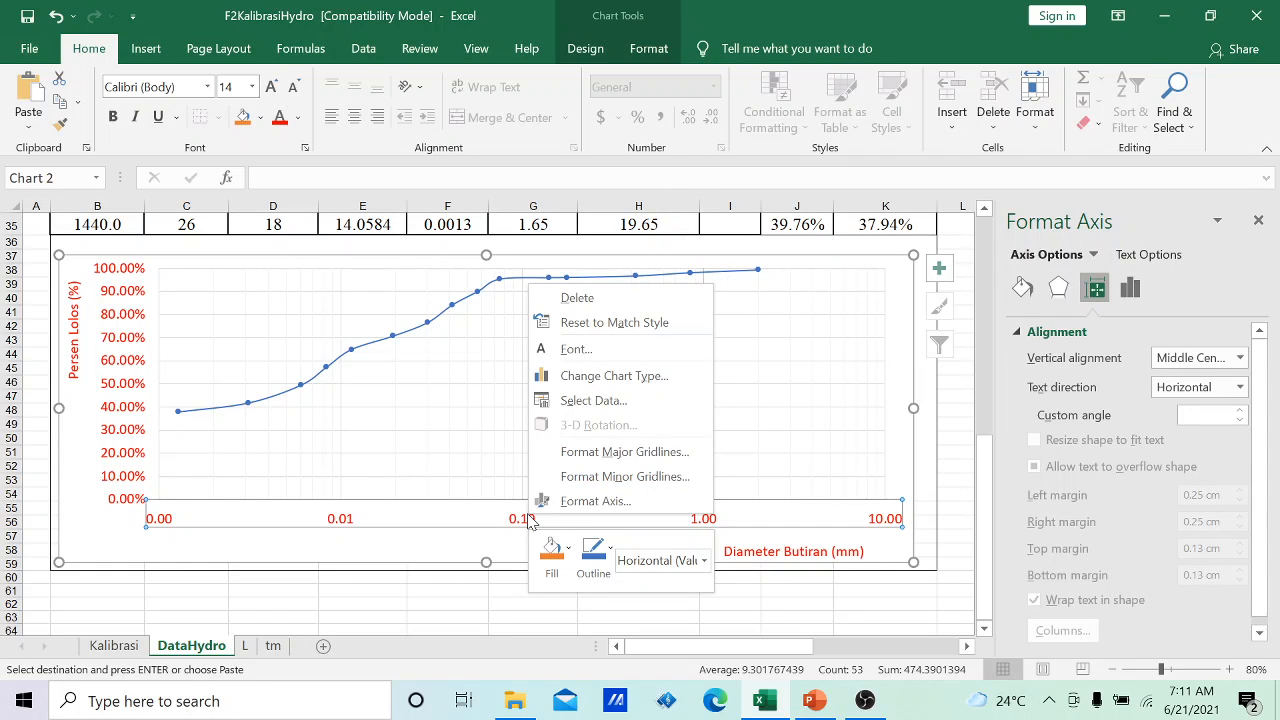
{"action": "left_click", "coordinate": [626, 452]}
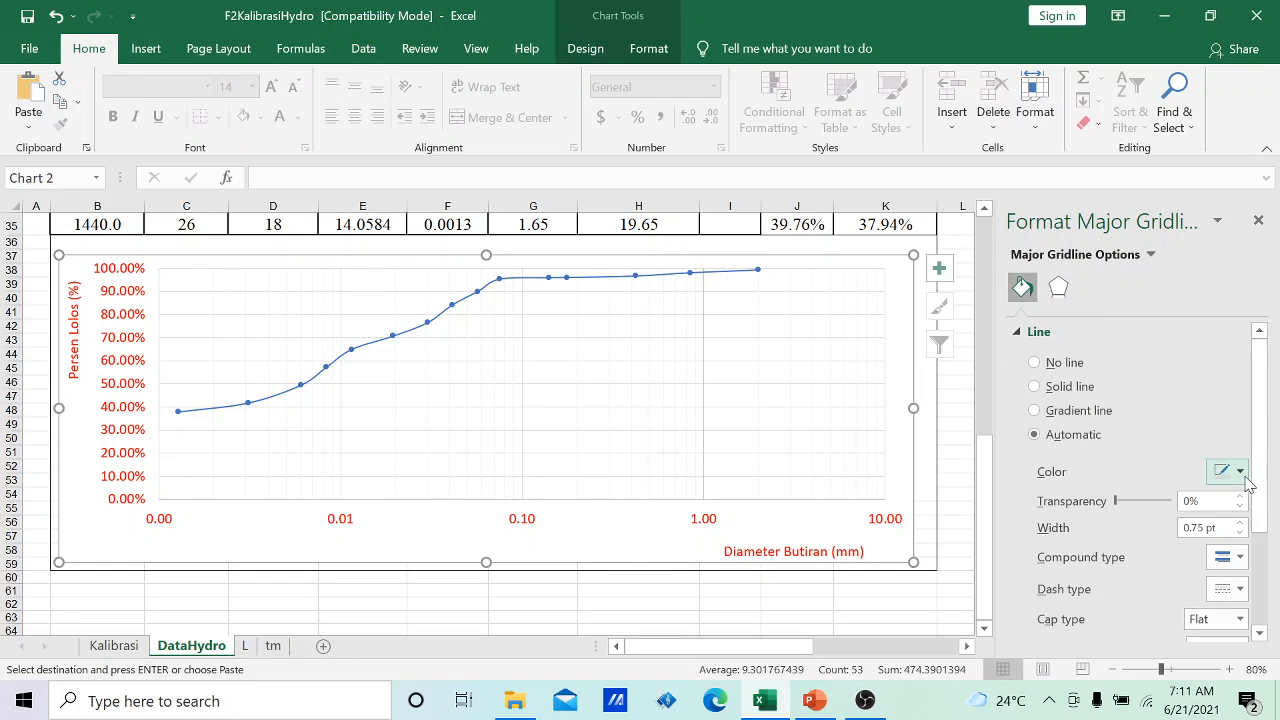
{"action": "left_click", "coordinate": [1241, 474]}
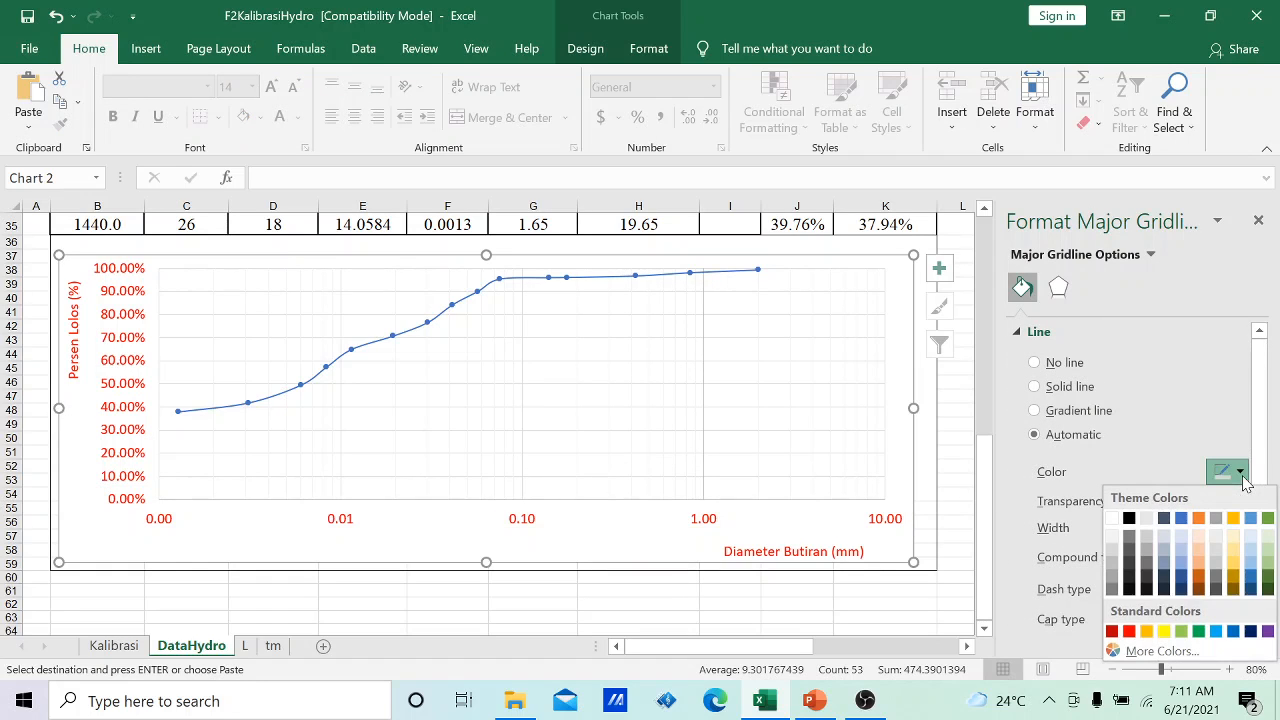
{"action": "left_click", "coordinate": [1134, 632]}
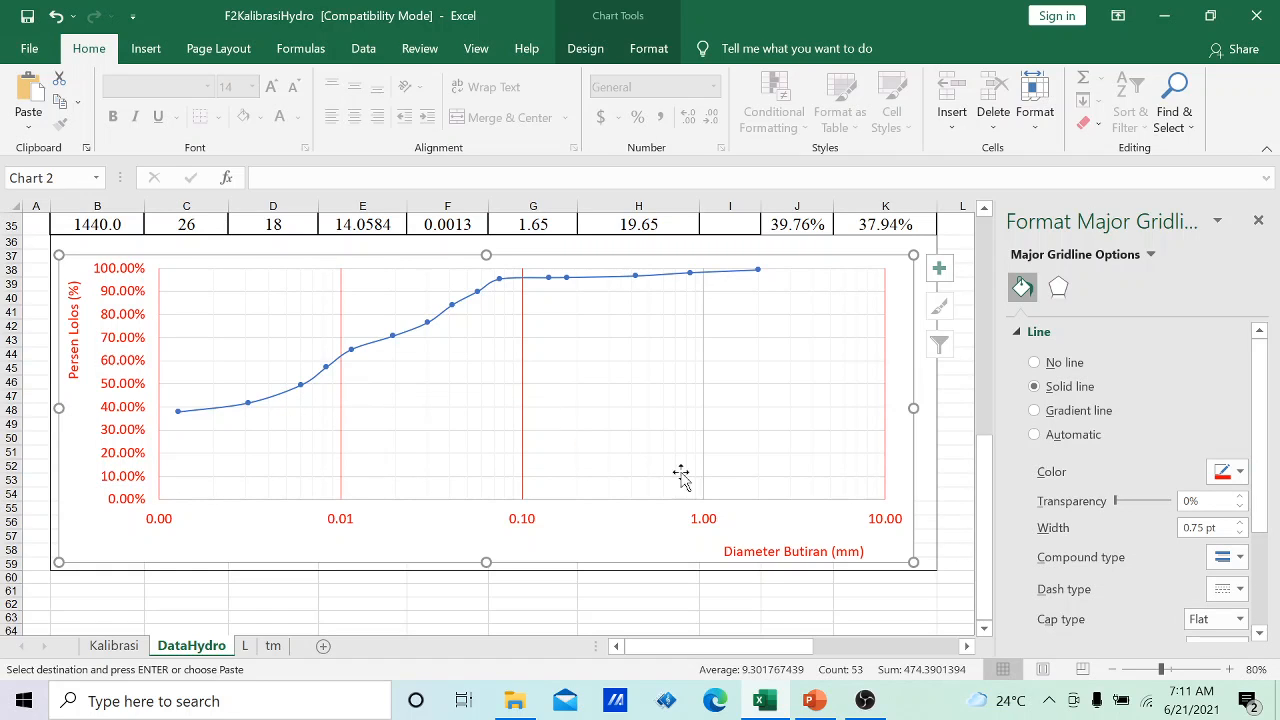
- Color the horizontal axis's minor gridlines blue
{"action": "left_click", "coordinate": [522, 522]}
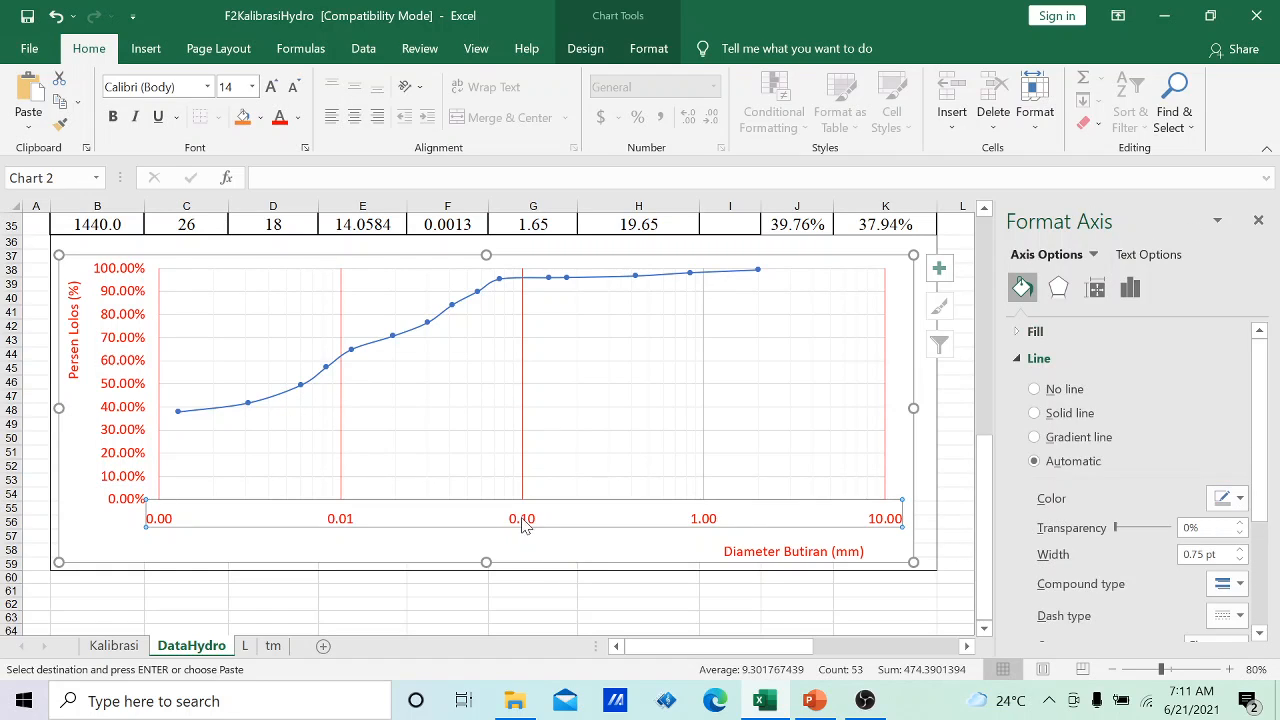
{"action": "right_click", "coordinate": [525, 524]}
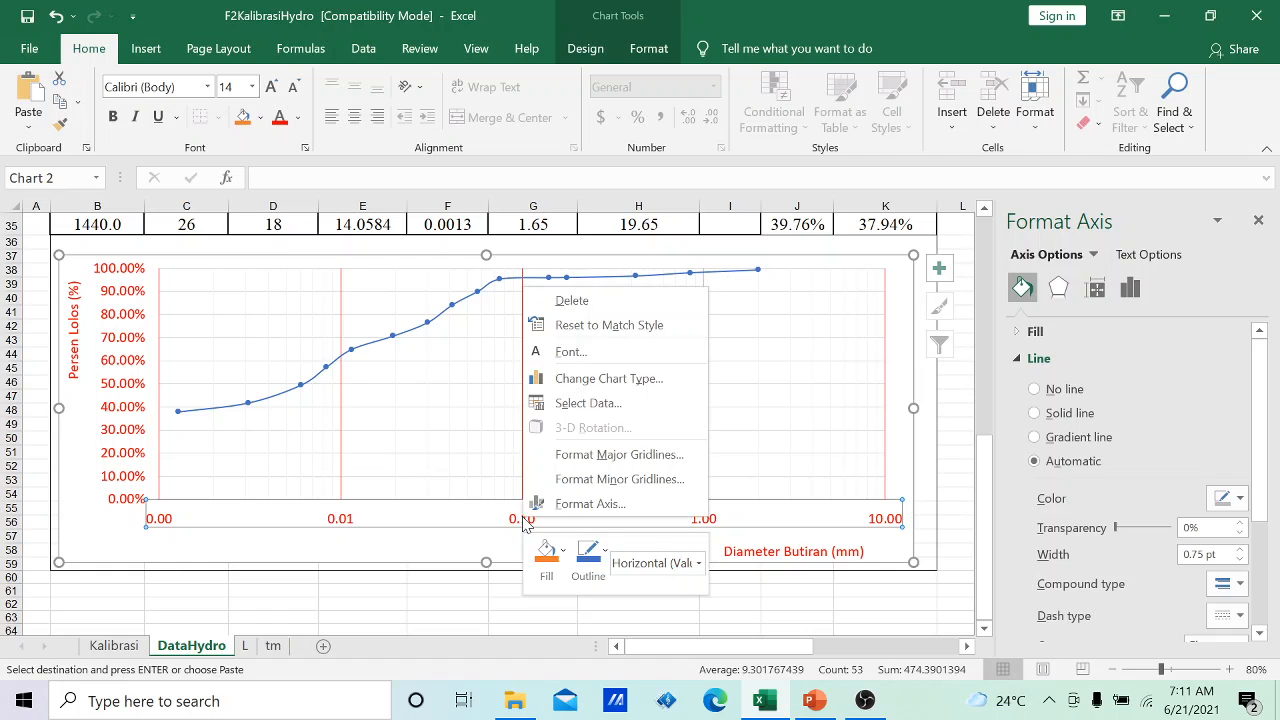
{"action": "left_click", "coordinate": [604, 485]}
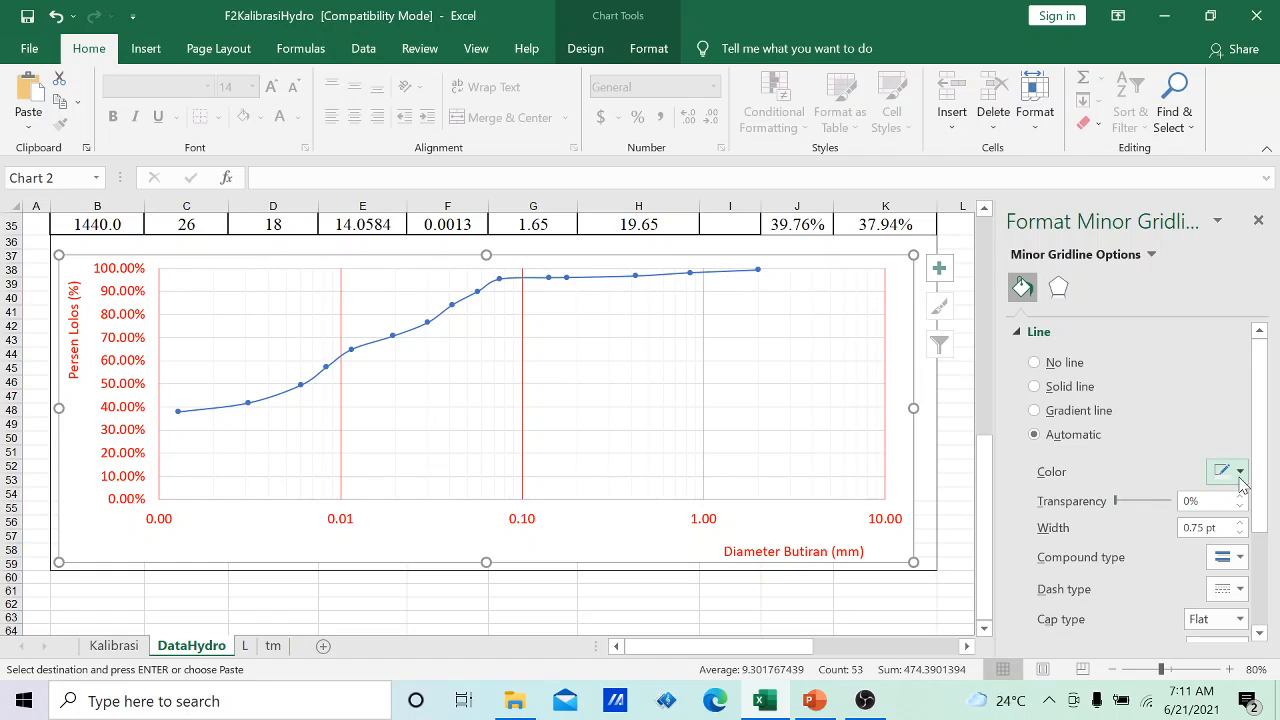
{"action": "left_click", "coordinate": [1239, 474]}
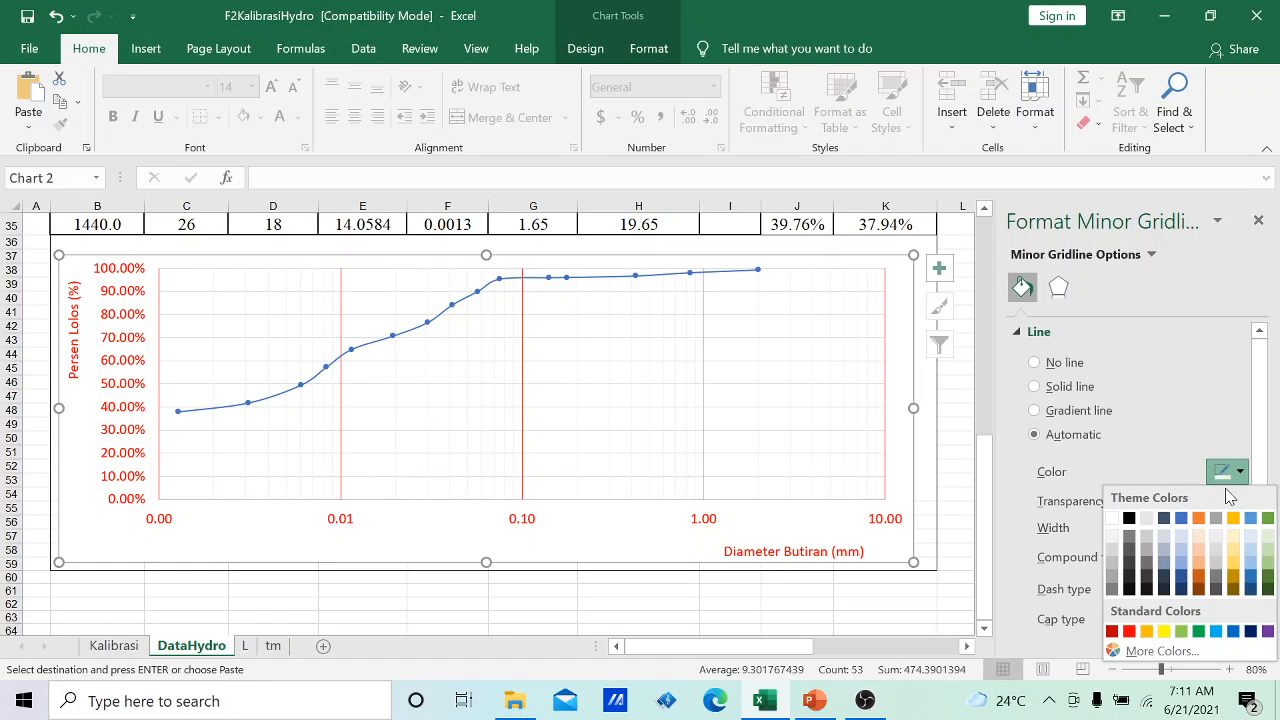
{"action": "left_click", "coordinate": [1182, 518]}
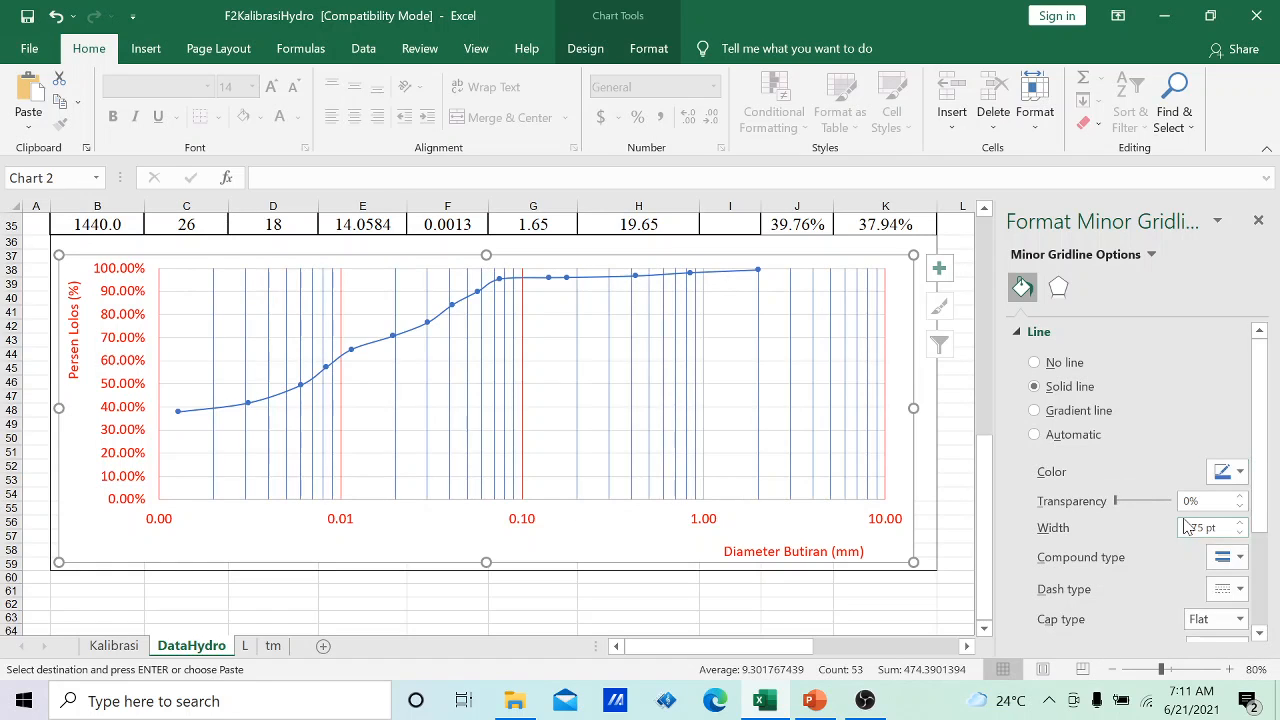
- Color the grain-size curve's line purple and deselect the chart
{"action": "left_click", "coordinate": [374, 348]}
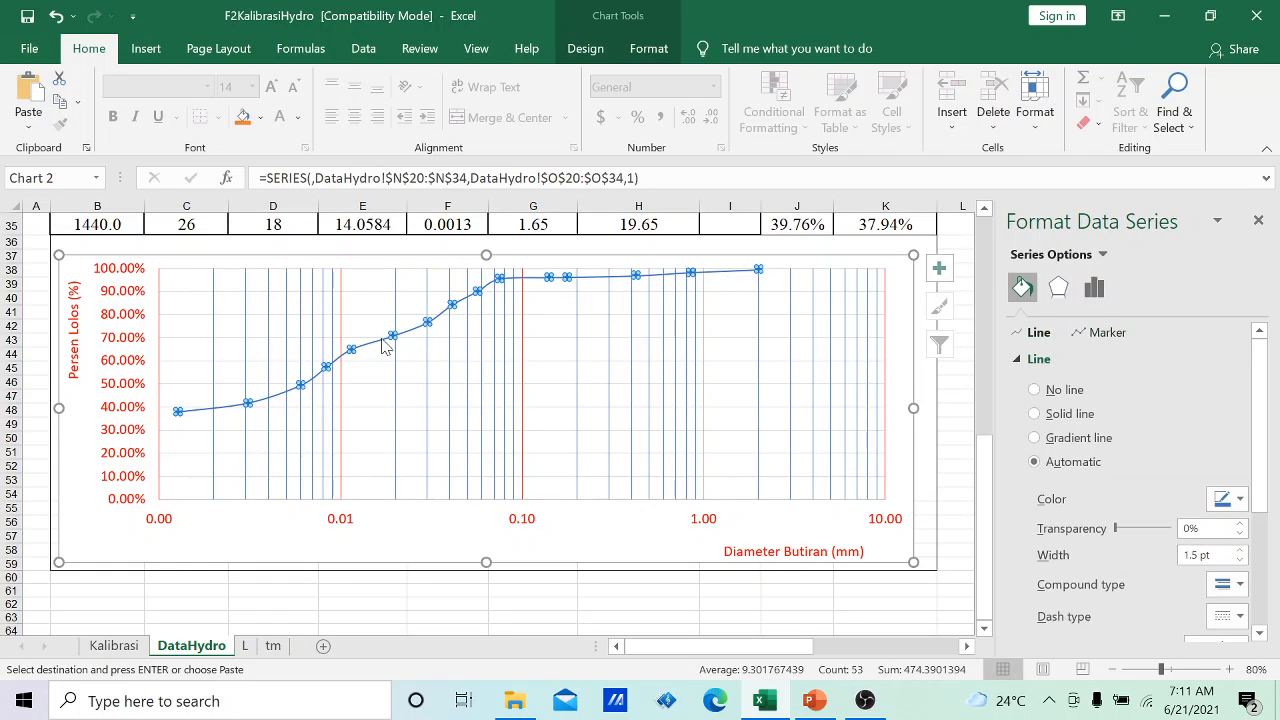
{"action": "left_click", "coordinate": [372, 349]}
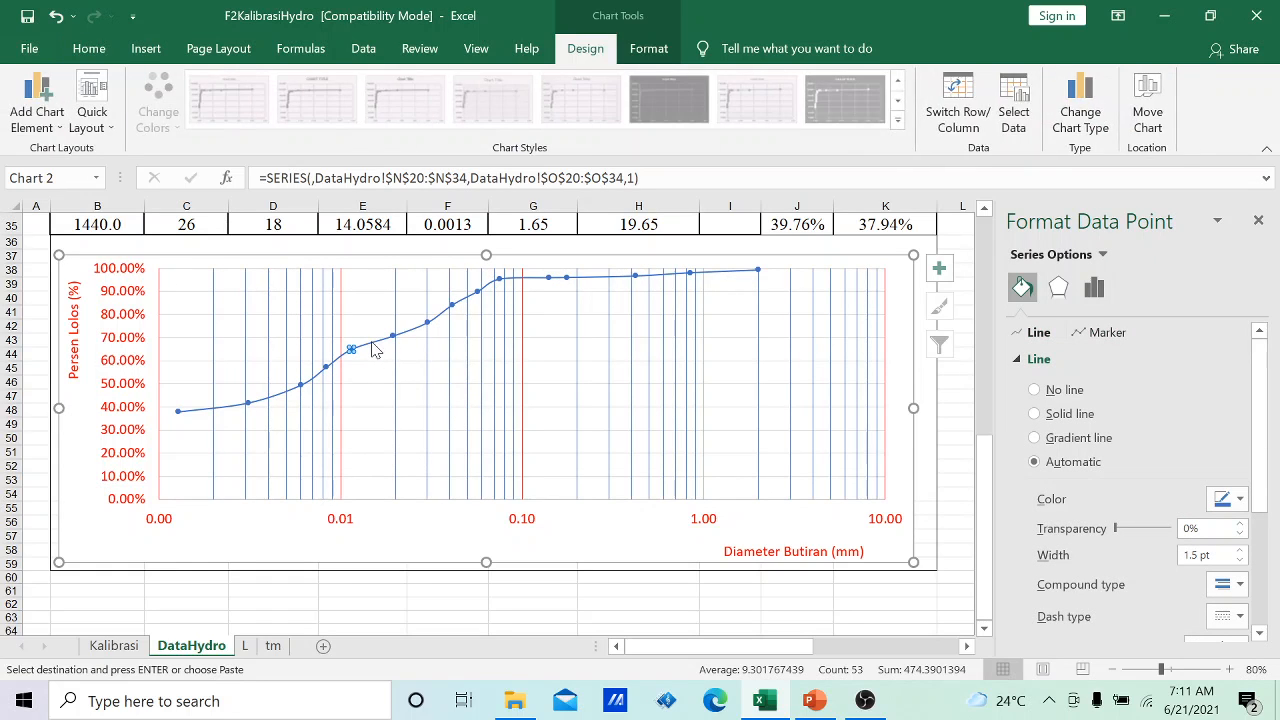
{"action": "left_click", "coordinate": [414, 529]}
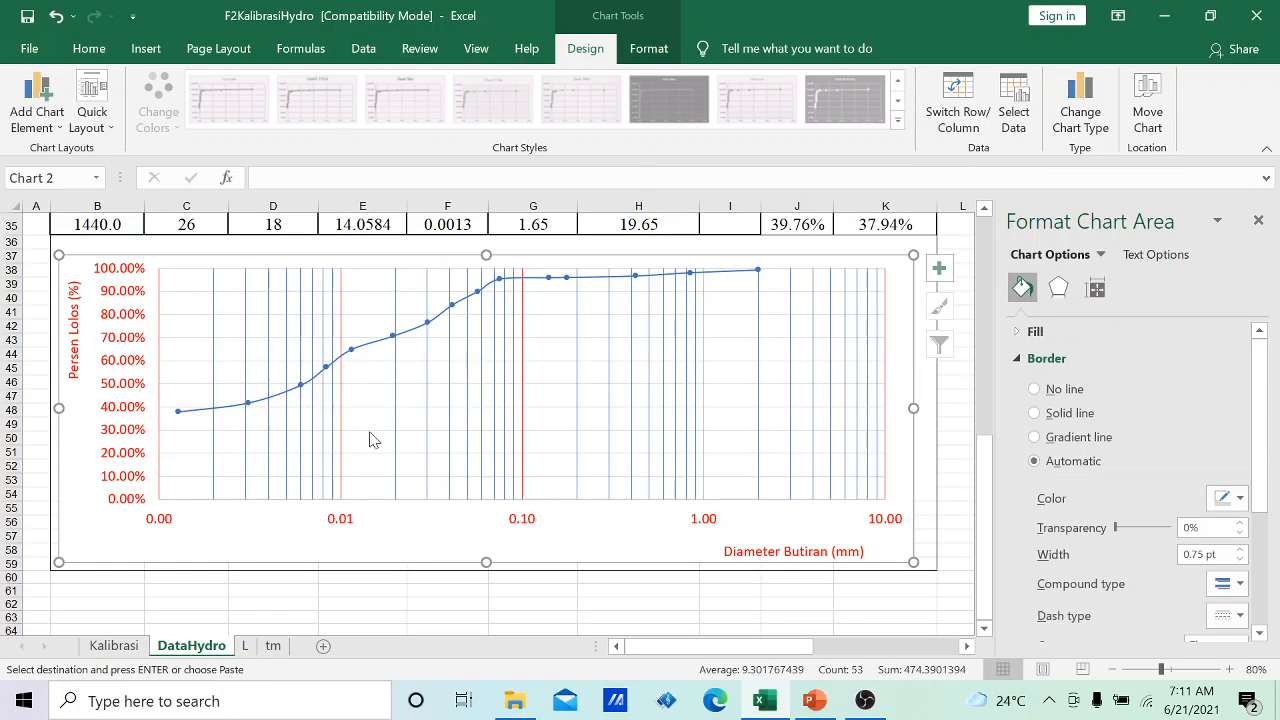
{"action": "left_click", "coordinate": [371, 346]}
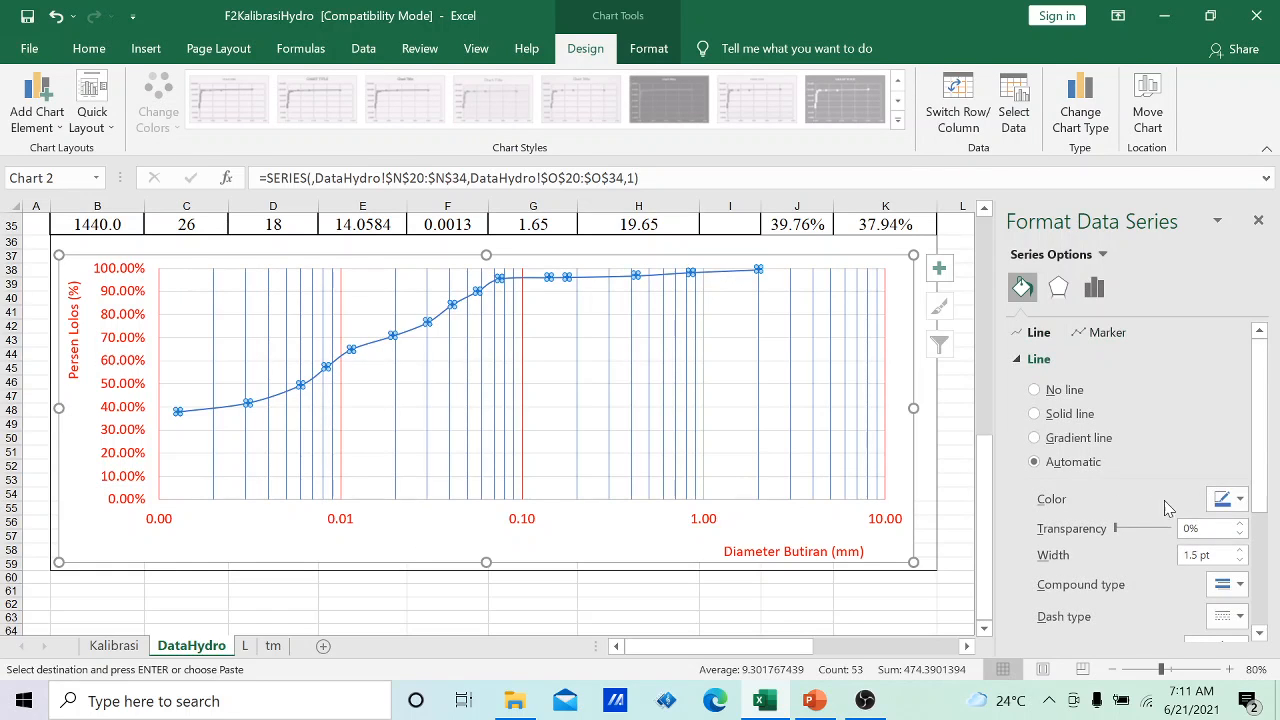
{"action": "left_click", "coordinate": [1241, 499]}
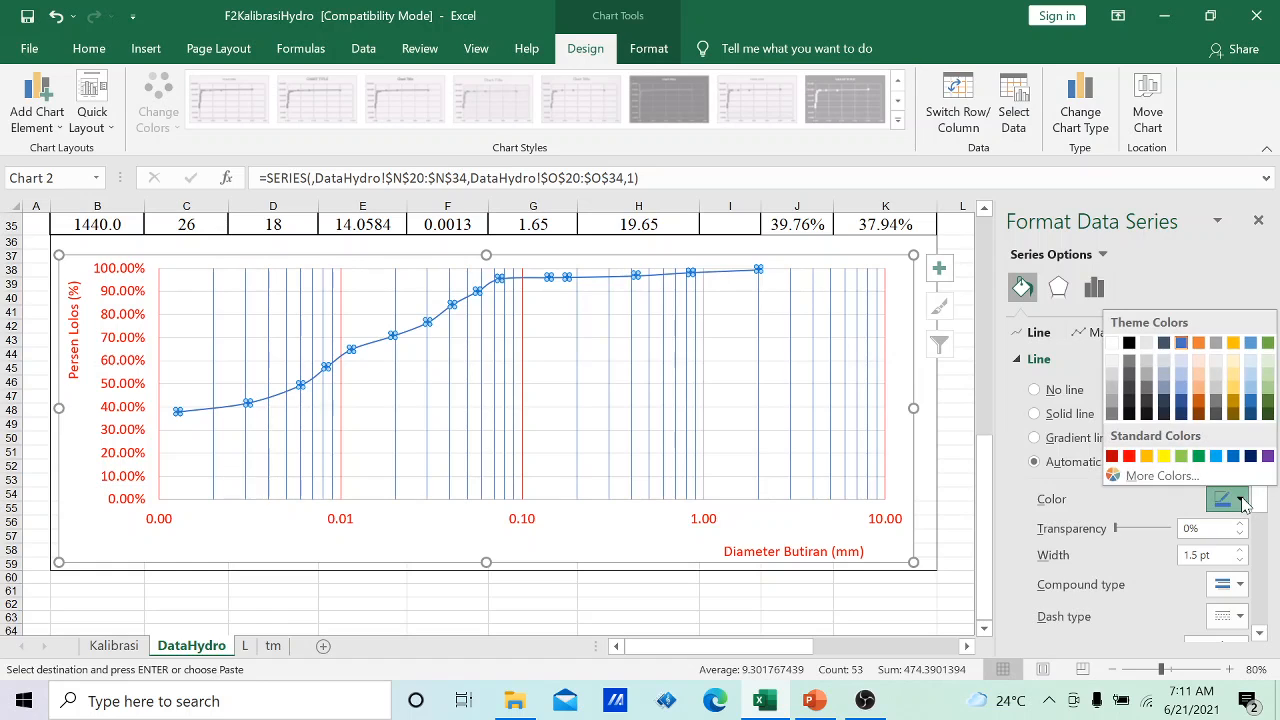
{"action": "left_click", "coordinate": [1267, 456]}
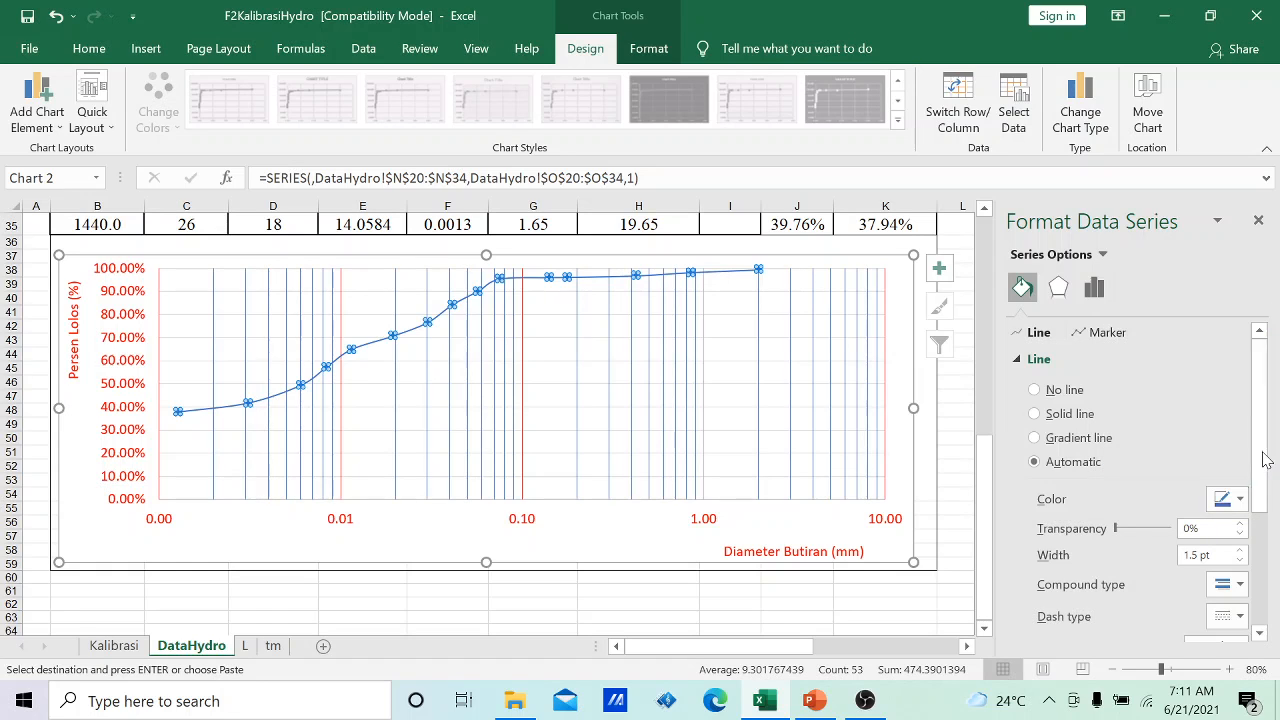
{"action": "left_click", "coordinate": [430, 414]}
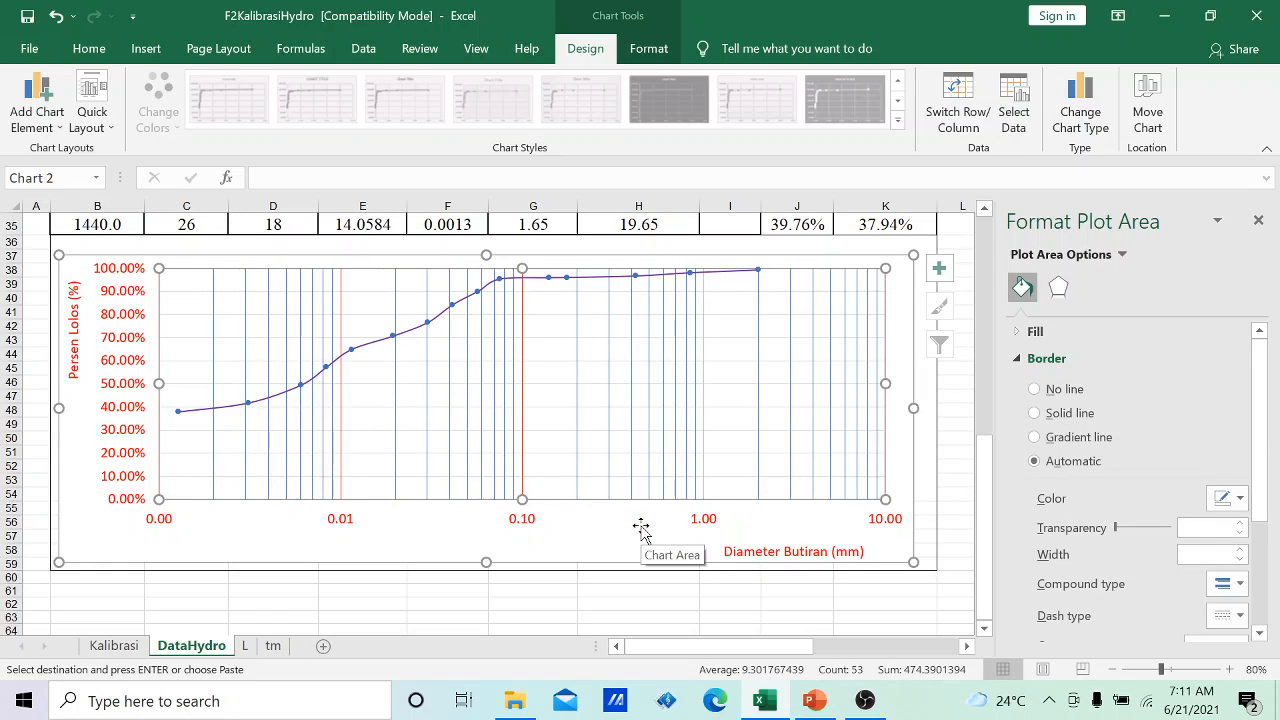
{"action": "left_click", "coordinate": [564, 592]}
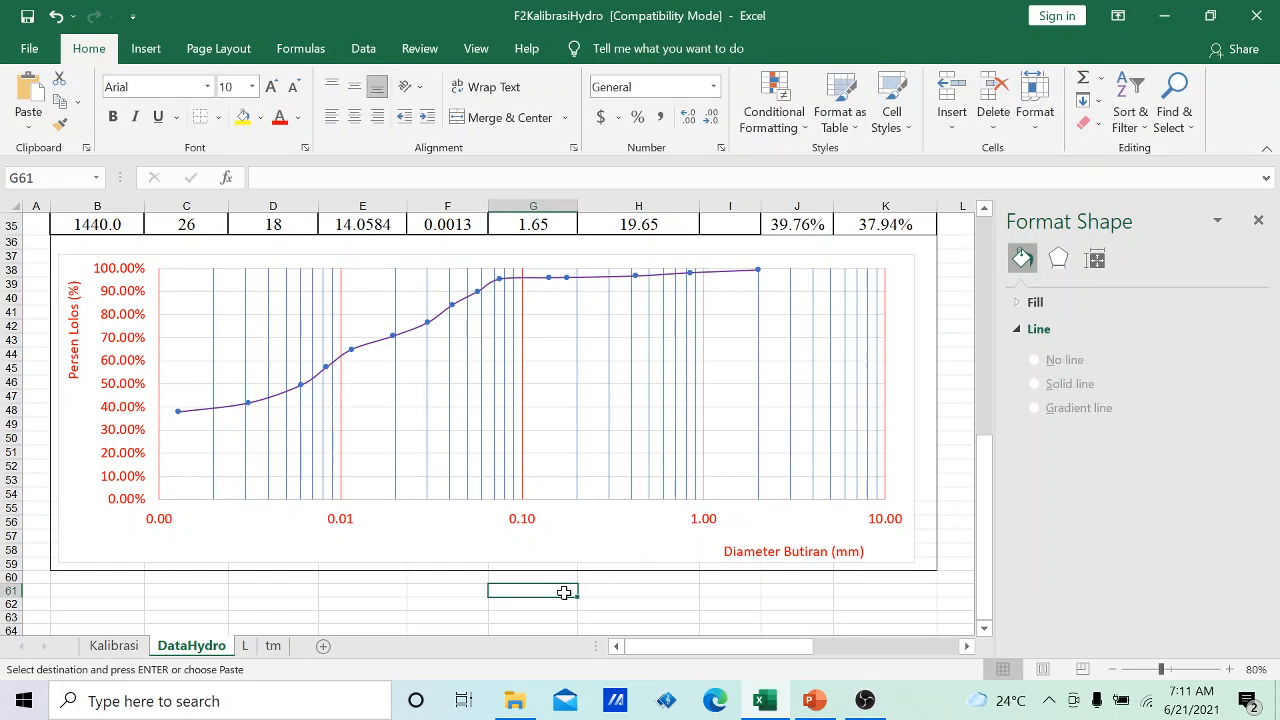